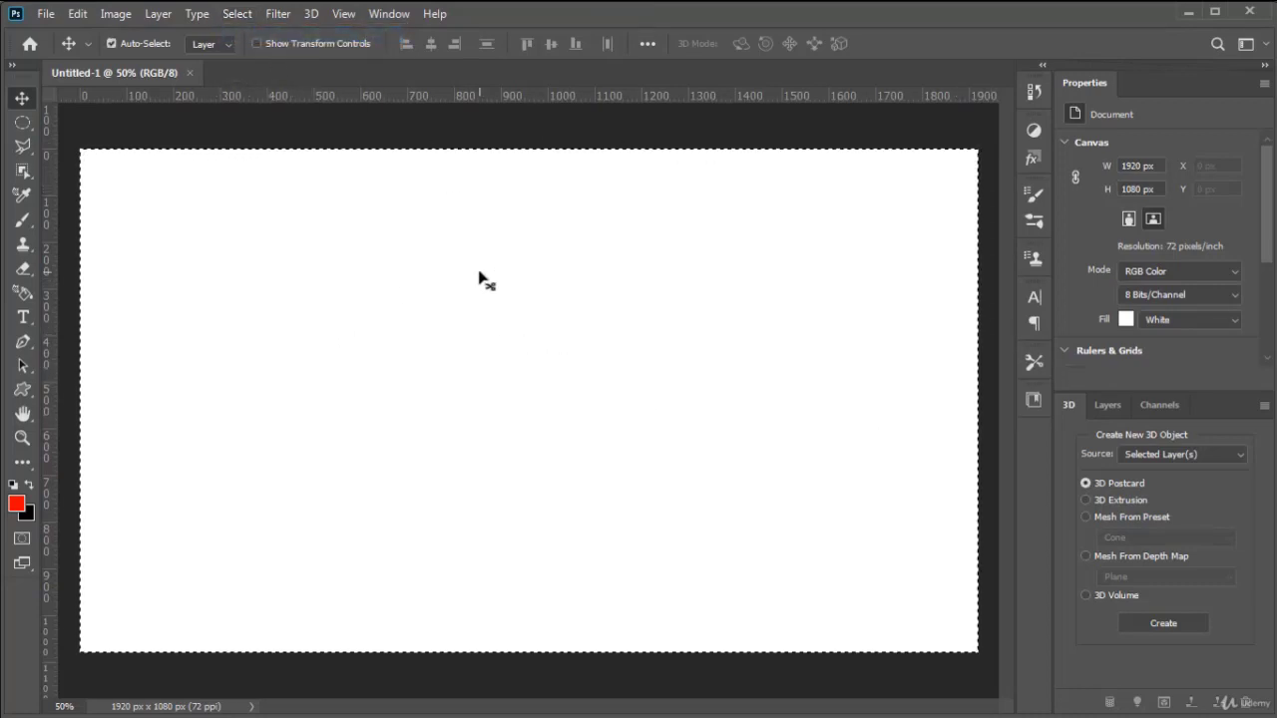
# Clear the current selection, then select the entire blank canvas and deselect it again
pyautogui.hotkey('ctrl', 'd')
pyautogui.click(237, 14)
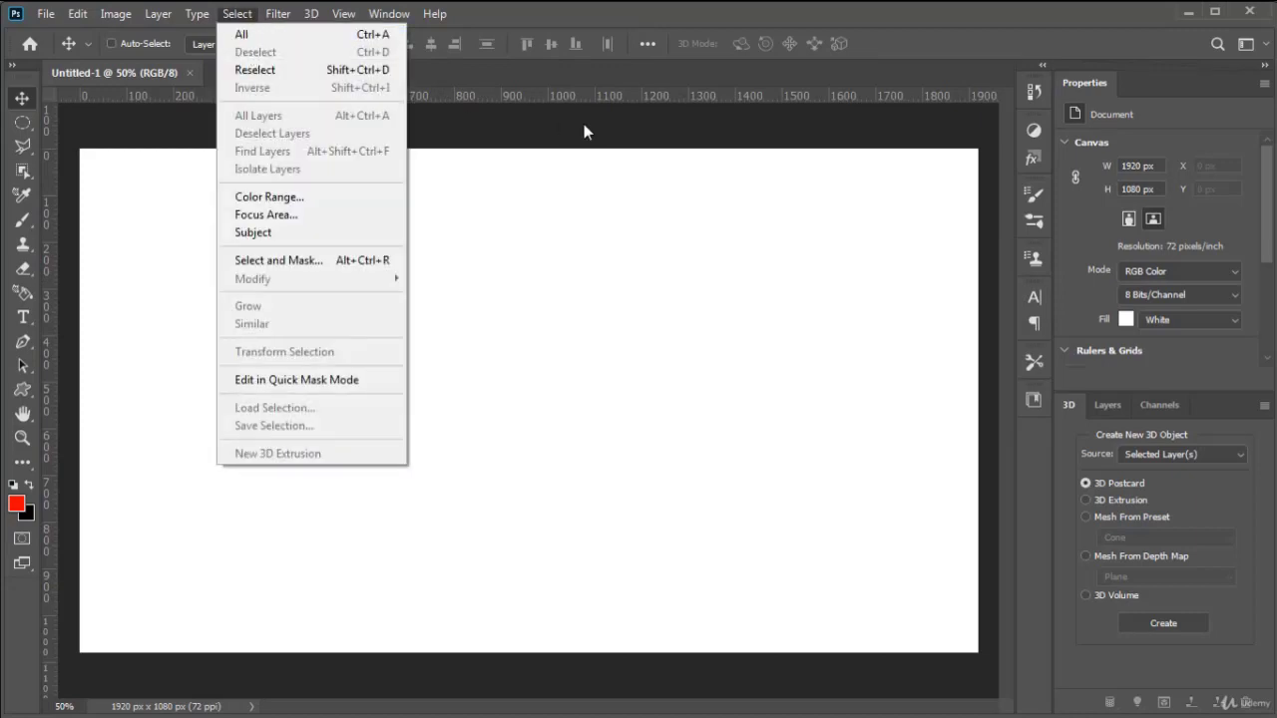
pyautogui.click(277, 32)
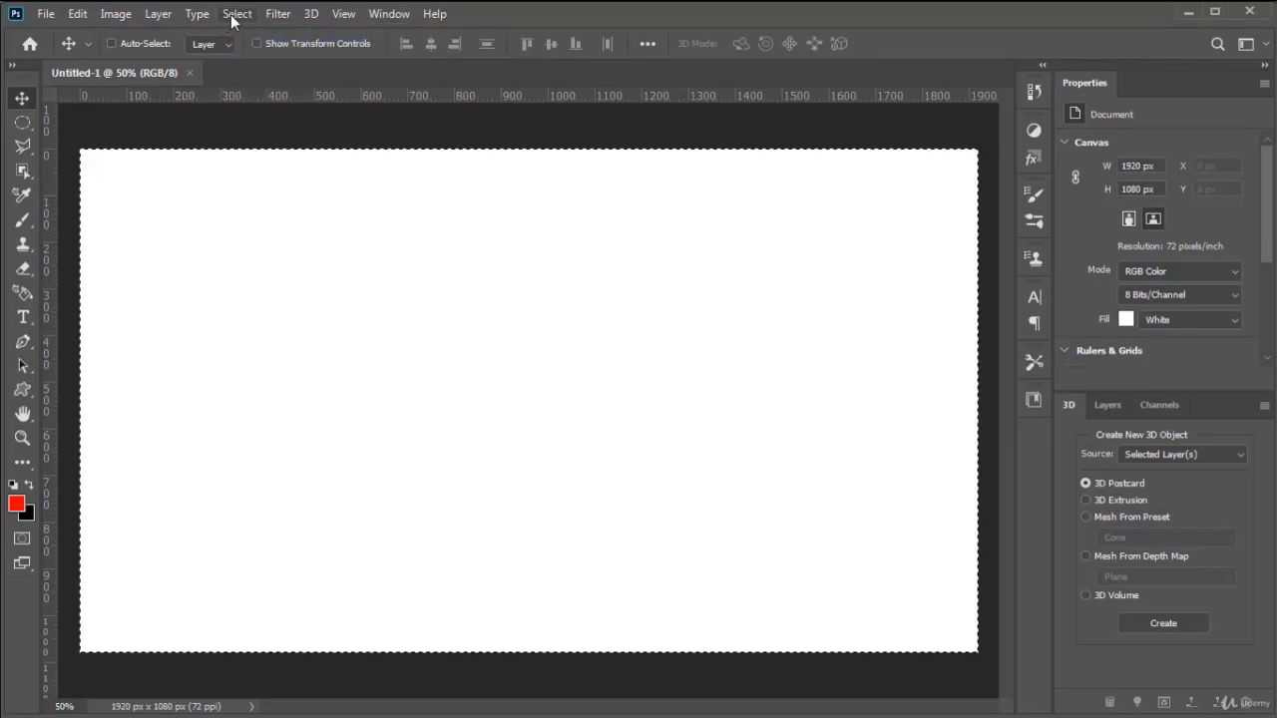
pyautogui.click(236, 14)
pyautogui.click(234, 16)
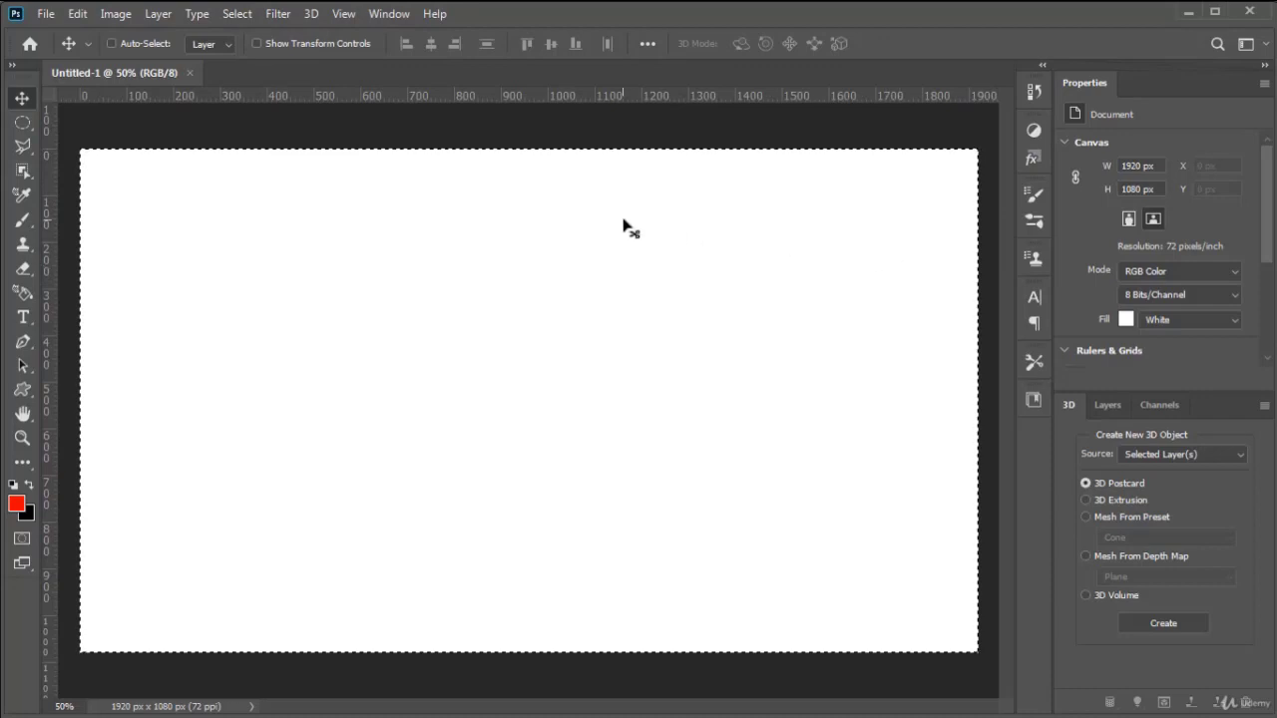
pyautogui.click(240, 14)
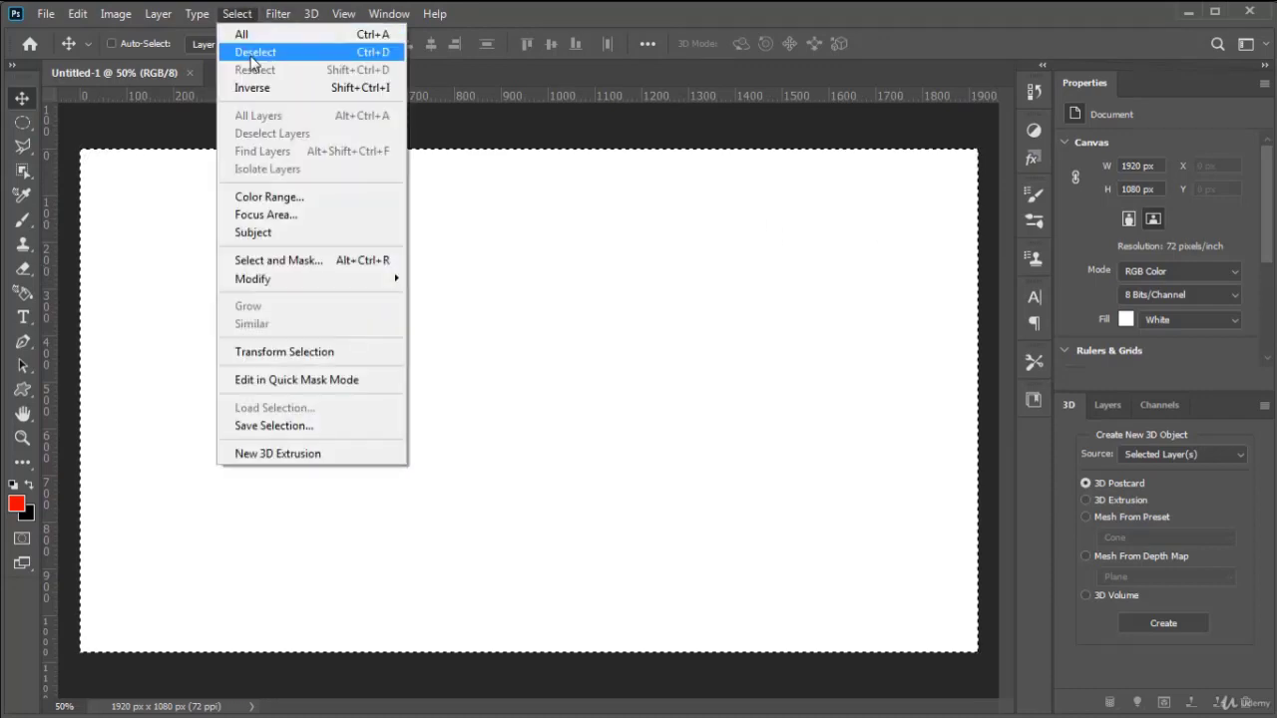
pyautogui.click(251, 58)
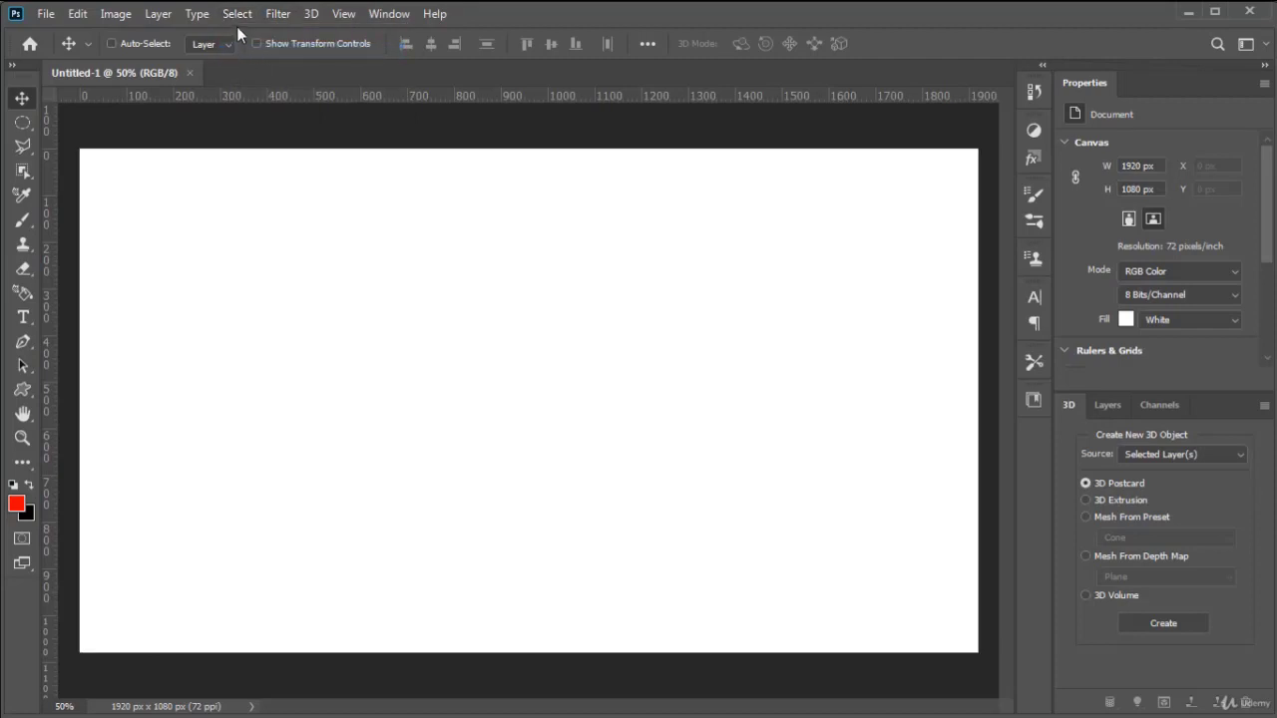
# Restore the full-canvas selection with Reselect and invert it
pyautogui.click(238, 16)
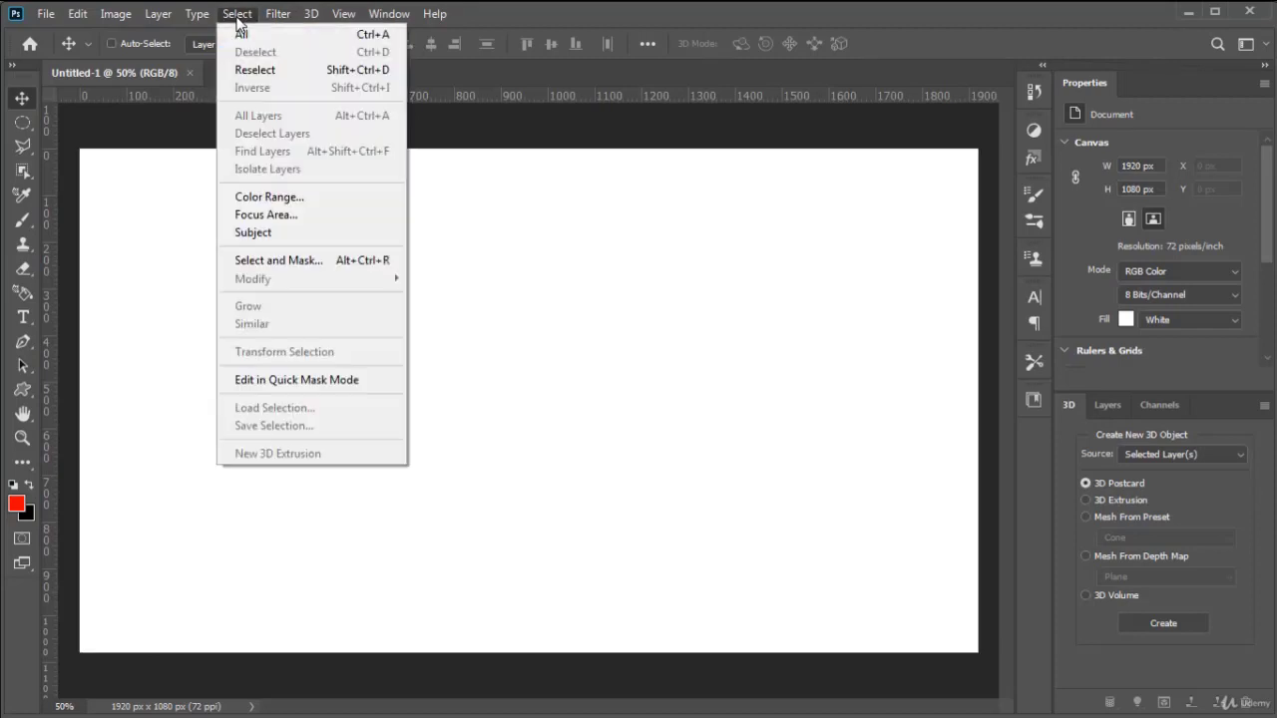
pyautogui.click(290, 73)
pyautogui.click(237, 14)
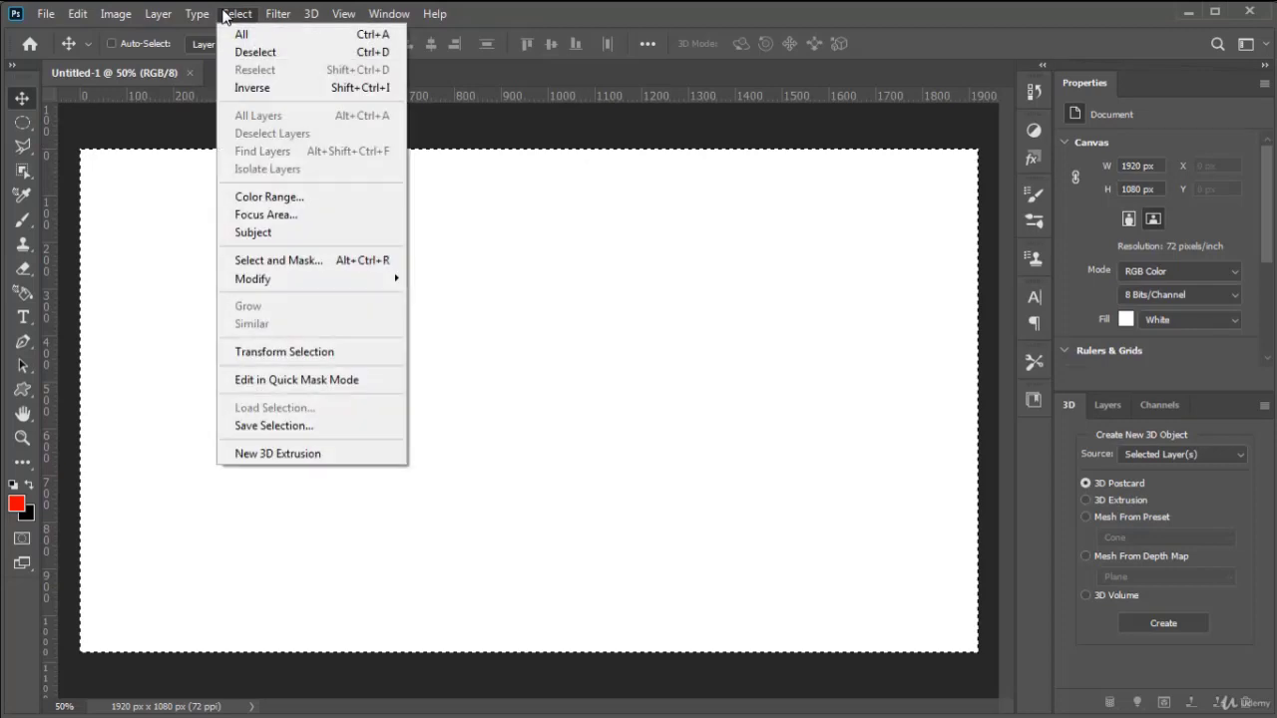
pyautogui.click(255, 89)
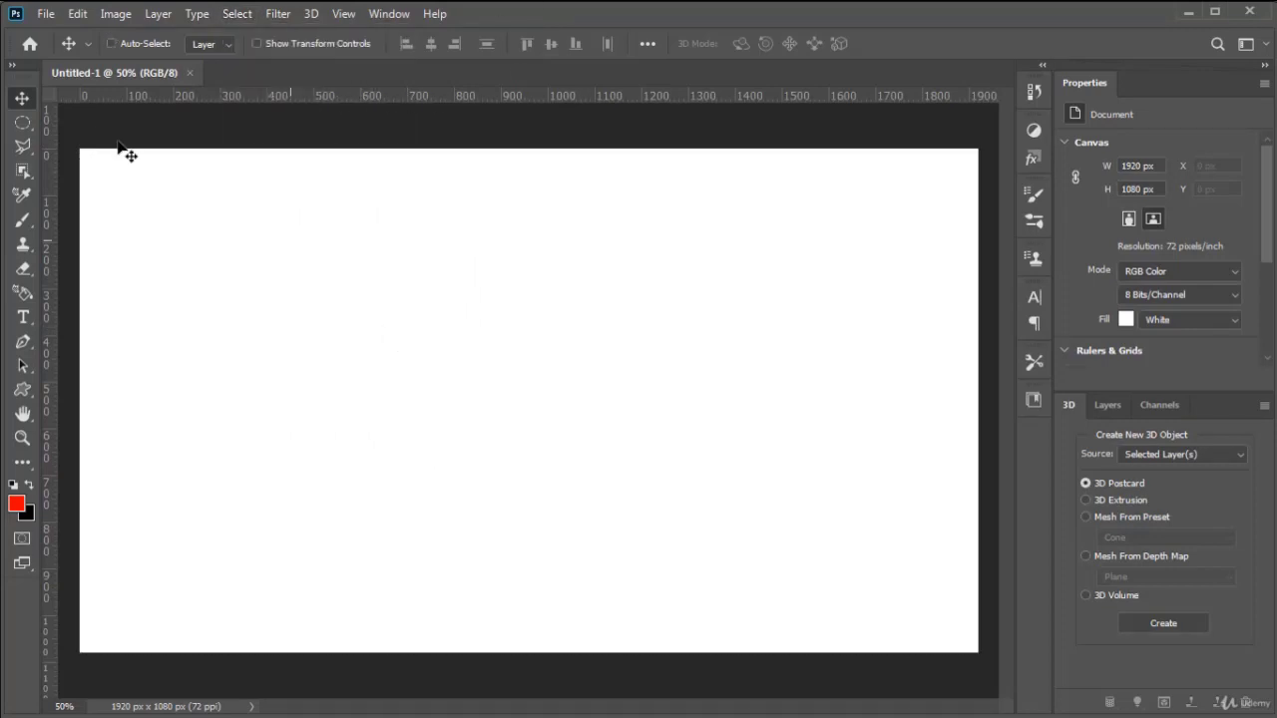
# Draw an elliptical selection about 620 px wide and 500 px high near the canvas centre and shift it slightly up and left
pyautogui.click(22, 121)
pyautogui.moveTo(412, 314); pyautogui.dragTo(707, 536)
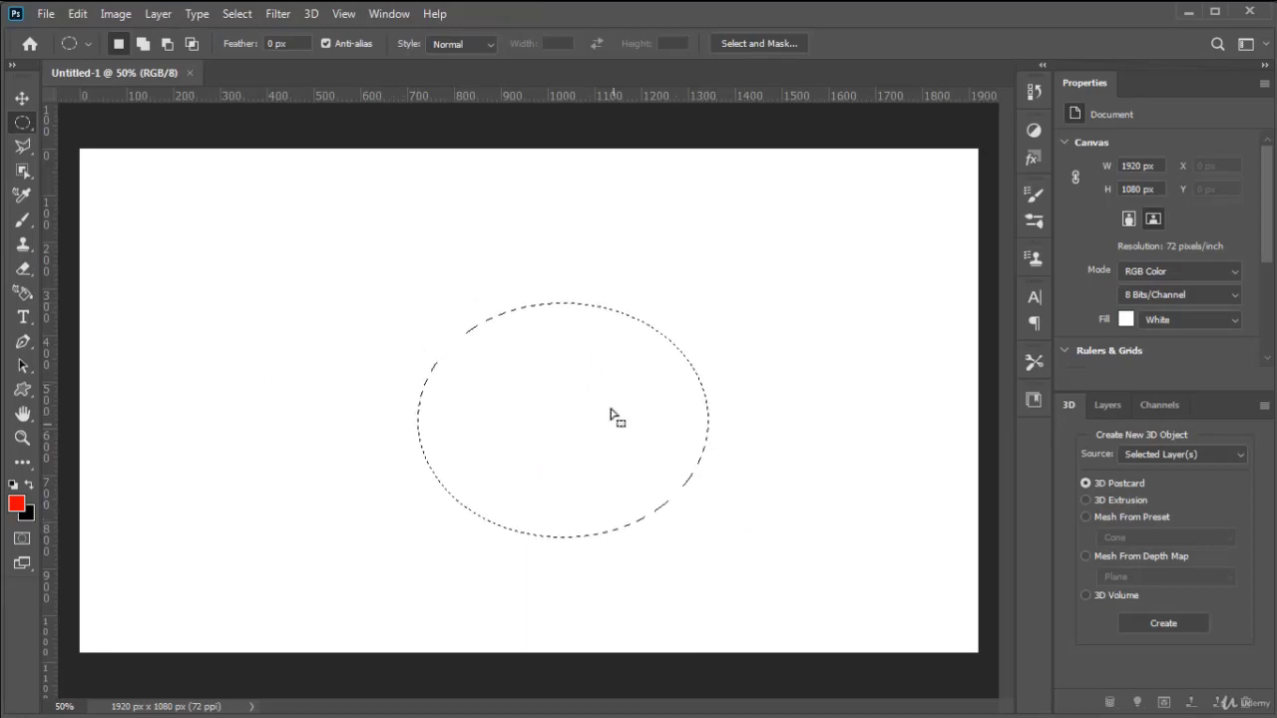
pyautogui.moveTo(596, 401); pyautogui.dragTo(536, 382)
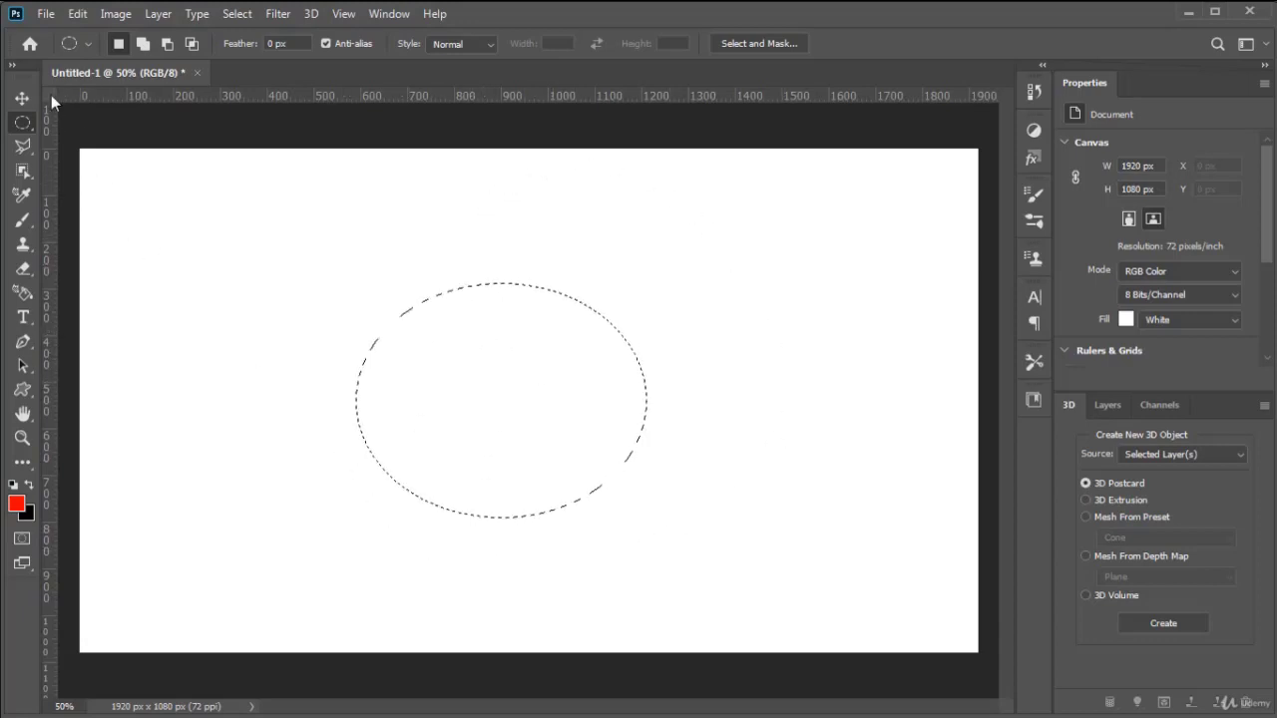
# Open the image pexels-pixabay-301958 from the bg folder as a separate document
pyautogui.click(22, 98)
pyautogui.click(46, 14)
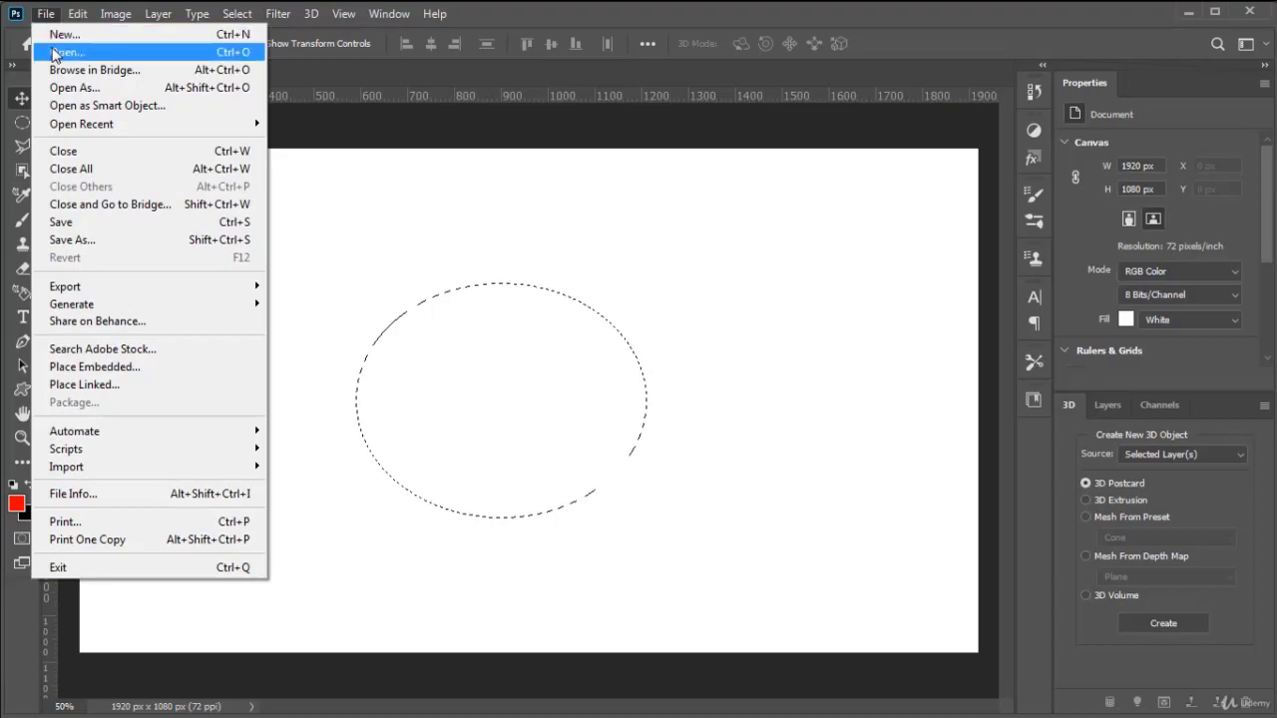
pyautogui.click(67, 51)
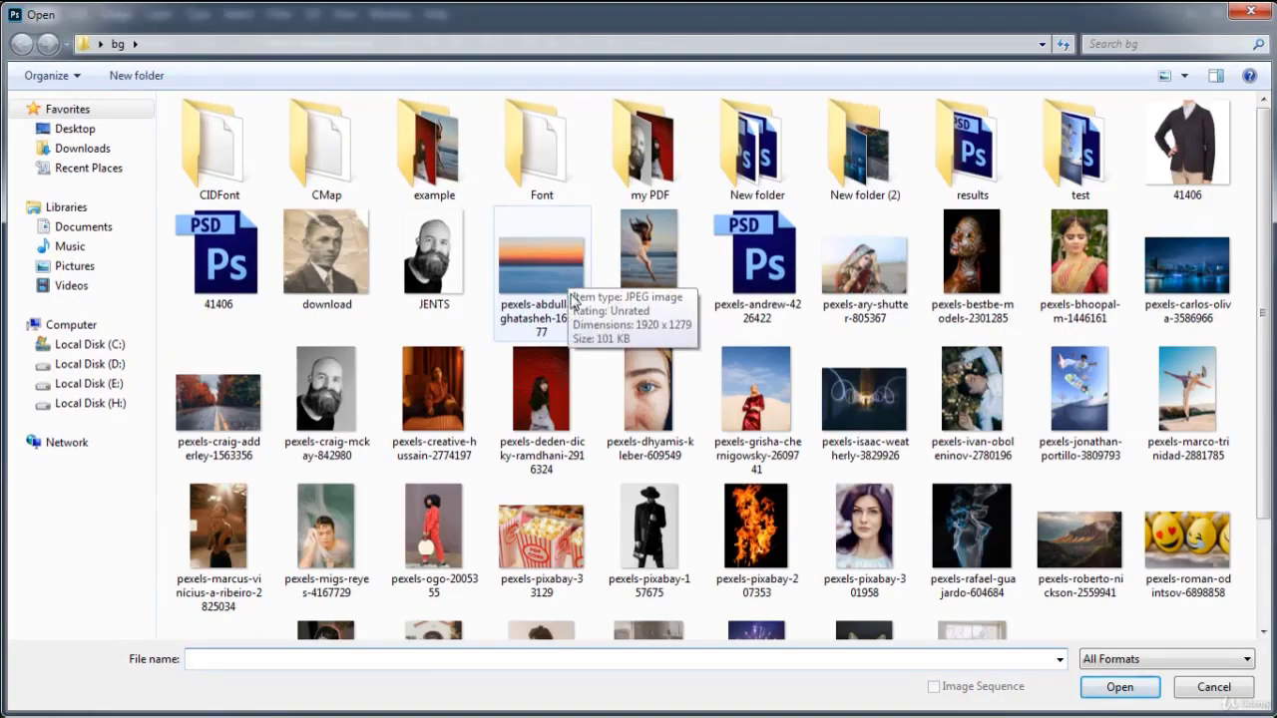
pyautogui.click(880, 526)
pyautogui.click(880, 526)
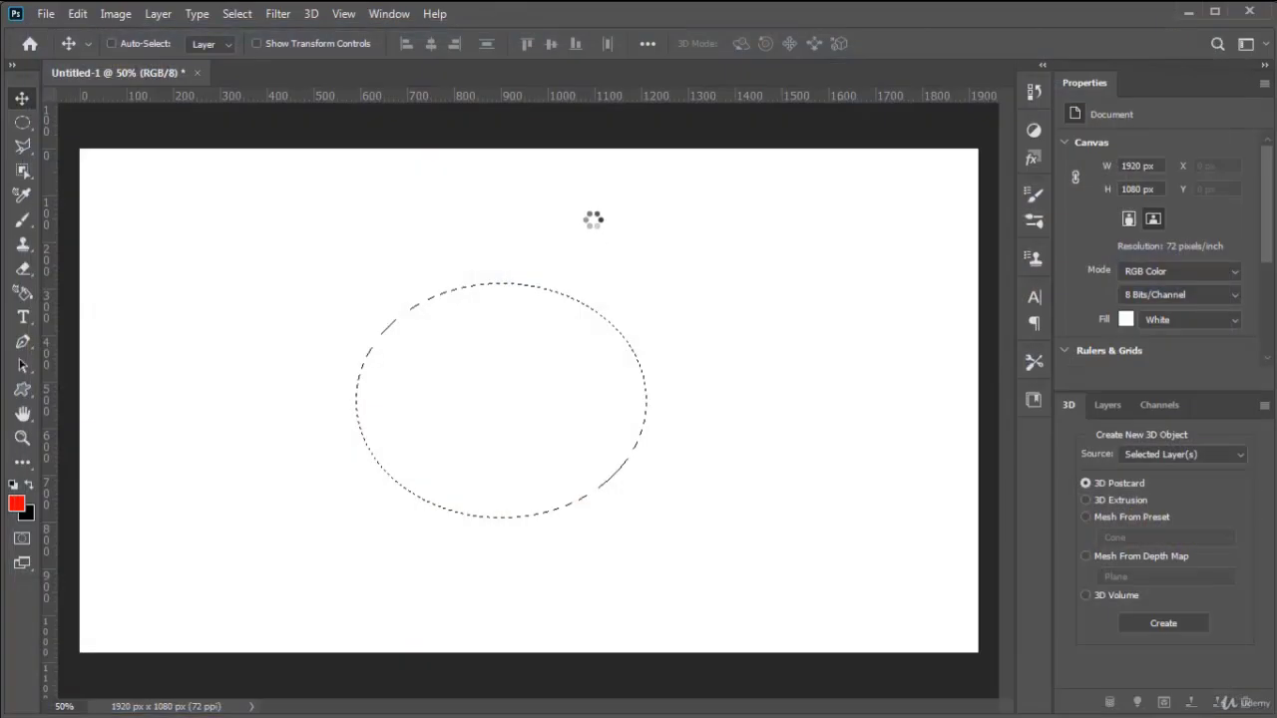
# Draw an elliptical selection around both eyes of the portrait and invert it
pyautogui.click(31, 132)
pyautogui.moveTo(449, 305); pyautogui.dragTo(619, 352)
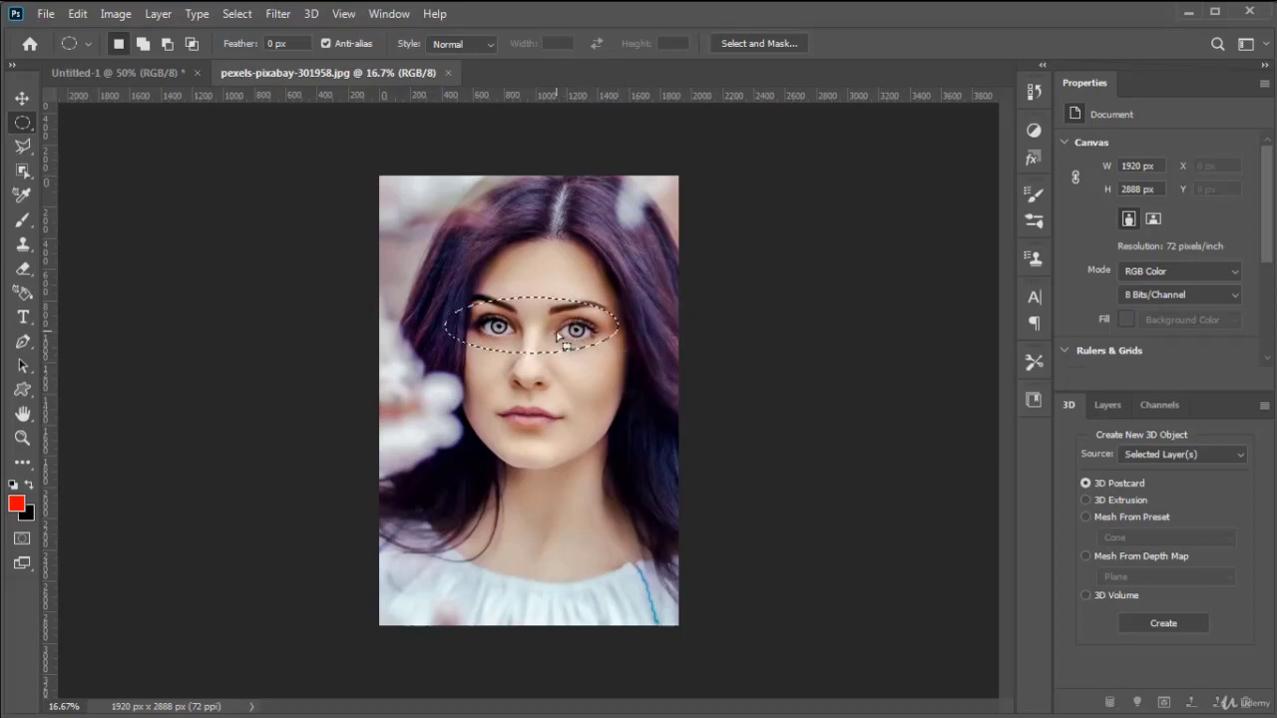
pyautogui.moveTo(560, 336); pyautogui.dragTo(528, 337)
pyautogui.click(238, 14)
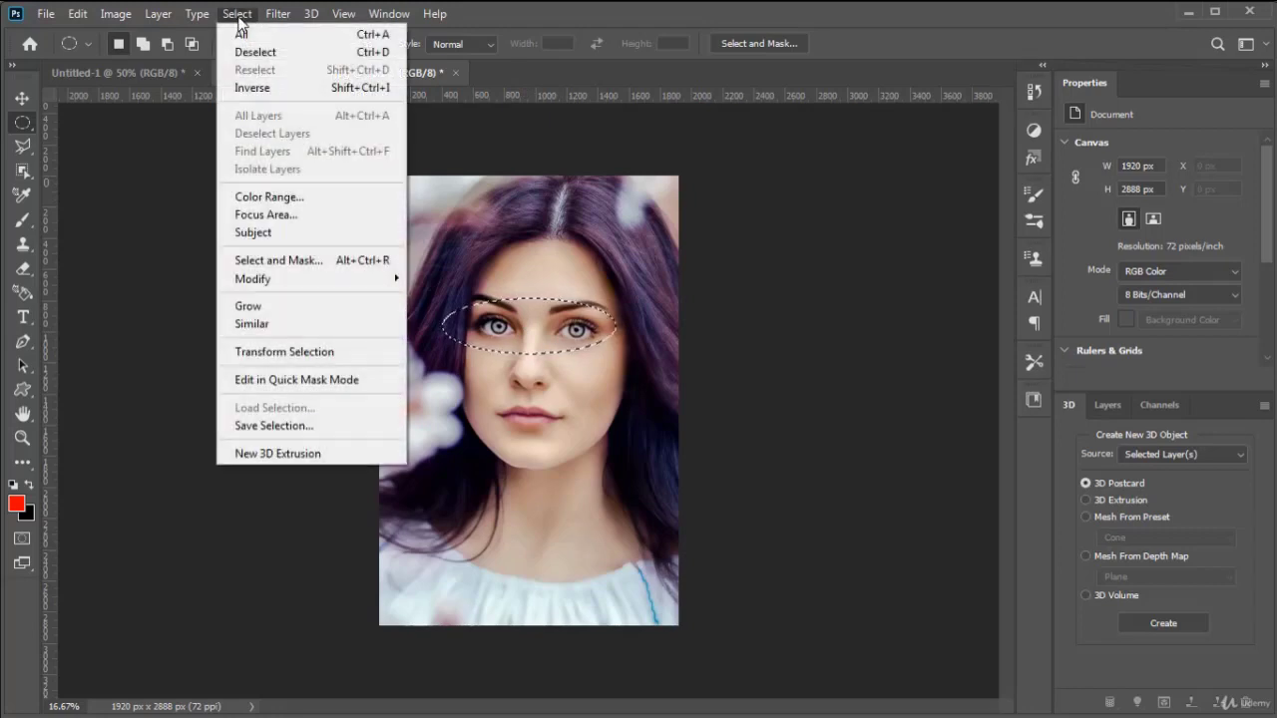
pyautogui.click(367, 89)
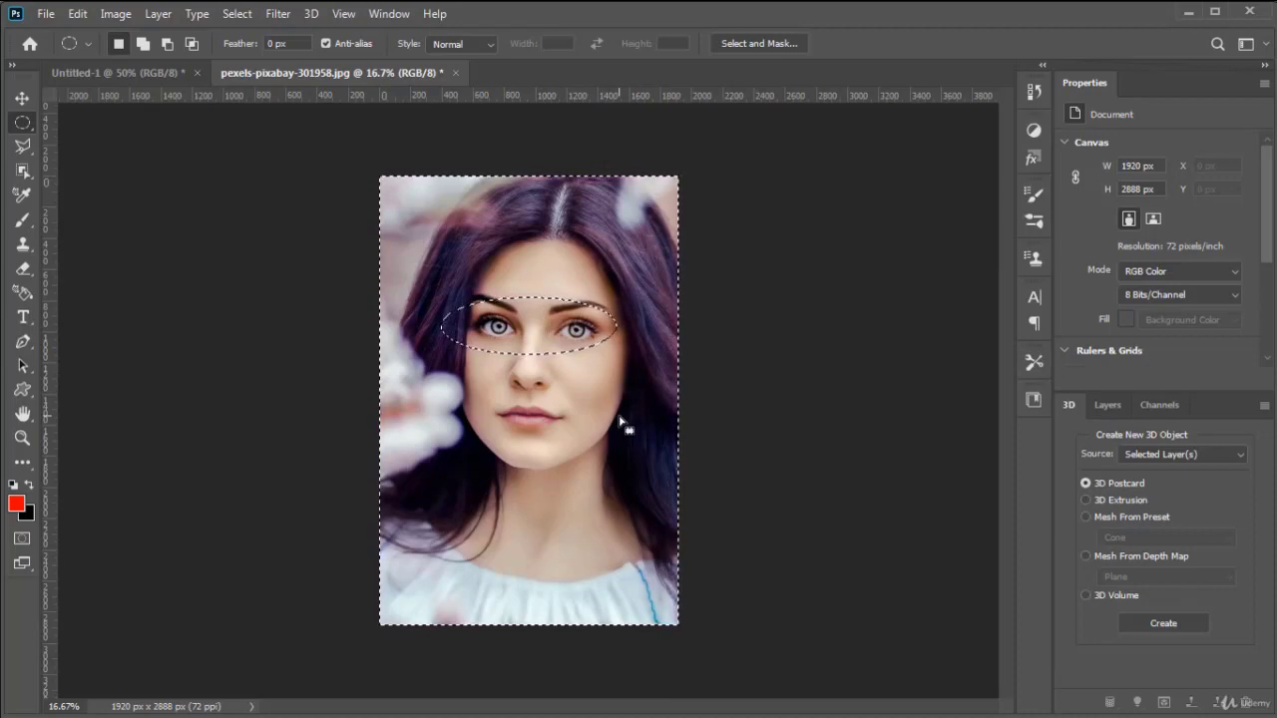
# Paste the copied selection into a new 1920 x 2888 px document with white background, and close that document without saving
pyautogui.click(46, 13)
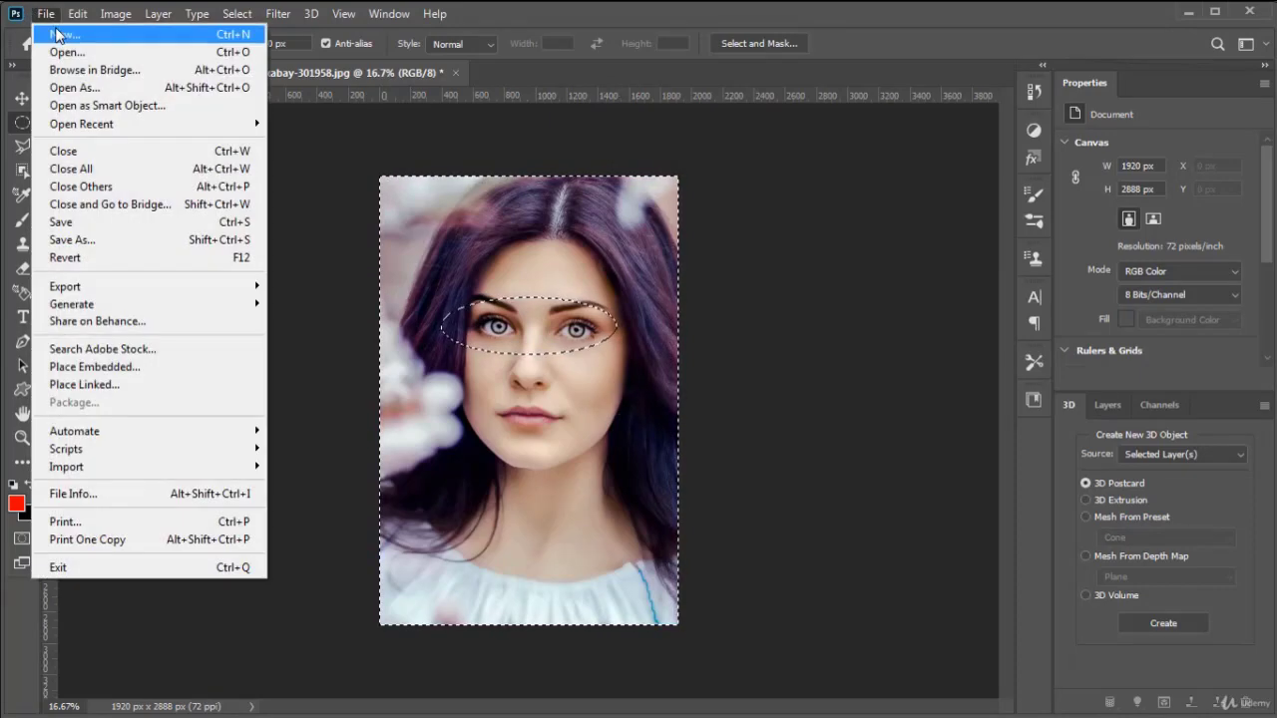
pyautogui.click(310, 90)
pyautogui.hotkey('ctrl', 'n')
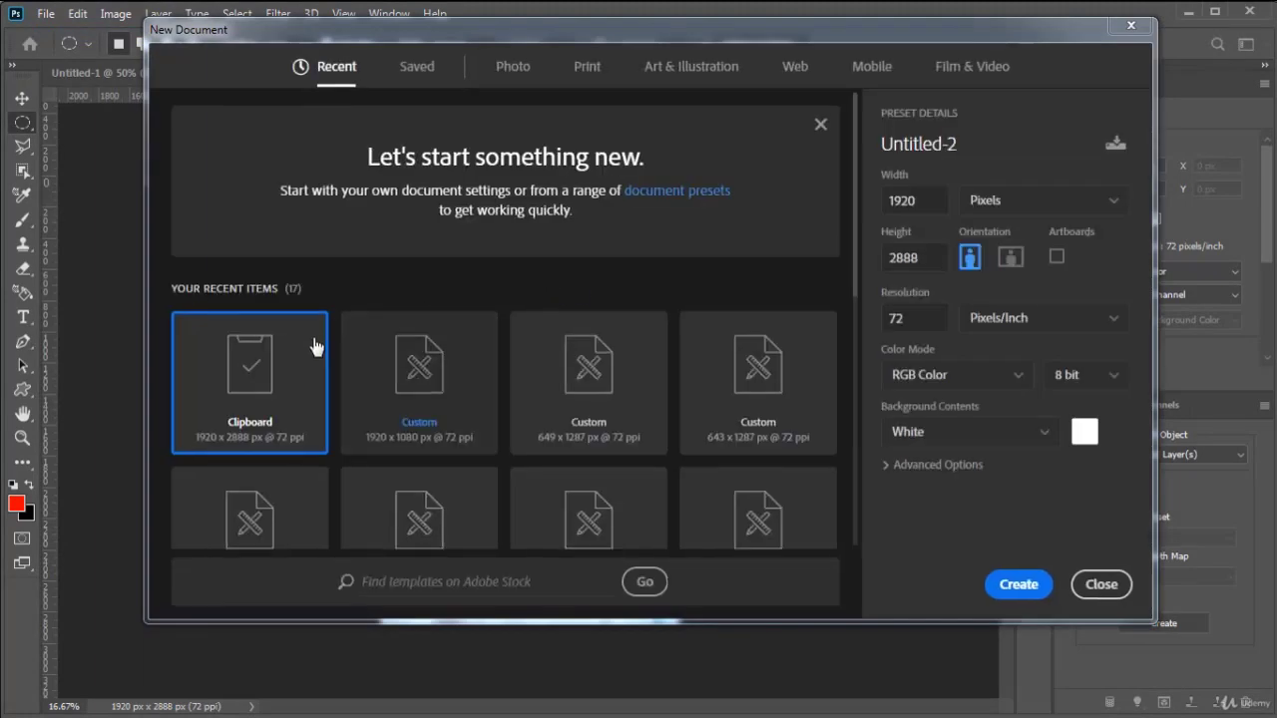
pyautogui.click(1019, 584)
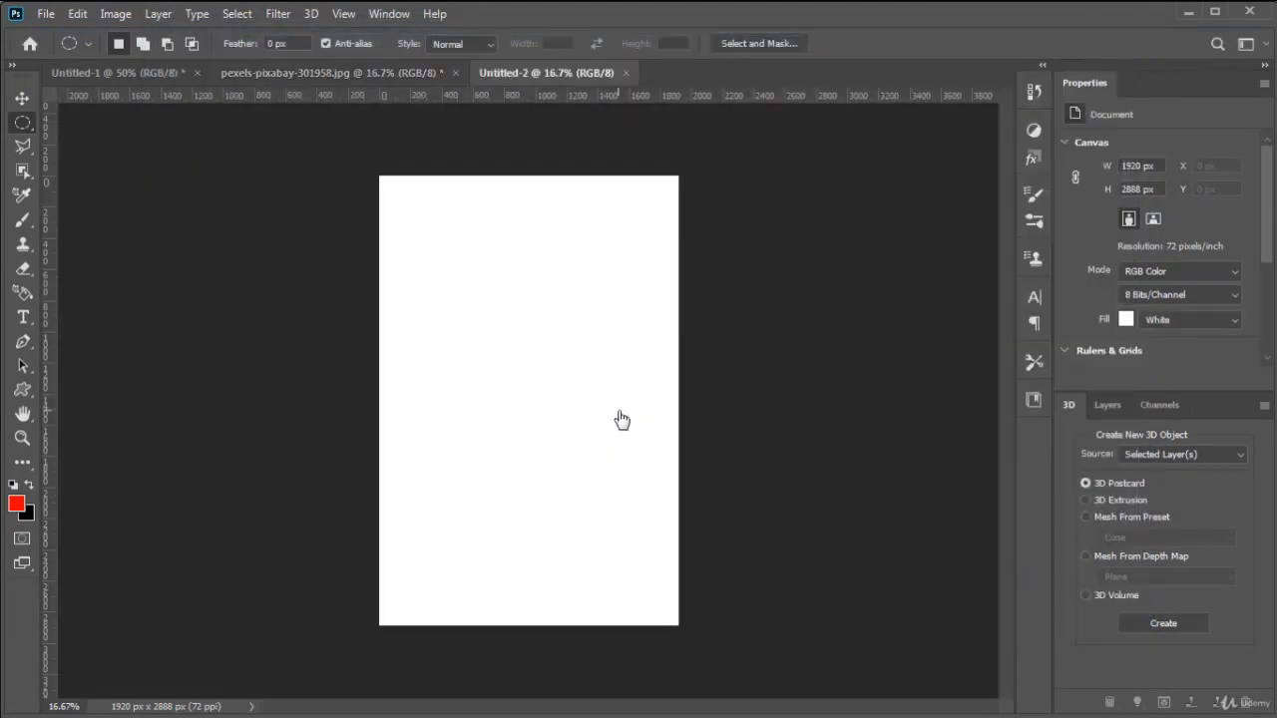
pyautogui.hotkey('ctrl', 'v')
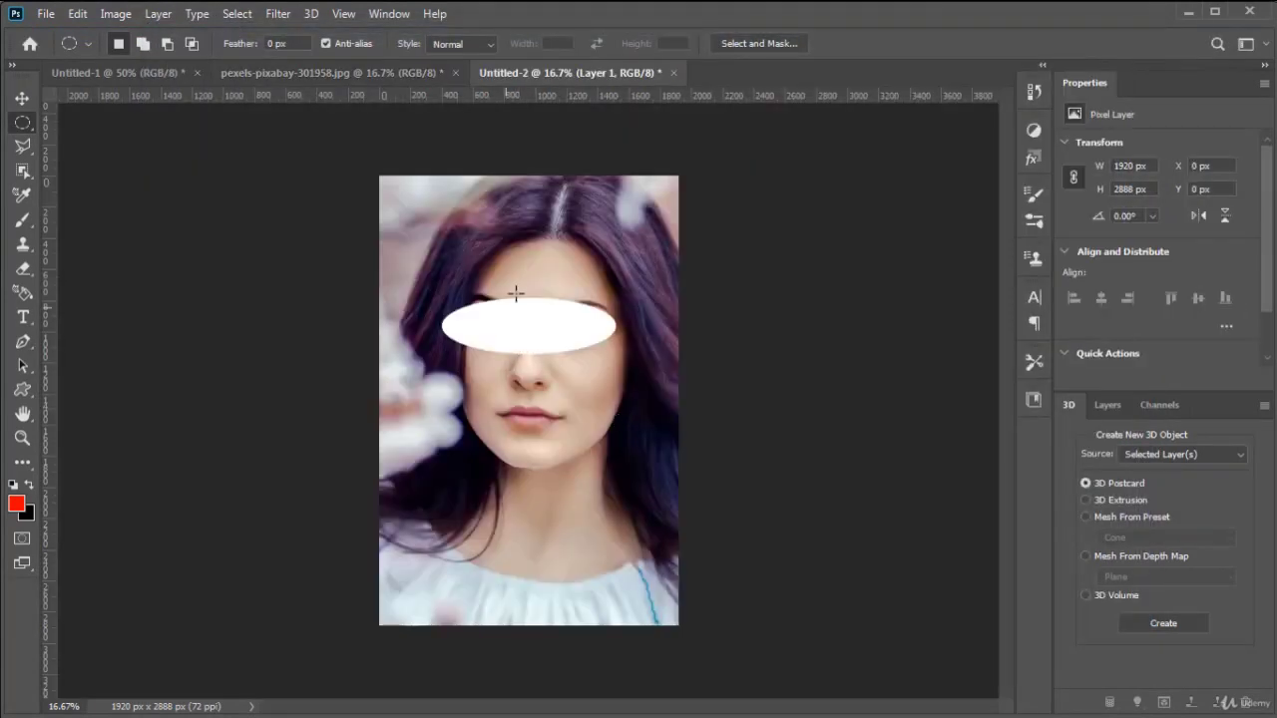
pyautogui.click(676, 72)
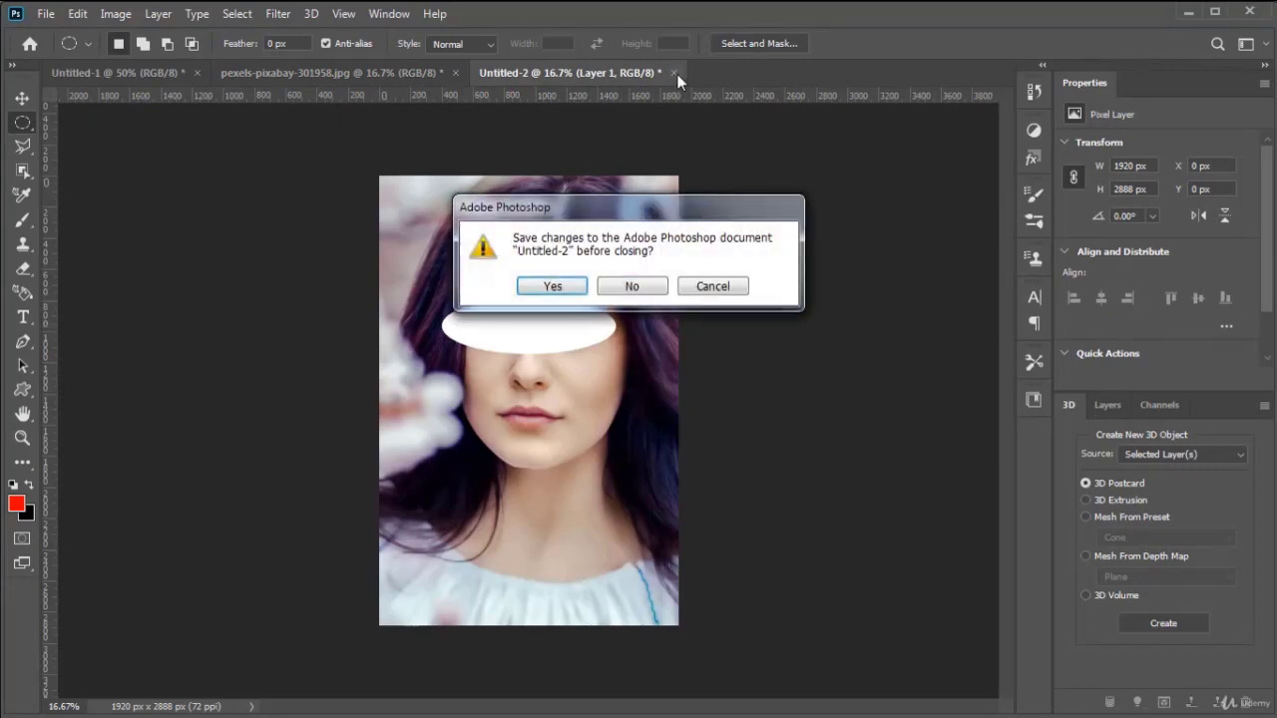
pyautogui.click(657, 288)
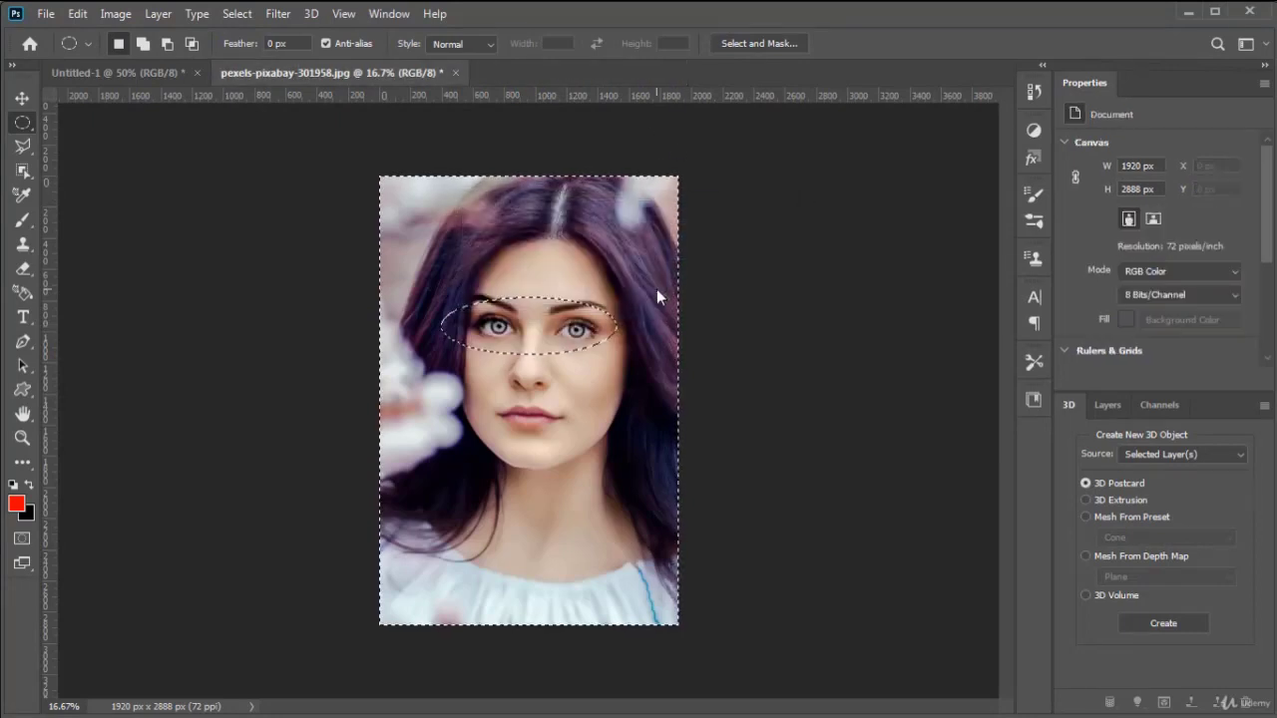
# Paint red Brush test strokes over the portrait within the inverted selection and undo them
pyautogui.click(22, 222)
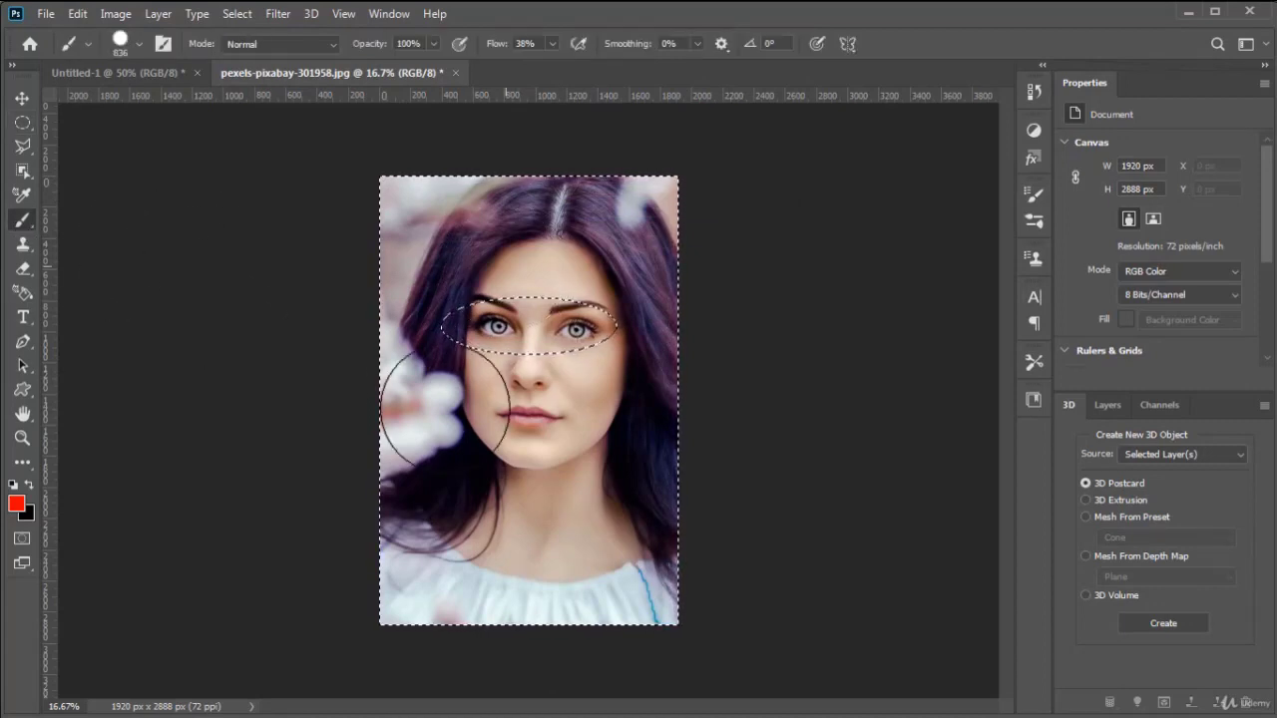
pyautogui.moveTo(445, 409)
pyautogui.mouseDown()
pyautogui.moveTo(525, 336)
pyautogui.moveTo(681, 254)
pyautogui.moveTo(609, 286)
pyautogui.moveTo(559, 363)
pyautogui.moveTo(502, 338)
pyautogui.moveTo(447, 410)
pyautogui.moveTo(533, 373)
pyautogui.moveTo(650, 252)
pyautogui.moveTo(522, 251)
pyautogui.moveTo(553, 307)
pyautogui.moveTo(504, 470)
pyautogui.mouseUp()
pyautogui.hotkey('ctrl', 'z')
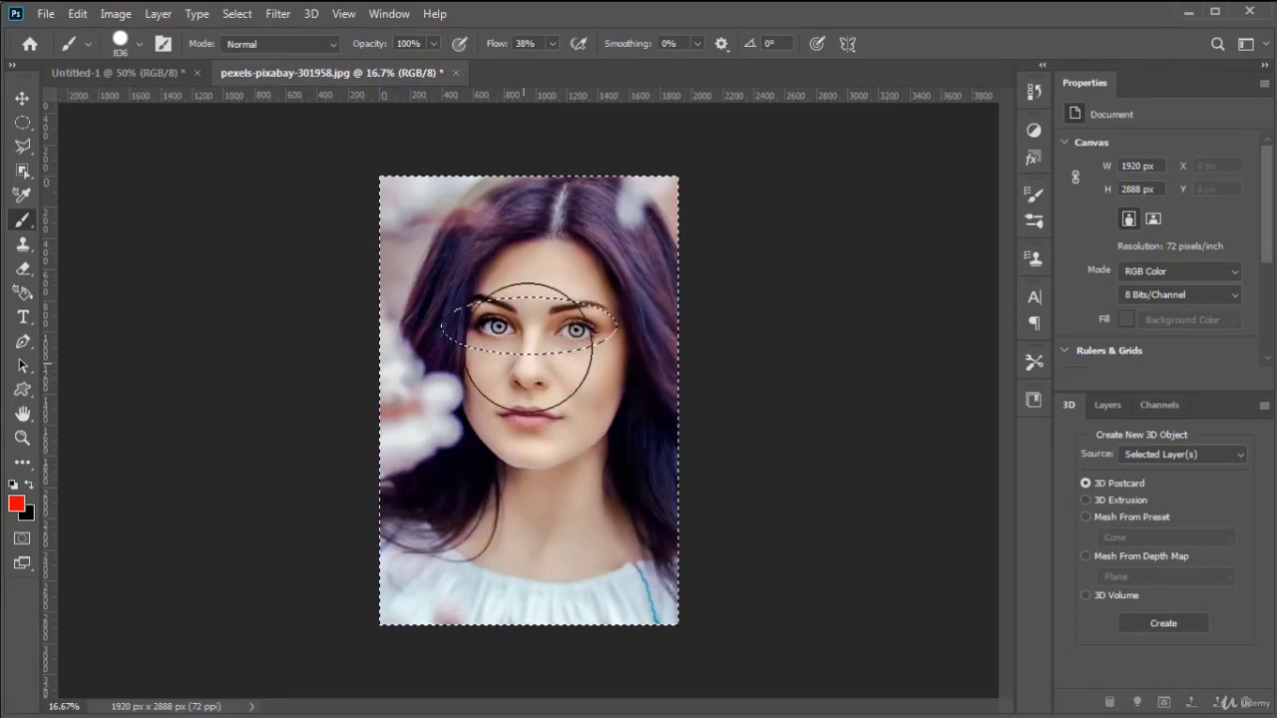
pyautogui.moveTo(564, 327); pyautogui.dragTo(344, 226)
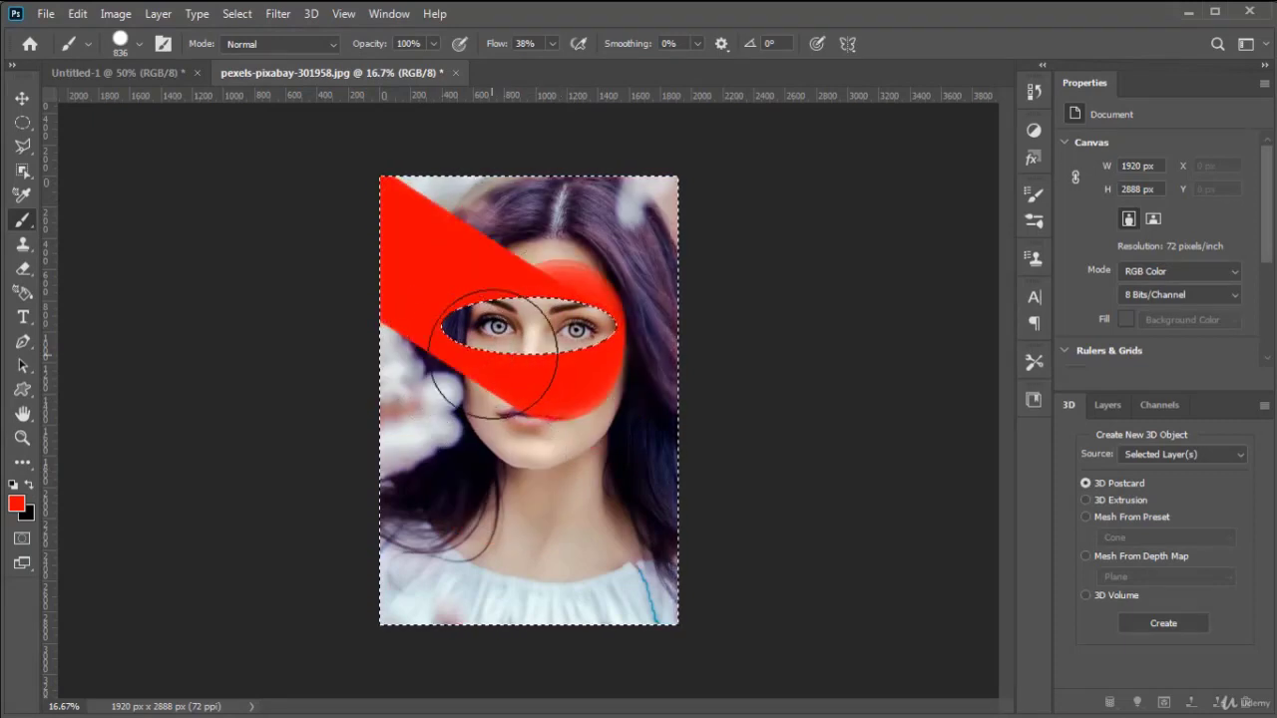
pyautogui.hotkey('ctrl', 'z')
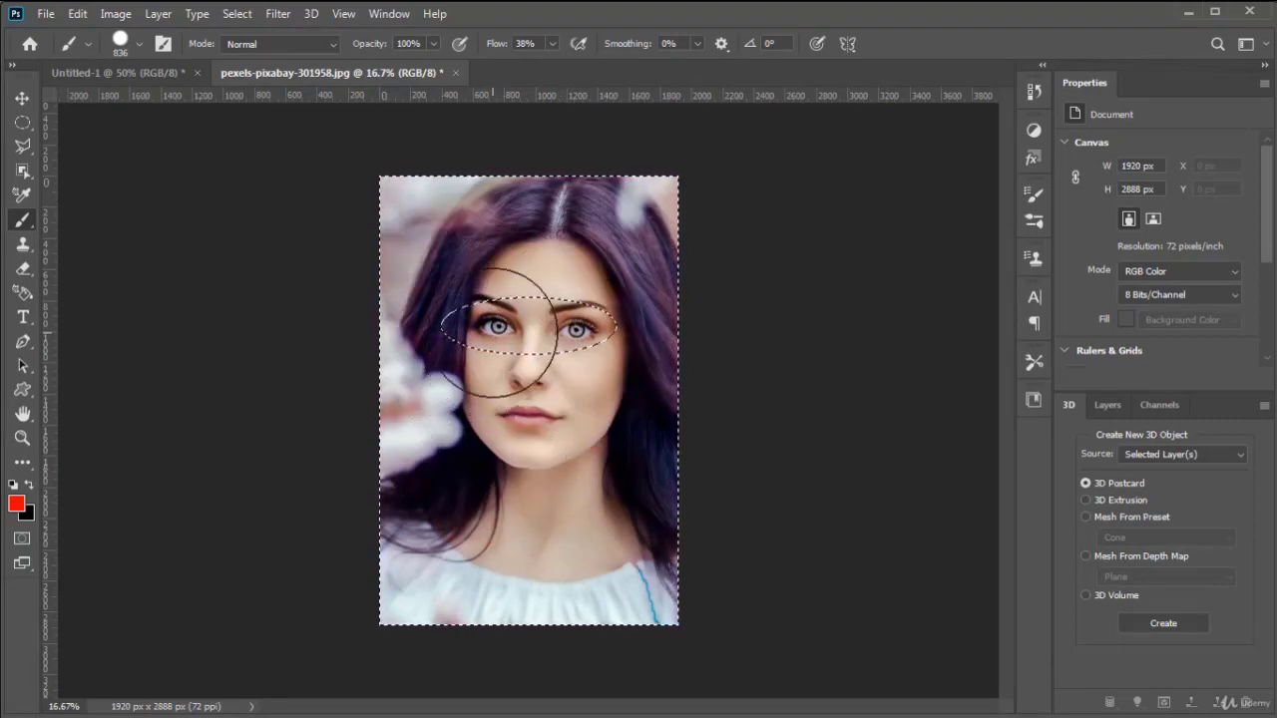
# Deselect the portrait's selection and add six empty layers above the Background
pyautogui.hotkey('ctrl', 'd')
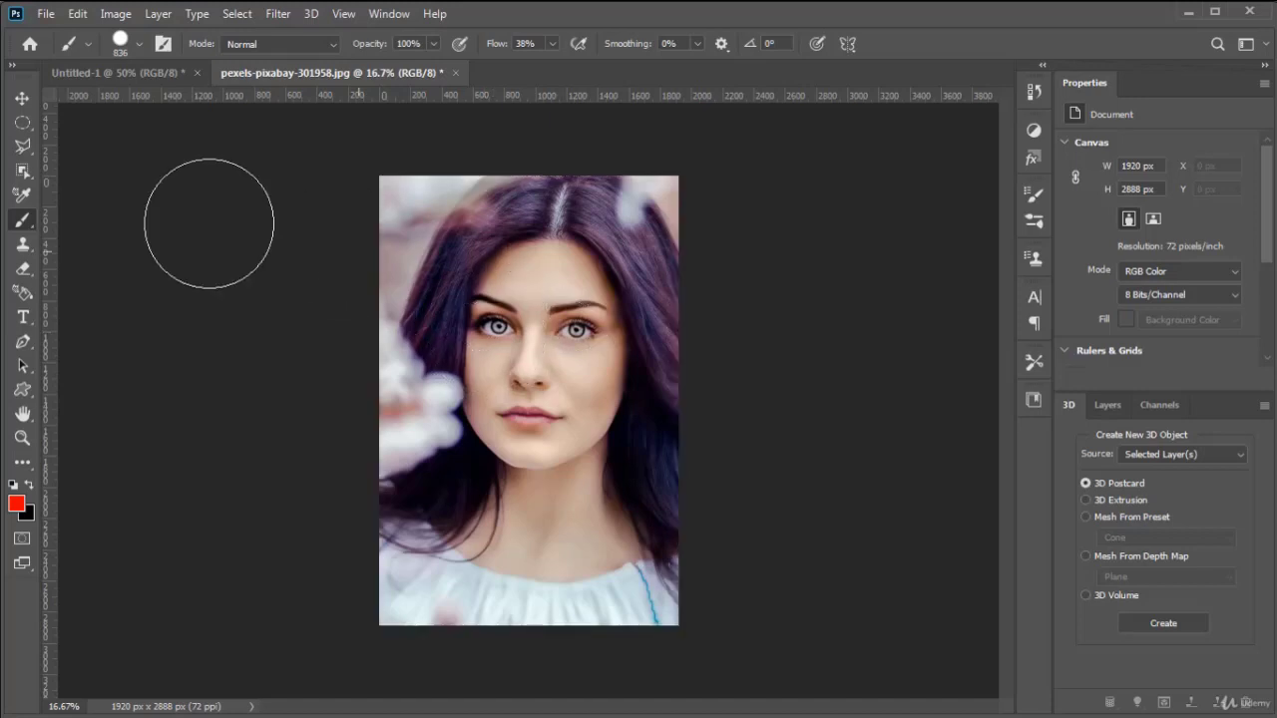
pyautogui.click(27, 99)
pyautogui.click(235, 14)
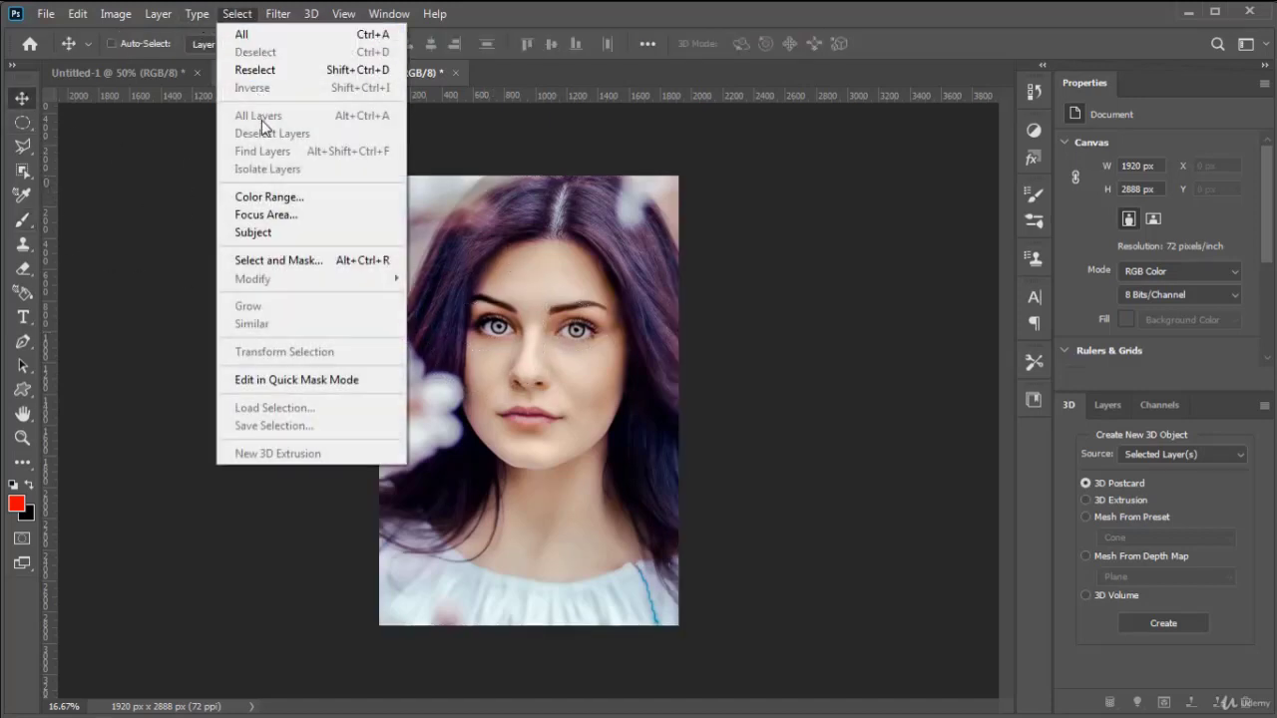
pyautogui.click(1096, 406)
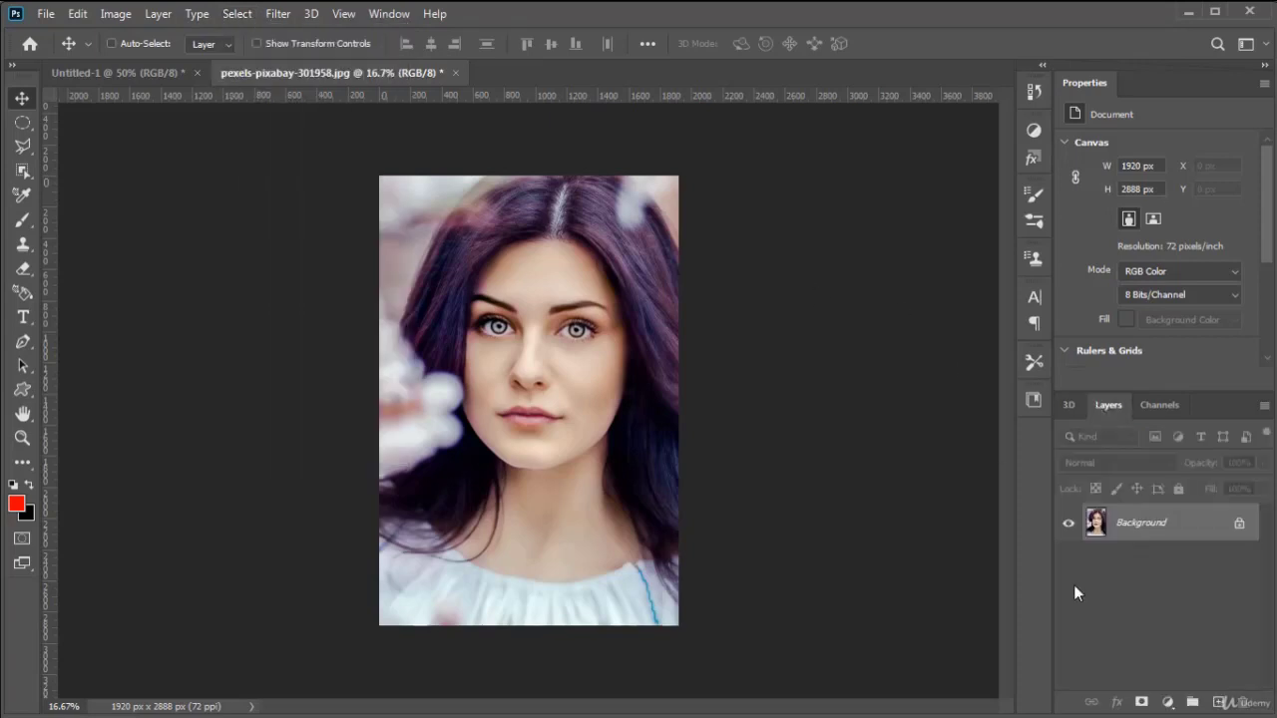
pyautogui.click(1219, 702)
pyautogui.click(1220, 703)
pyautogui.click(1220, 703)
pyautogui.click(1219, 702)
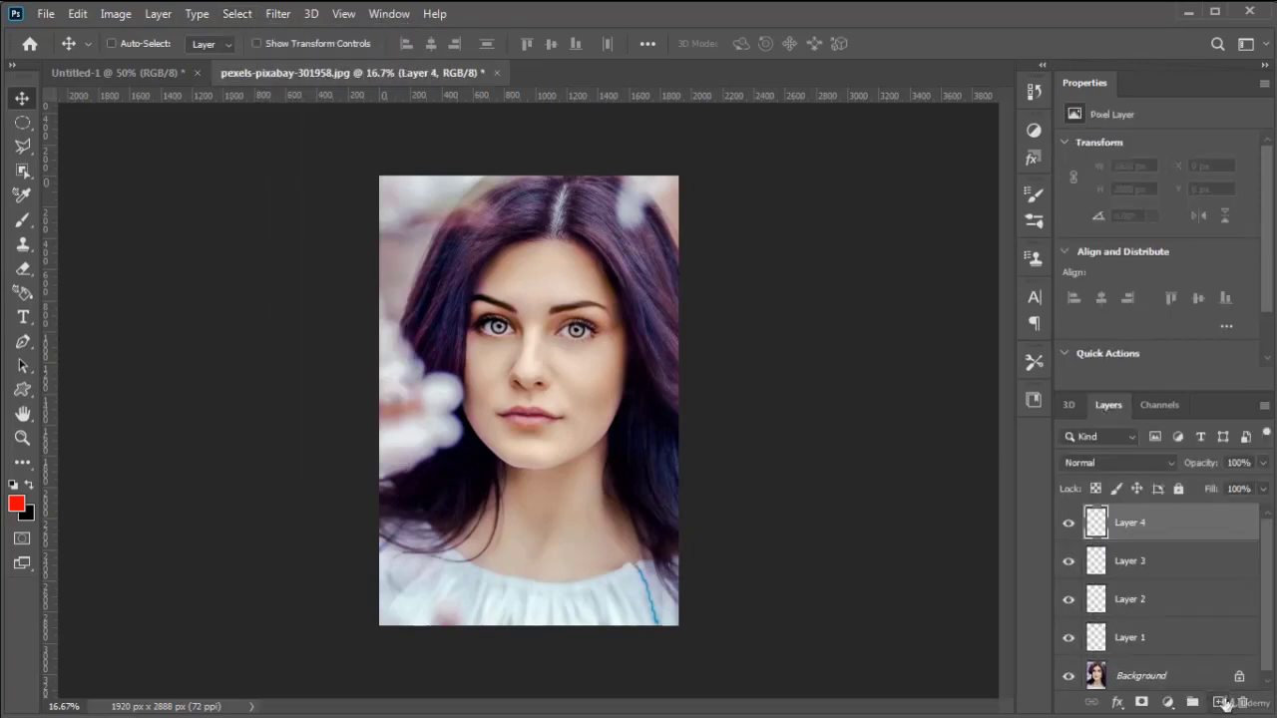
pyautogui.click(1219, 702)
pyautogui.click(1219, 702)
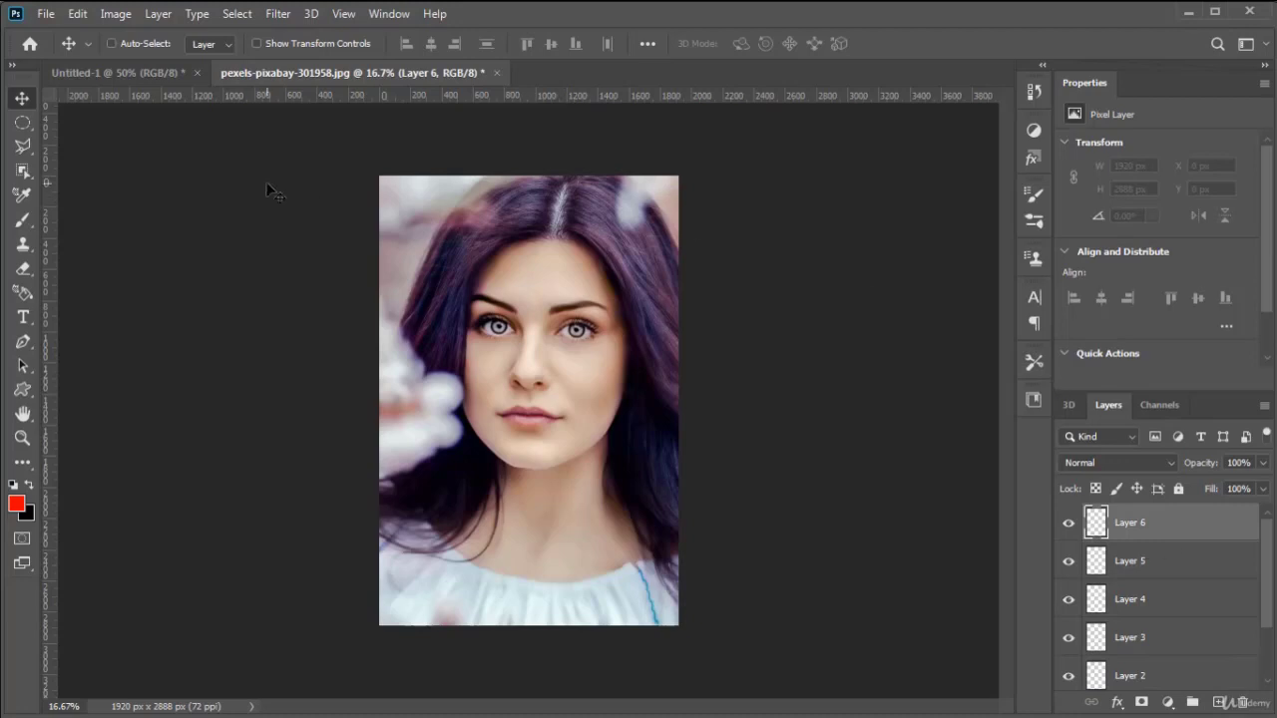
# Select the document's layers with the All Layers command and review the layer list
pyautogui.click(237, 22)
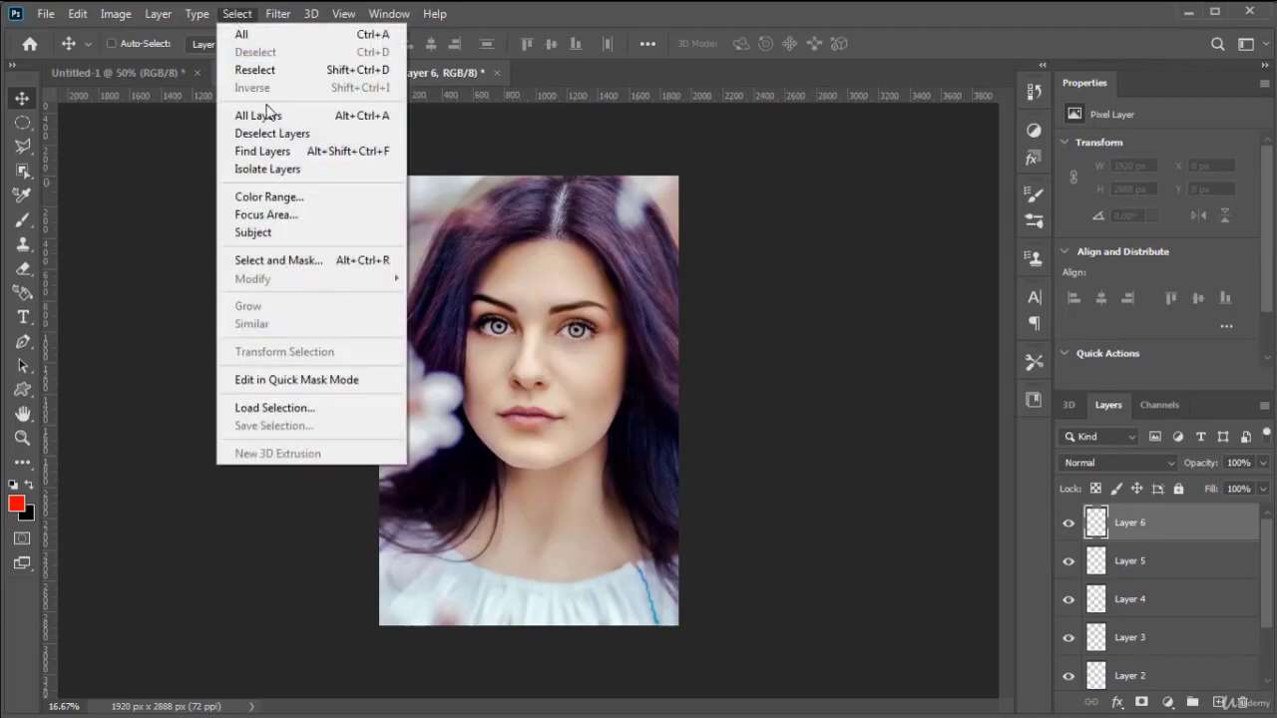
pyautogui.click(361, 116)
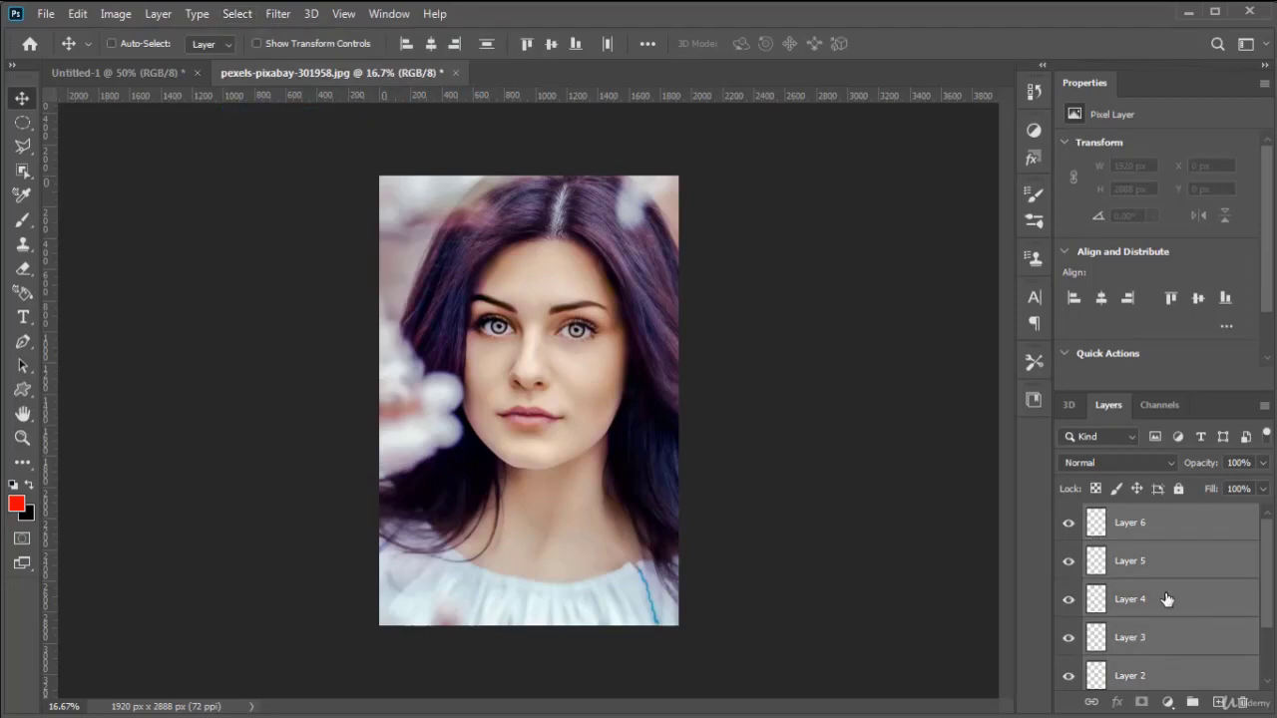
pyautogui.scroll(-2, 1167, 599)
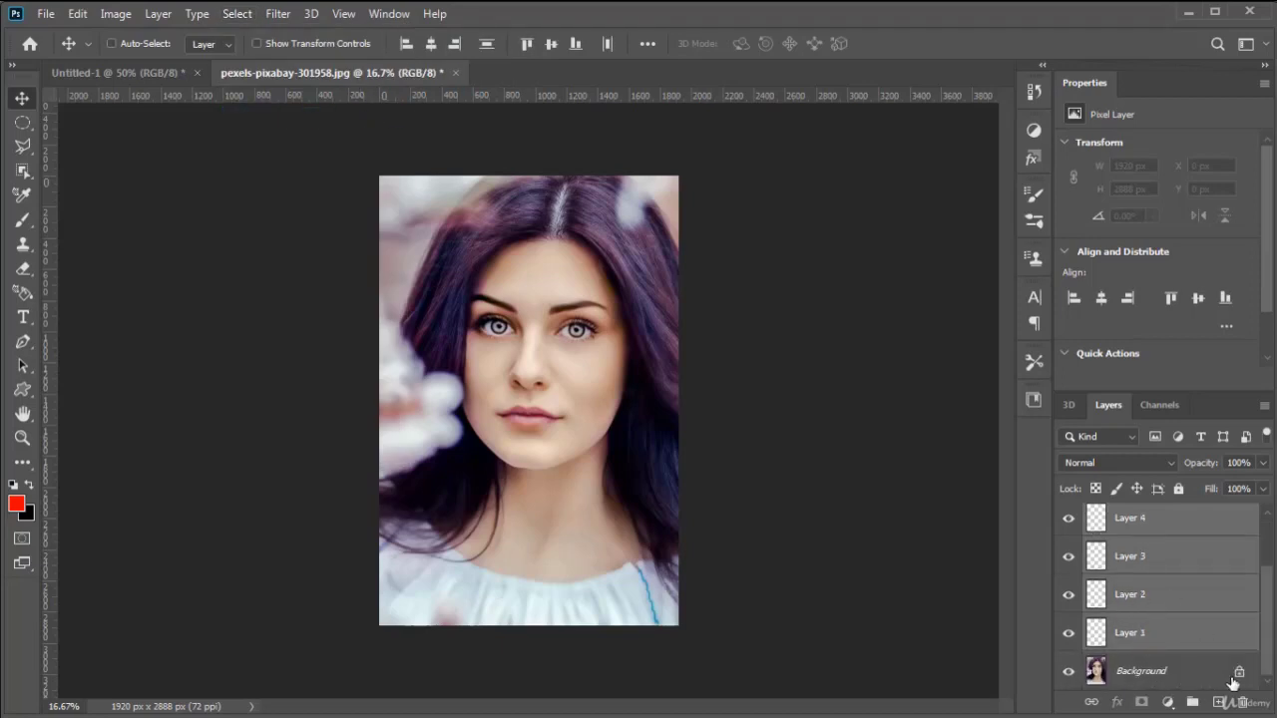
pyautogui.scroll(2, 1158, 675)
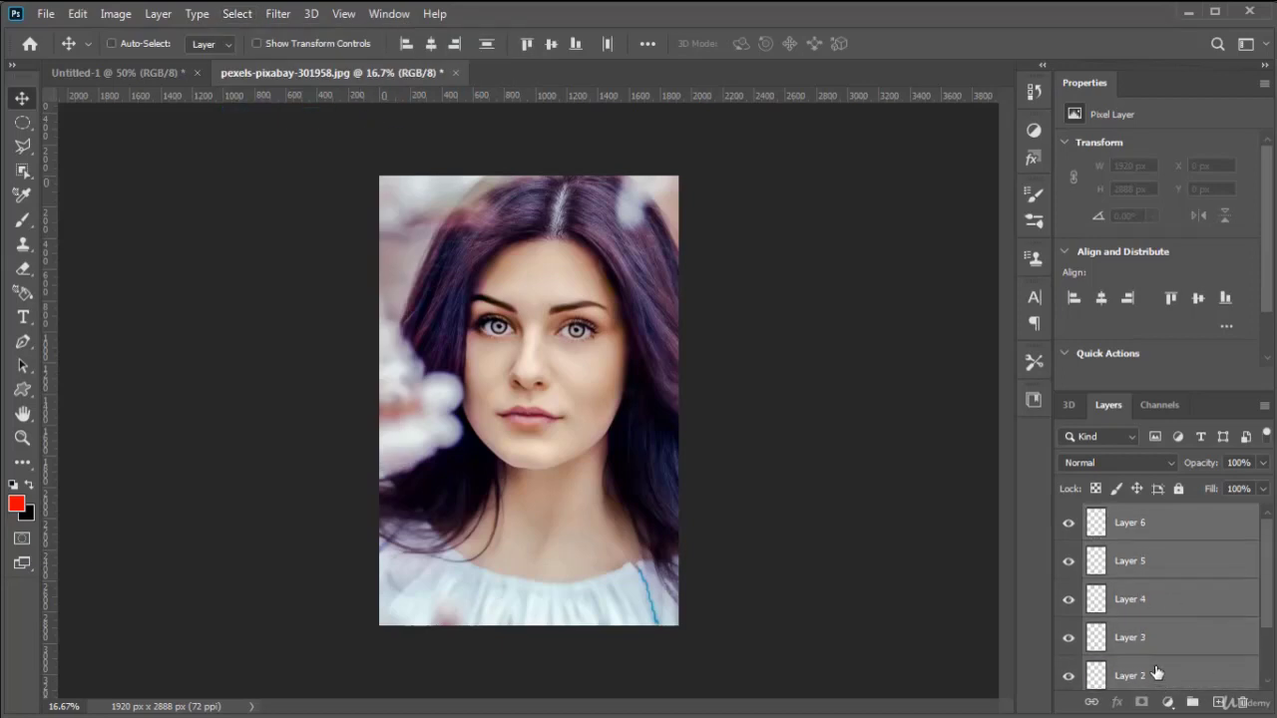
# Deselect all layers with Deselect Layers, select Layer 5 and Layer 3 together, and deselect them again
pyautogui.click(233, 13)
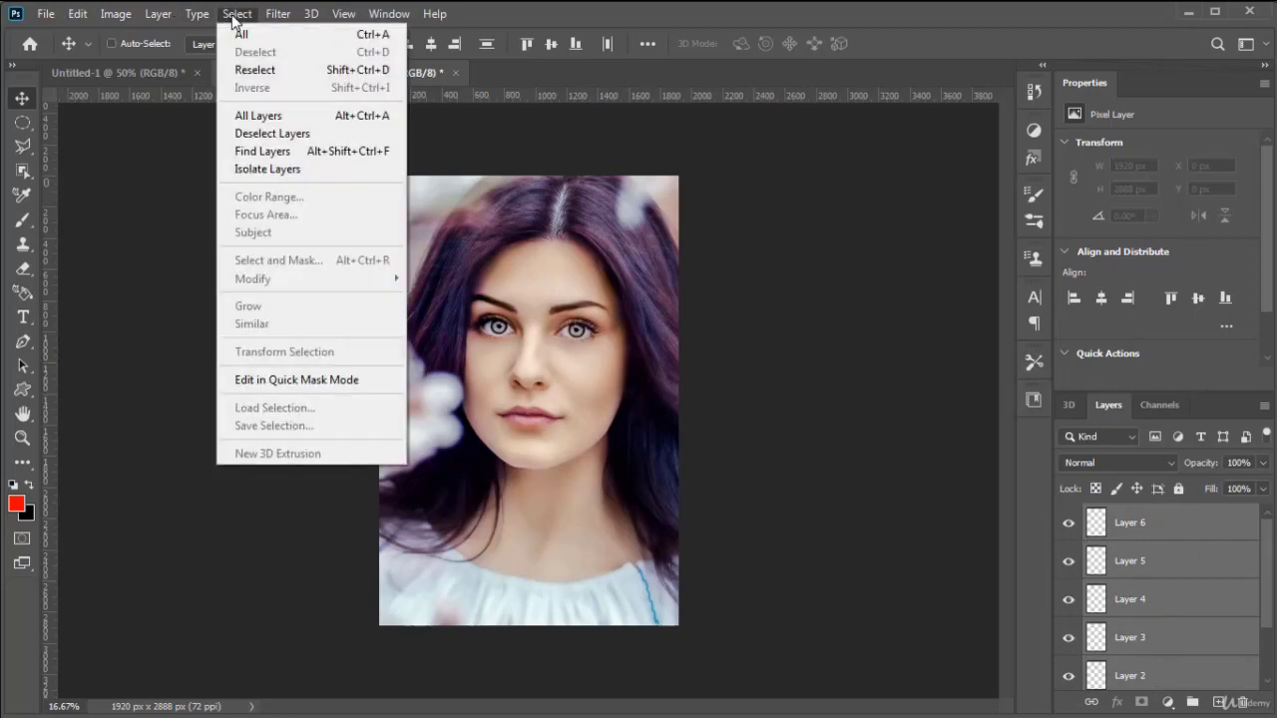
pyautogui.click(332, 142)
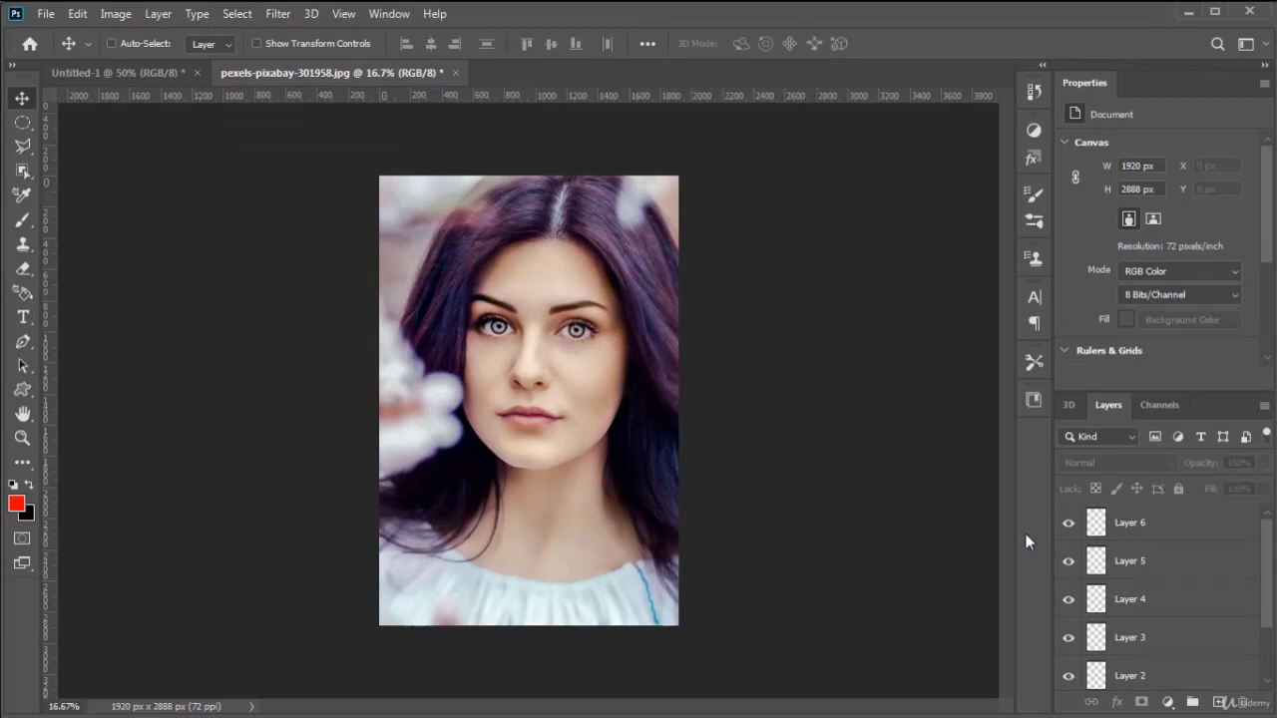
pyautogui.click(1132, 564)
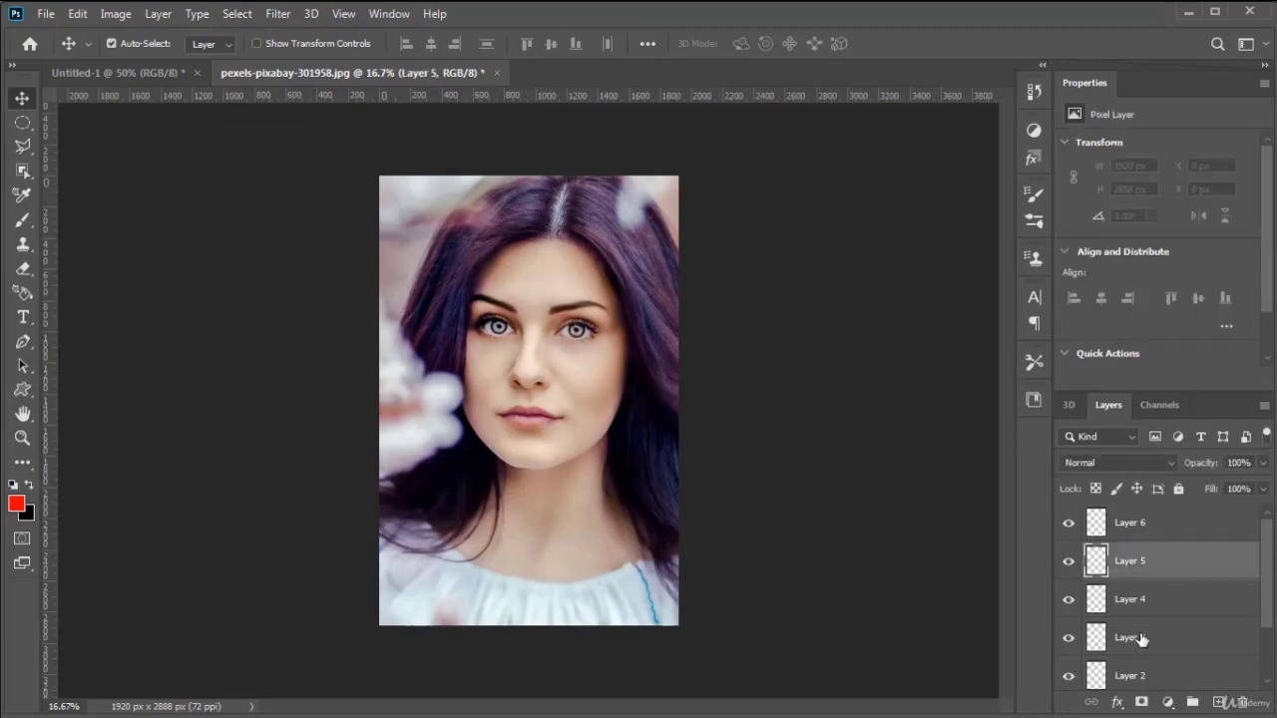
pyautogui.keyDown('ctrl'); pyautogui.click(1142, 640); pyautogui.keyUp('ctrl')
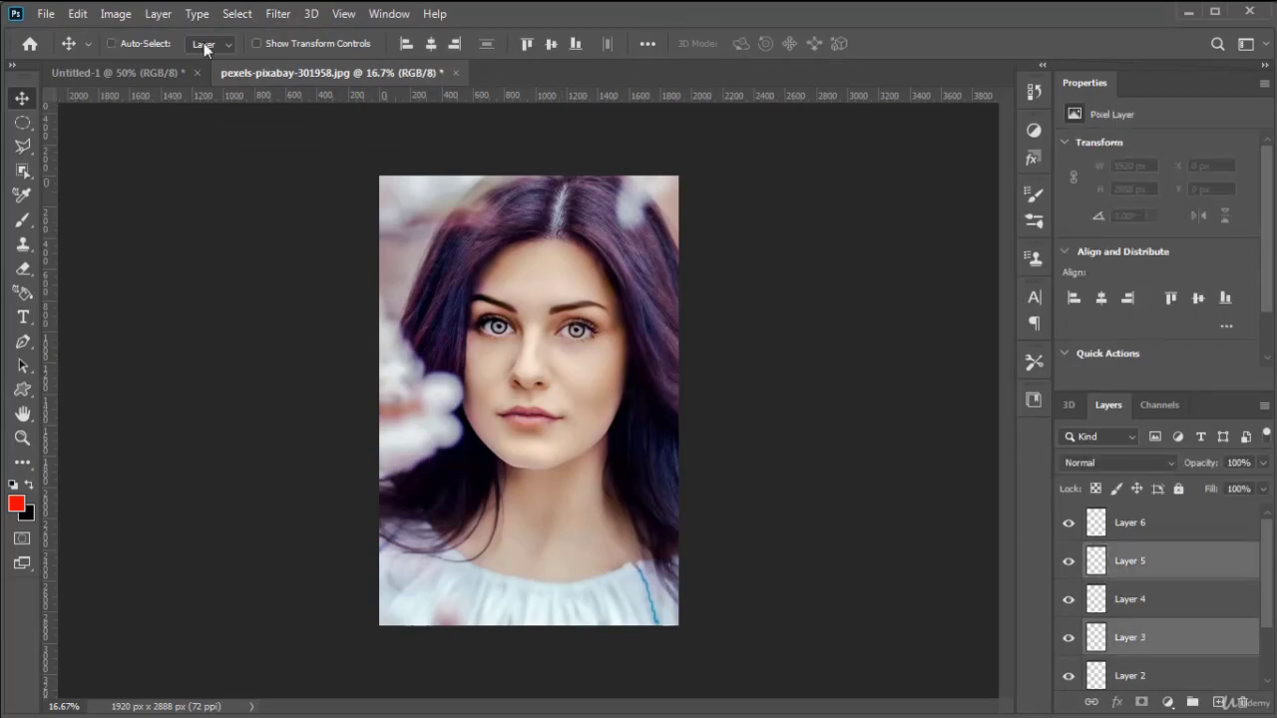
pyautogui.click(240, 14)
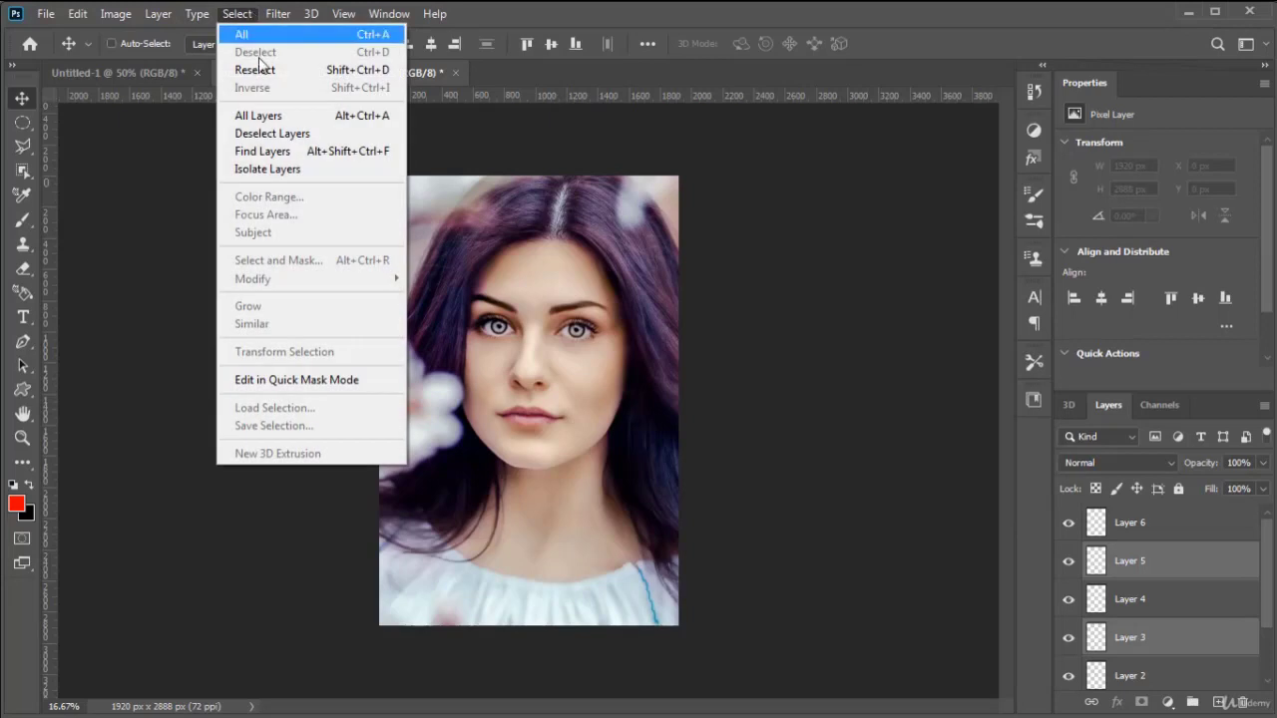
pyautogui.click(273, 134)
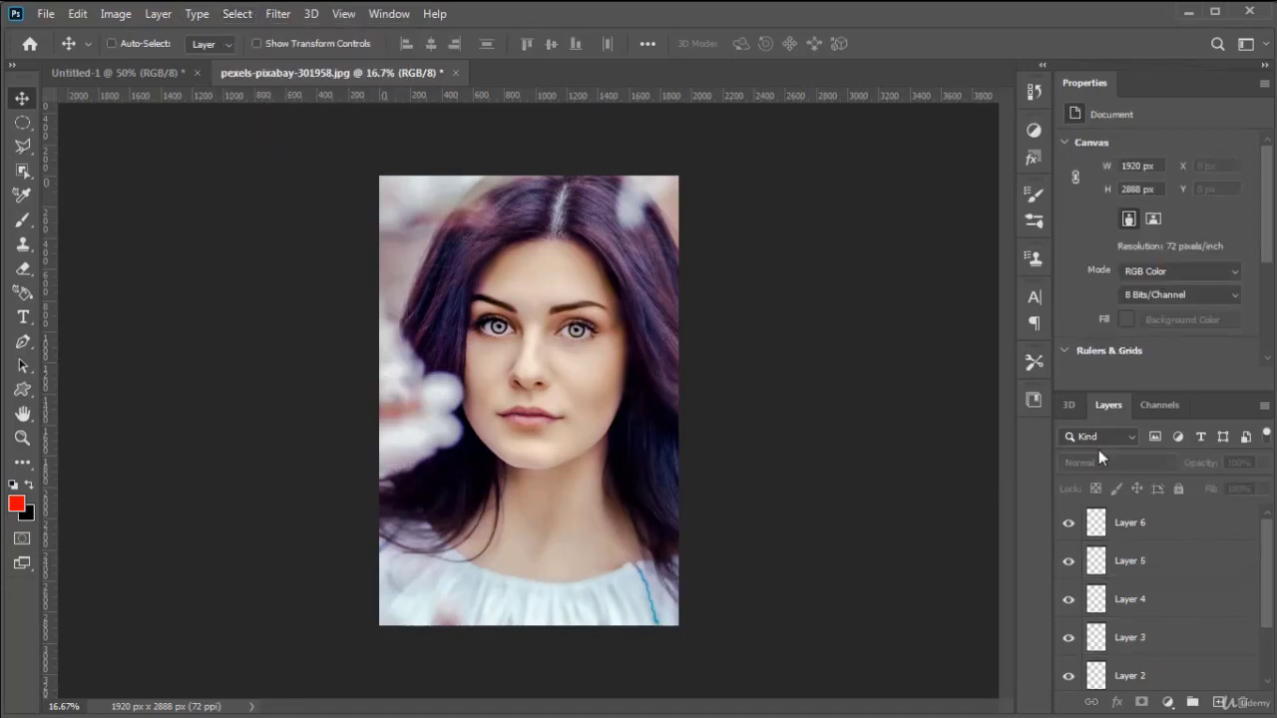
# Search the layers by name for "3" using Find Layers and clear the search text
pyautogui.click(240, 14)
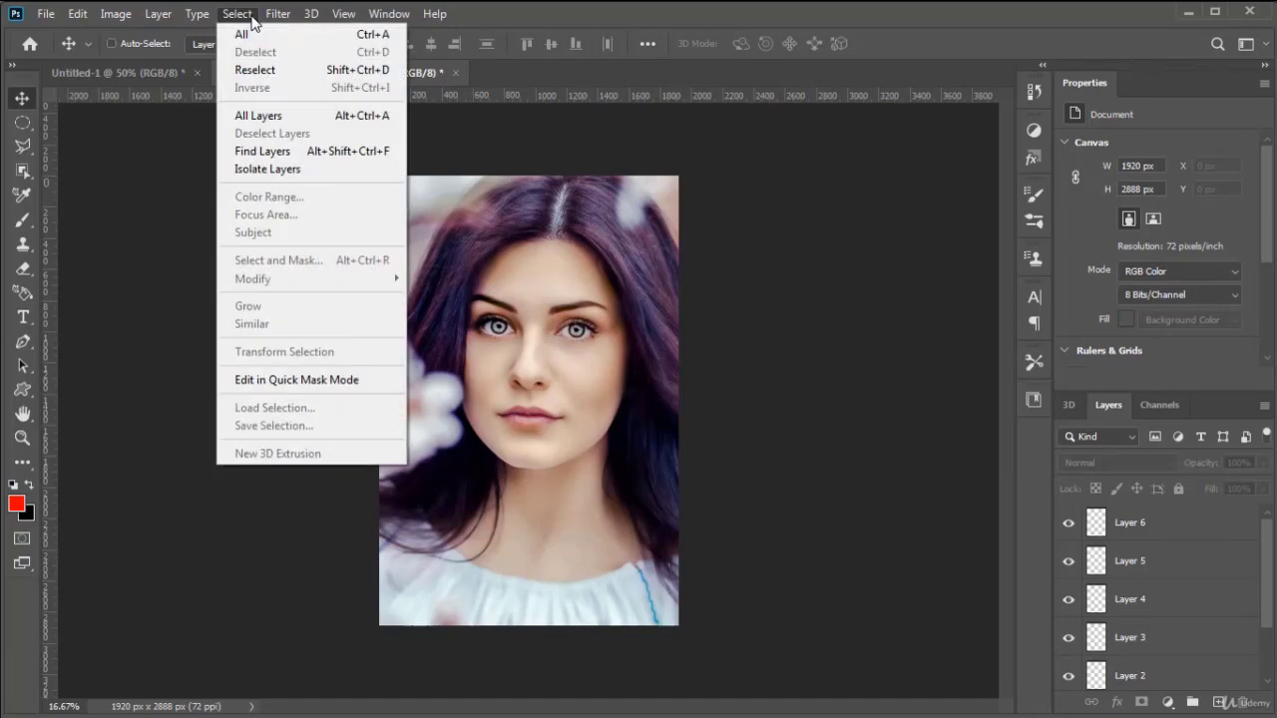
pyautogui.click(297, 155)
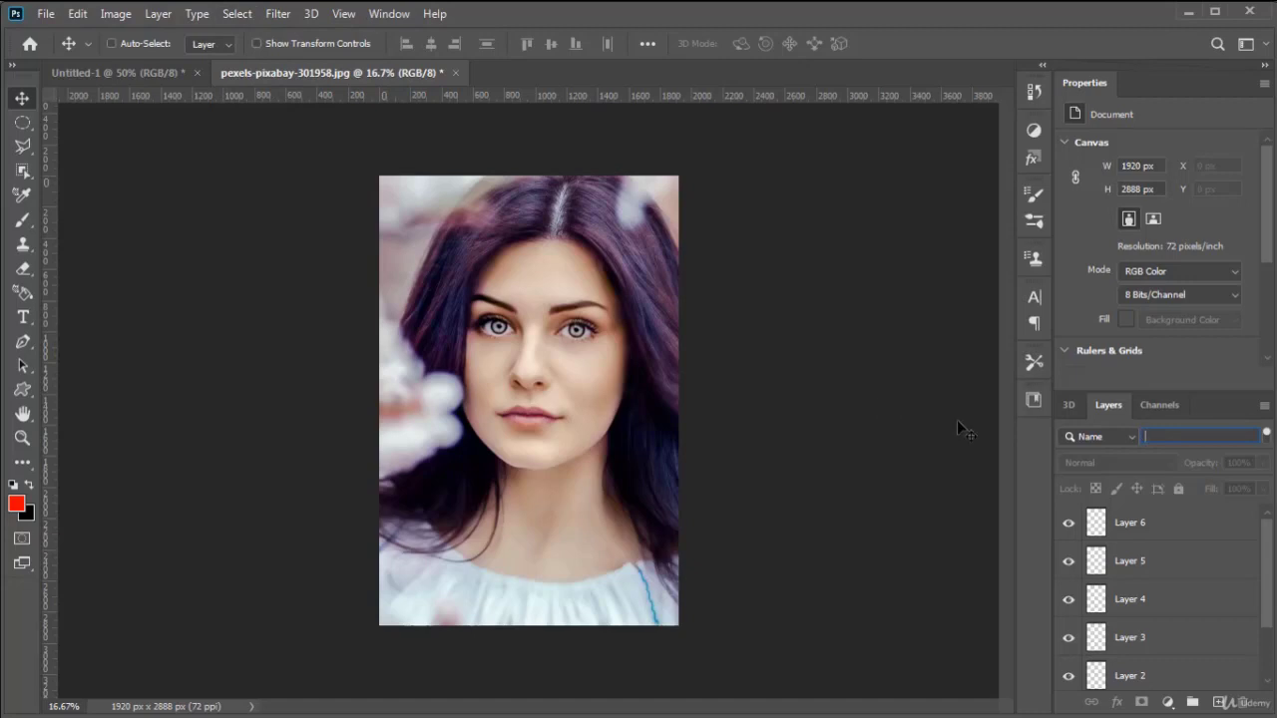
pyautogui.write('3')
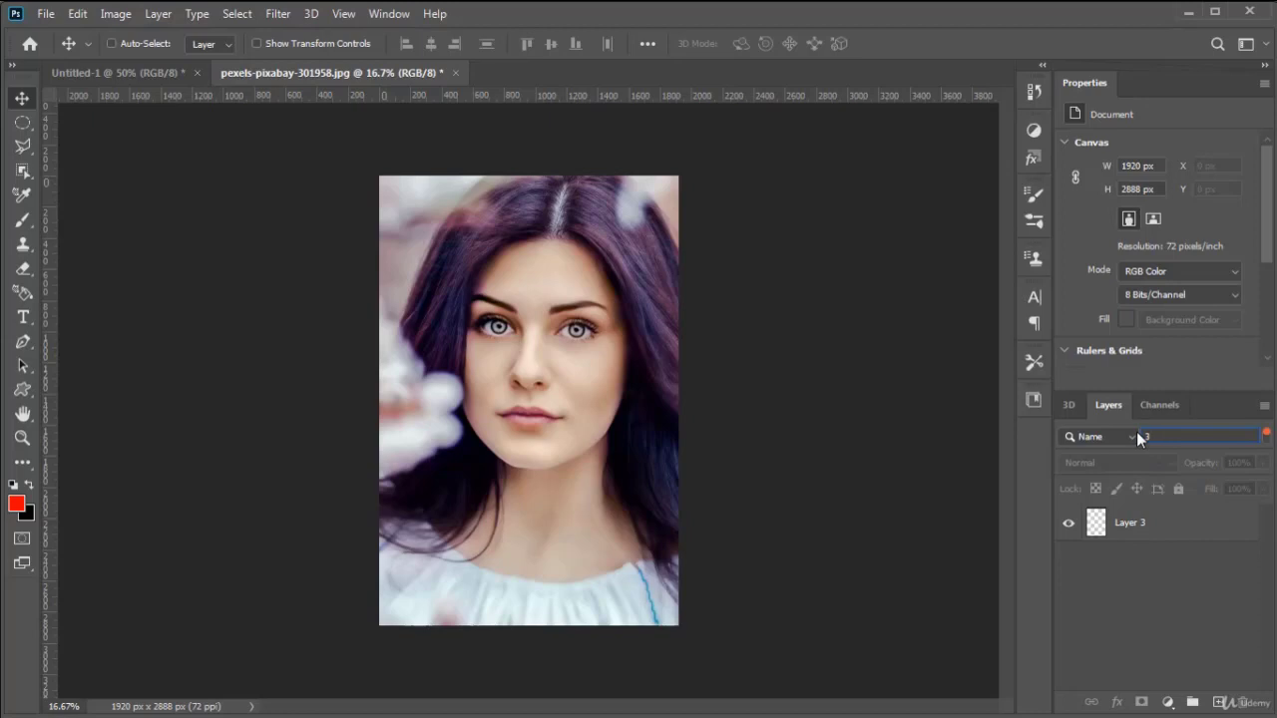
pyautogui.moveTo(1167, 438); pyautogui.dragTo(1121, 437)
pyautogui.press('BackSpace')
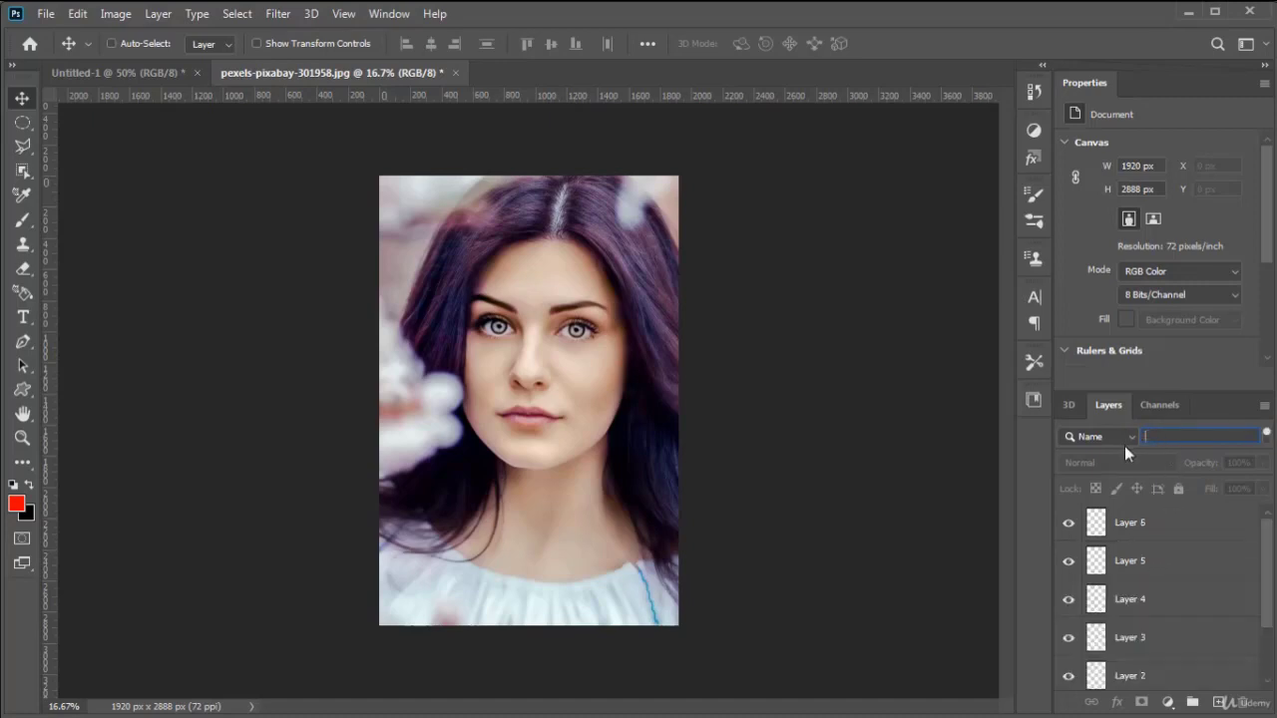
pyautogui.click(249, 17)
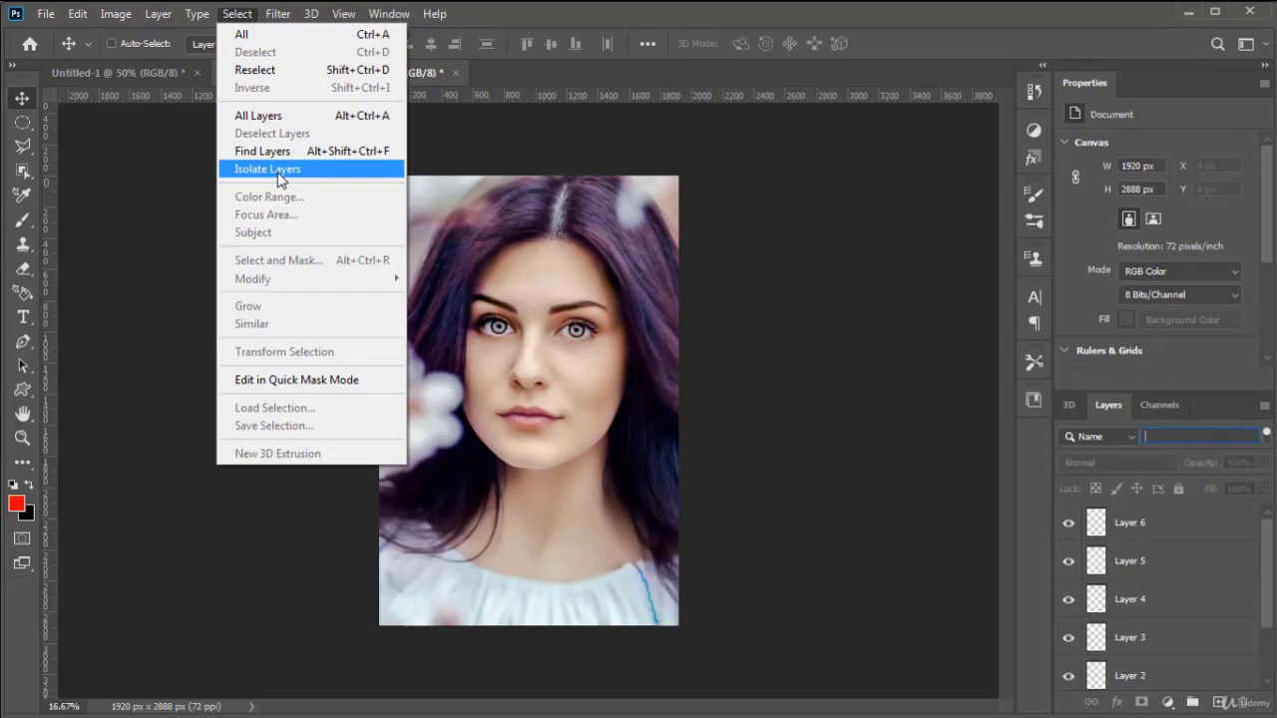
pyautogui.click(613, 167)
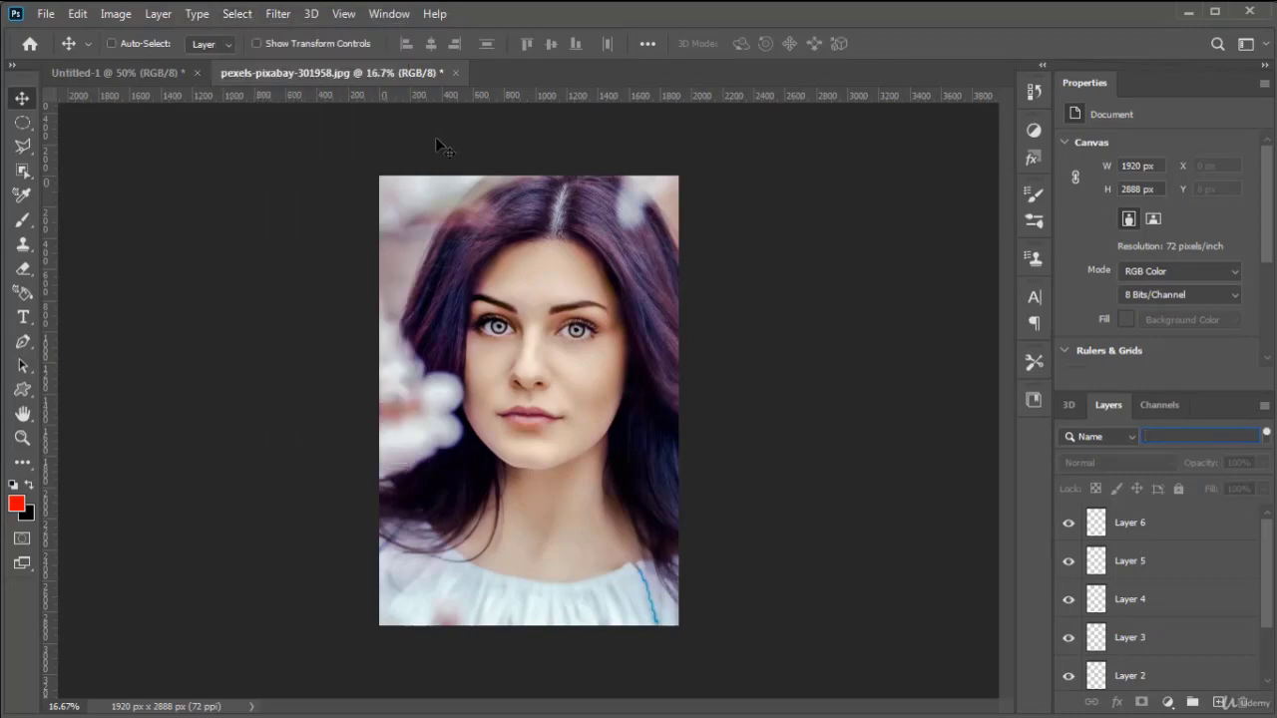
# Open the desert photo of the woman in the red dress and bring it into the portrait document as a new layer
pyautogui.click(46, 14)
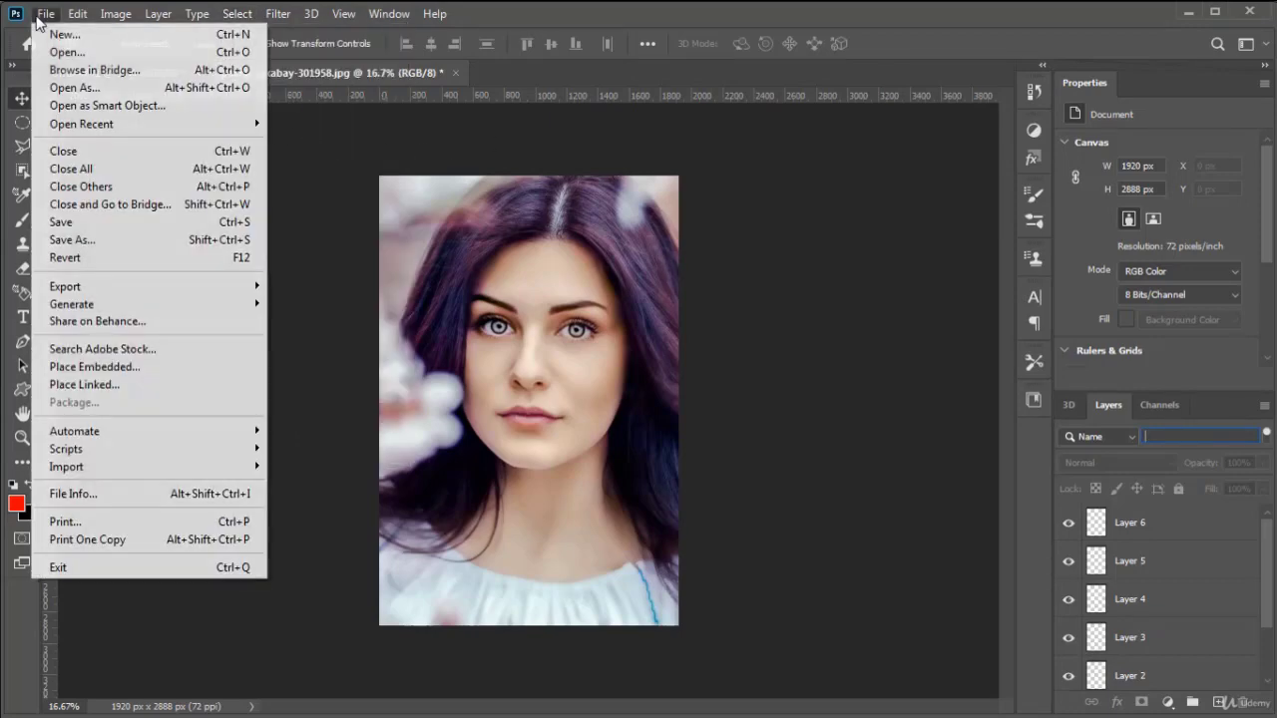
pyautogui.click(80, 54)
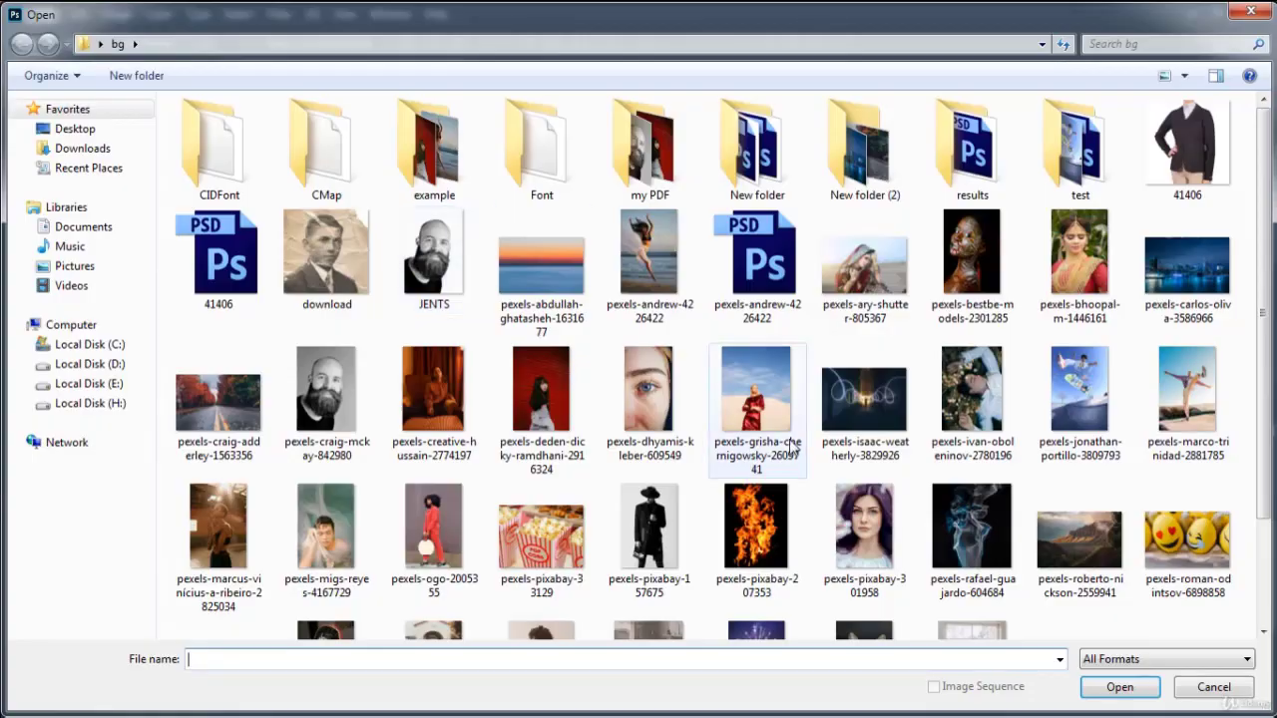
pyautogui.doubleClick(758, 399)
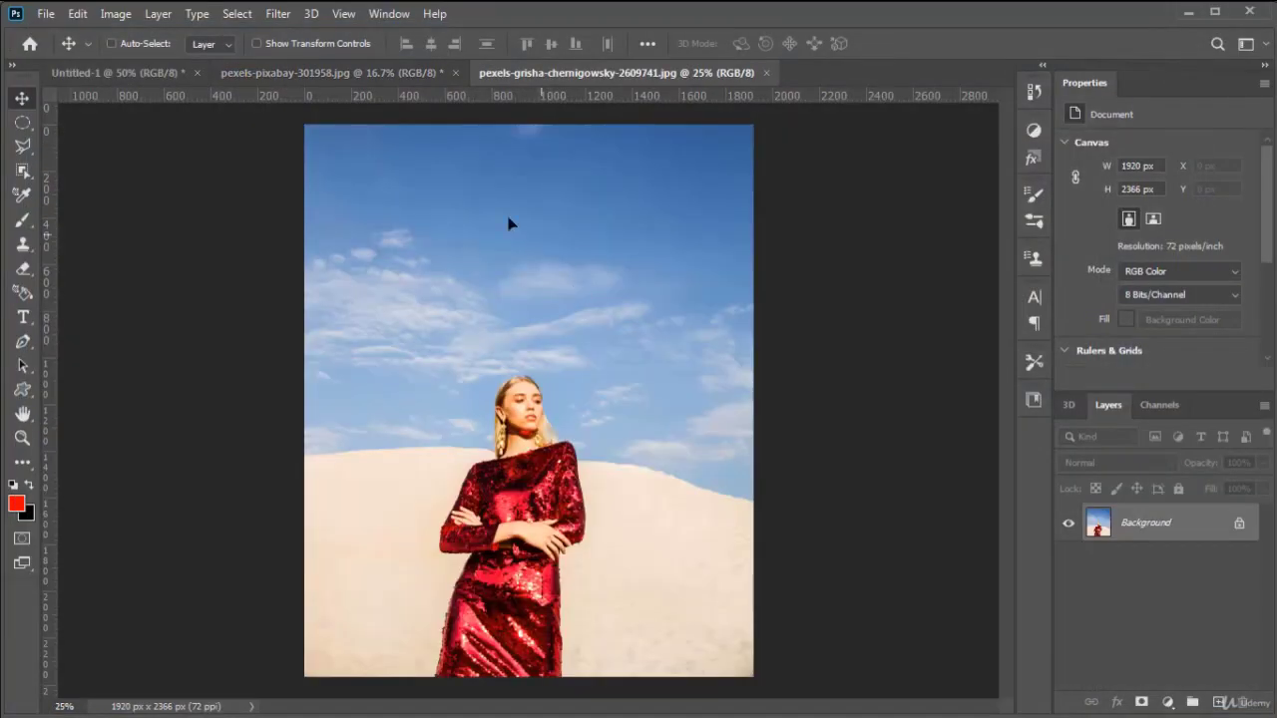
pyautogui.click(388, 76)
pyautogui.moveTo(499, 297); pyautogui.dragTo(587, 416)
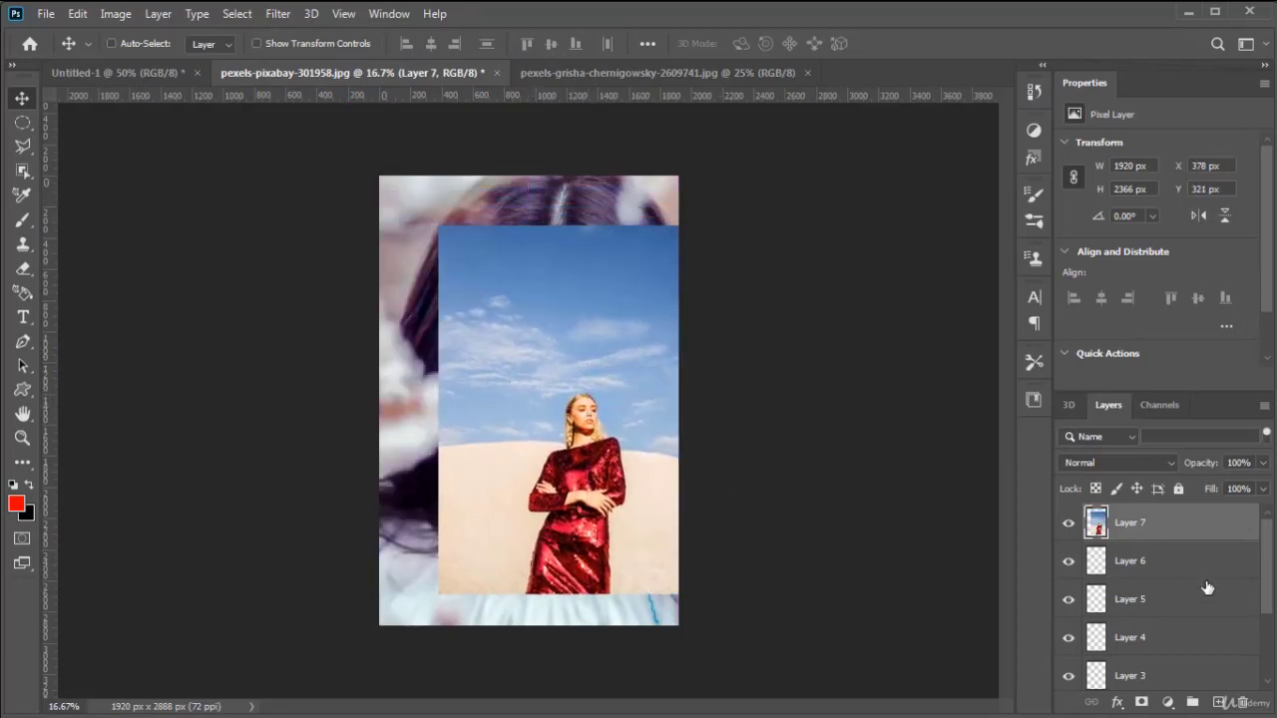
# Convert the portrait's locked Background into a regular layer named Layer 0
pyautogui.scroll(-3, 1204, 582)
pyautogui.click(1188, 679)
pyautogui.doubleClick(1190, 683)
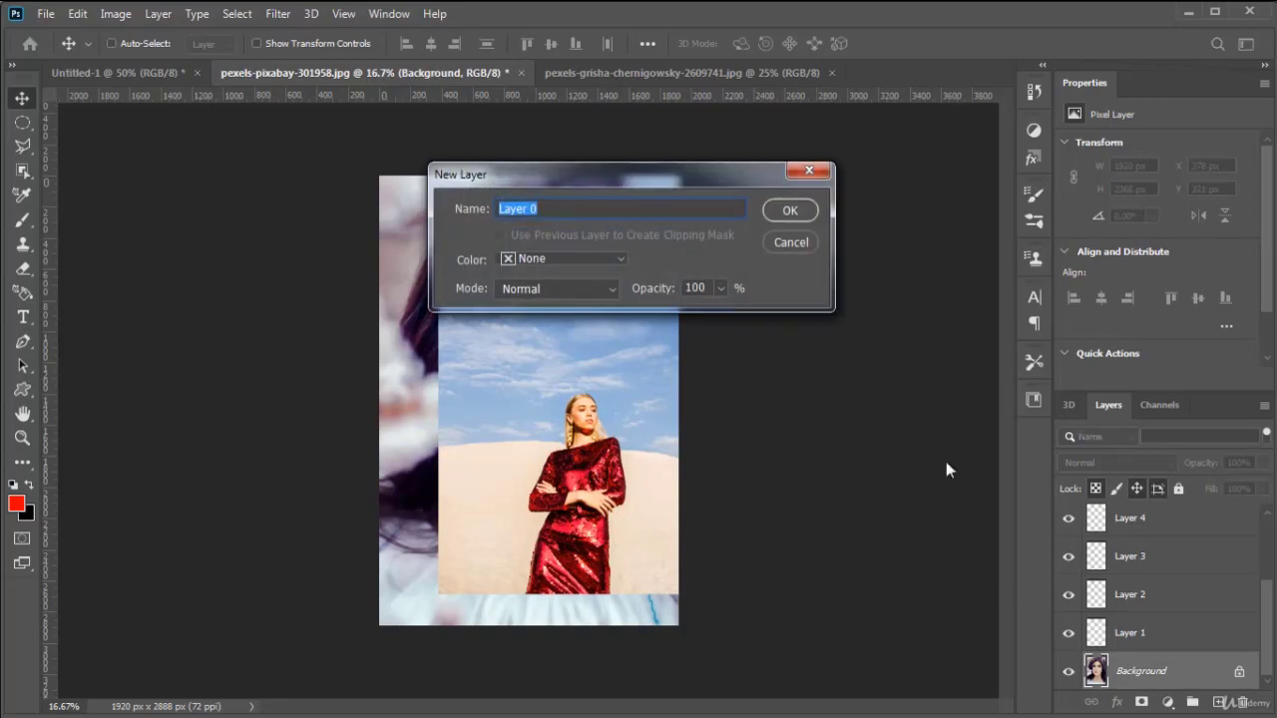
pyautogui.click(789, 209)
pyautogui.scroll(3, 1193, 621)
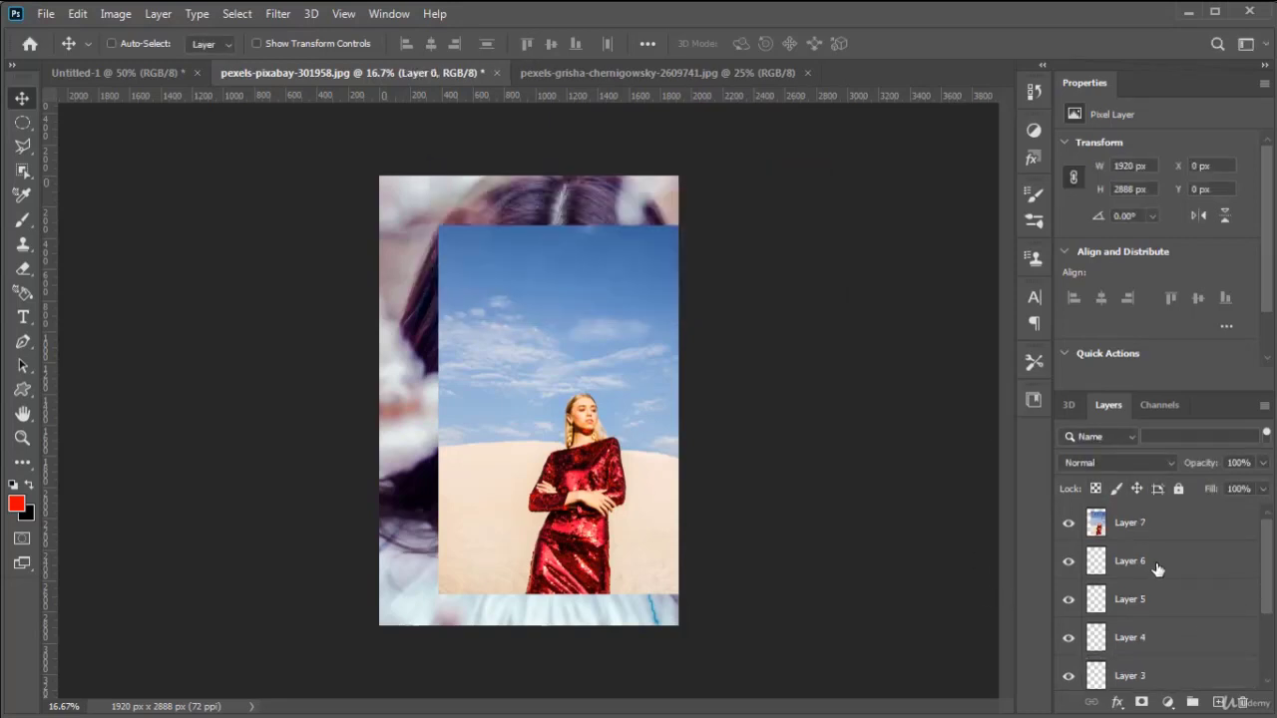
pyautogui.scroll(-3, 1157, 567)
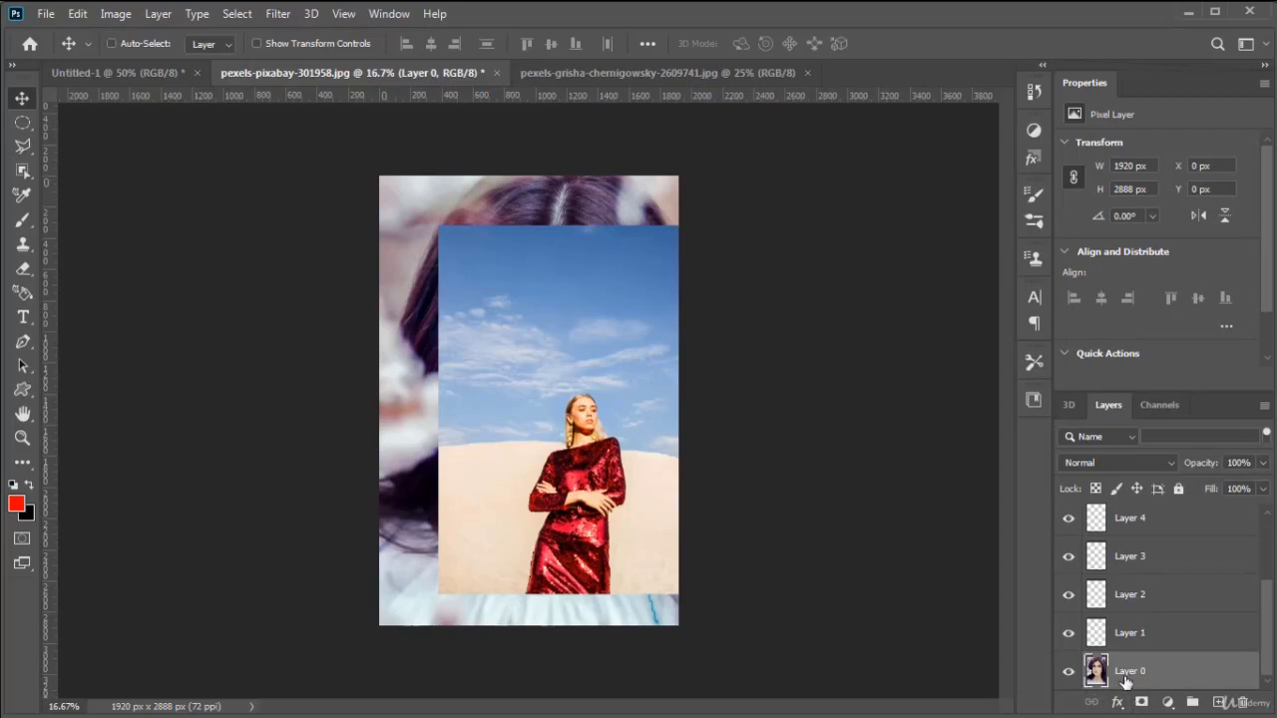
# Isolate Layer 0 with Isolate Layers and toggle its visibility off and on
pyautogui.click(239, 14)
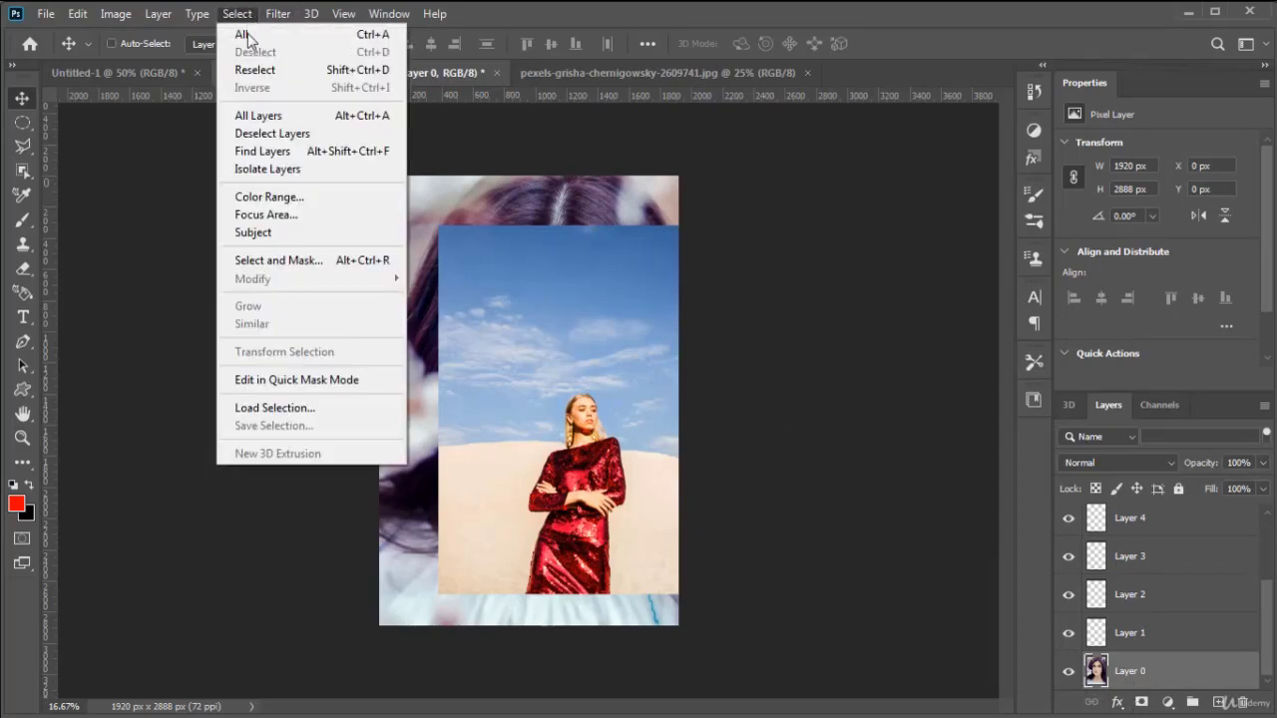
pyautogui.click(266, 169)
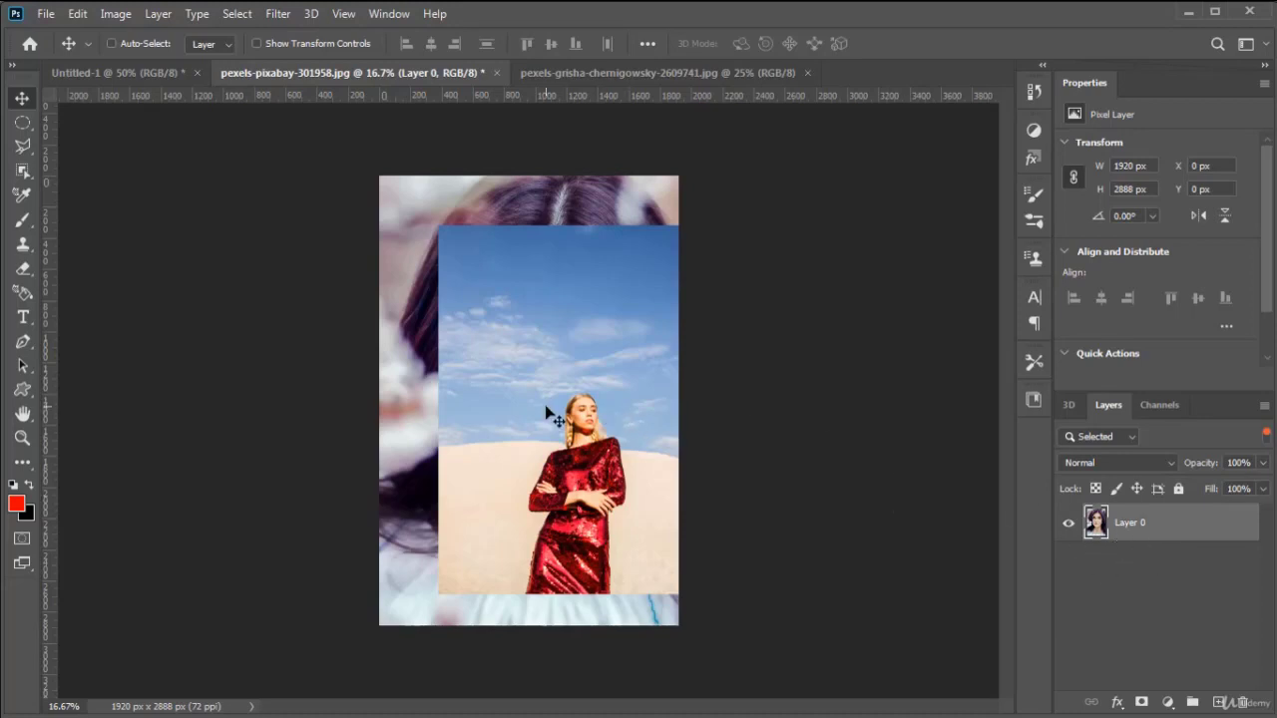
pyautogui.moveTo(547, 409)
pyautogui.mouseDown()
pyautogui.moveTo(522, 485)
pyautogui.moveTo(533, 293)
pyautogui.moveTo(453, 419)
pyautogui.moveTo(549, 355)
pyautogui.moveTo(533, 380)
pyautogui.moveTo(551, 412)
pyautogui.mouseUp()
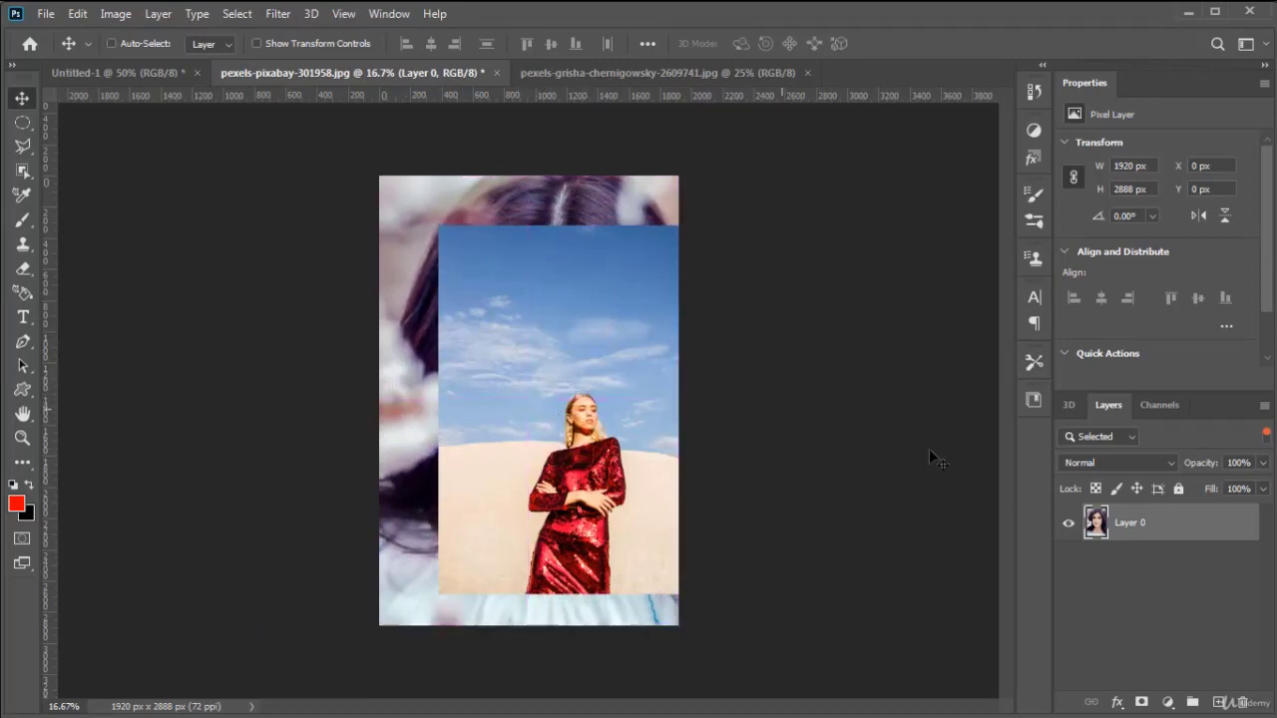
pyautogui.click(1068, 523)
pyautogui.click(1069, 523)
# Turn off layer isolation, select Layer 7, and toggle isolation on and off for it
pyautogui.click(1267, 436)
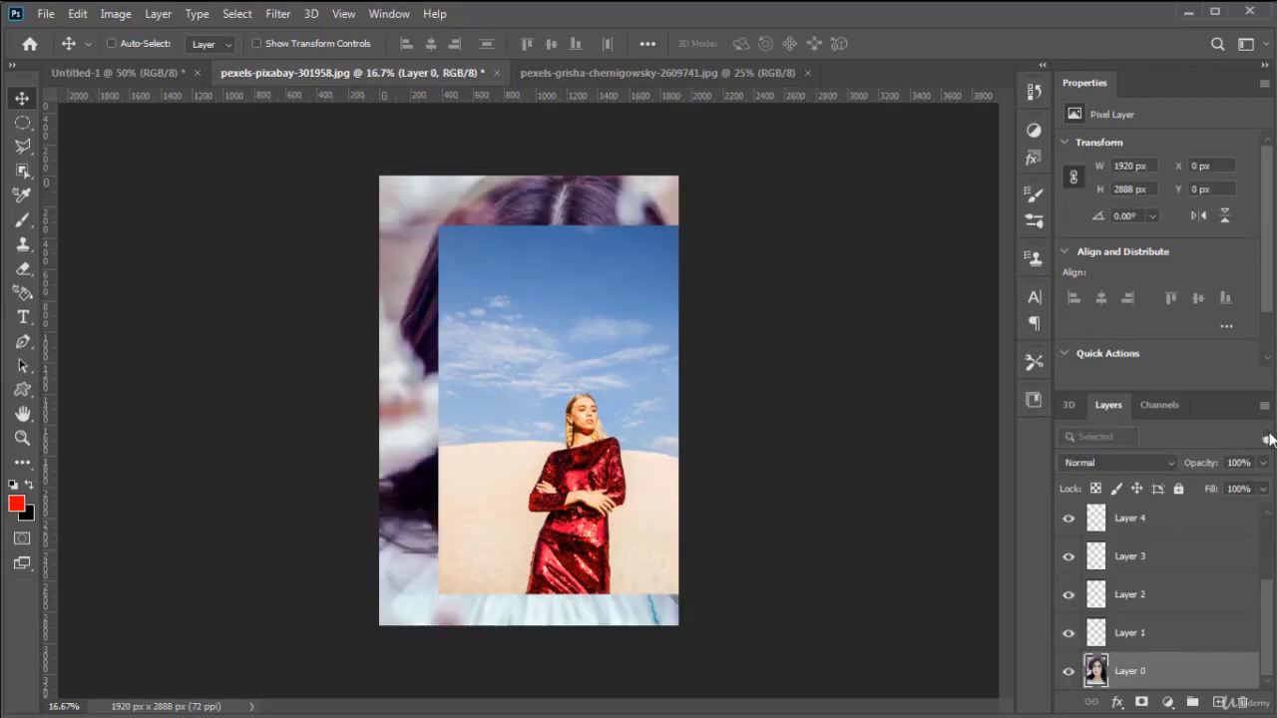
pyautogui.scroll(2, 1114, 621)
pyautogui.click(1141, 526)
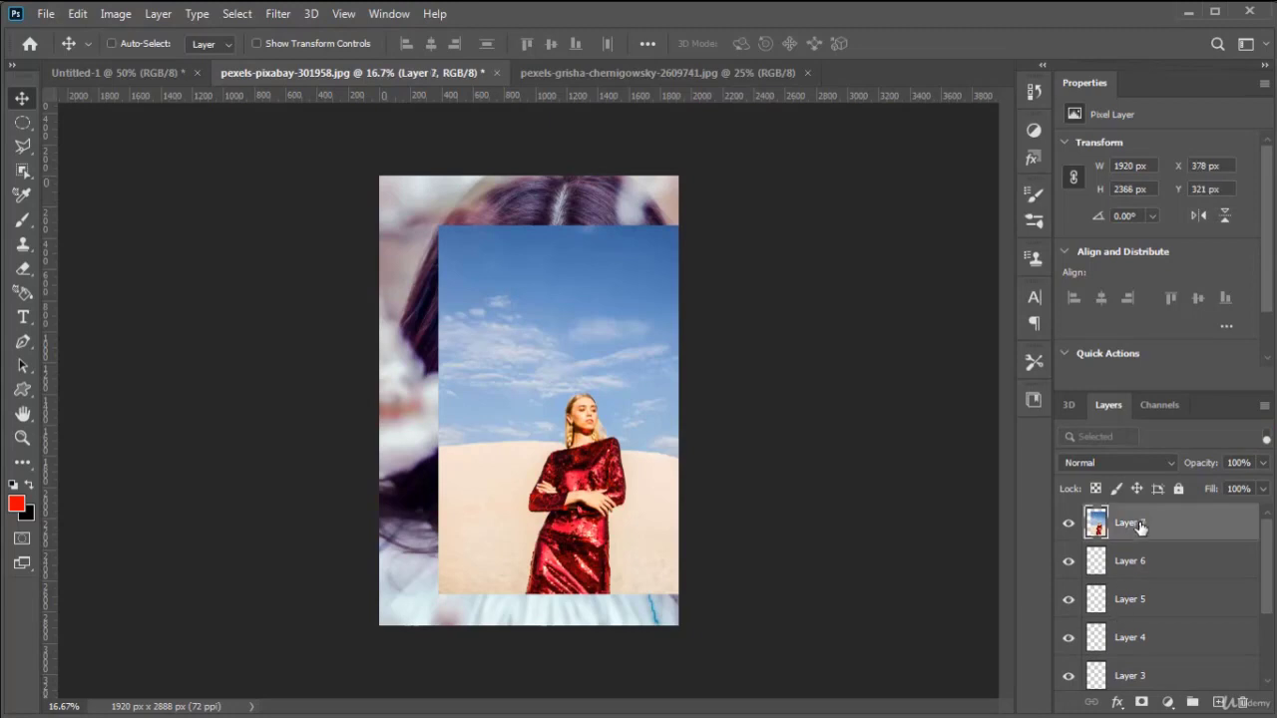
pyautogui.click(1265, 437)
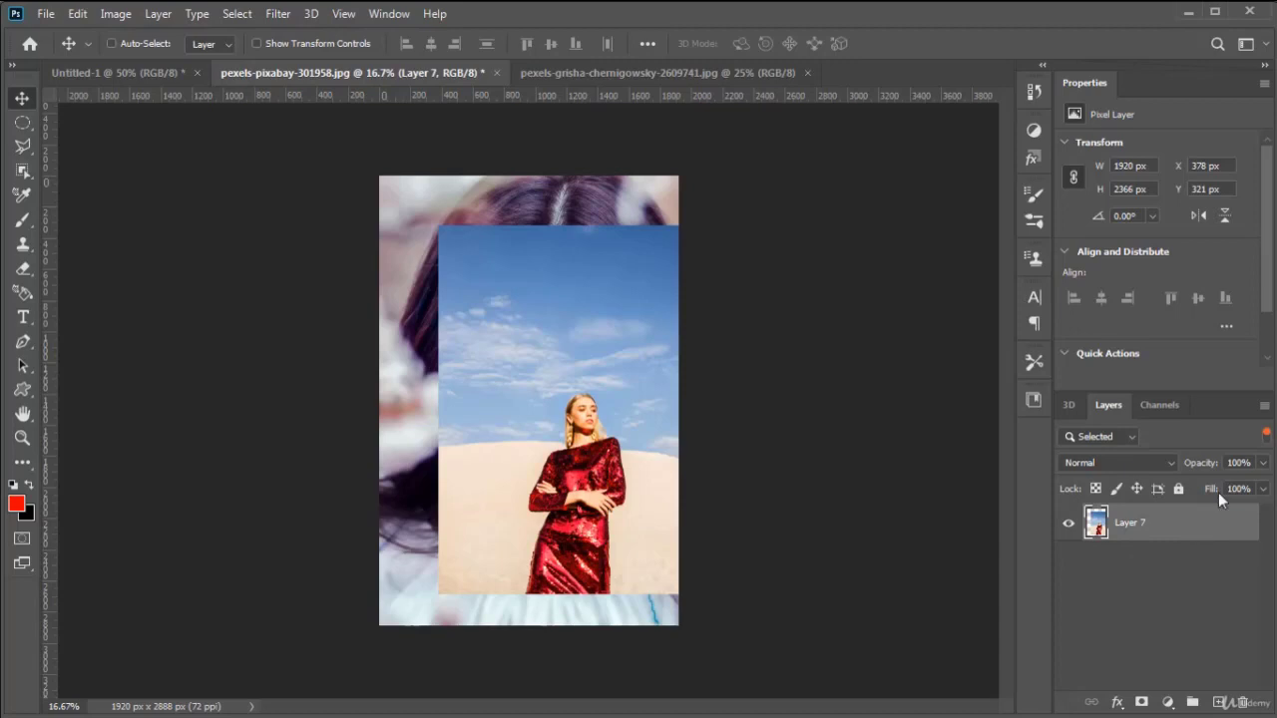
pyautogui.click(1266, 436)
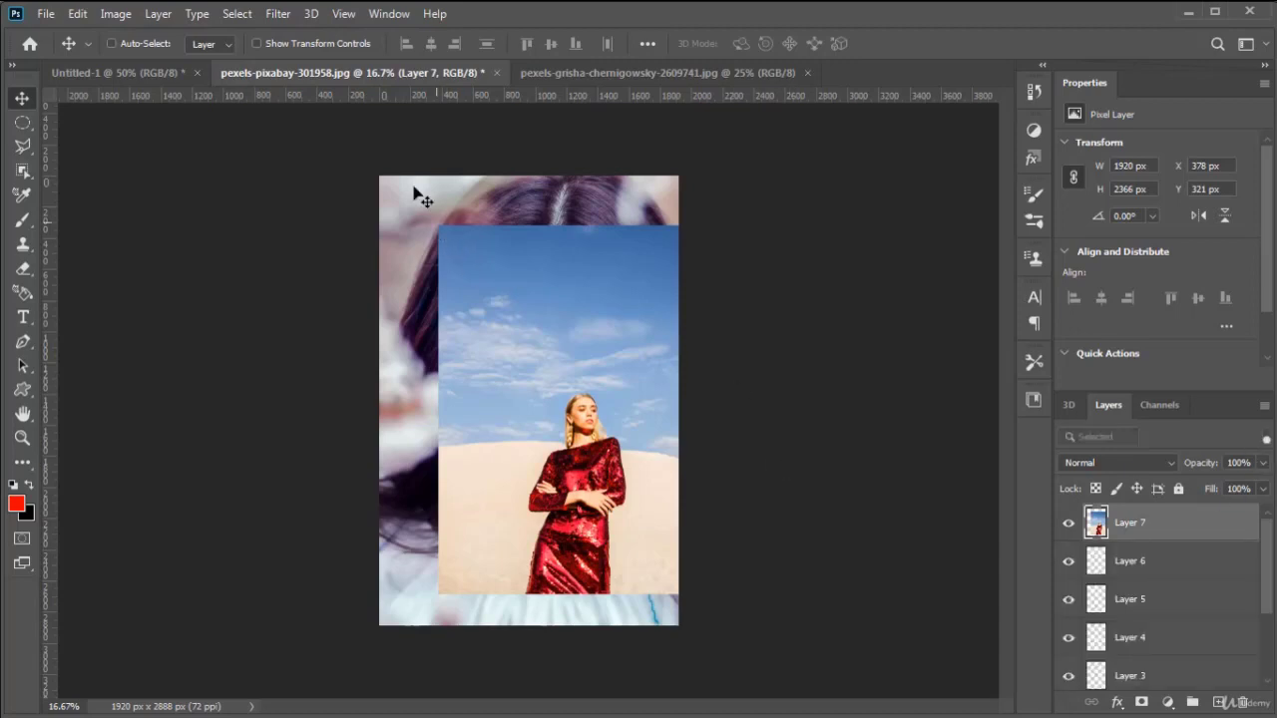
# Move the desert photo on Layer 7 left to X 0 px so it spans the canvas width
pyautogui.click(239, 14)
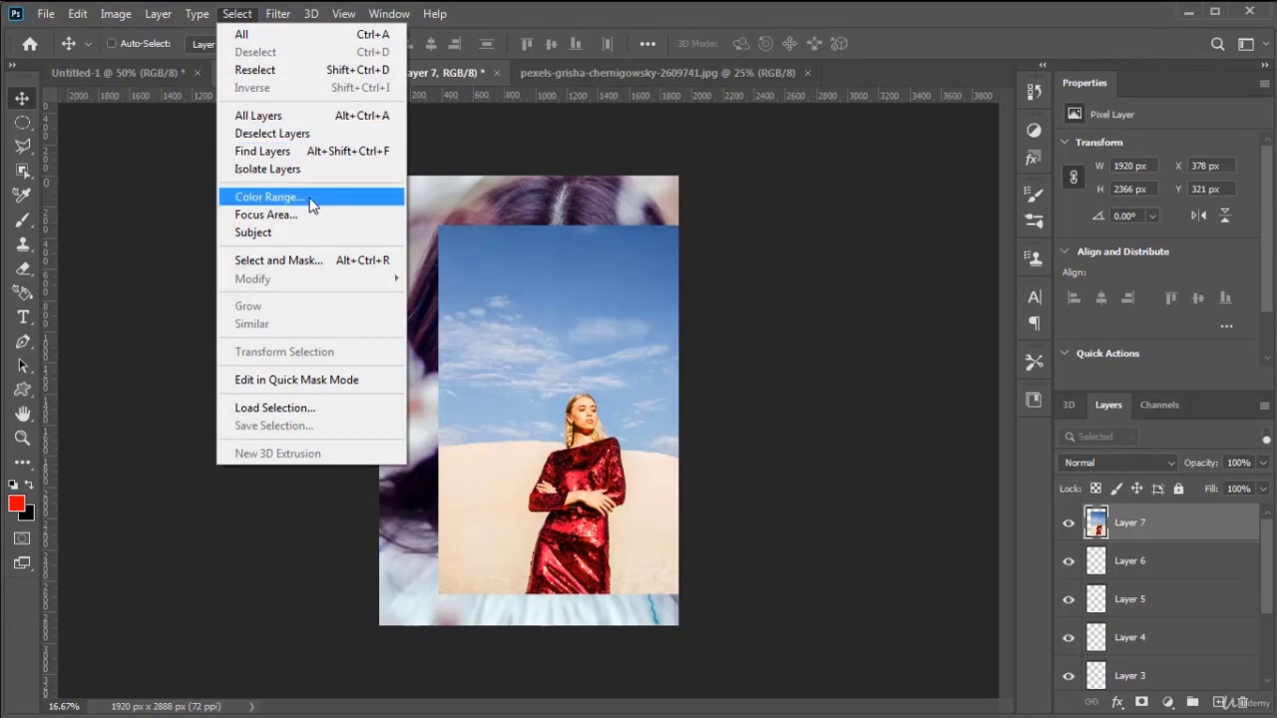
pyautogui.click(604, 343)
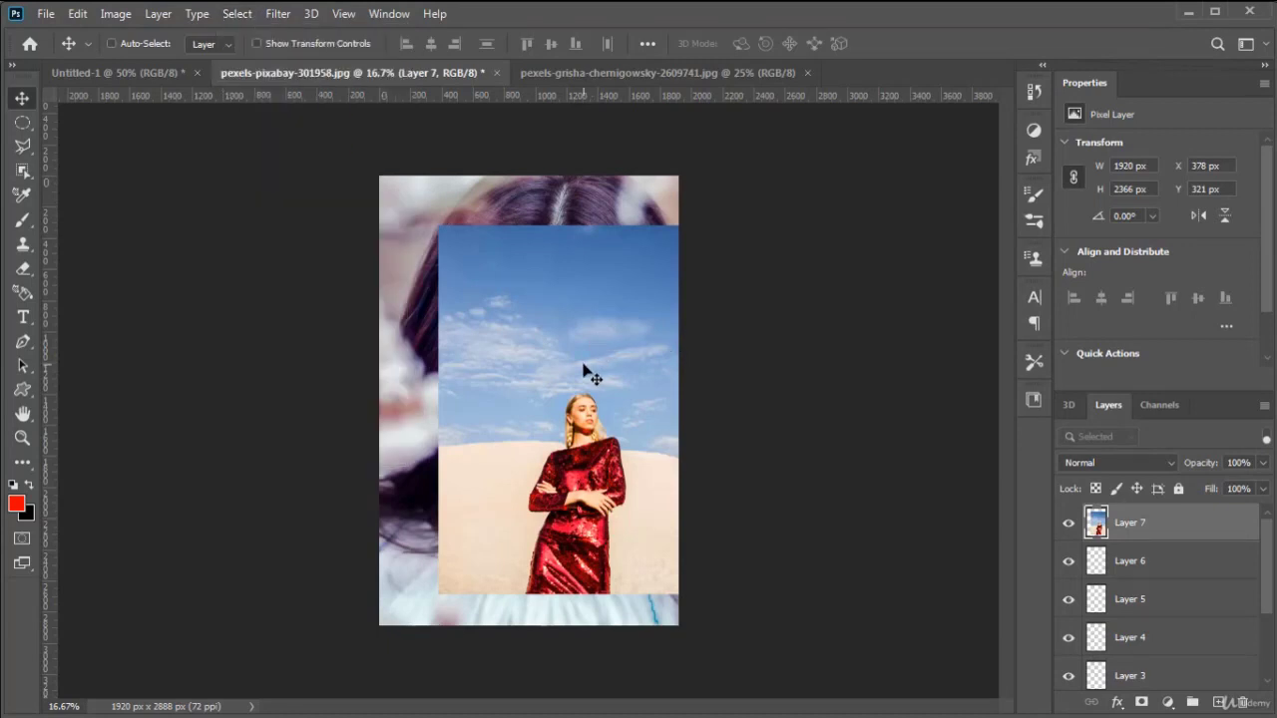
pyautogui.moveTo(593, 375); pyautogui.dragTo(513, 380)
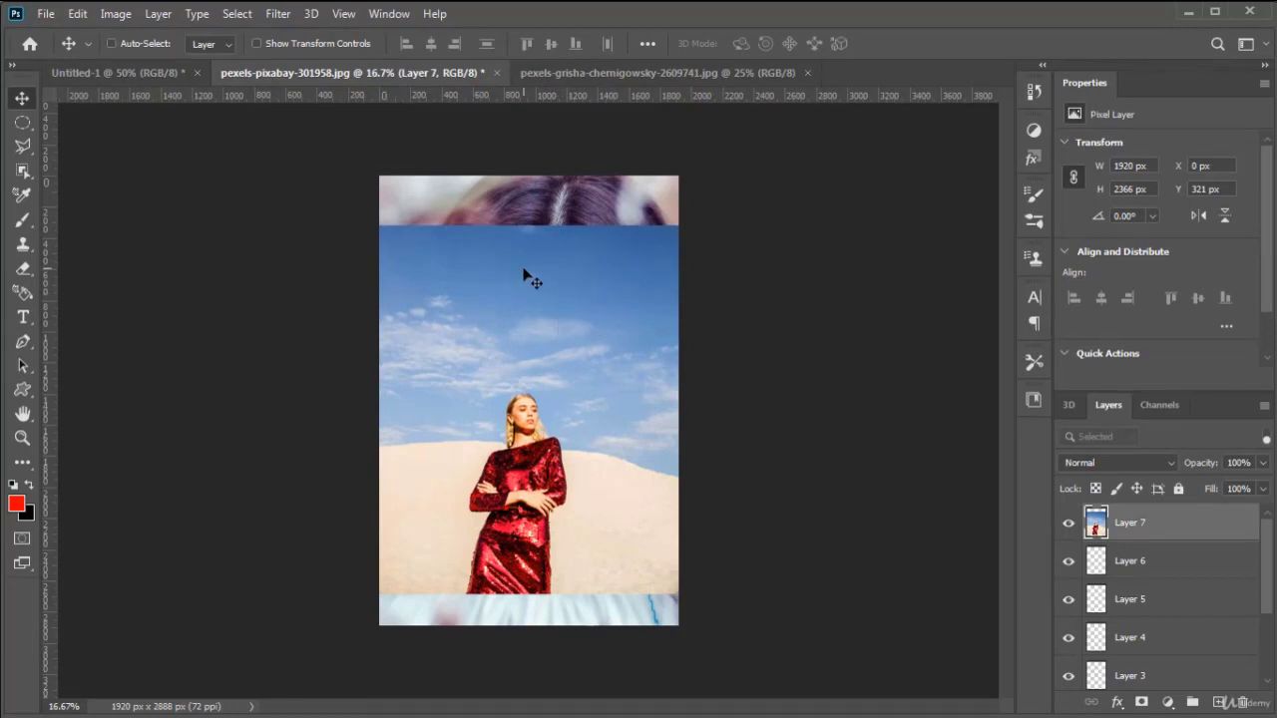
# Start Color Range and sample several sky areas of the desert photo, settling on the deep blue upper sky
pyautogui.click(240, 13)
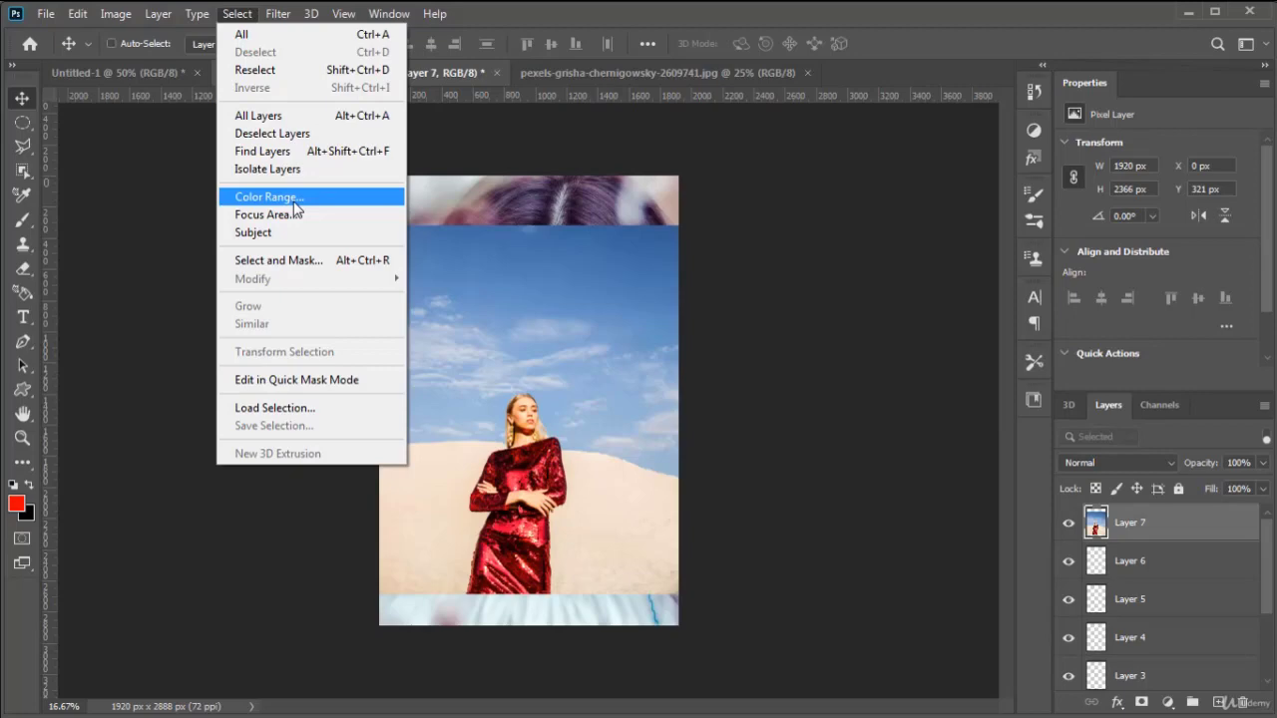
pyautogui.click(269, 198)
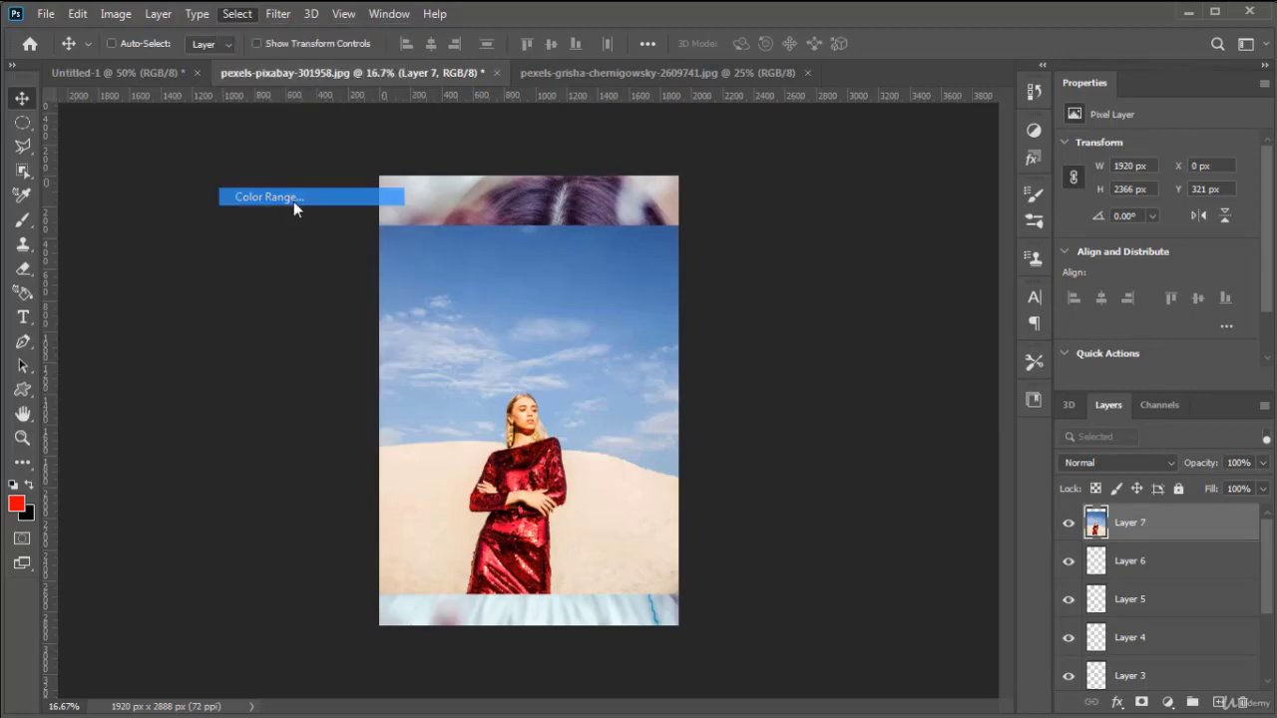
pyautogui.click(537, 253)
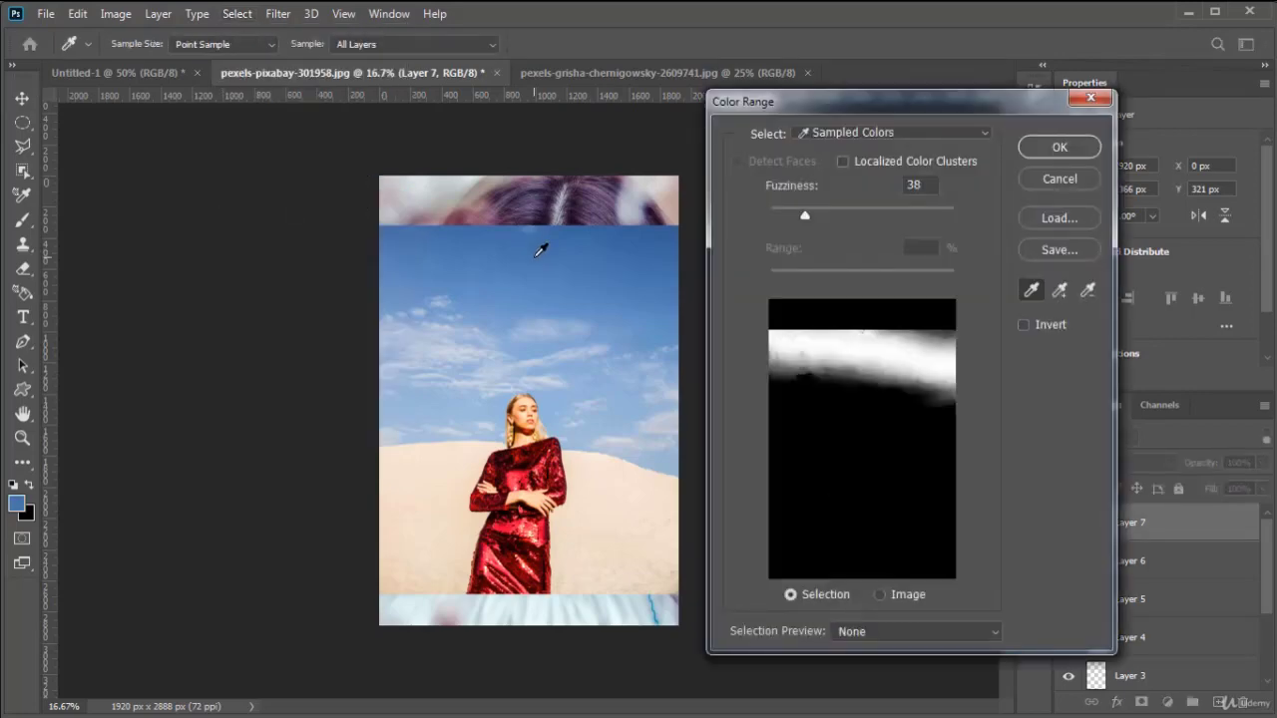
pyautogui.click(618, 405)
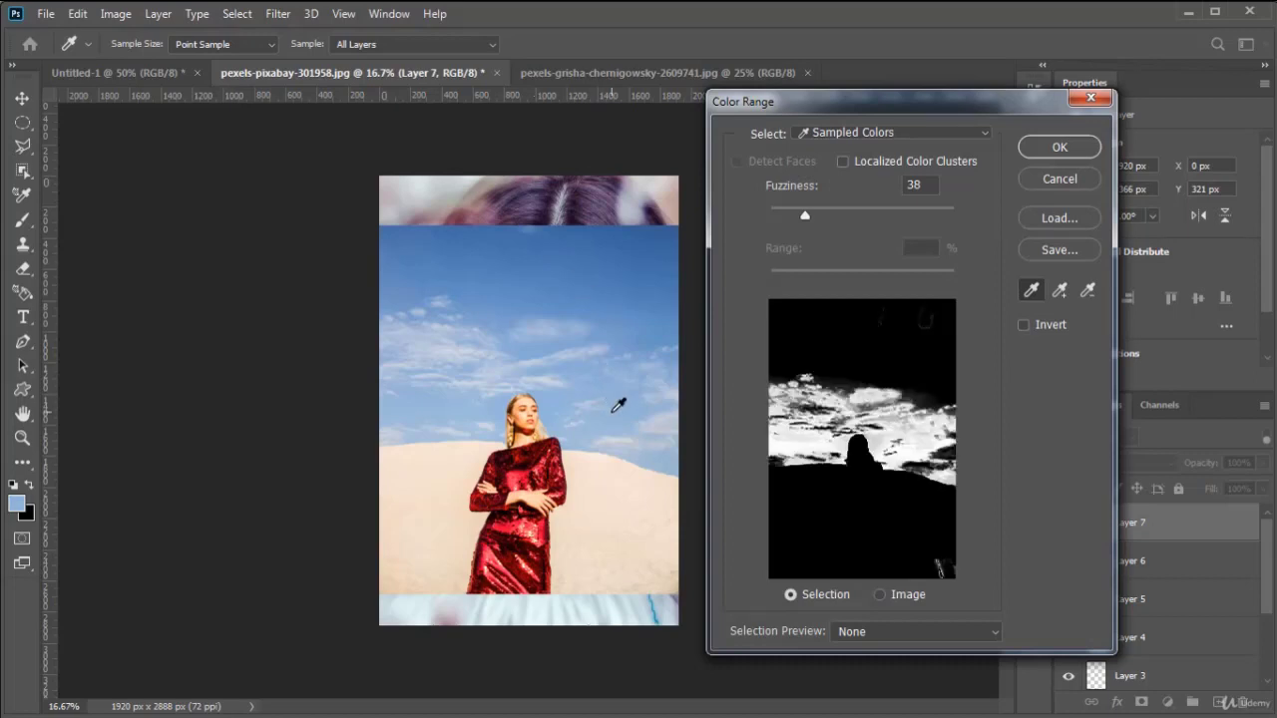
pyautogui.click(628, 240)
pyautogui.click(629, 271)
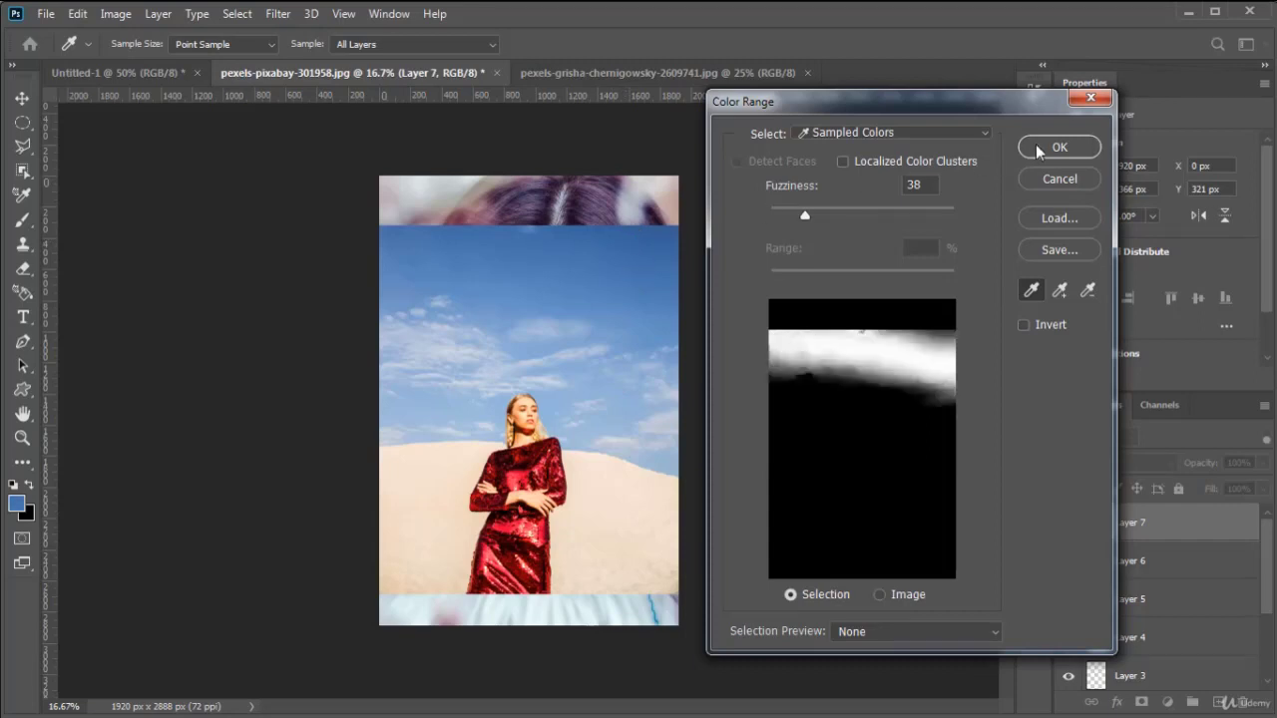
# Set the Color Range fuzziness to 97, apply it to select the upper sky, and clear the selection
pyautogui.moveTo(819, 219); pyautogui.dragTo(860, 219)
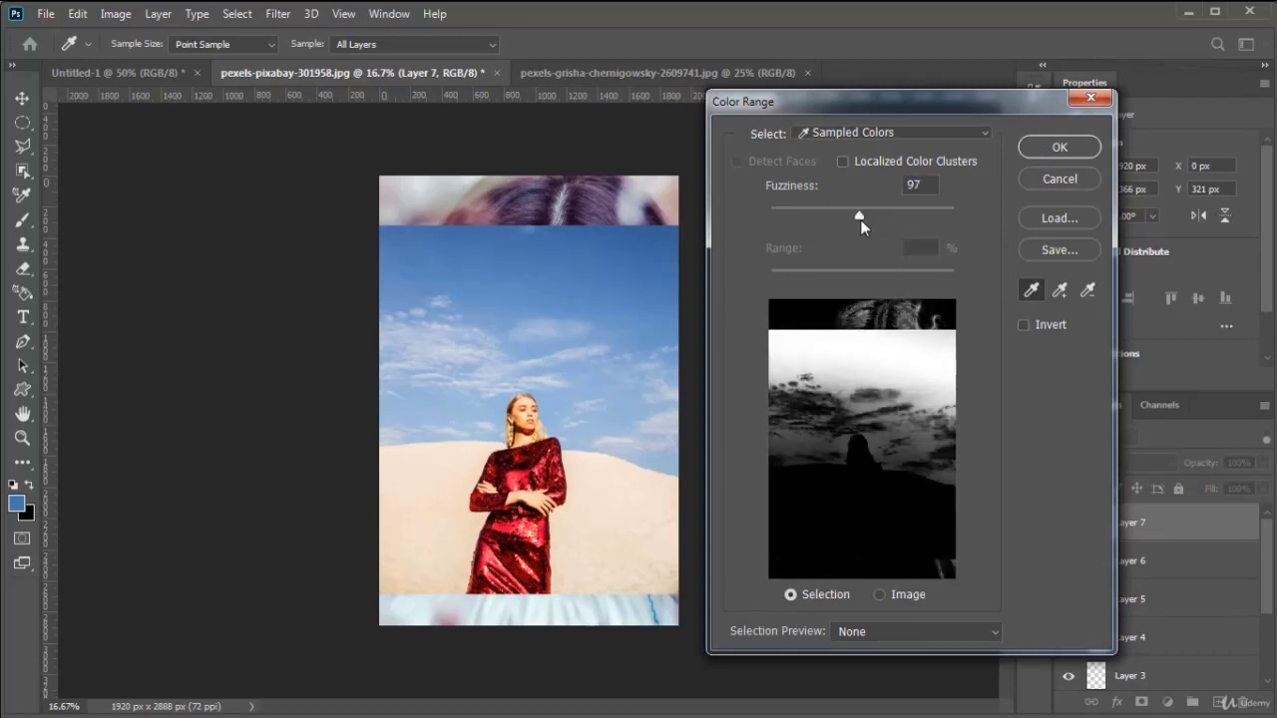
pyautogui.click(1057, 148)
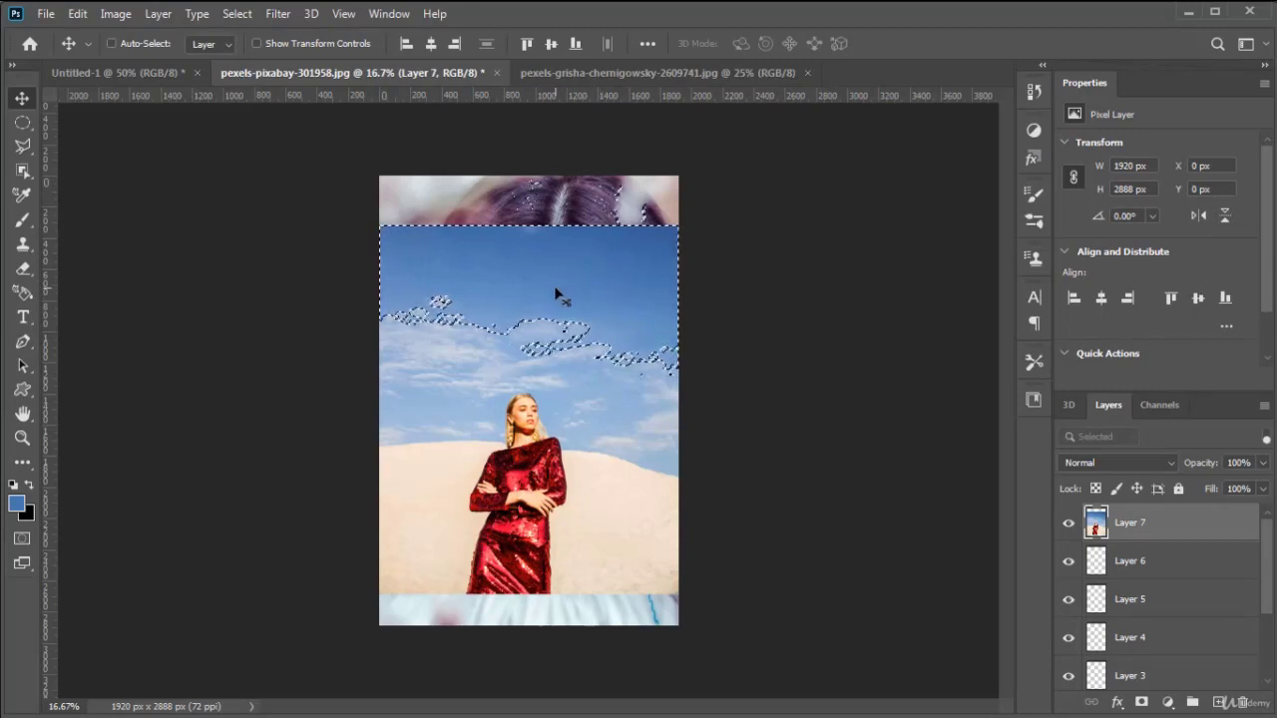
pyautogui.hotkey('ctrl', 'd')
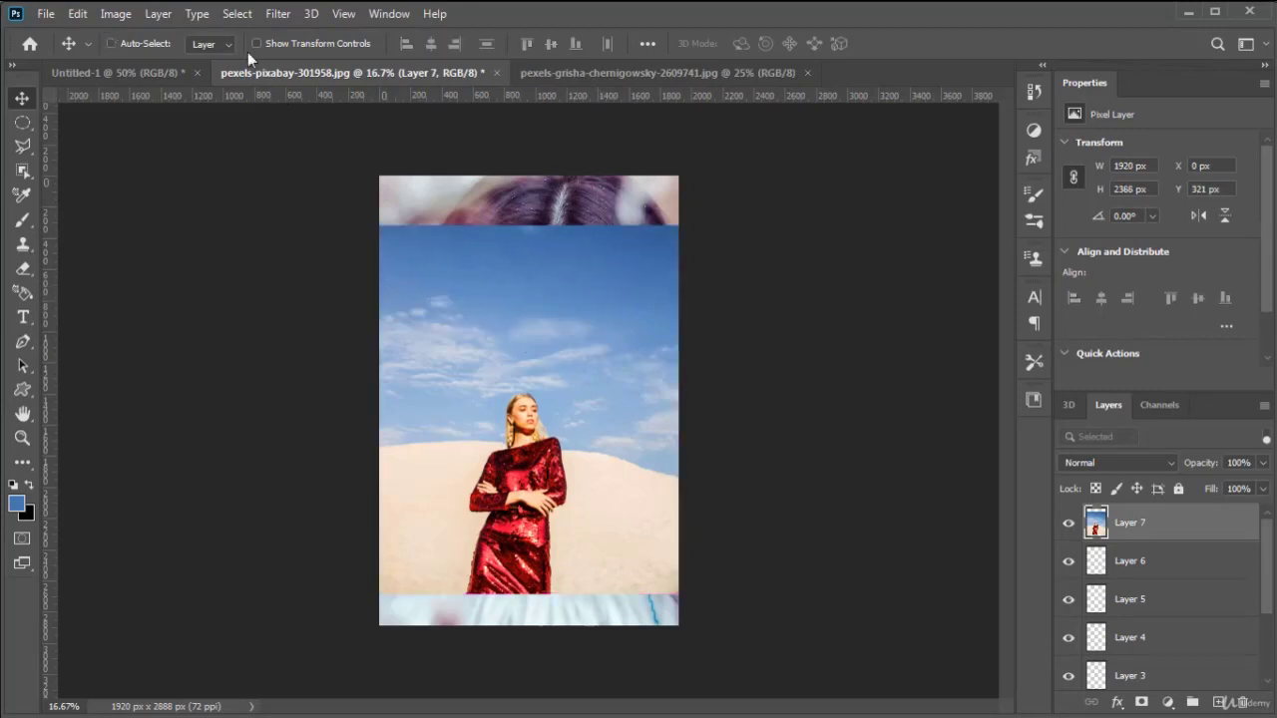
# Select the pale sand dune in the desert photo by sampling its color with Color Range
pyautogui.click(233, 14)
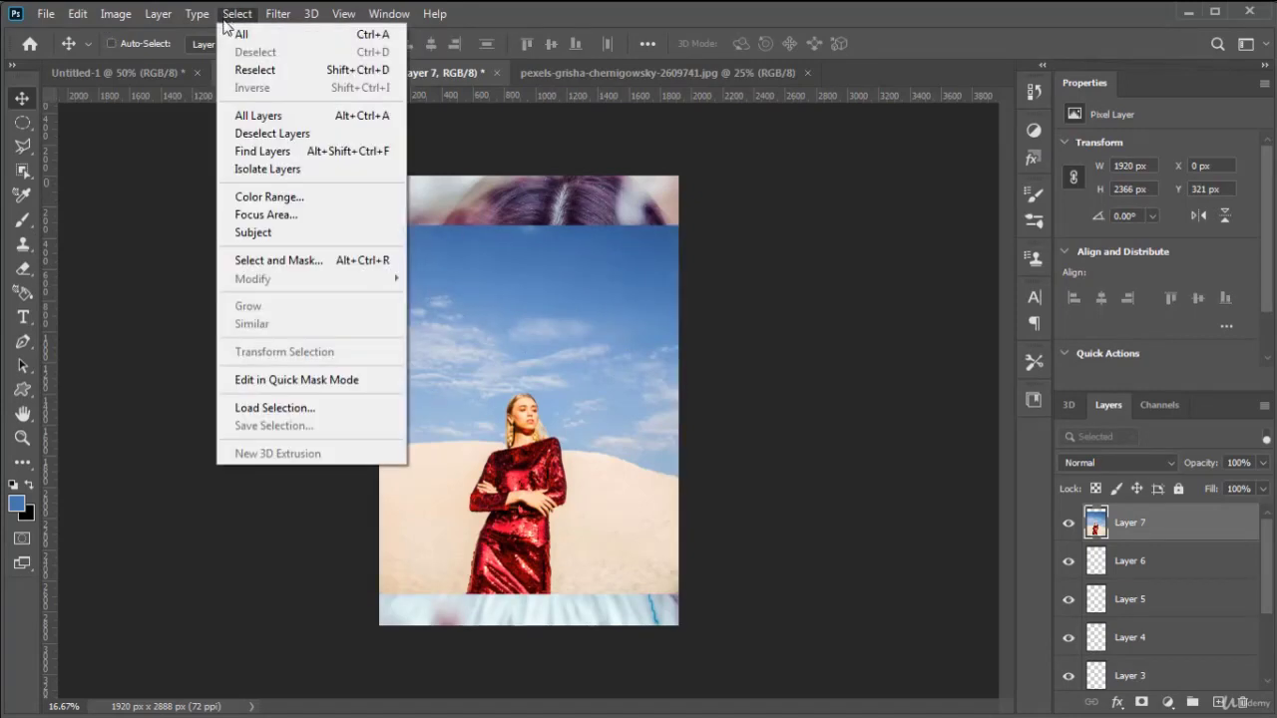
pyautogui.click(281, 196)
pyautogui.click(603, 496)
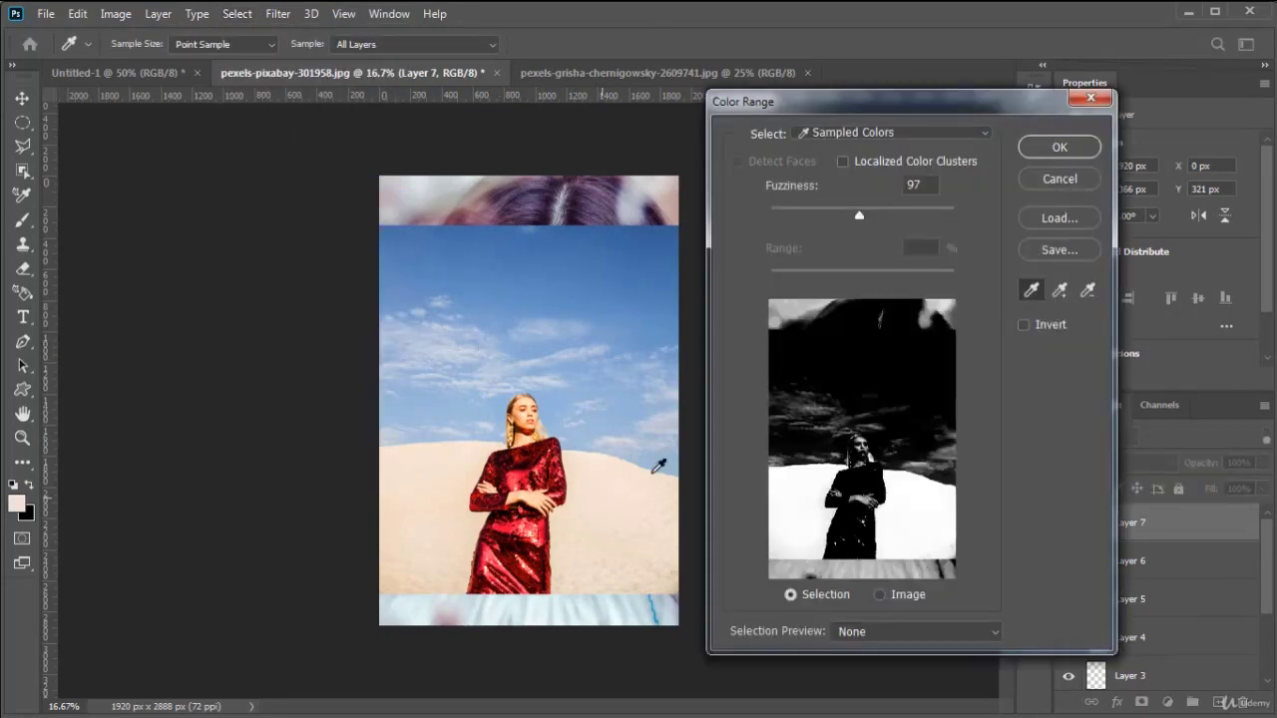
pyautogui.click(620, 498)
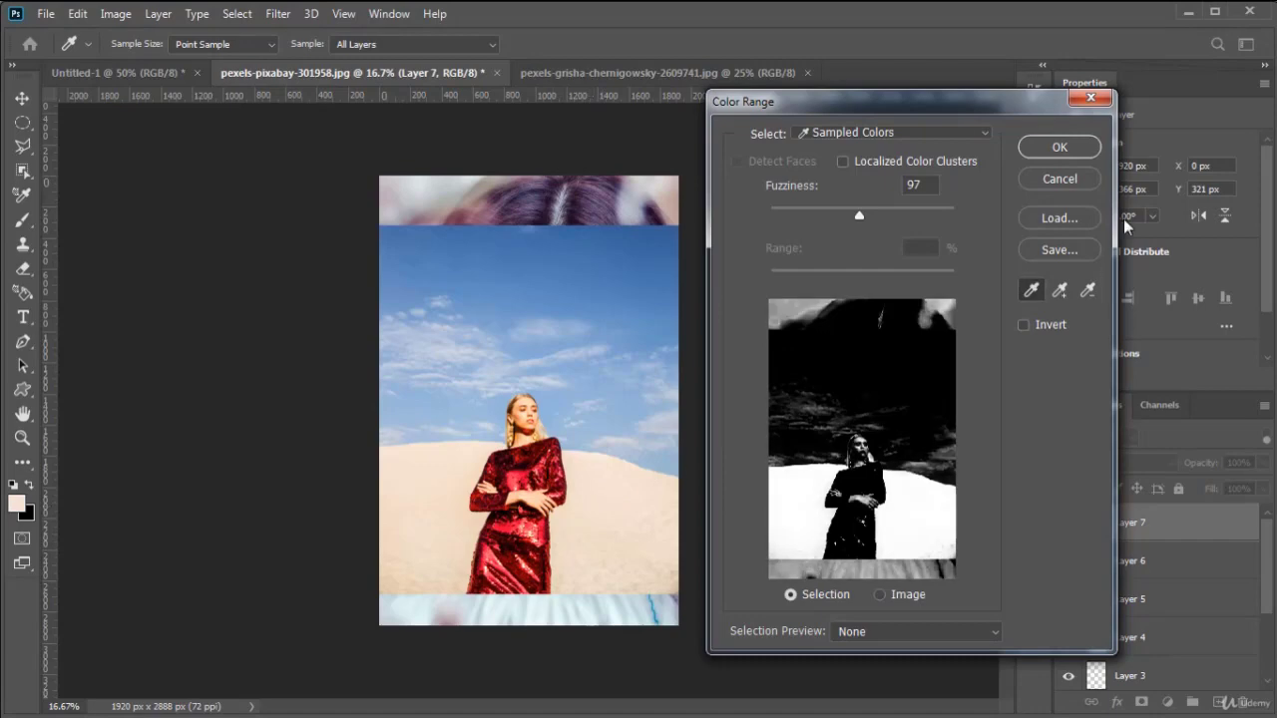
pyautogui.click(1060, 148)
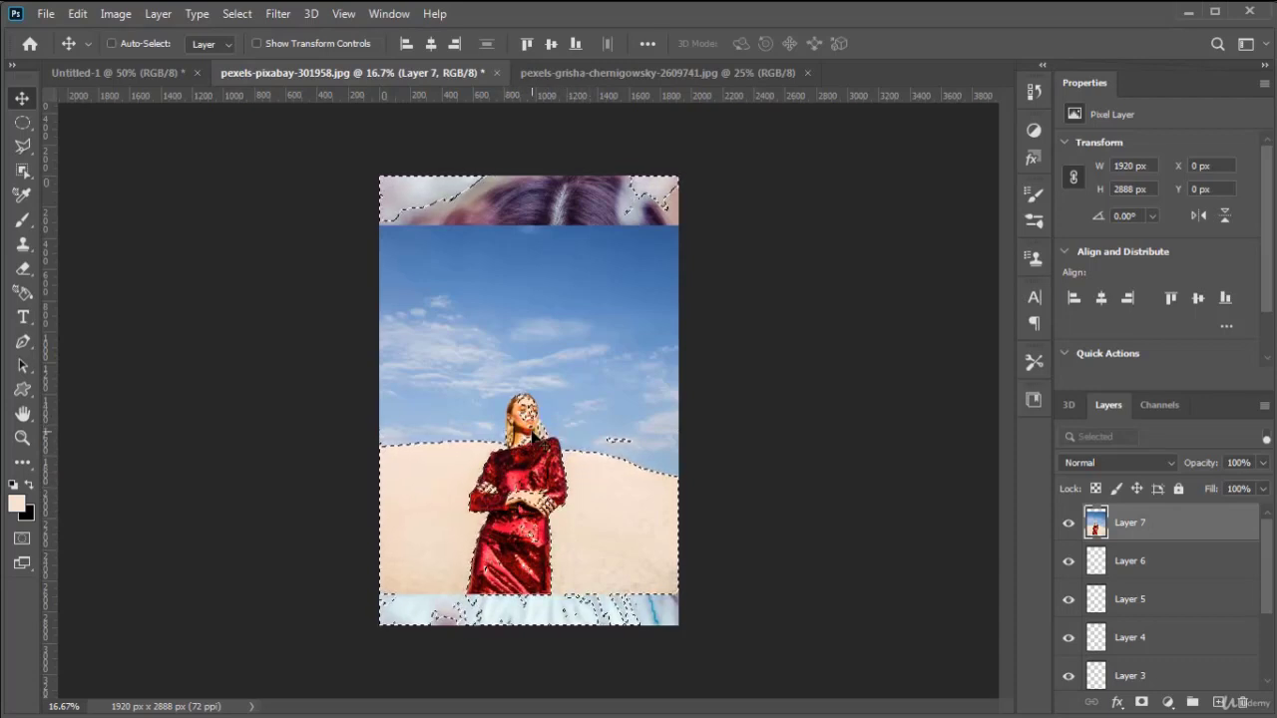
# Inspect the sand selection's edges around the woman's face up close and clear the selection
pyautogui.scroll(3, 504, 425)
pyautogui.scroll(6, 536, 431)
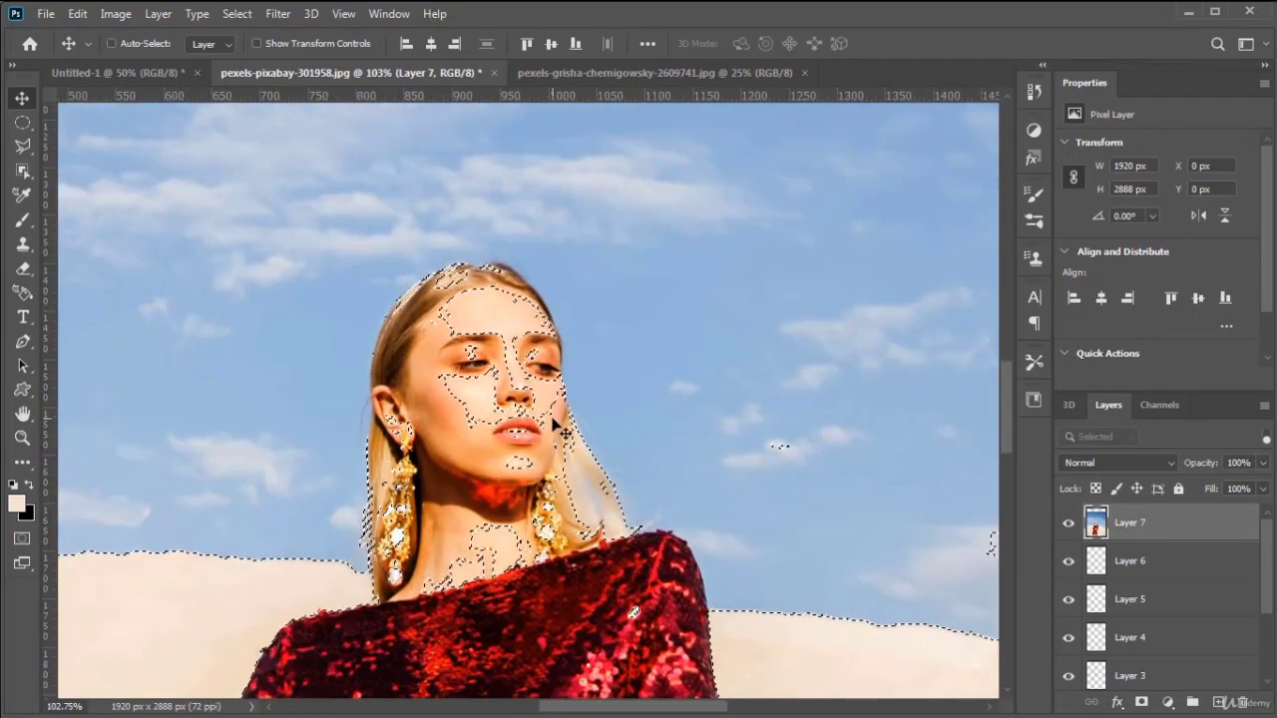
pyautogui.scroll(-3, 580, 424)
pyautogui.scroll(-3, 581, 424)
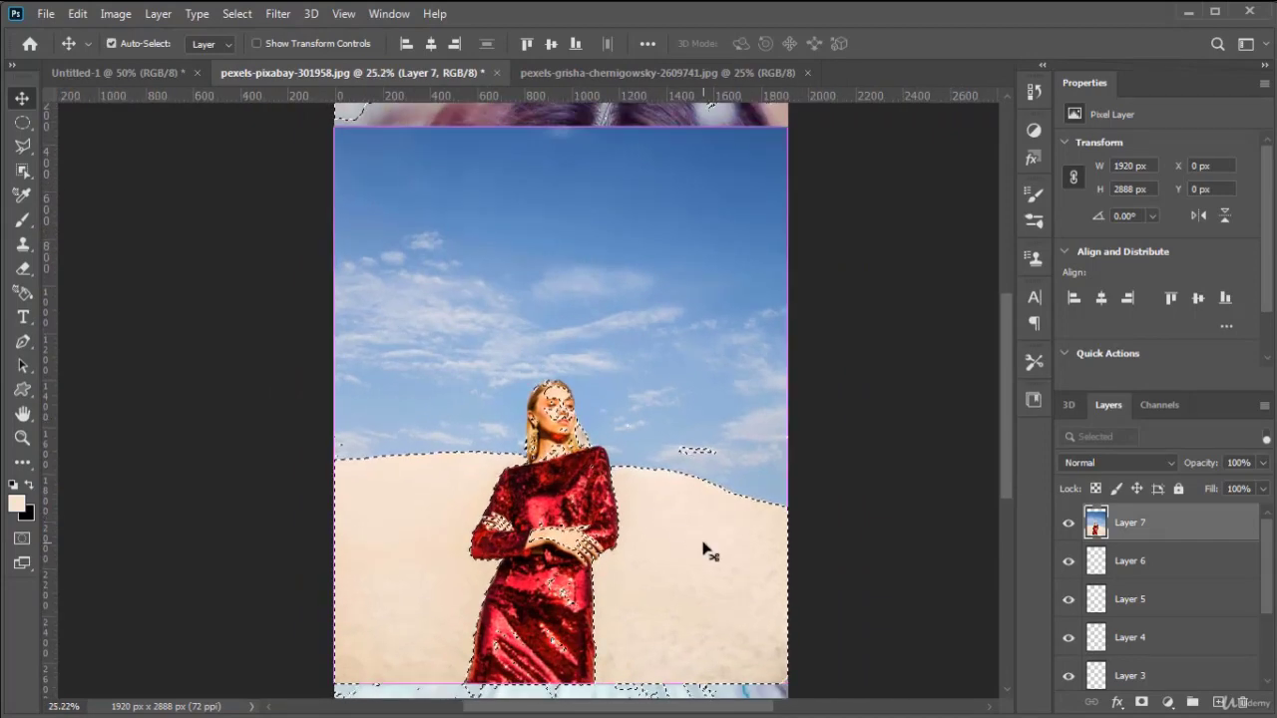
pyautogui.hotkey('ctrl', 'd')
# Select the sand again with Color Range at a fuzziness of 34 and clear that selection
pyautogui.click(237, 13)
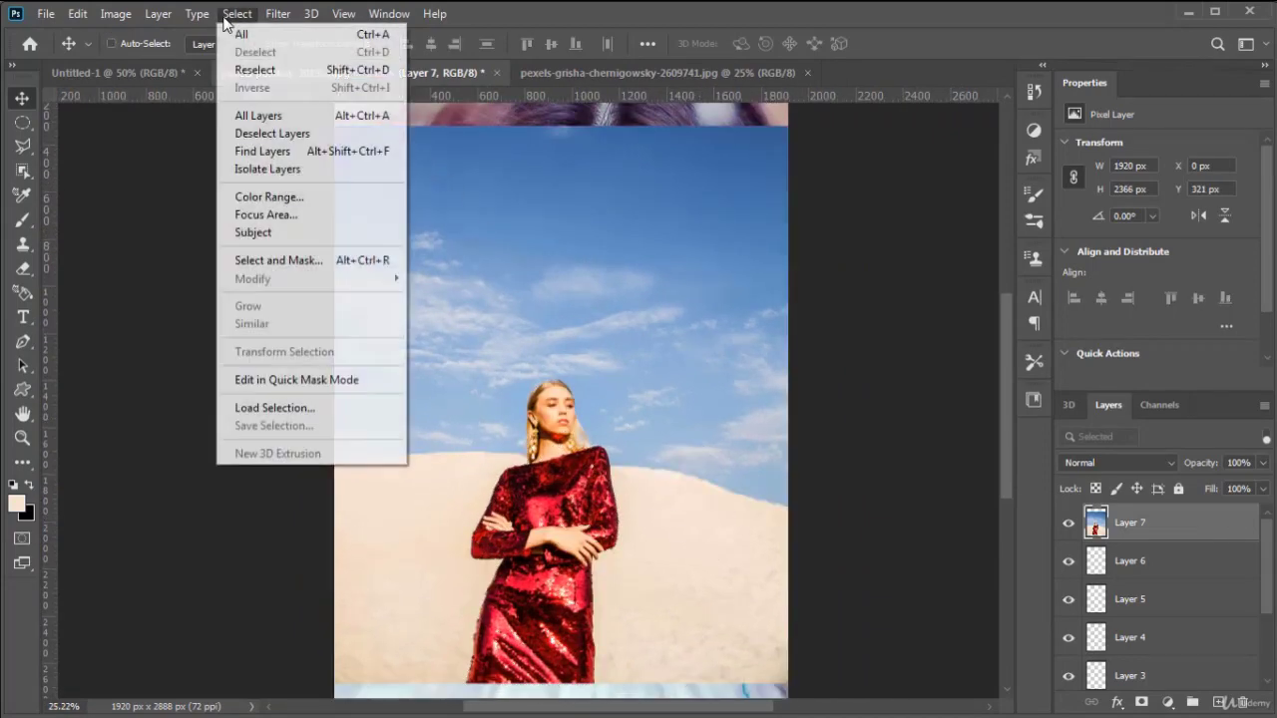
pyautogui.click(299, 202)
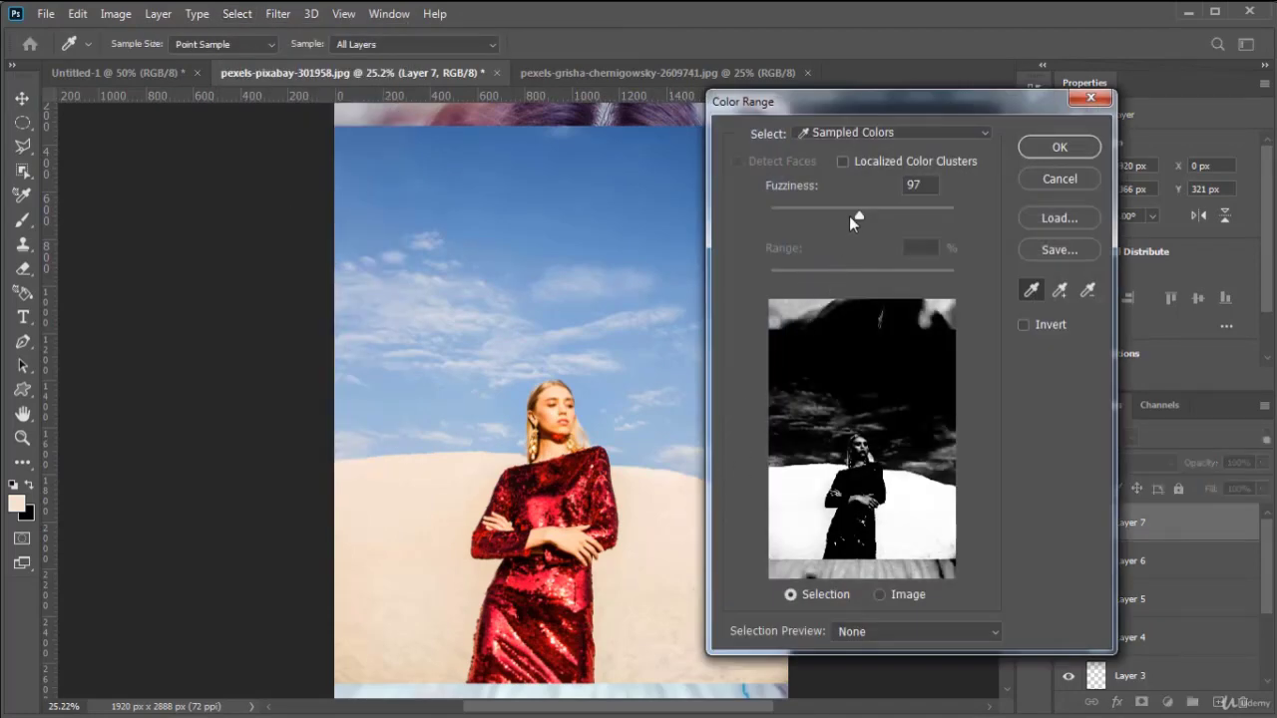
pyautogui.moveTo(851, 217); pyautogui.dragTo(802, 215)
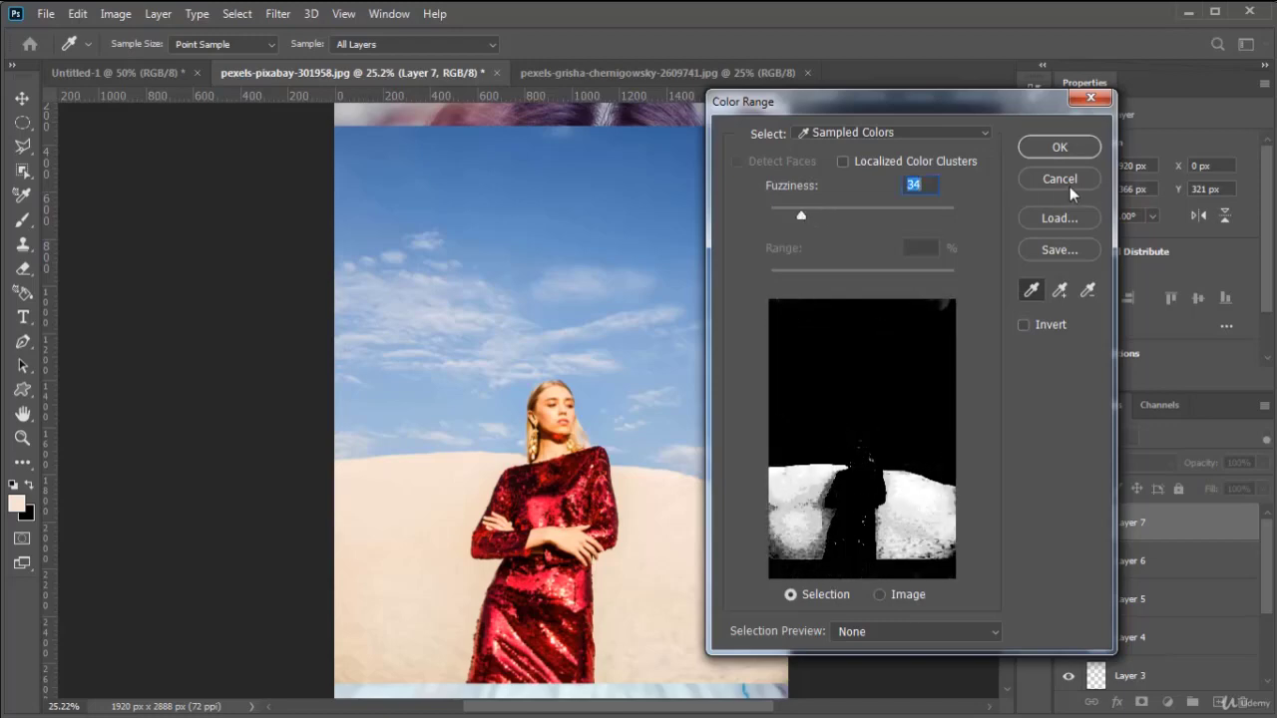
pyautogui.click(1060, 147)
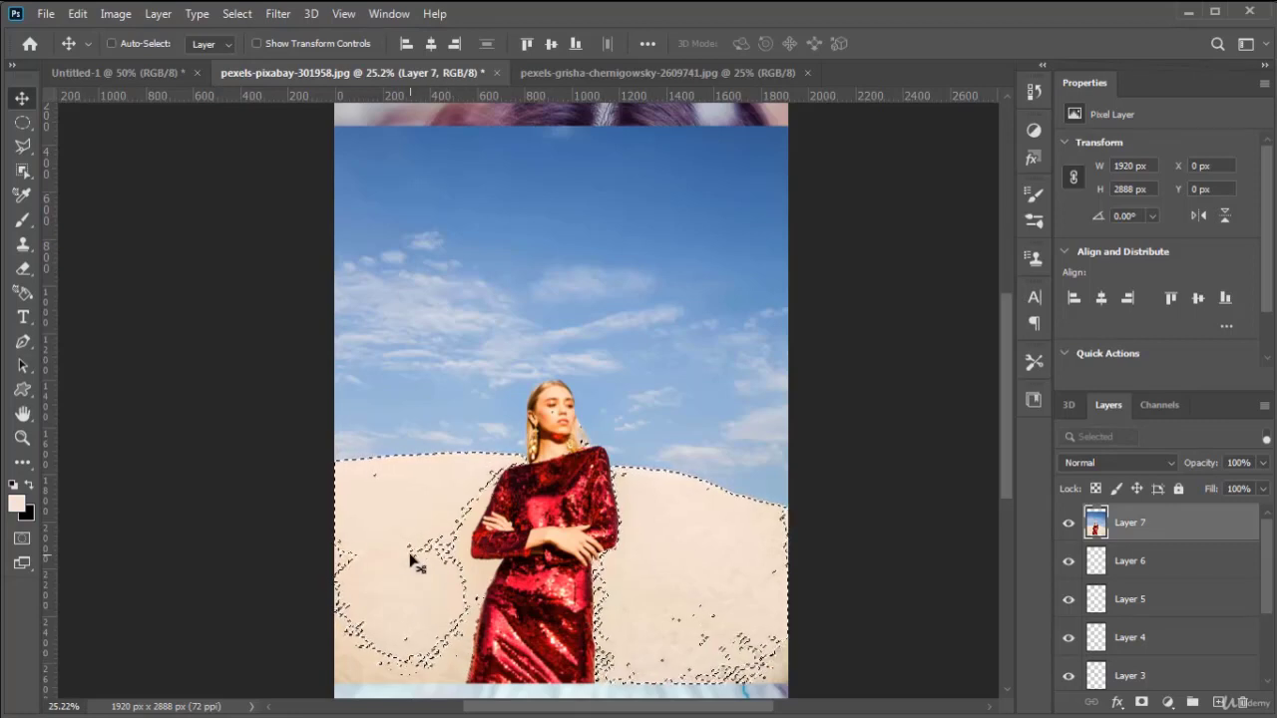
pyautogui.hotkey('ctrl', 'd')
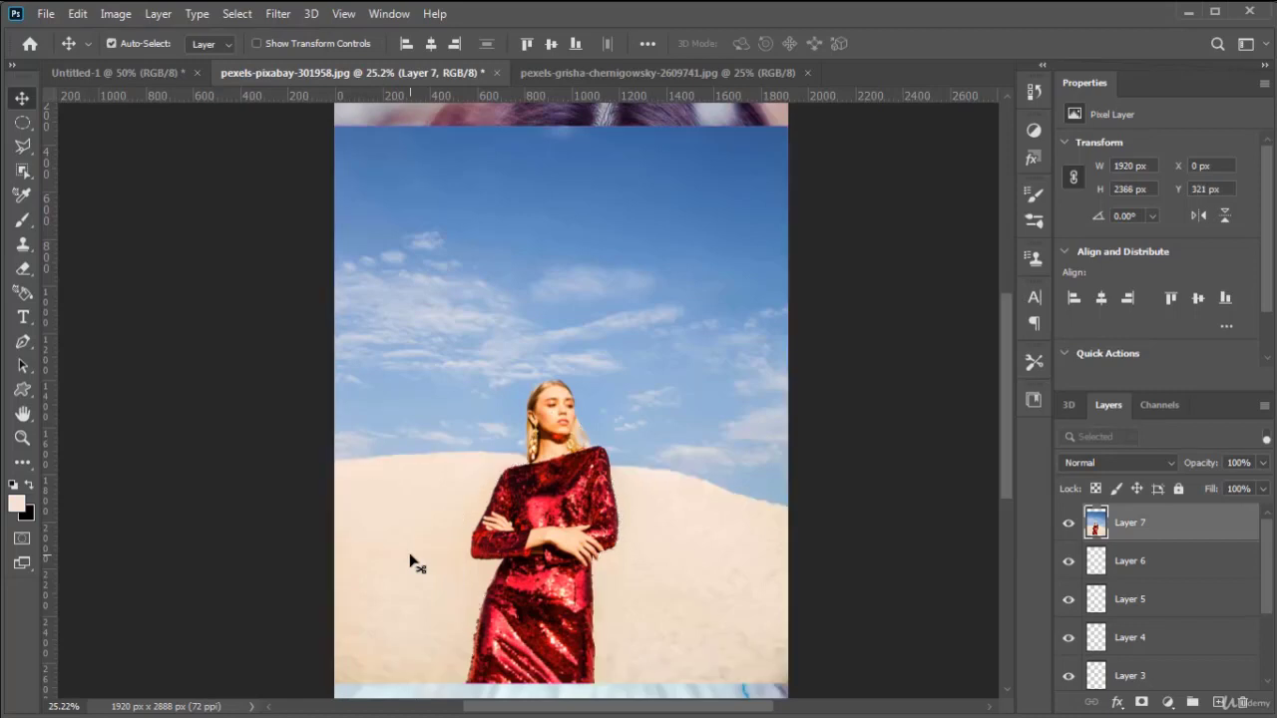
# Select the woman in the red dress with Focus Area, using the automatic in-focus range and output to Selection
pyautogui.click(254, 20)
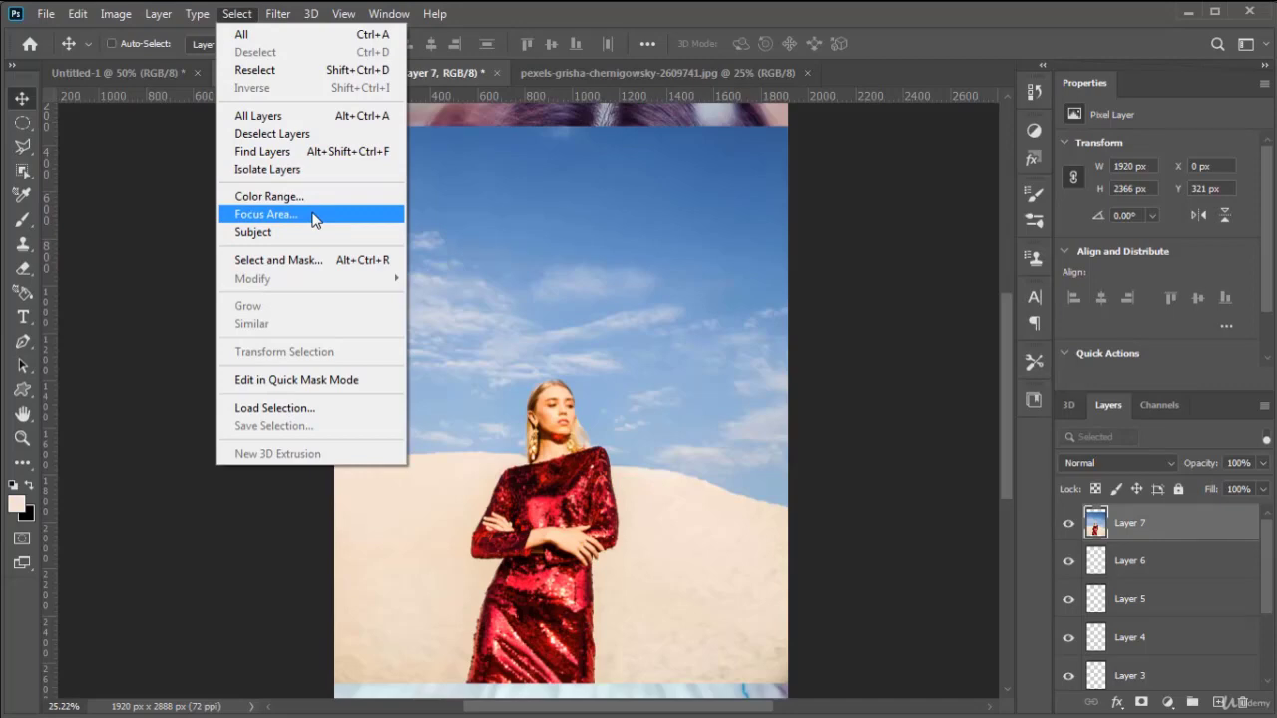
pyautogui.click(268, 215)
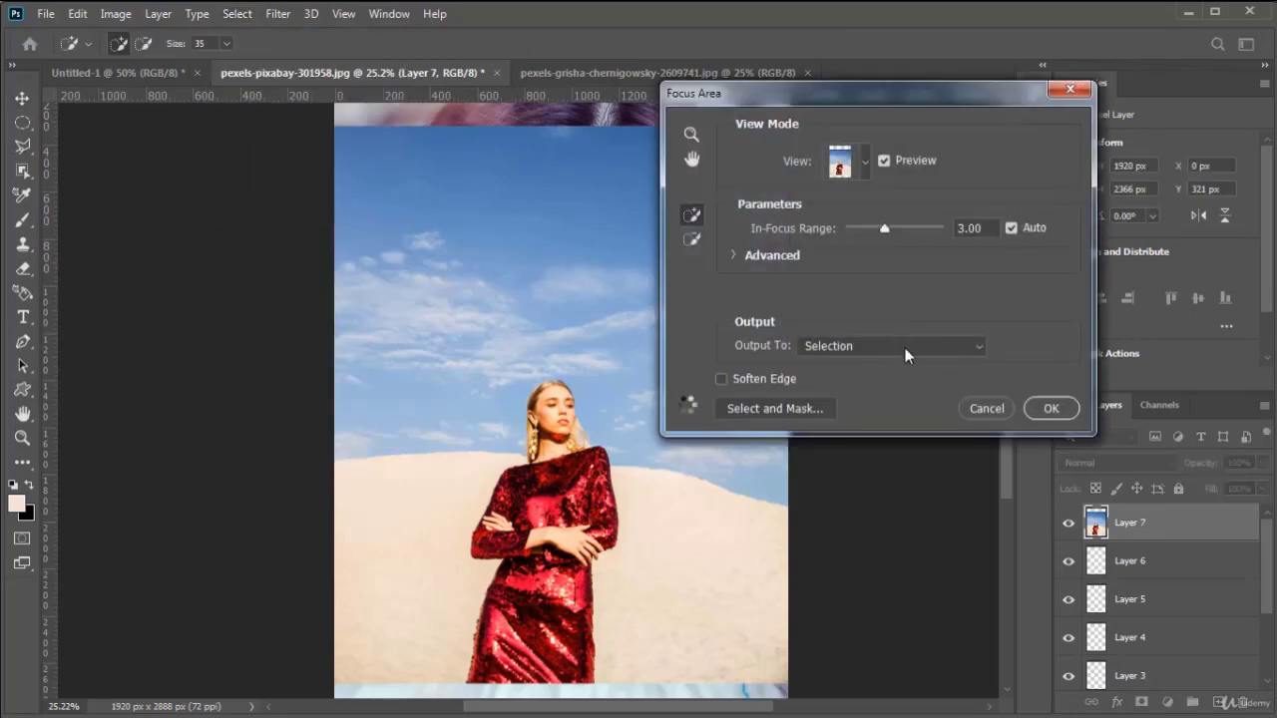
pyautogui.click(1053, 409)
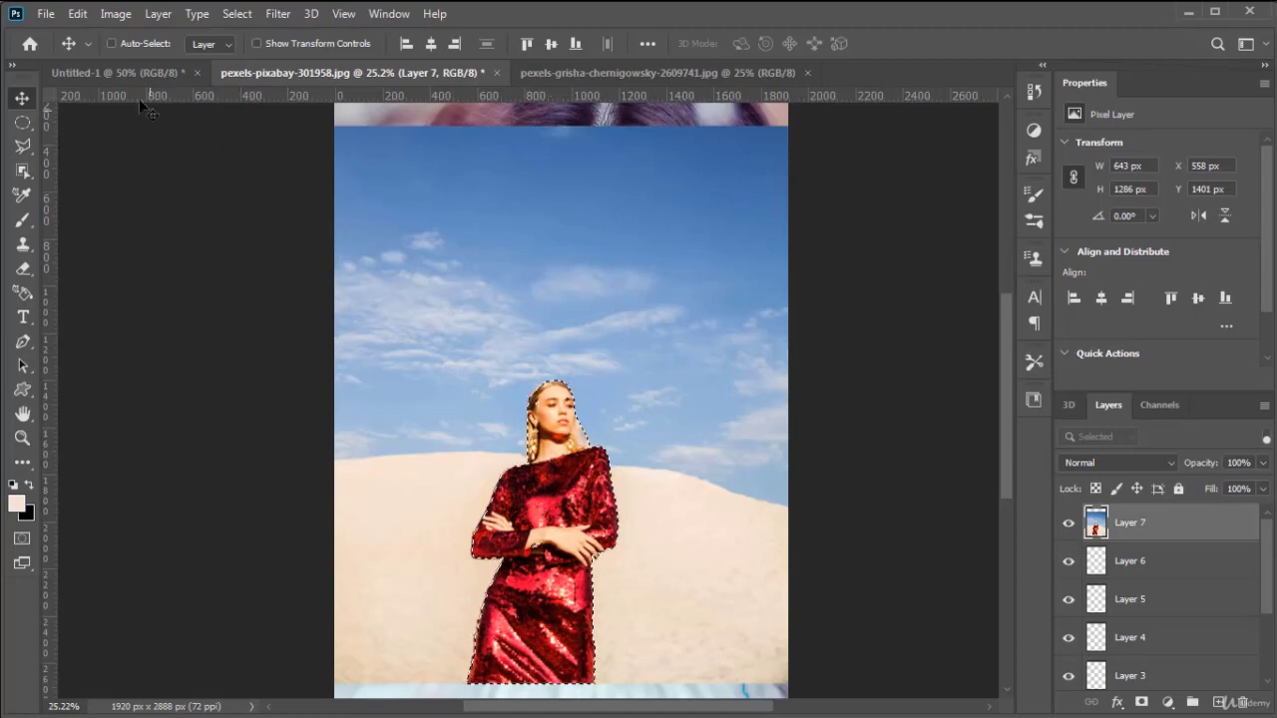
# Open the beach dancer photo pexels-andrew-4226422.jpg as a new document
pyautogui.click(46, 13)
pyautogui.click(67, 52)
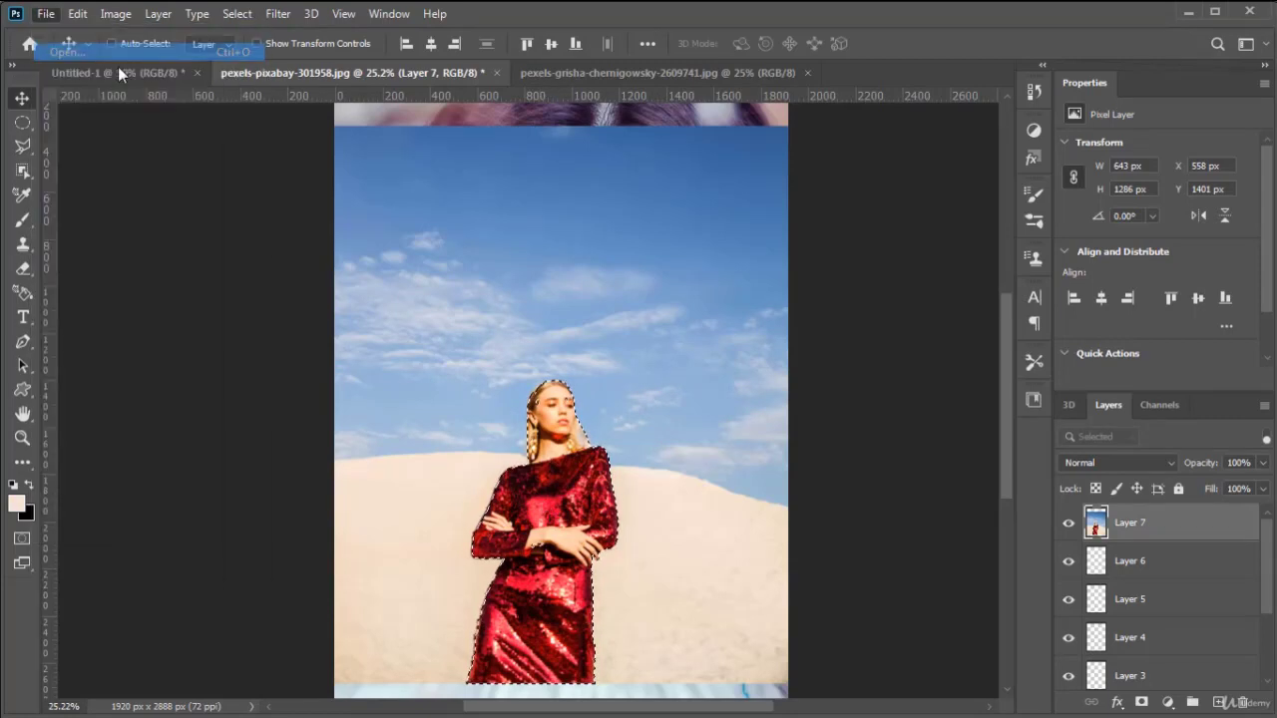
pyautogui.doubleClick(648, 258)
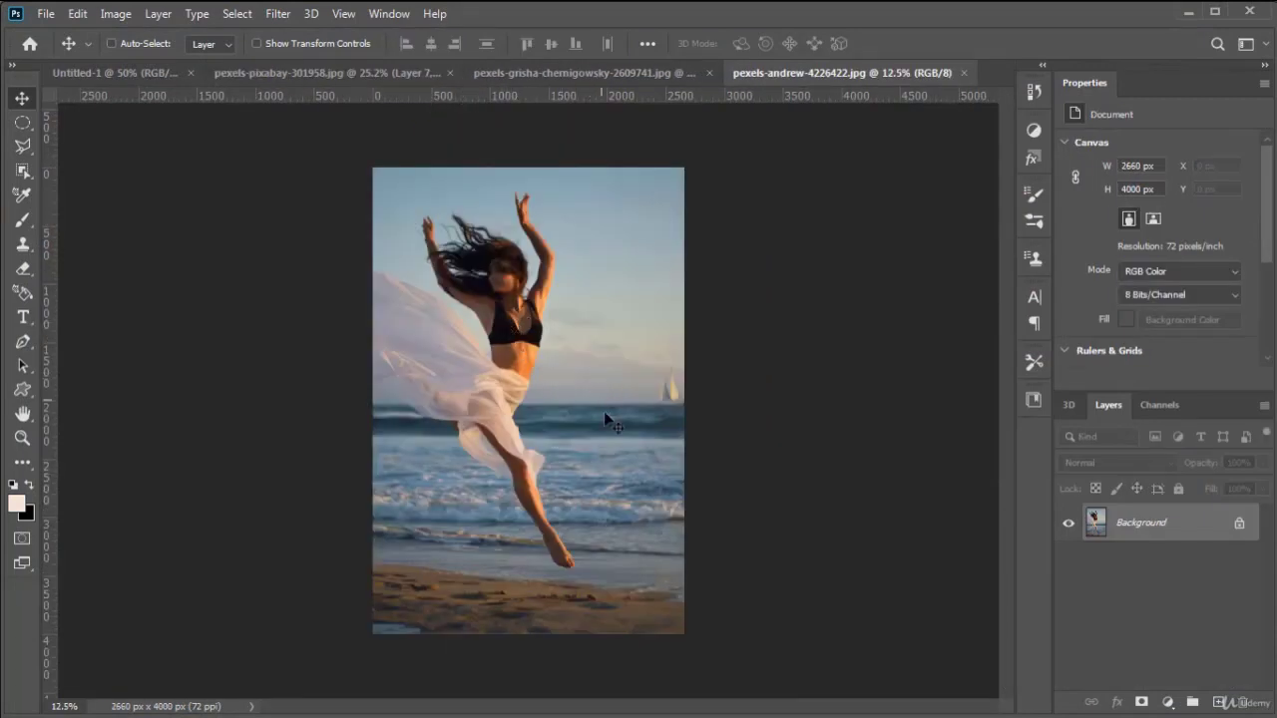
# Run Focus Area on the beach dancer photo with output to Selection and clear the selection
pyautogui.click(237, 14)
pyautogui.click(309, 222)
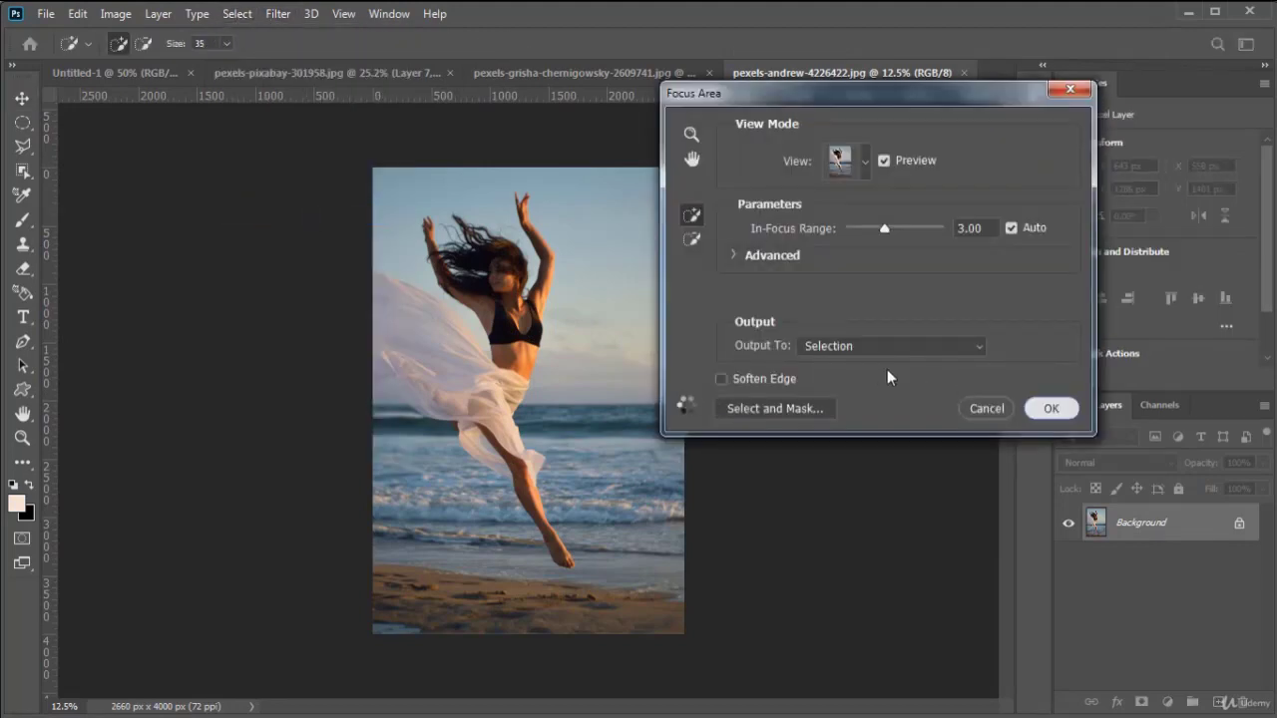
pyautogui.press('Return')
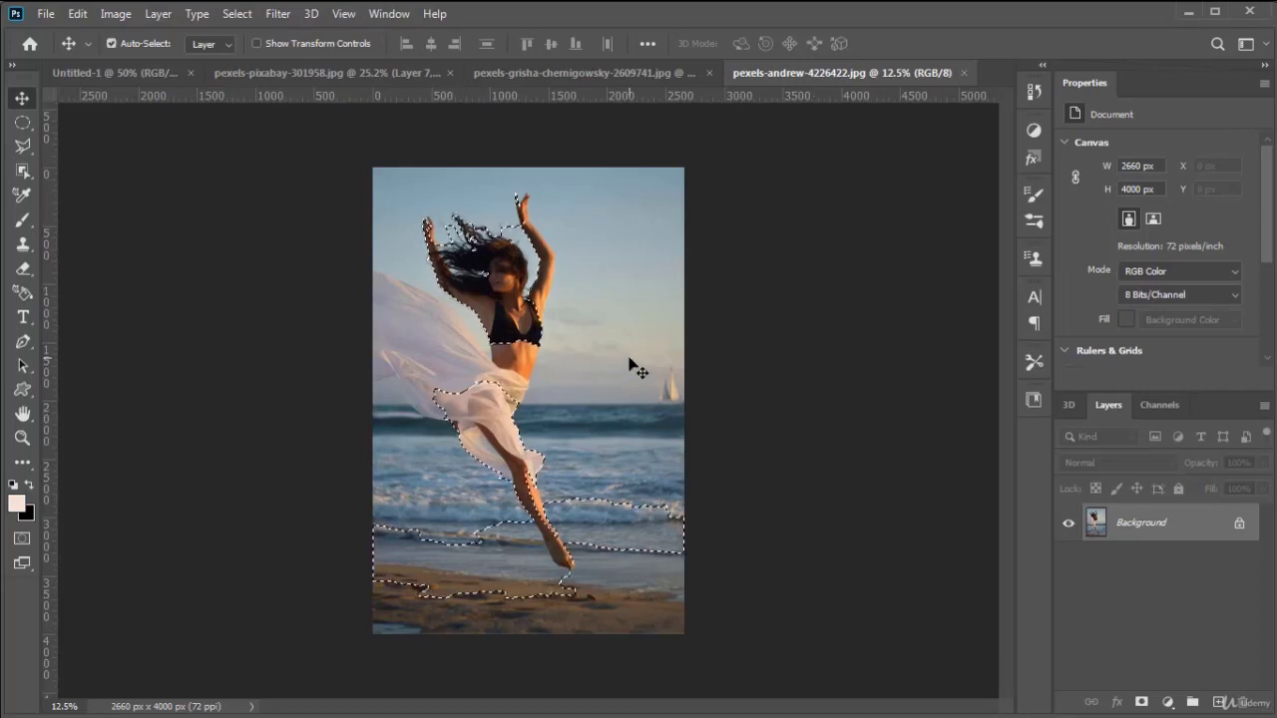
pyautogui.hotkey('ctrl', 'd')
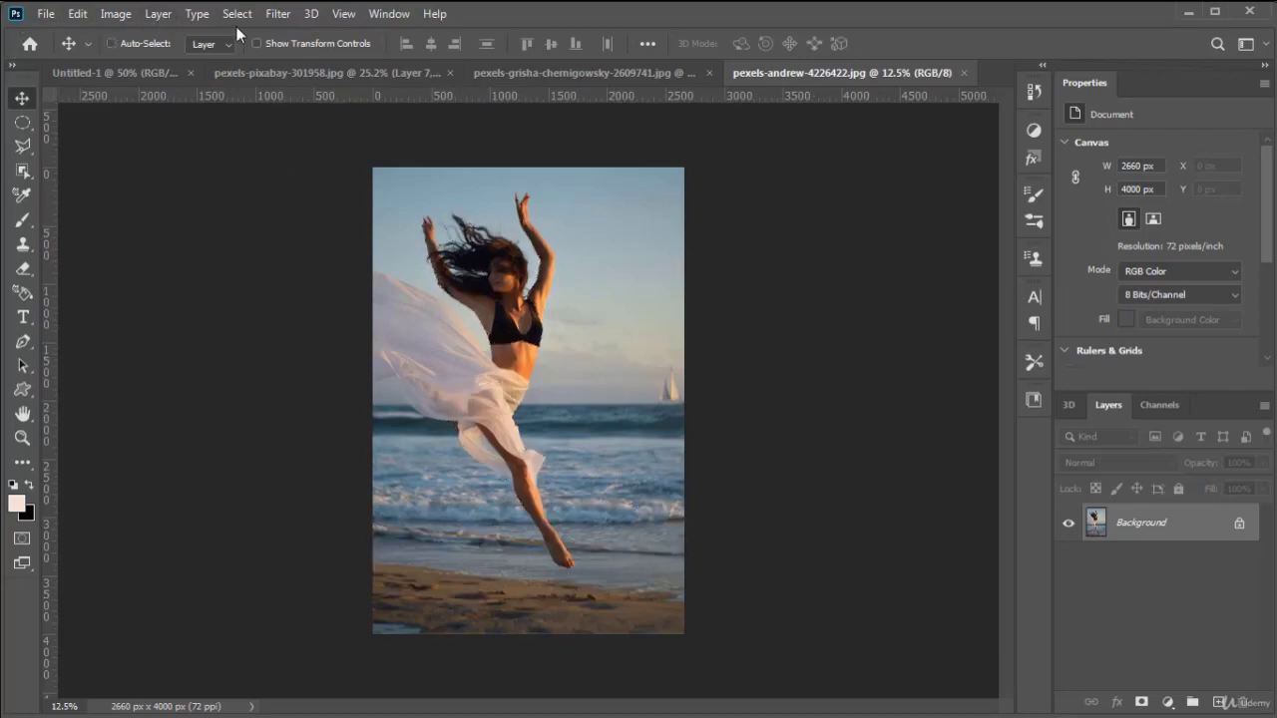
# Select the dancer in the beach photo with the Subject command and copy the selected area
pyautogui.click(236, 14)
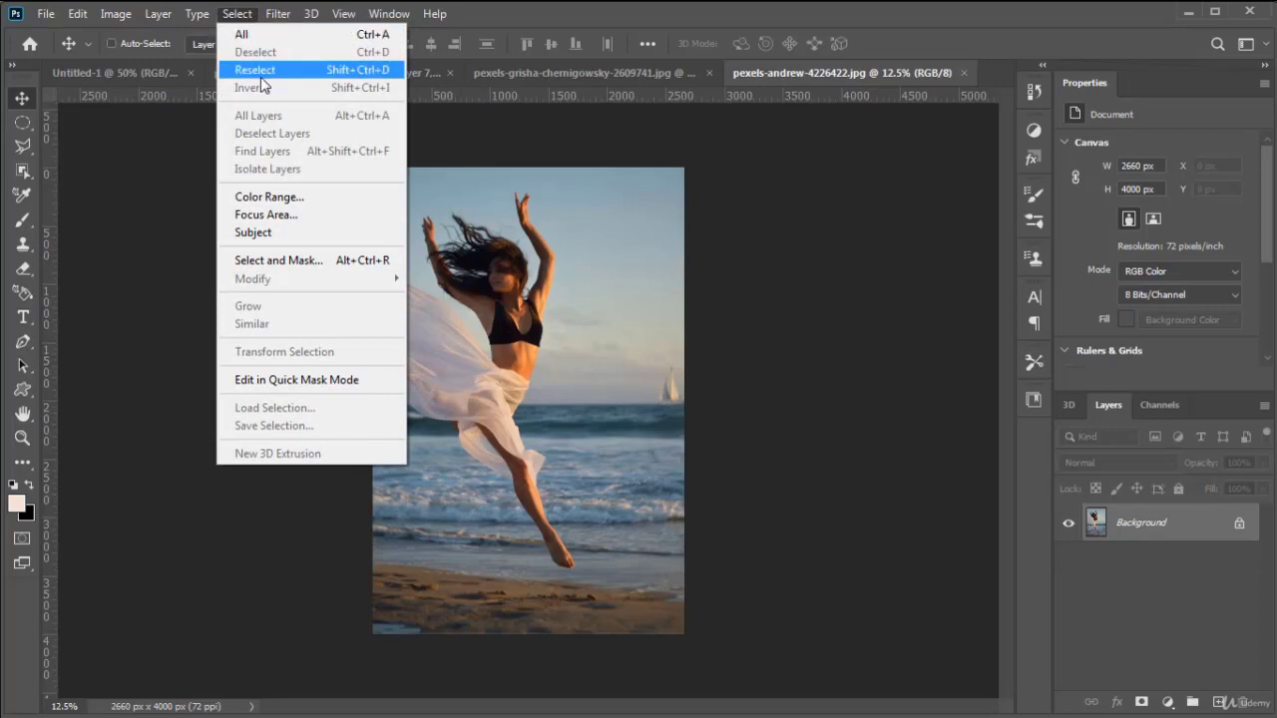
pyautogui.click(343, 237)
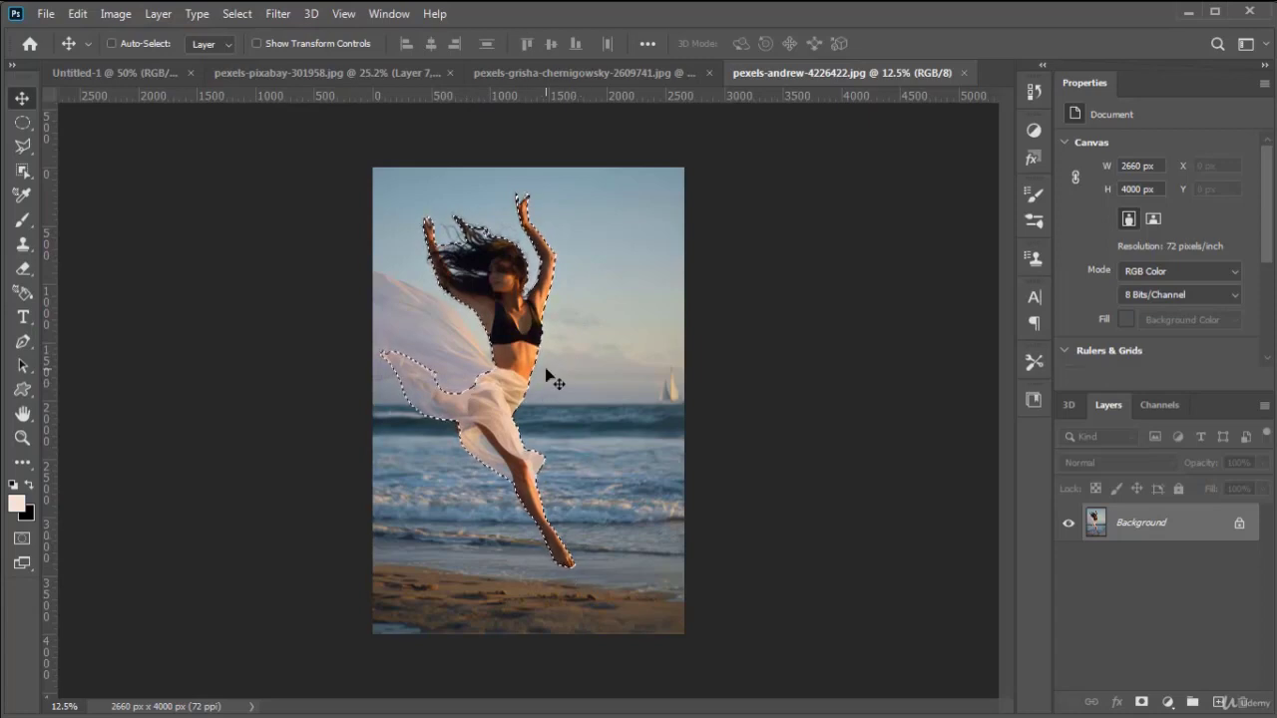
pyautogui.hotkey('ctrl', 'c')
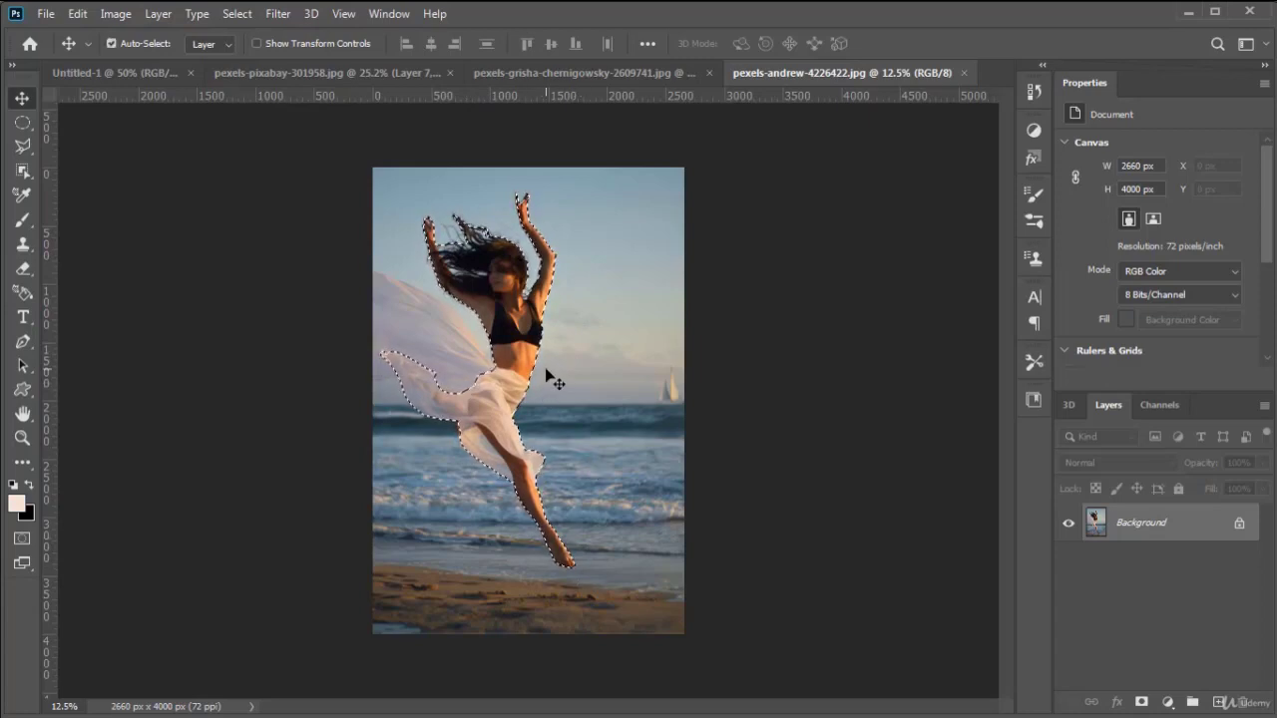
# Switch to the Untitled-1 document, clear its elliptical selection, and paste the copied dancer
pyautogui.click(325, 72)
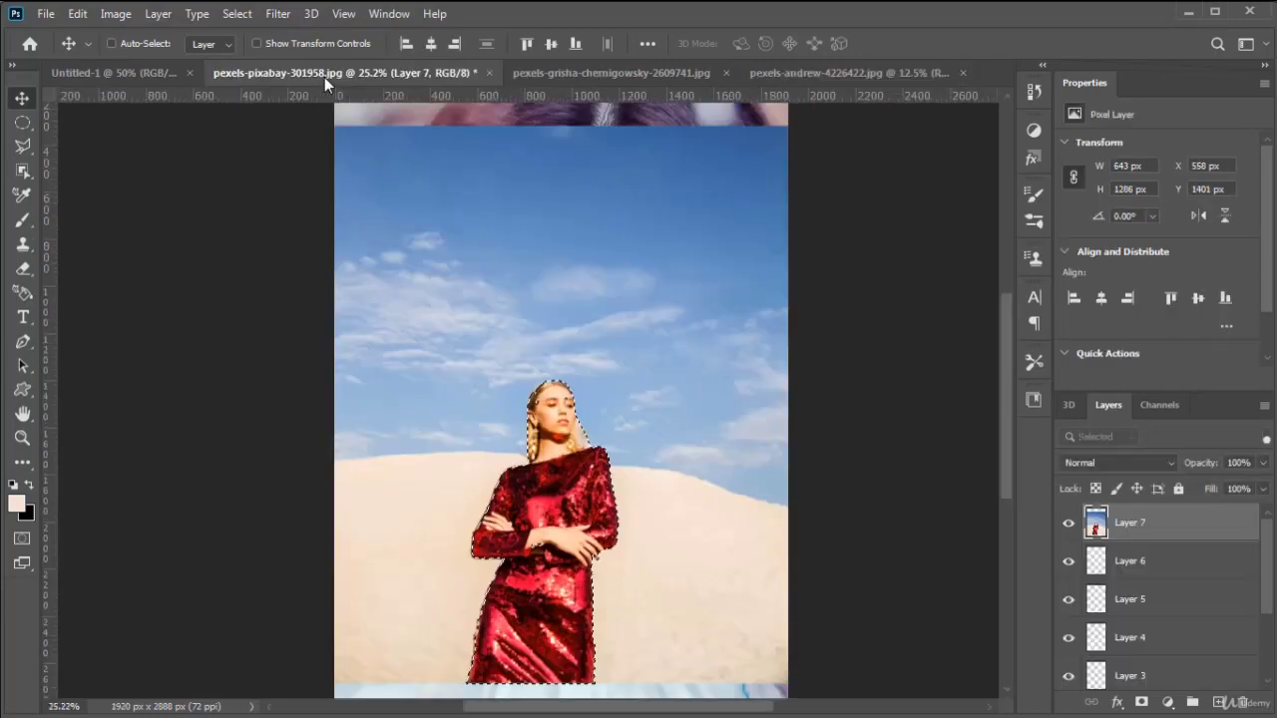
pyautogui.click(158, 73)
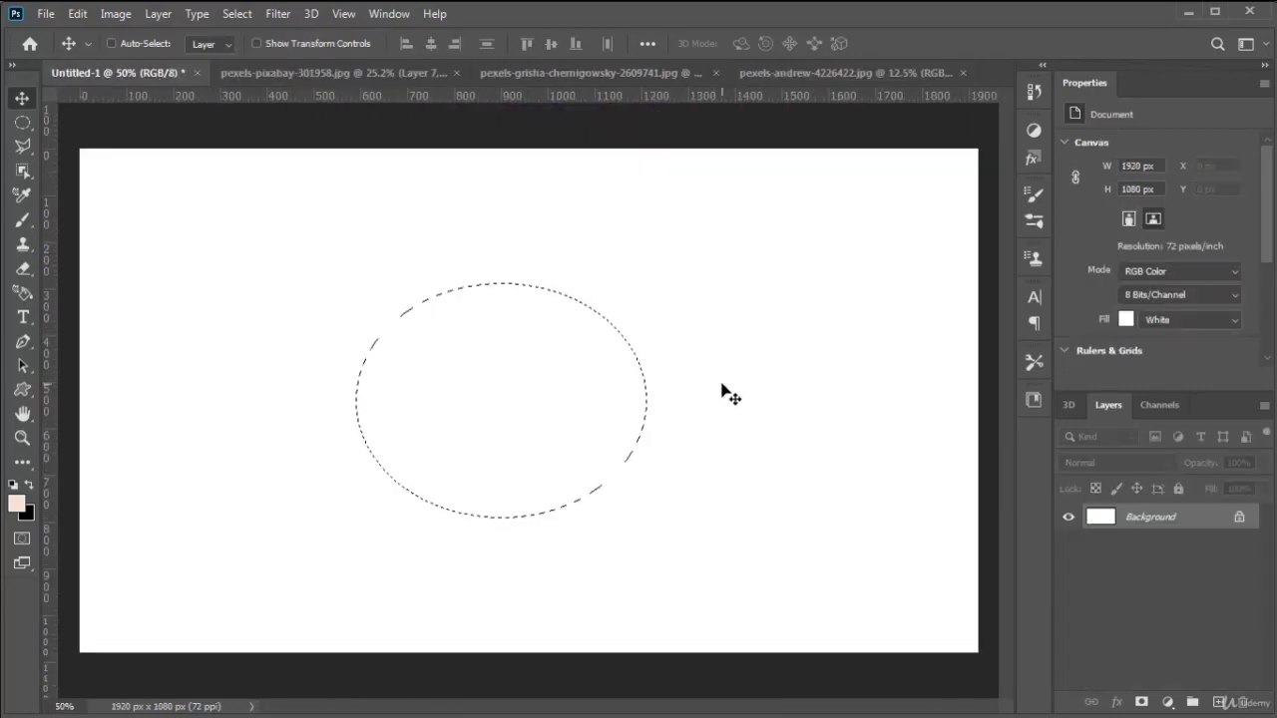
pyautogui.hotkey('ctrl', 'd')
pyautogui.hotkey('ctrl', 'v')
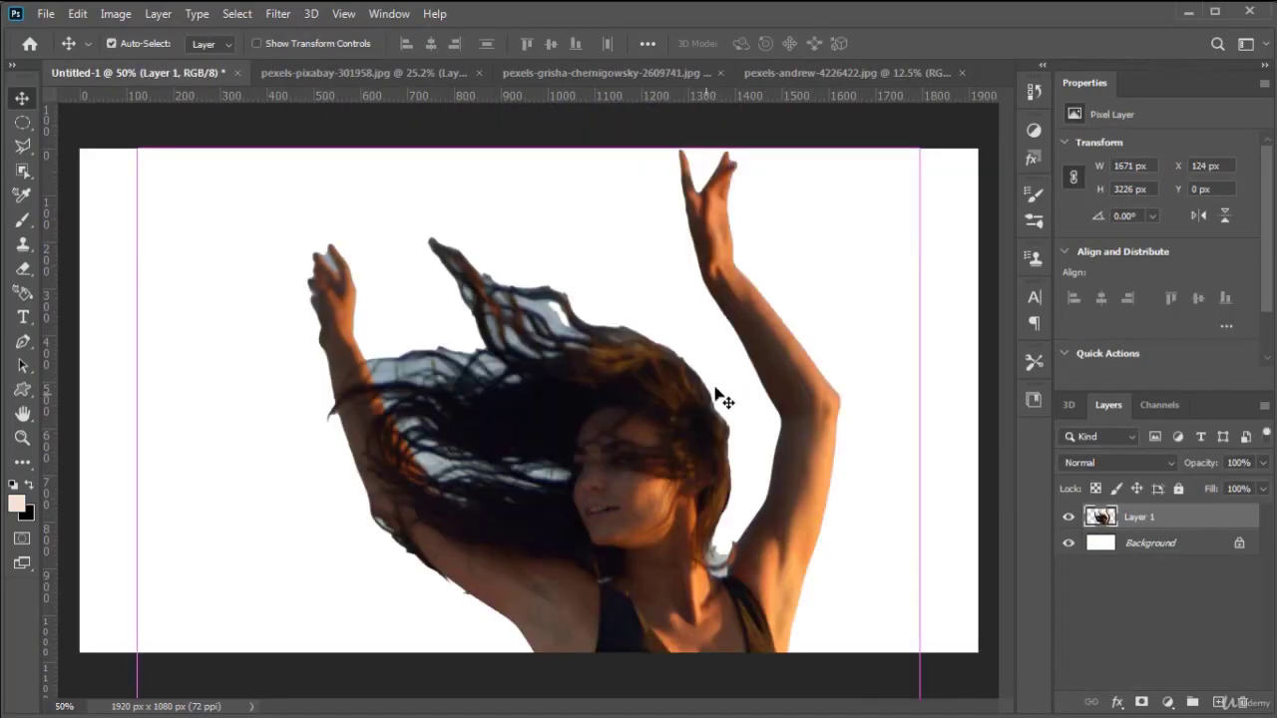
# Move the pasted dancer up and down across the canvas to show the whole cutout, leaving it at about X 0 px, Y -173 px
pyautogui.moveTo(688, 507); pyautogui.dragTo(631, 274)
pyautogui.moveTo(626, 475); pyautogui.dragTo(630, 269)
pyautogui.moveTo(606, 427); pyautogui.dragTo(657, 268)
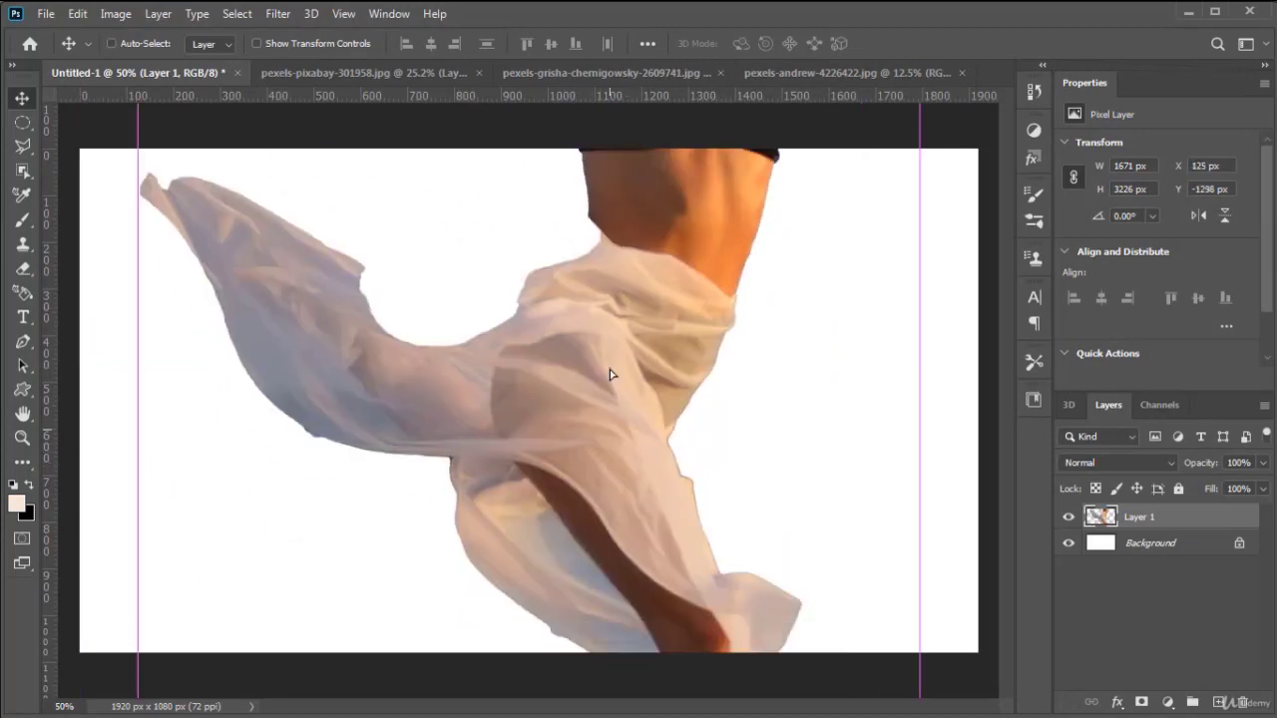
pyautogui.moveTo(608, 374); pyautogui.dragTo(616, 236)
pyautogui.moveTo(661, 433); pyautogui.dragTo(610, 285)
pyautogui.moveTo(591, 191); pyautogui.dragTo(612, 485)
pyautogui.moveTo(605, 234); pyautogui.dragTo(601, 617)
pyautogui.moveTo(600, 447); pyautogui.dragTo(601, 465)
pyautogui.moveTo(606, 306); pyautogui.dragTo(610, 491)
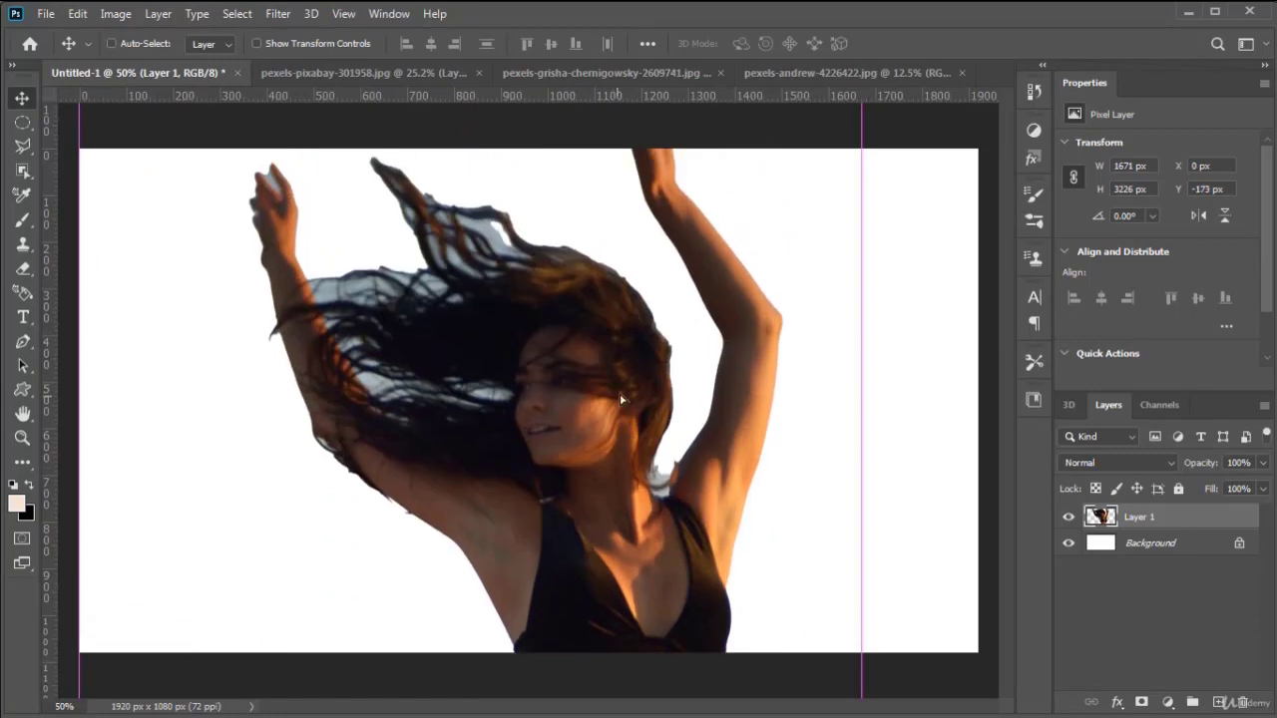
# Close the Untitled-1 document without saving and clear the selection around the woman in the red dress
pyautogui.click(237, 72)
pyautogui.click(641, 281)
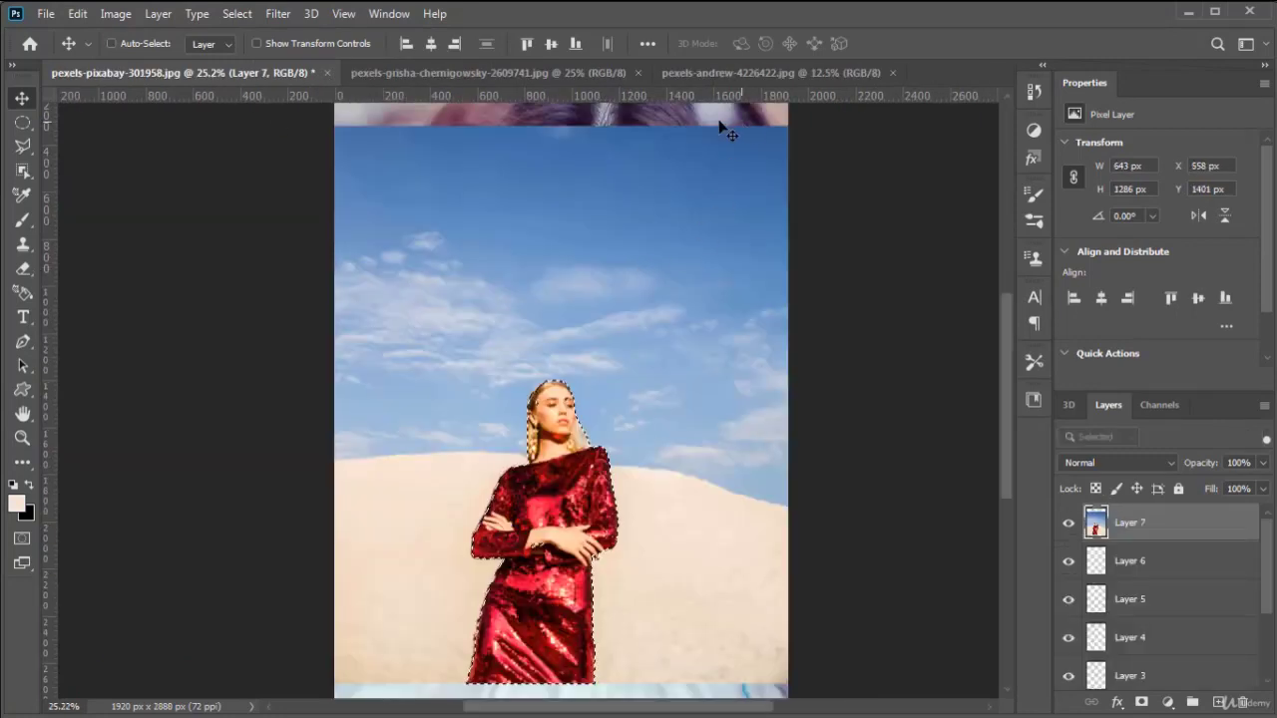
pyautogui.click(236, 13)
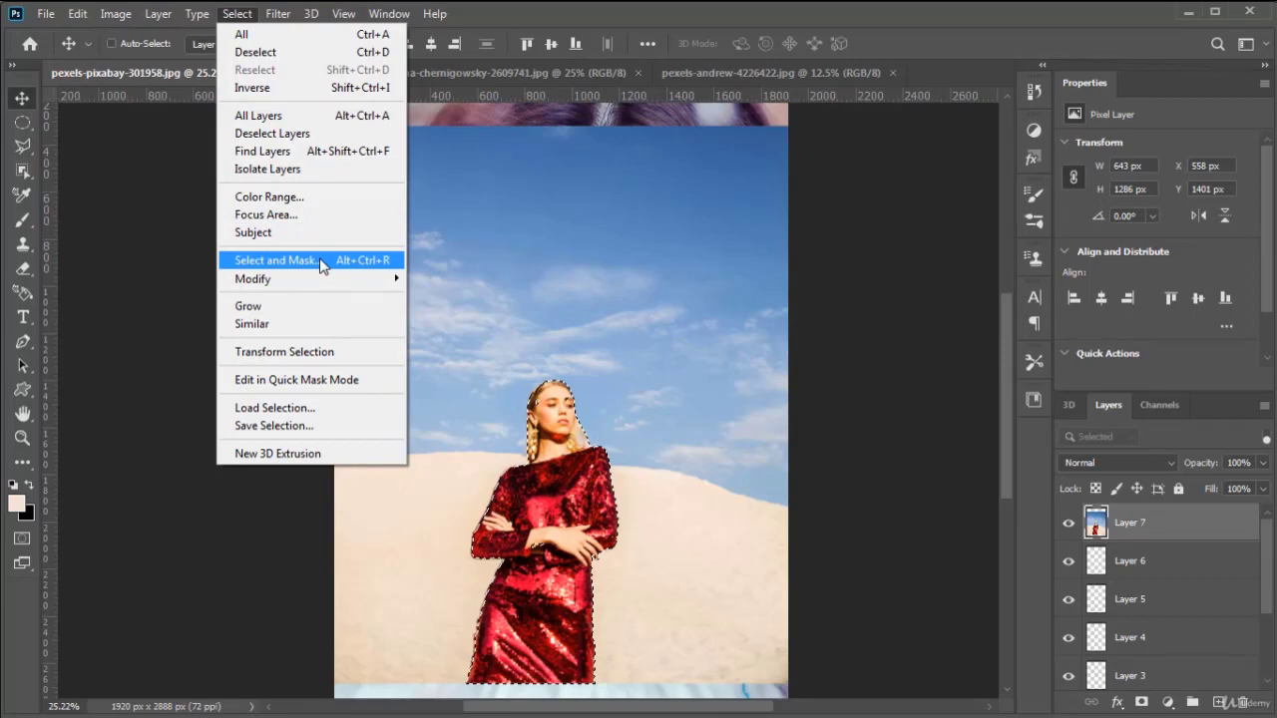
pyautogui.click(523, 276)
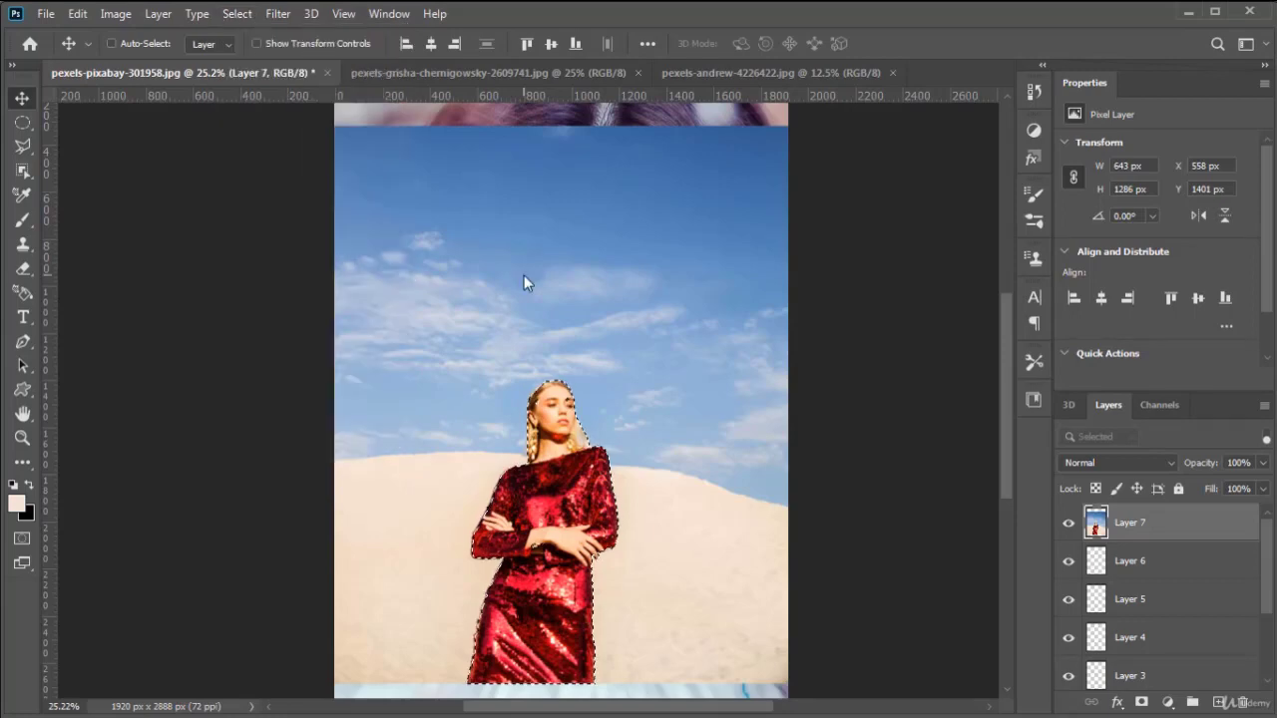
pyautogui.hotkey('ctrl', 'd')
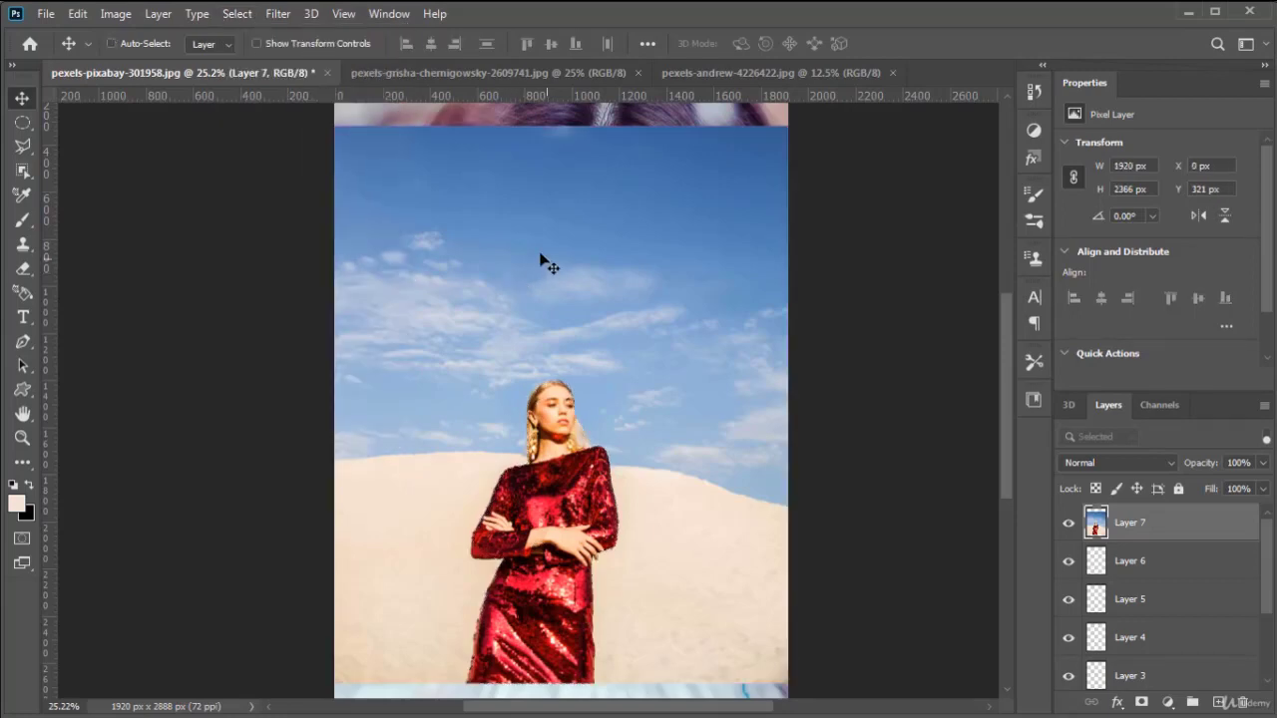
# Run Select and Mask on Layer 7, trying Transparency at 5%, returning it to 0%, and applying the output as a layer mask
pyautogui.click(236, 13)
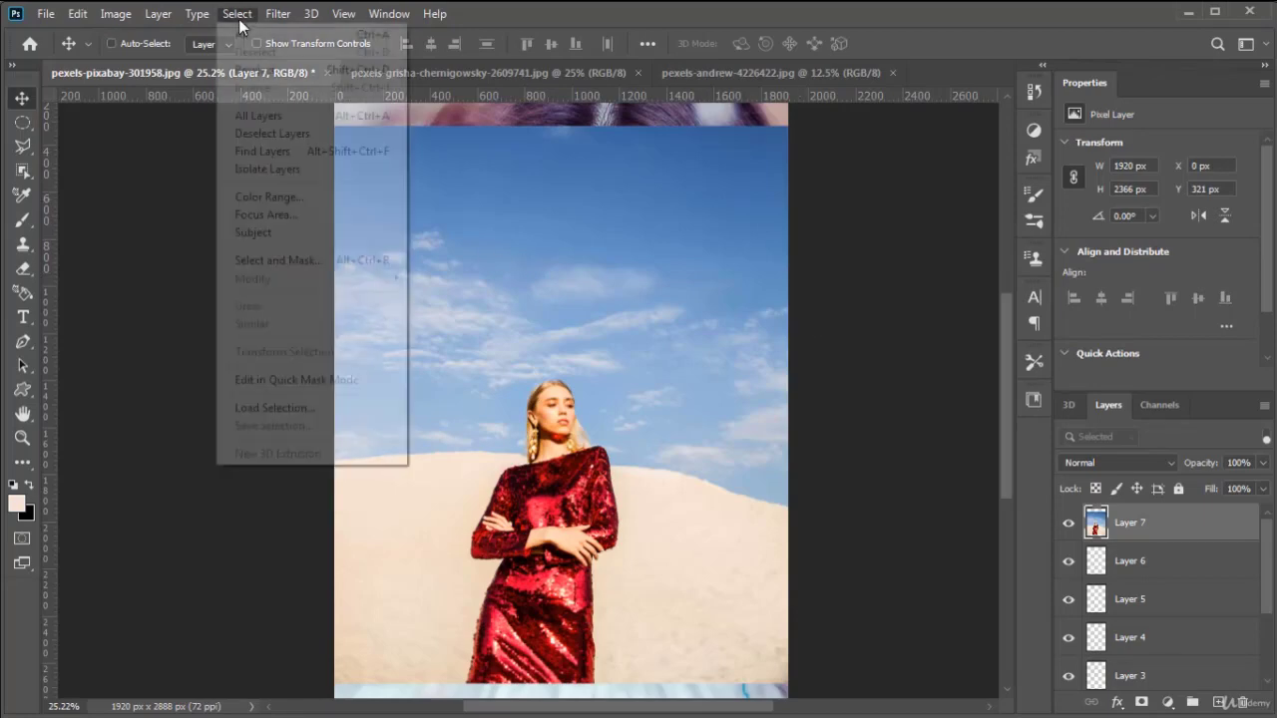
pyautogui.click(278, 260)
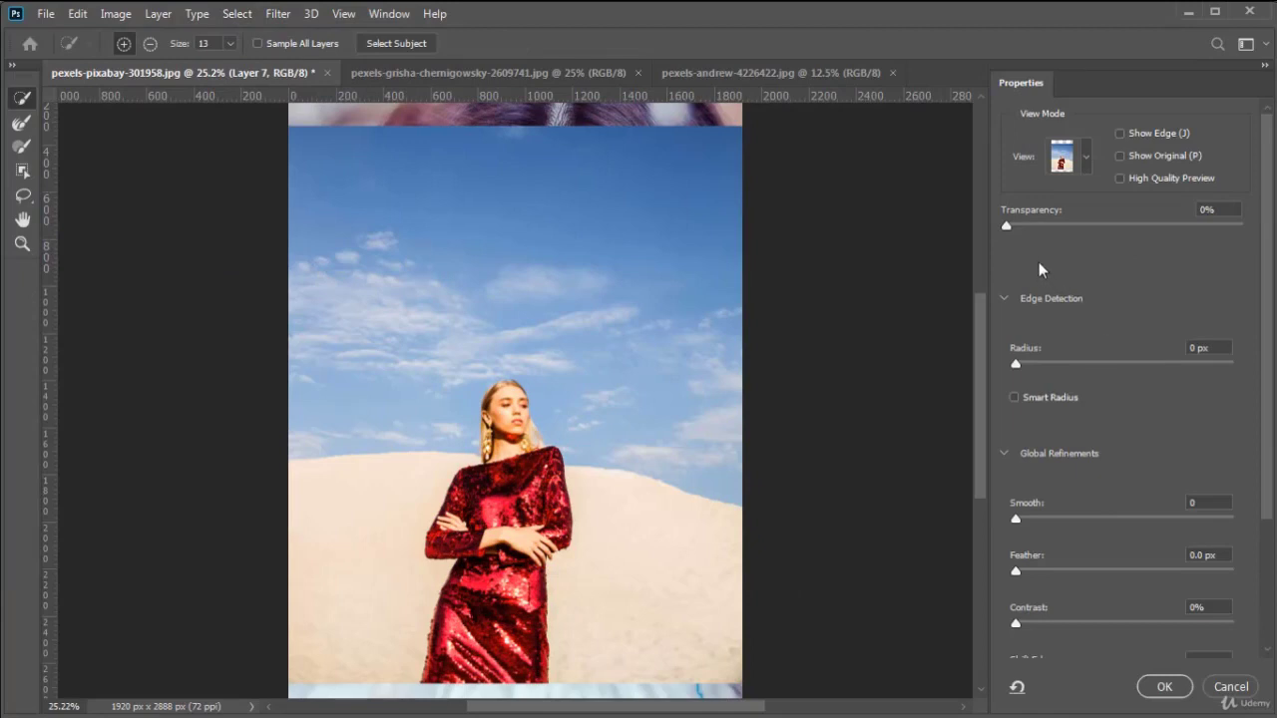
pyautogui.moveTo(1005, 228)
pyautogui.mouseDown()
pyautogui.moveTo(1071, 230)
pyautogui.moveTo(1005, 235)
pyautogui.moveTo(1017, 235)
pyautogui.mouseUp()
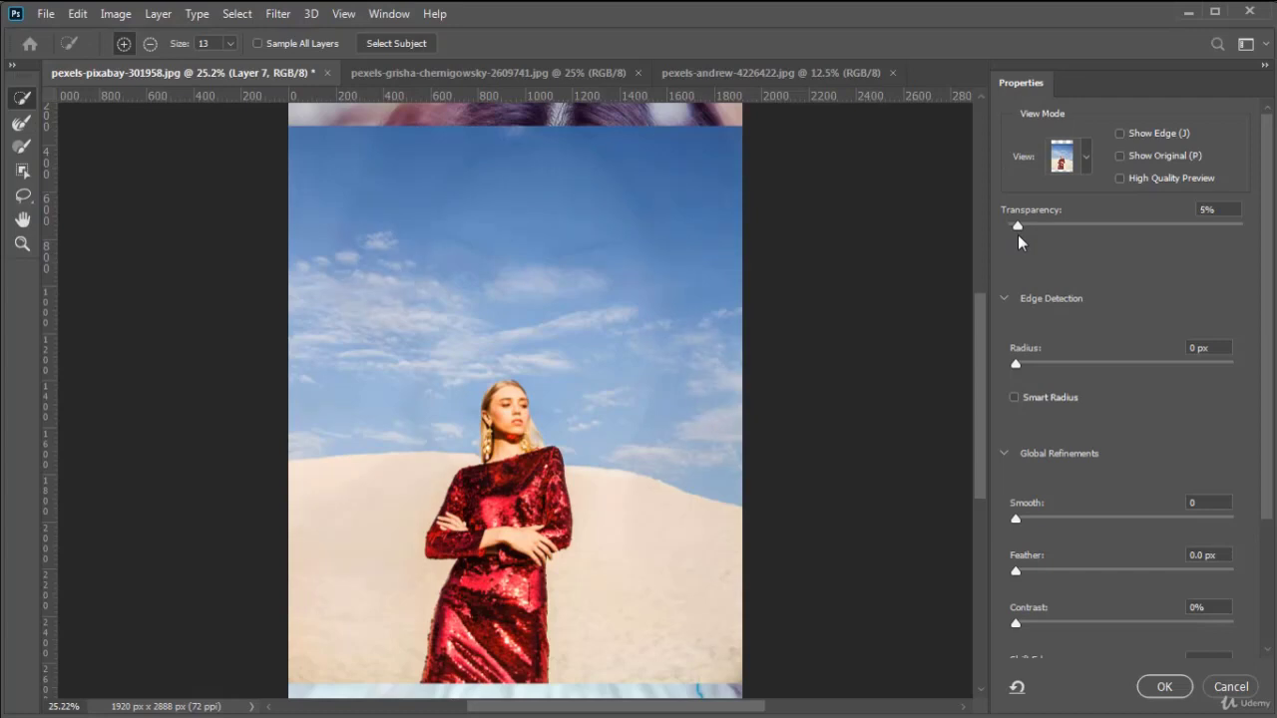
pyautogui.moveTo(1018, 234); pyautogui.dragTo(933, 237)
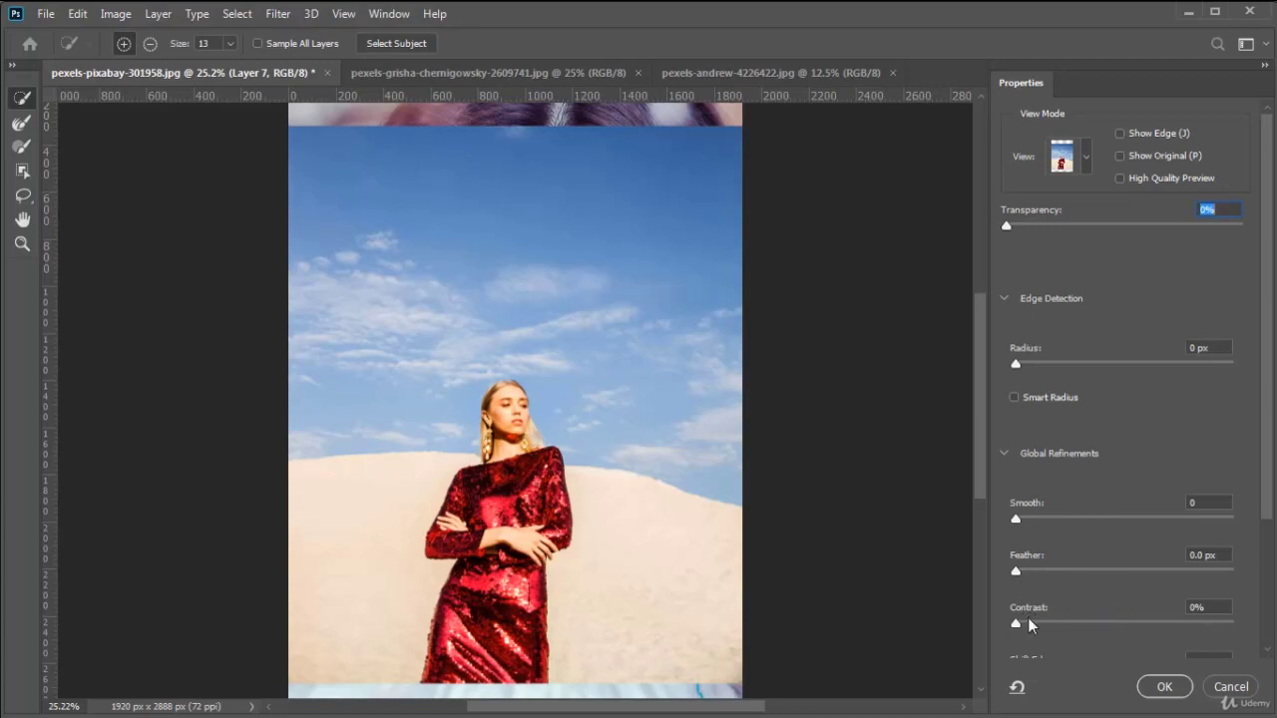
pyautogui.click(1164, 688)
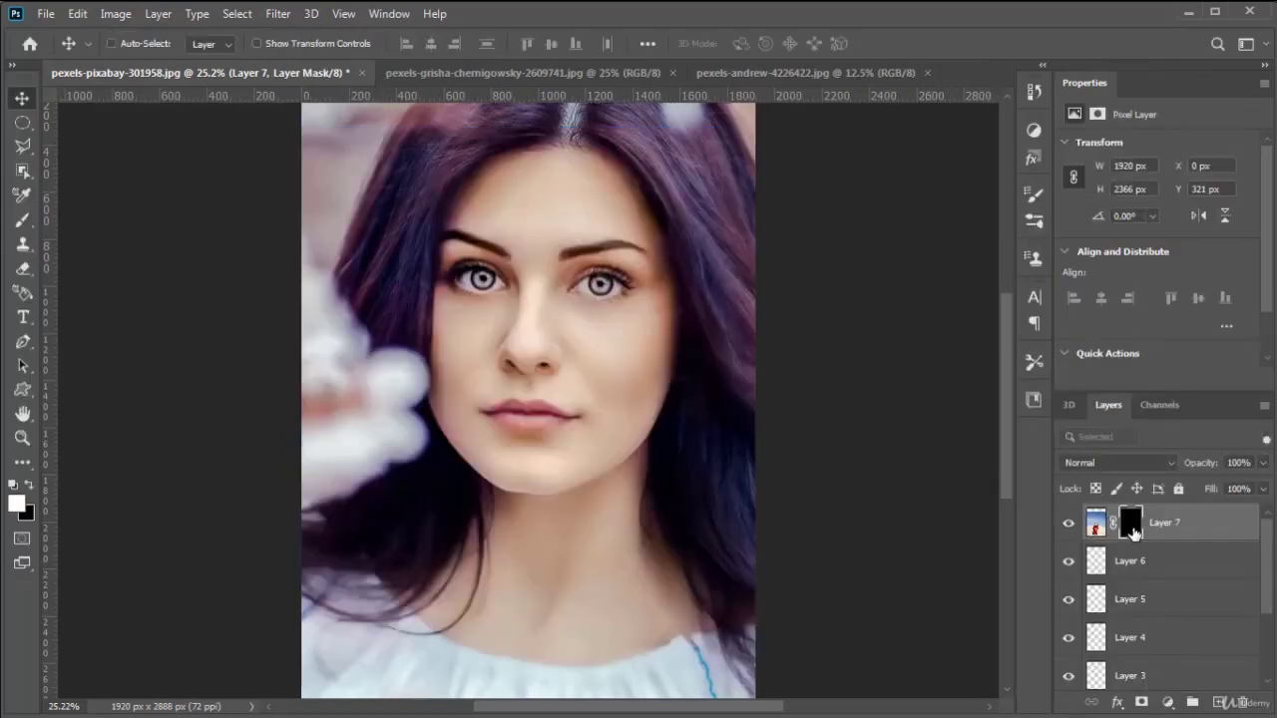
# Brush white over Layer 7's mask to reveal the woman in red, and refill the mask with black
pyautogui.click(1132, 527)
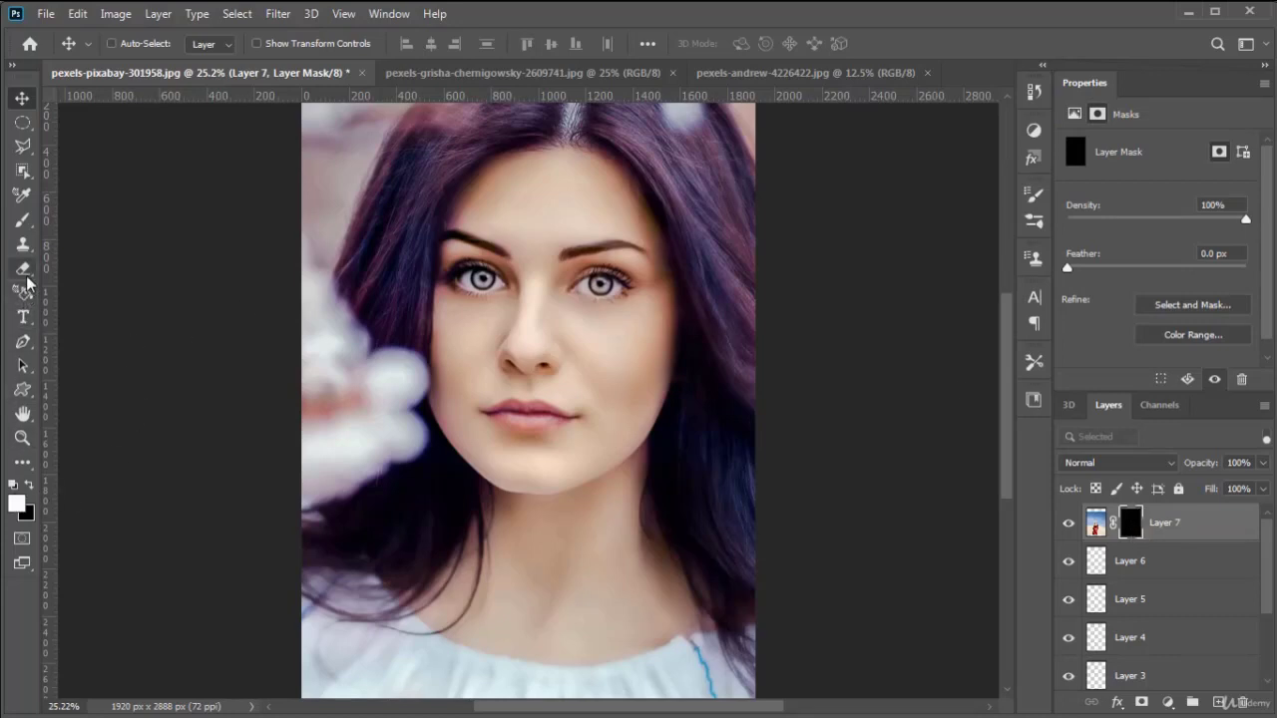
pyautogui.click(26, 229)
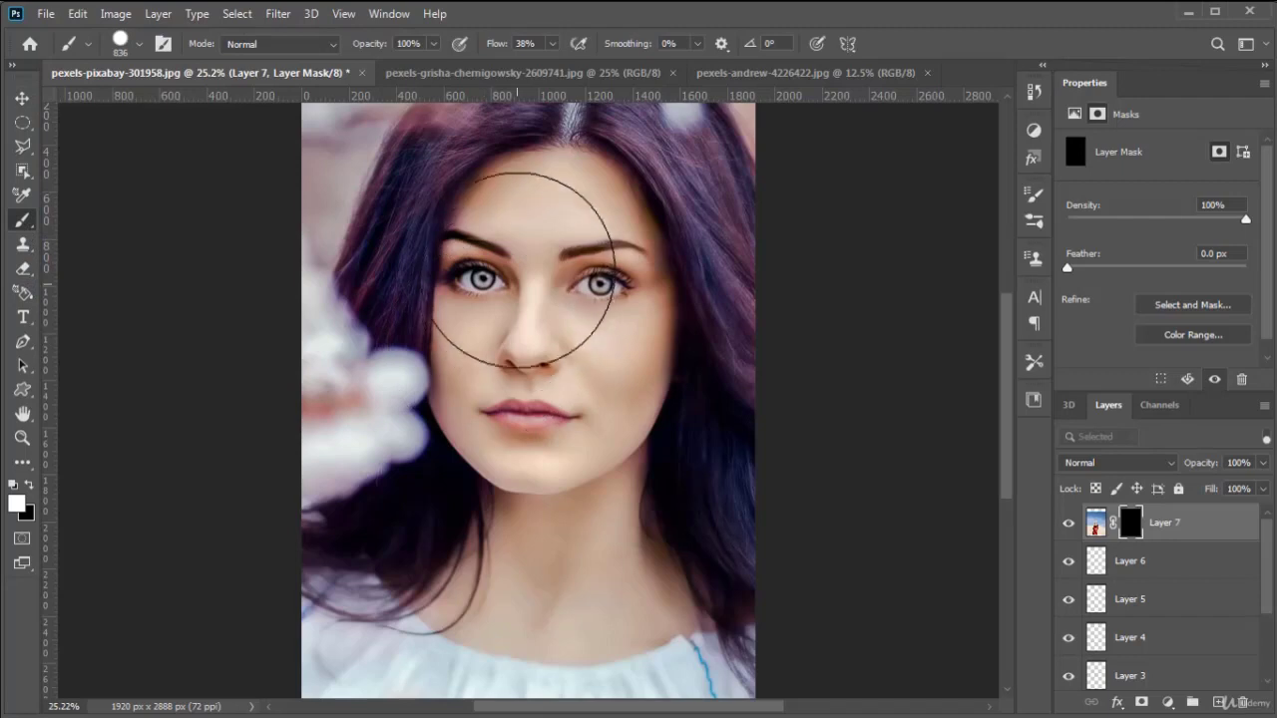
pyautogui.moveTo(528, 317)
pyautogui.mouseDown()
pyautogui.moveTo(528, 568)
pyautogui.moveTo(590, 513)
pyautogui.moveTo(513, 485)
pyautogui.moveTo(529, 504)
pyautogui.moveTo(518, 553)
pyautogui.moveTo(558, 503)
pyautogui.moveTo(456, 527)
pyautogui.mouseUp()
pyautogui.hotkey('ctrl', 'BackSpace')
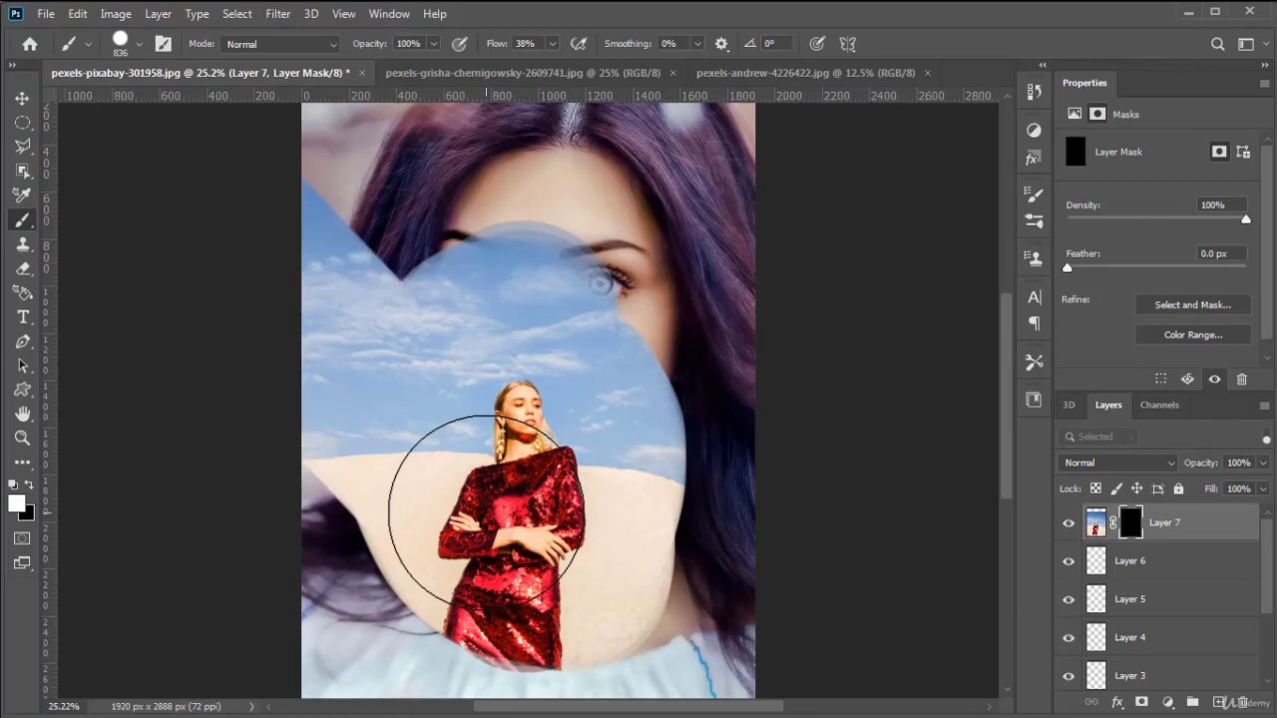
pyautogui.click(30, 102)
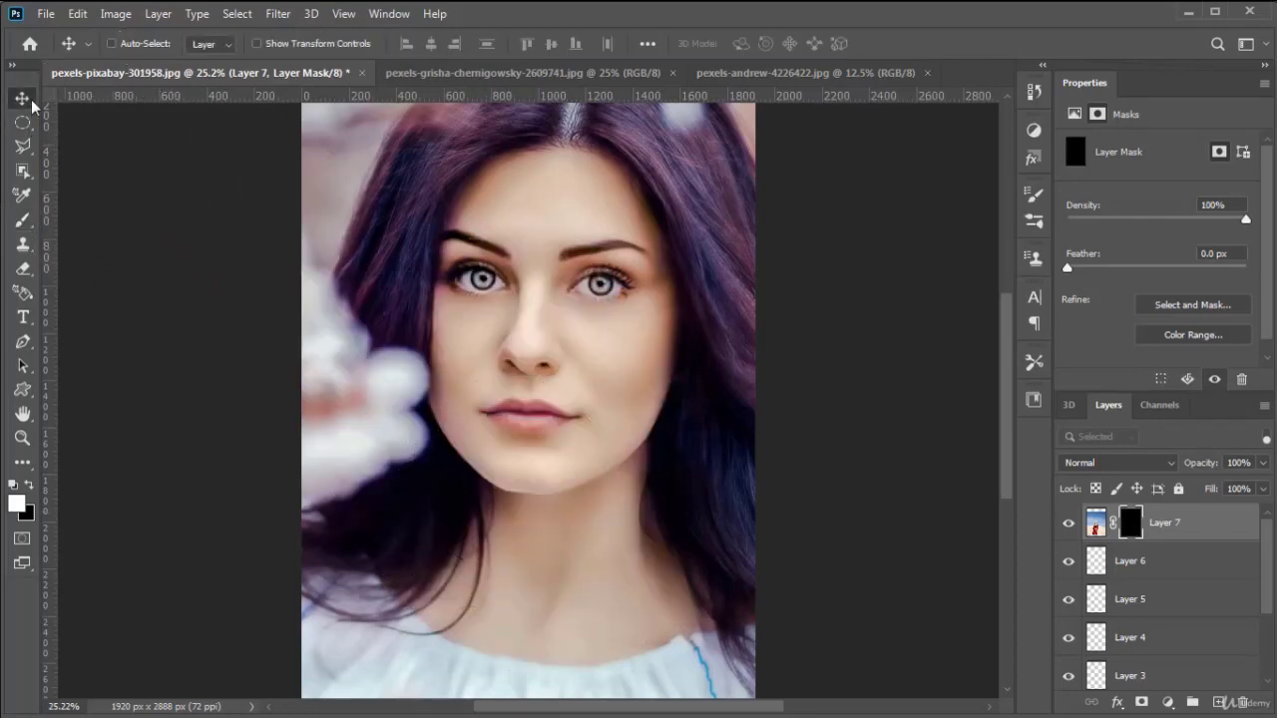
# Delete the layer mask from Layer 7 without applying it
pyautogui.click(238, 14)
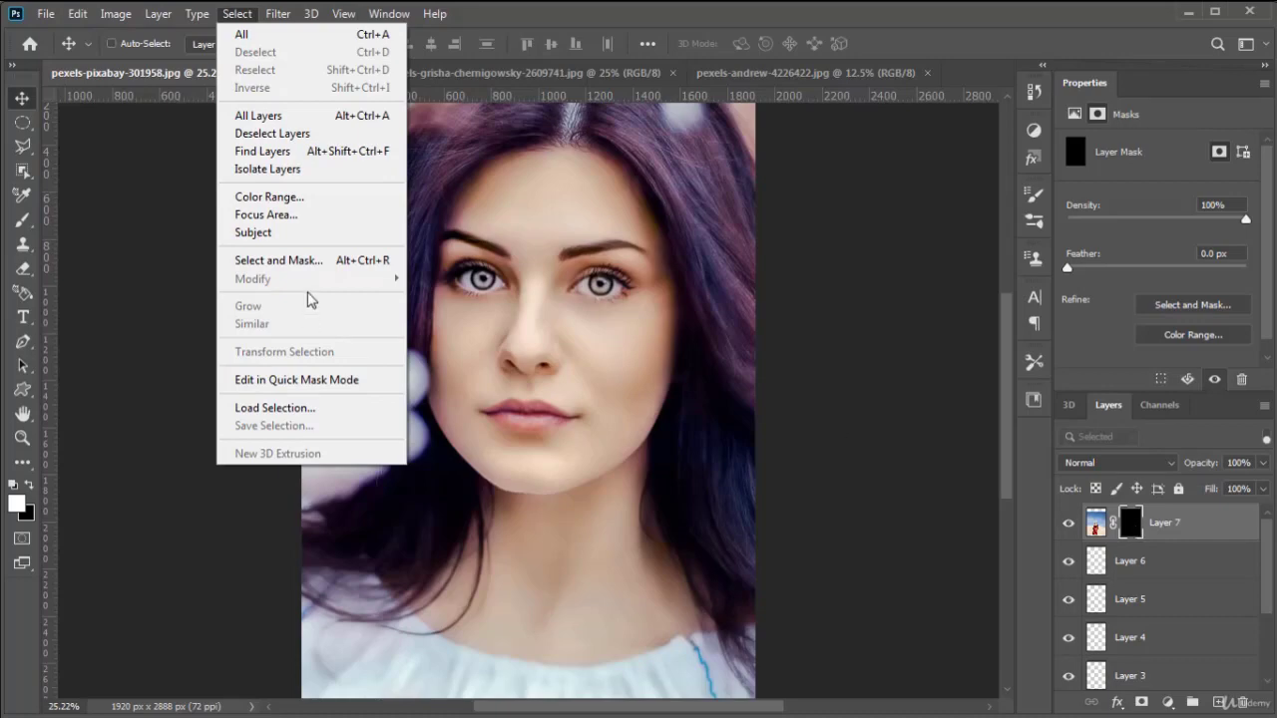
pyautogui.click(627, 37)
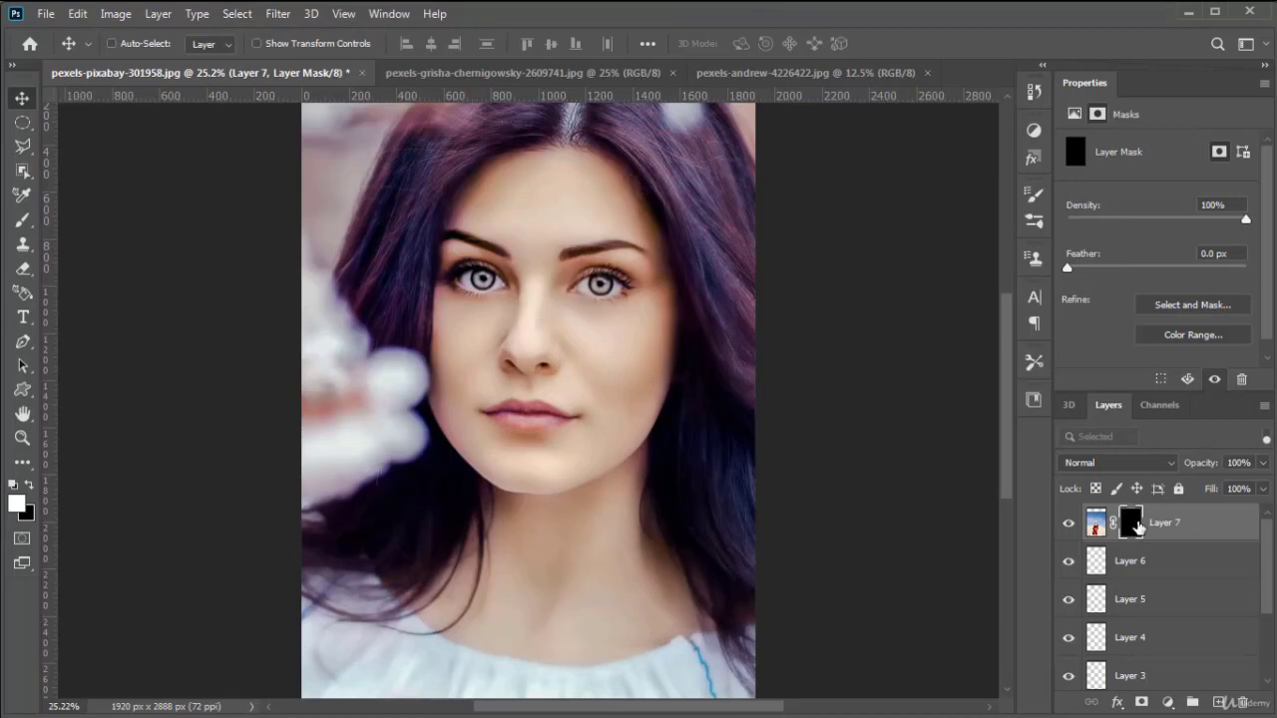
pyautogui.click(1246, 703)
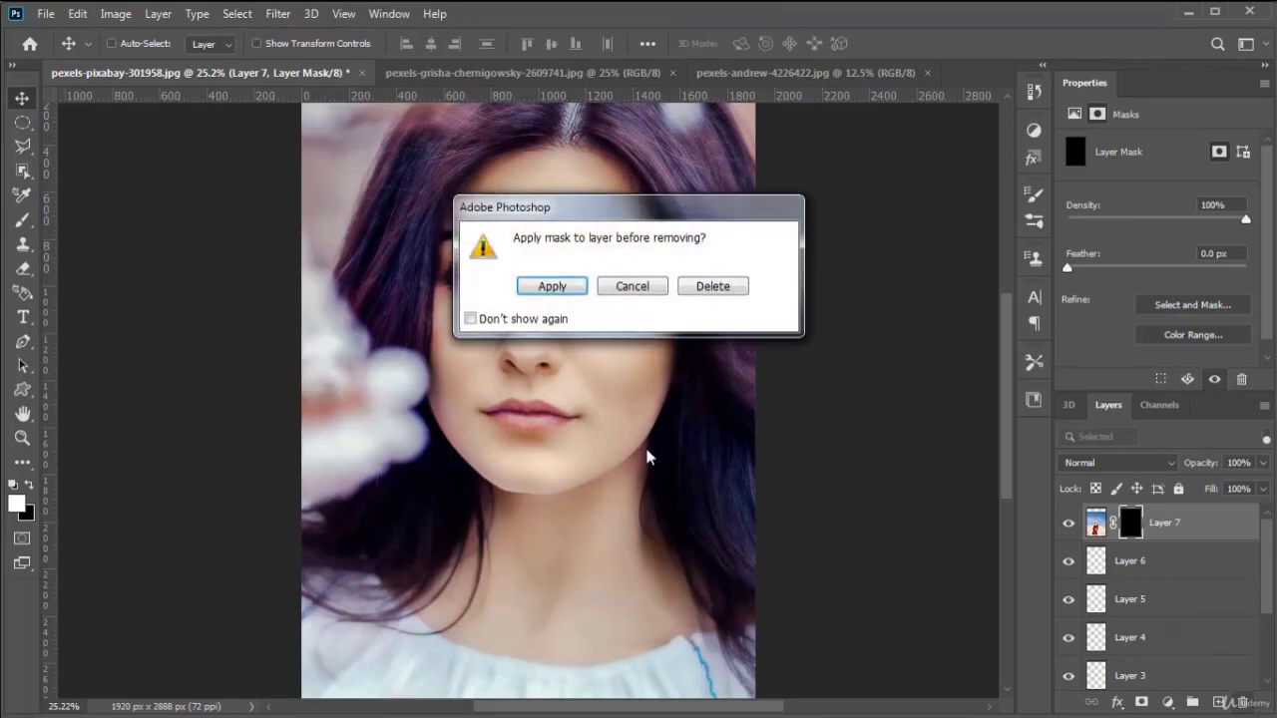
pyautogui.click(713, 286)
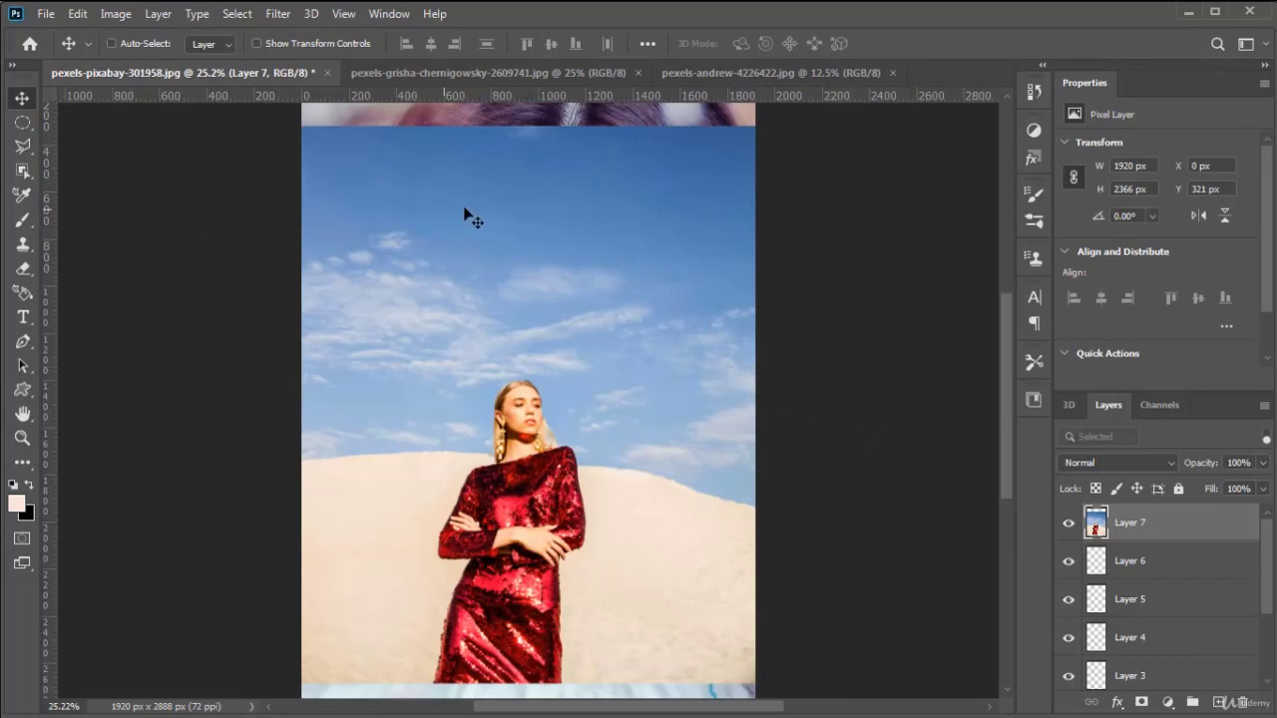
# Close all open documents without saving
pyautogui.click(45, 14)
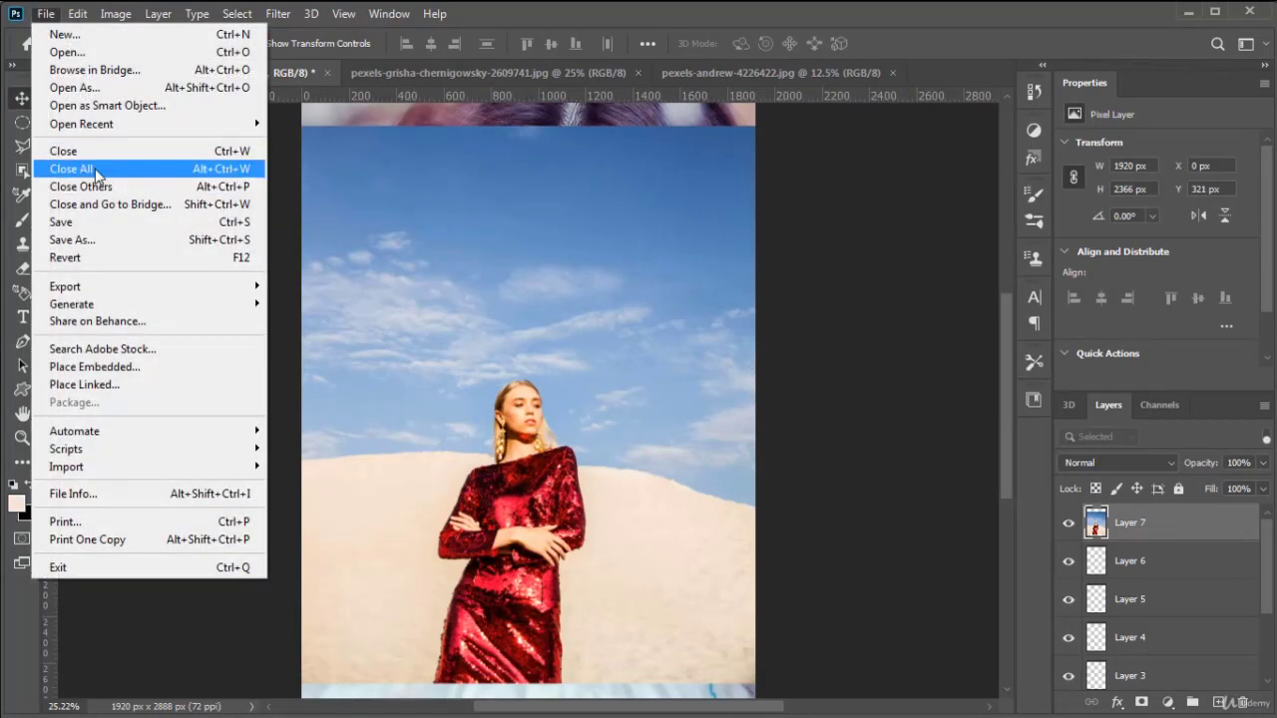
pyautogui.click(79, 169)
pyautogui.click(657, 291)
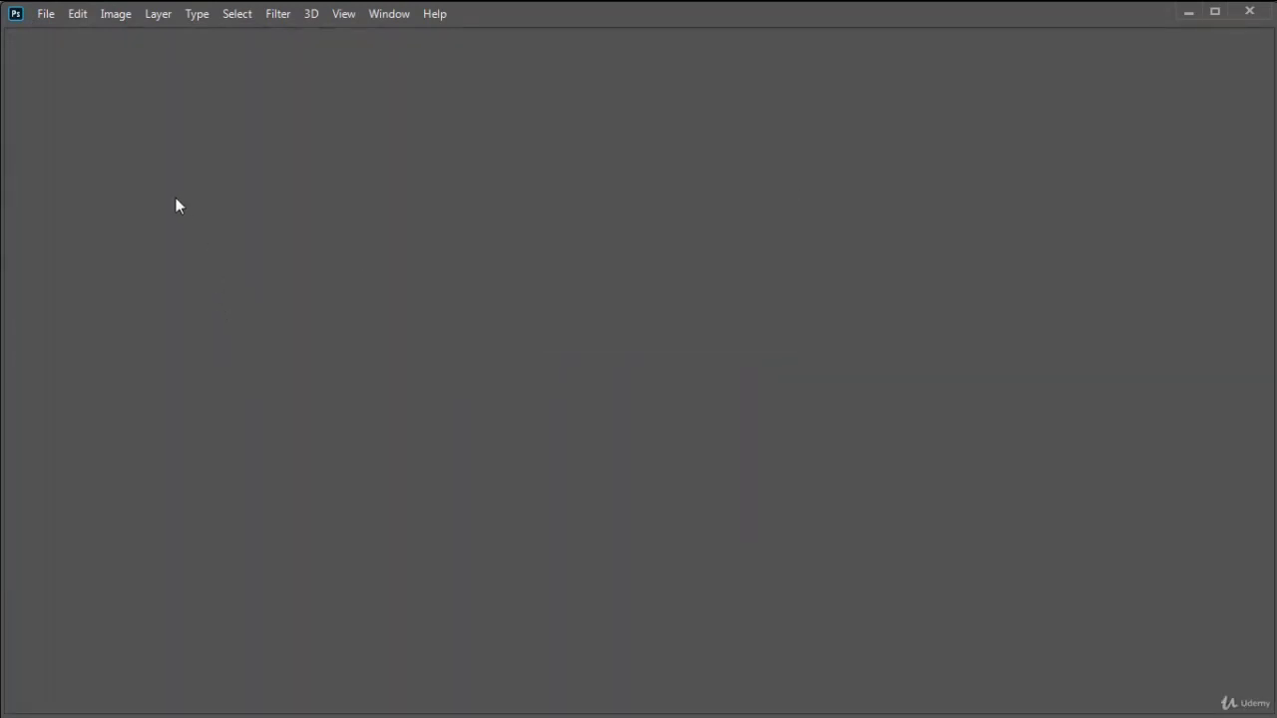
# Open the photo pexels-ary-shutter-805367 from the bg folder
pyautogui.click(46, 20)
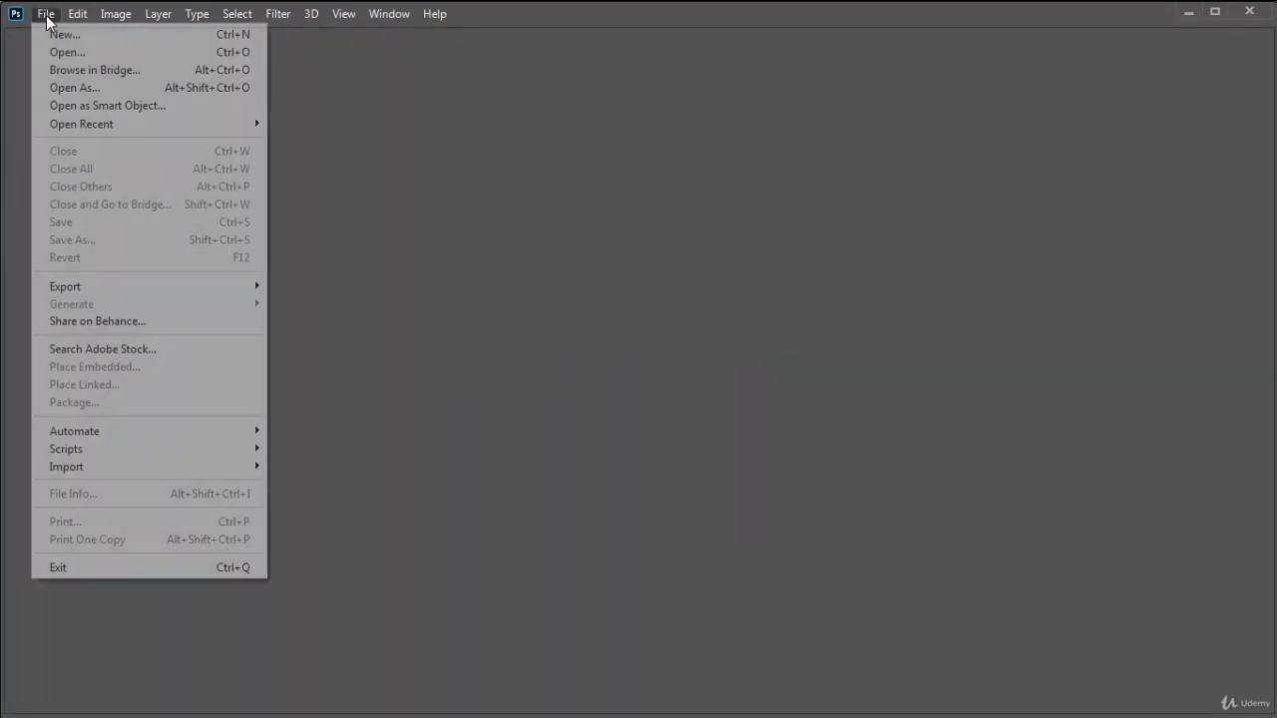
pyautogui.click(70, 54)
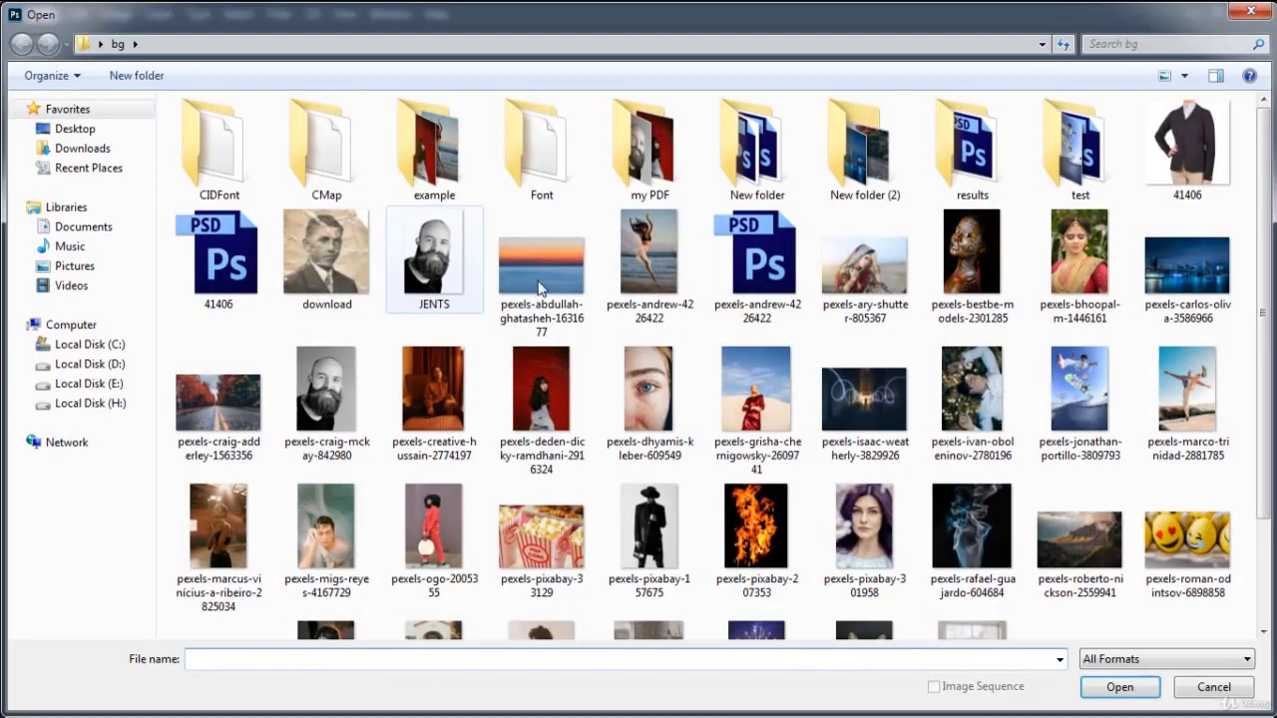
pyautogui.doubleClick(848, 284)
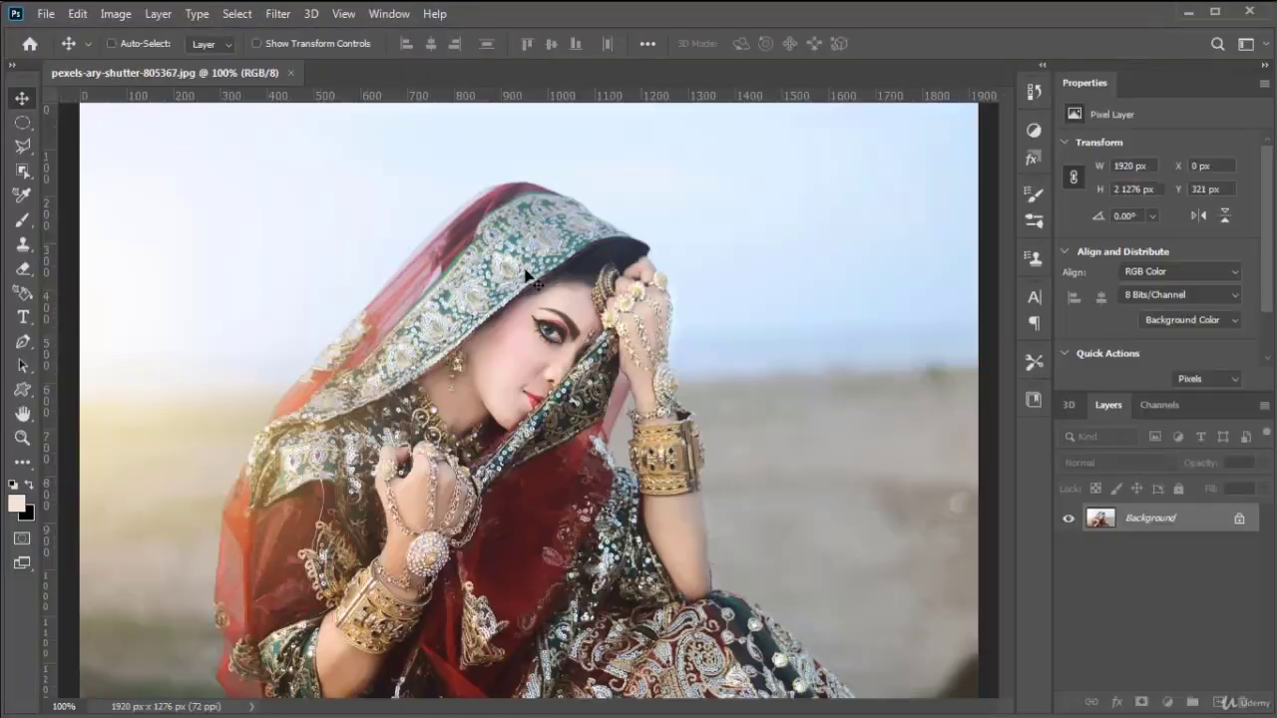
# Select the veiled woman with the Subject command and inspect the selection outline around her arm and veil
pyautogui.click(250, 14)
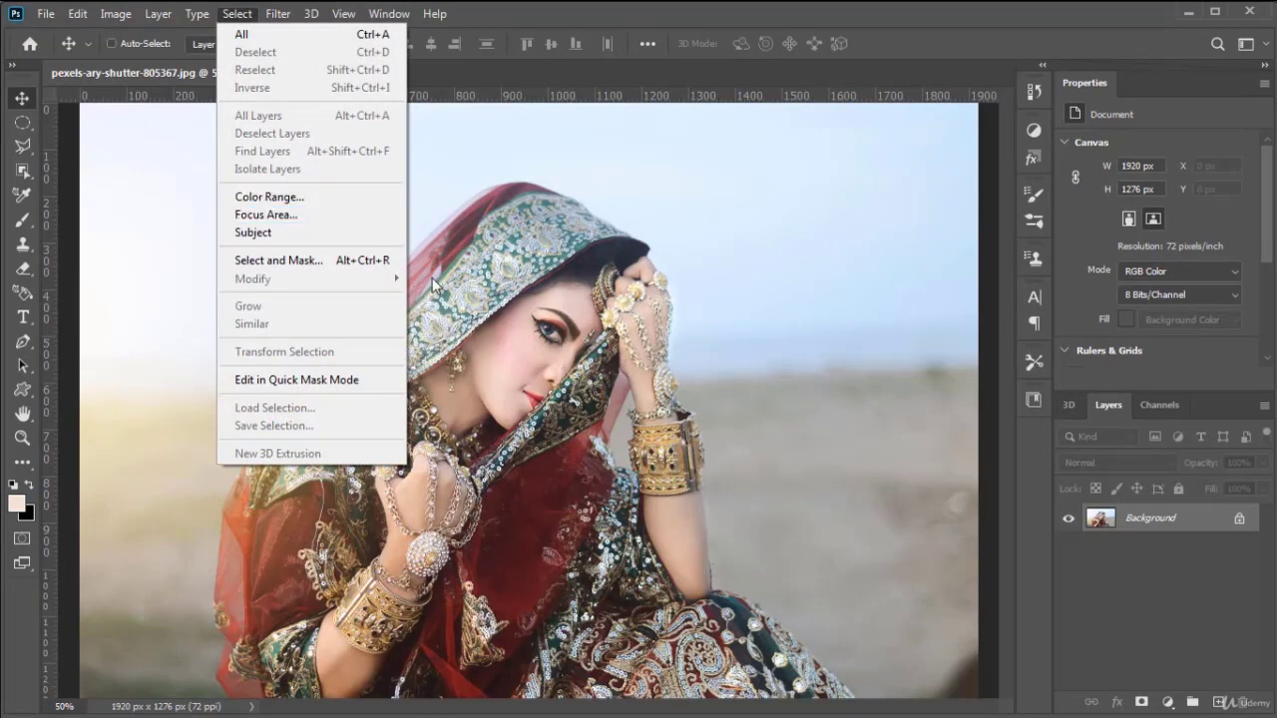
pyautogui.click(314, 236)
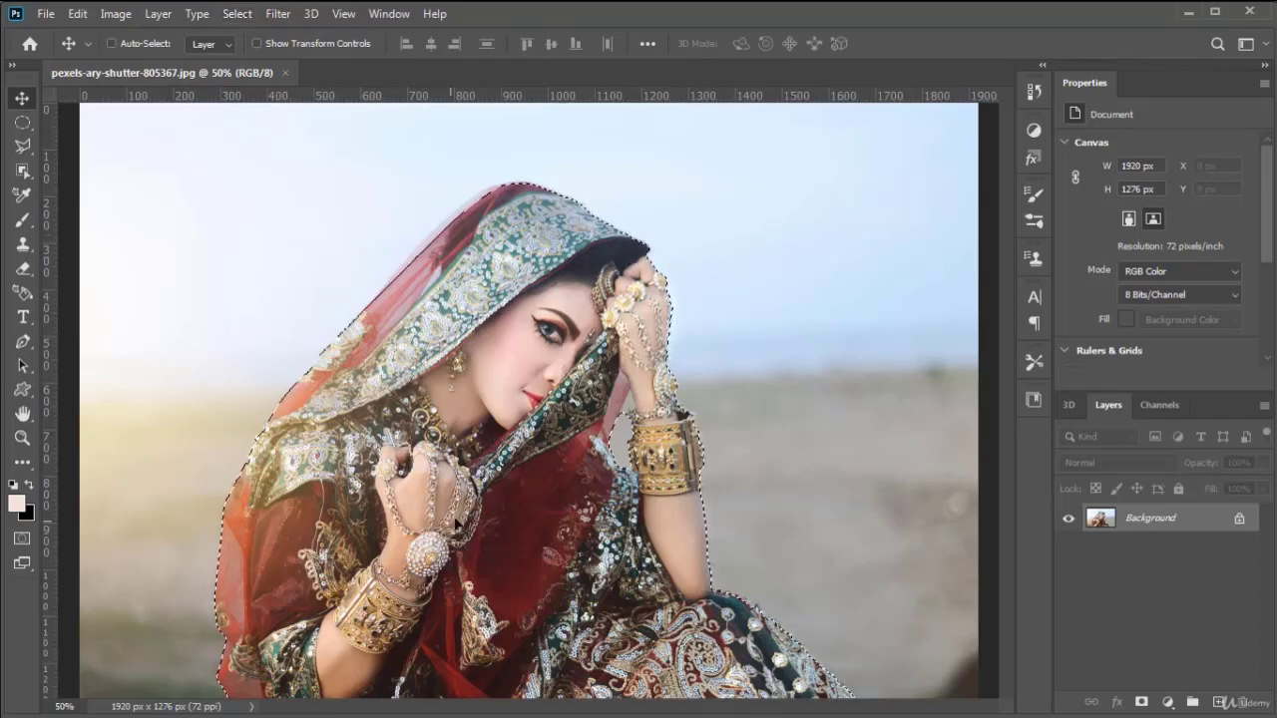
pyautogui.scroll(-5, 455, 522)
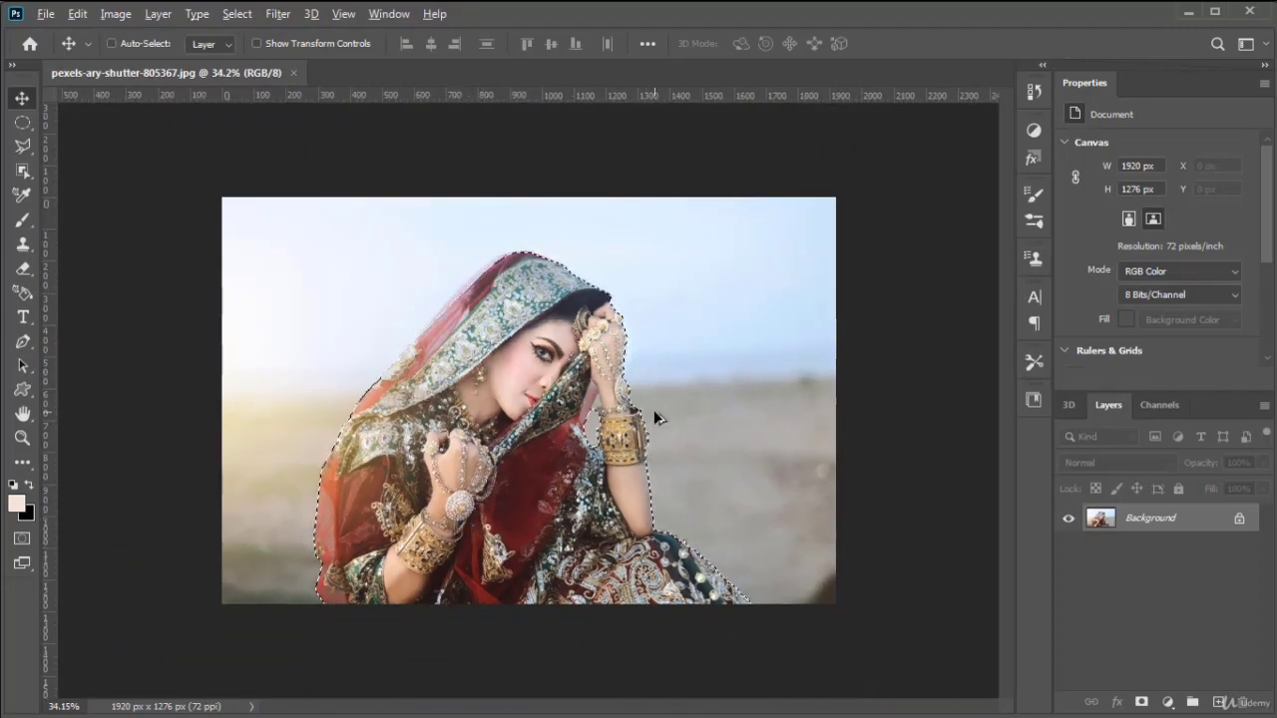
pyautogui.scroll(10, 654, 411)
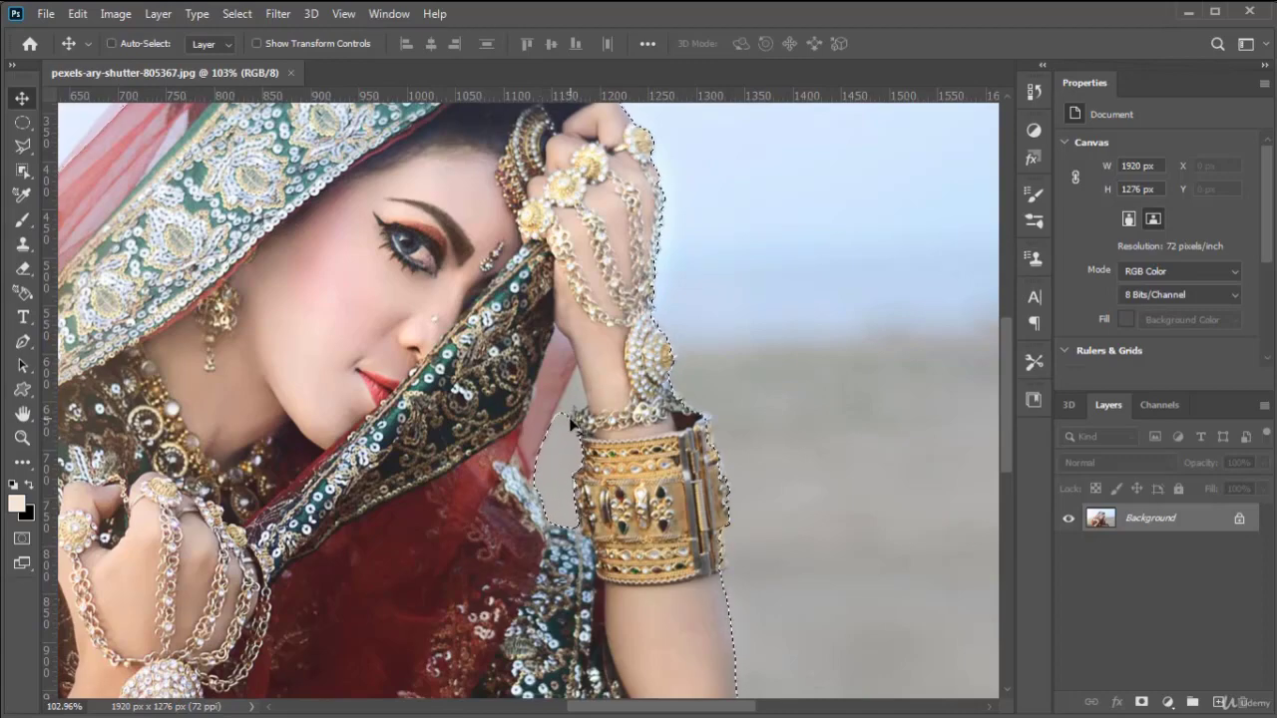
pyautogui.scroll(-2, 567, 409)
pyautogui.scroll(-8, 566, 409)
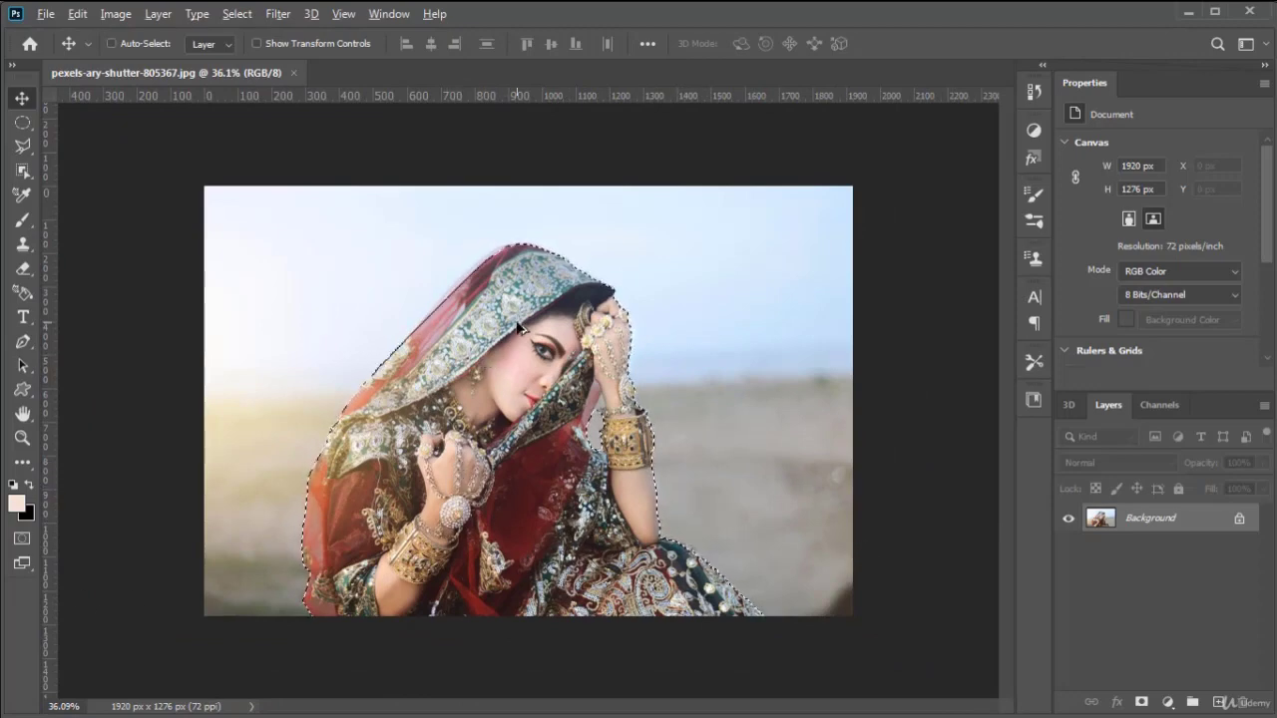
pyautogui.scroll(5, 508, 267)
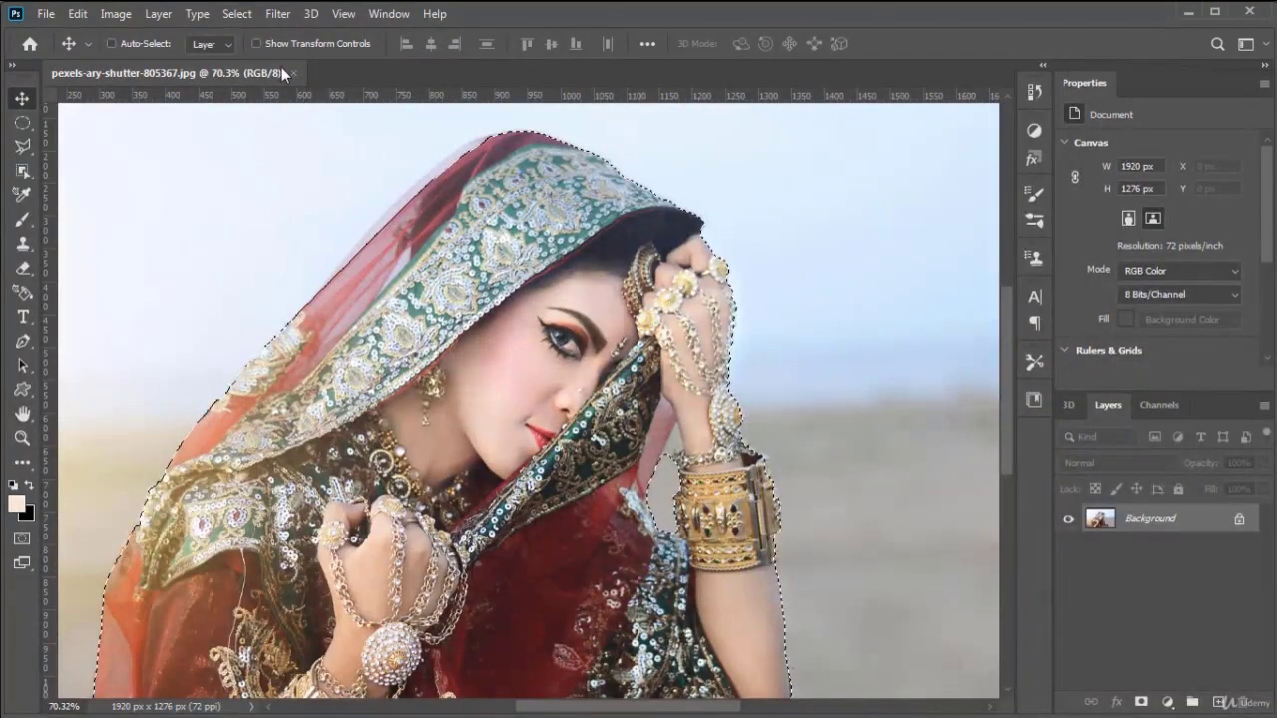
# Turn the woman's selection into a border 10 pixels wide with the Border modification
pyautogui.click(238, 15)
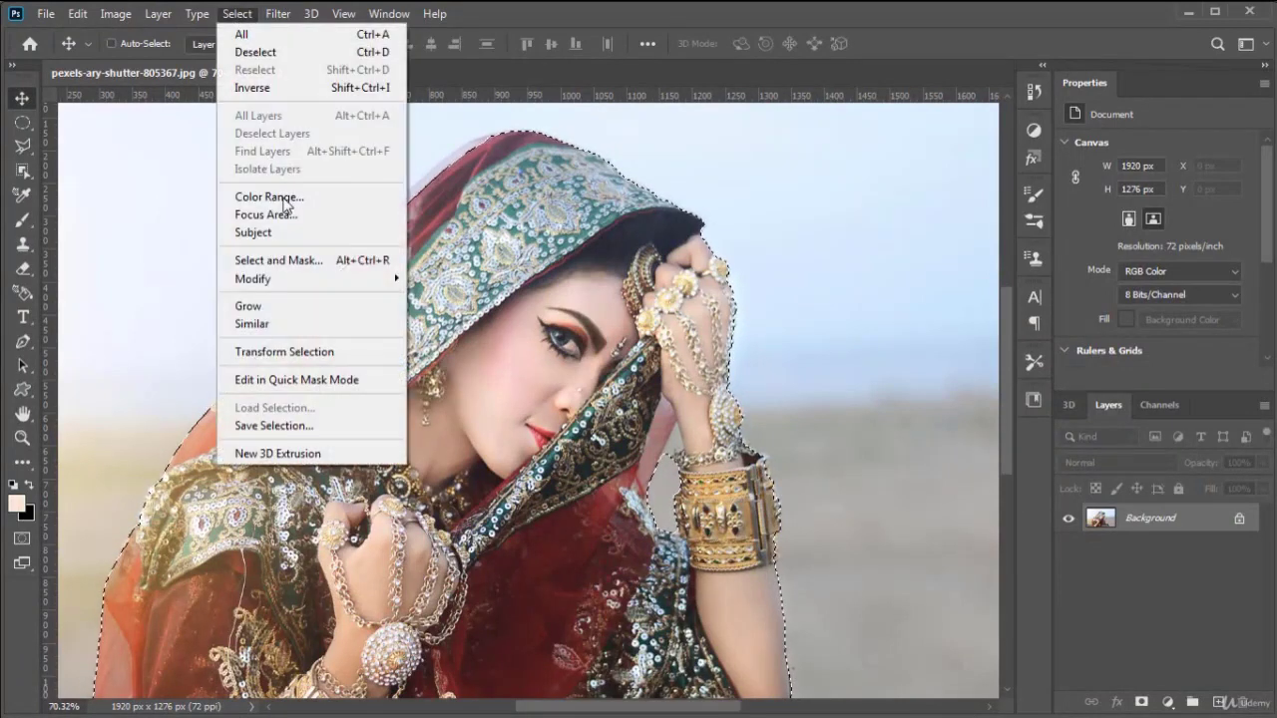
pyautogui.moveTo(332, 285)
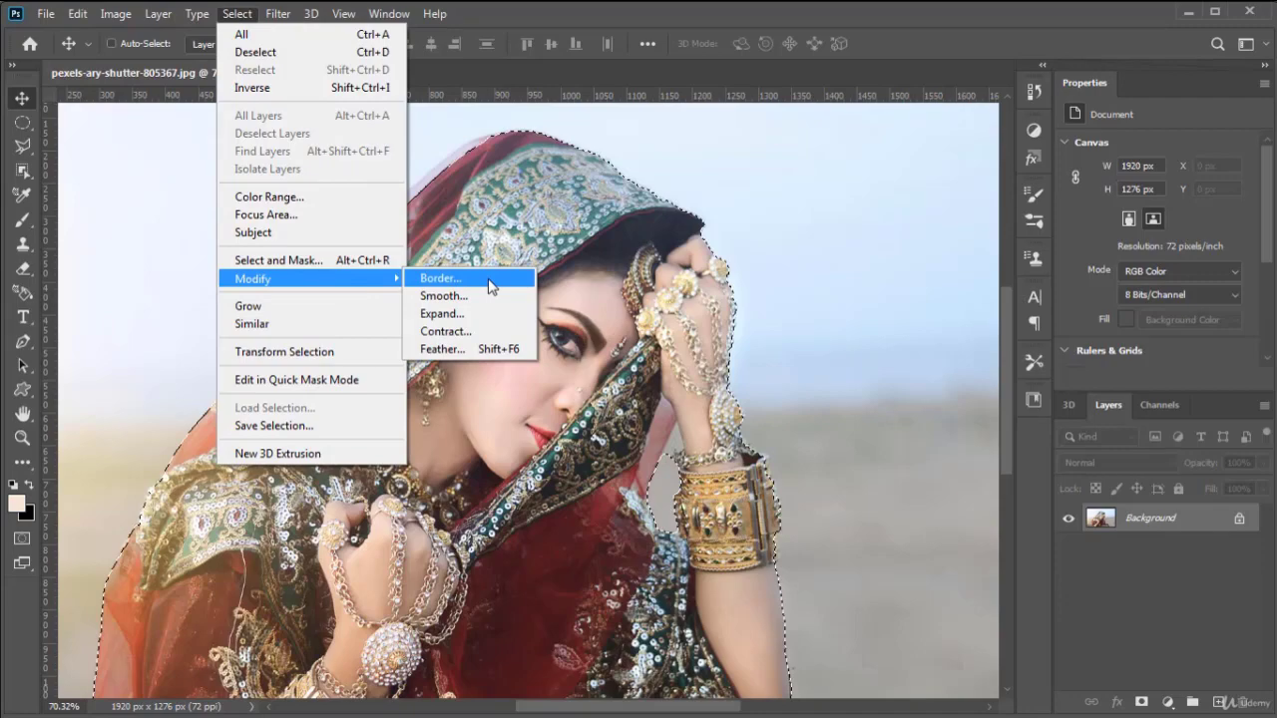
pyautogui.click(723, 287)
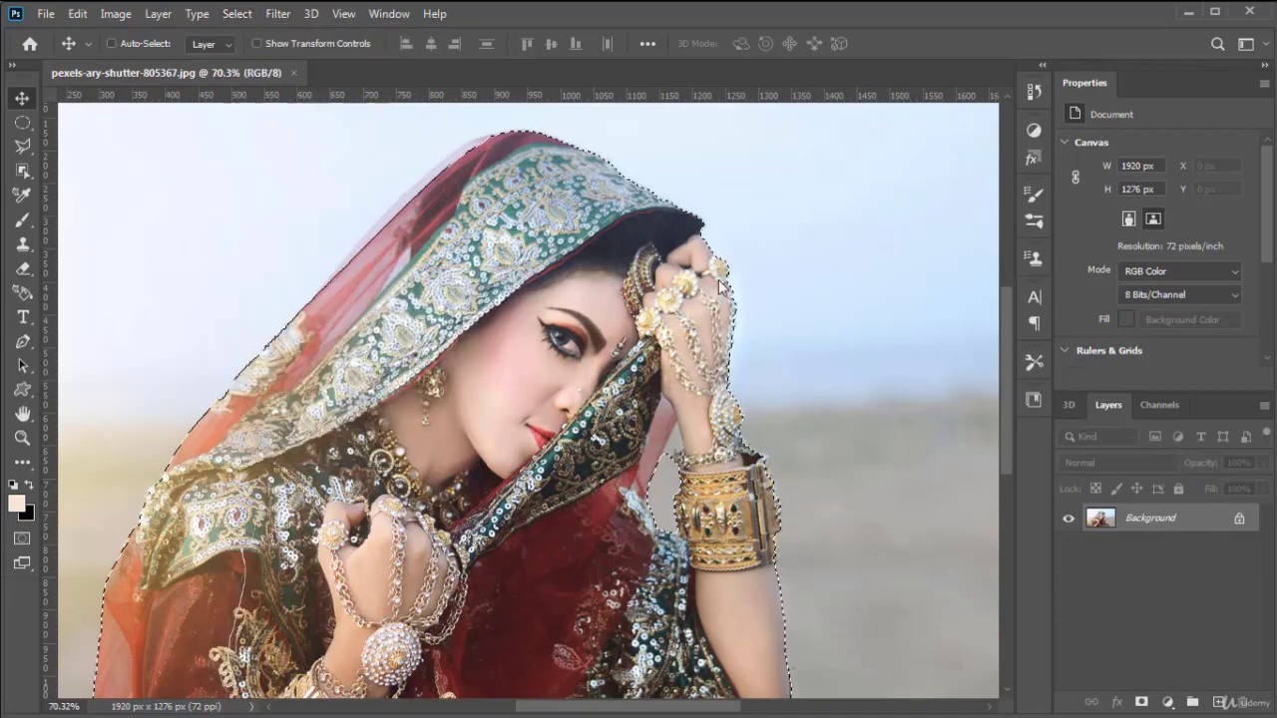
pyautogui.scroll(8, 668, 174)
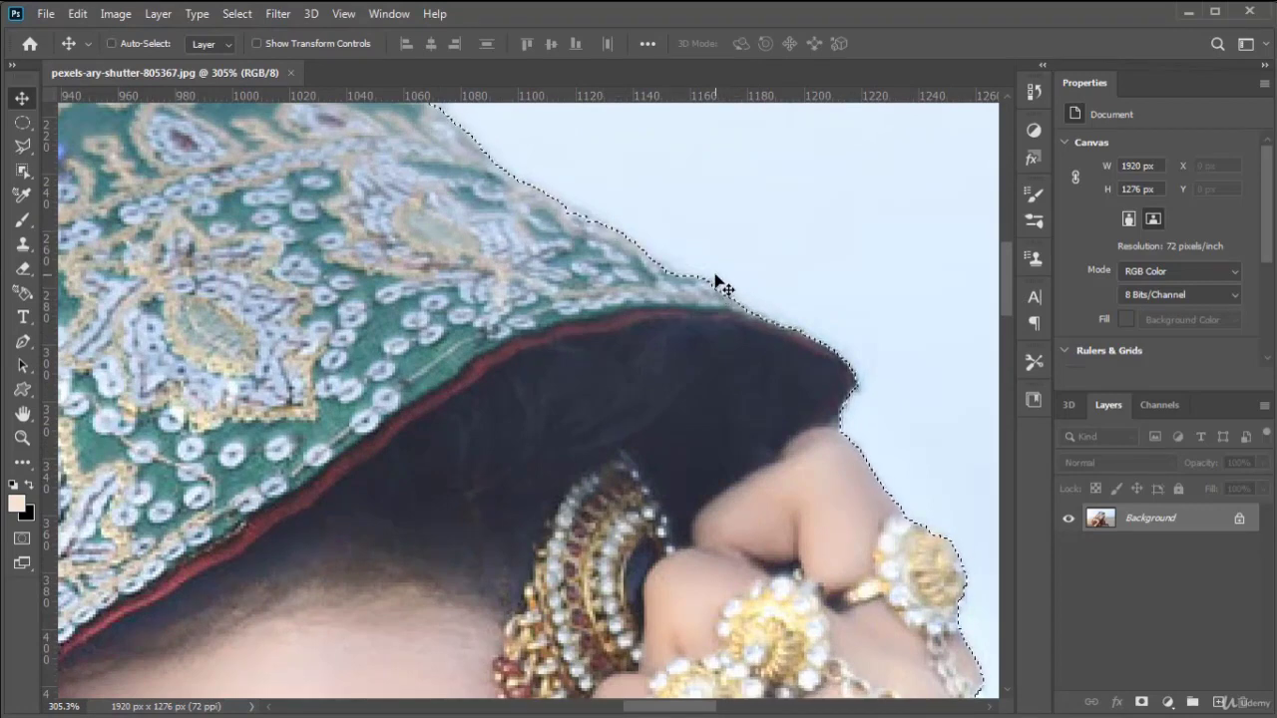
pyautogui.click(237, 14)
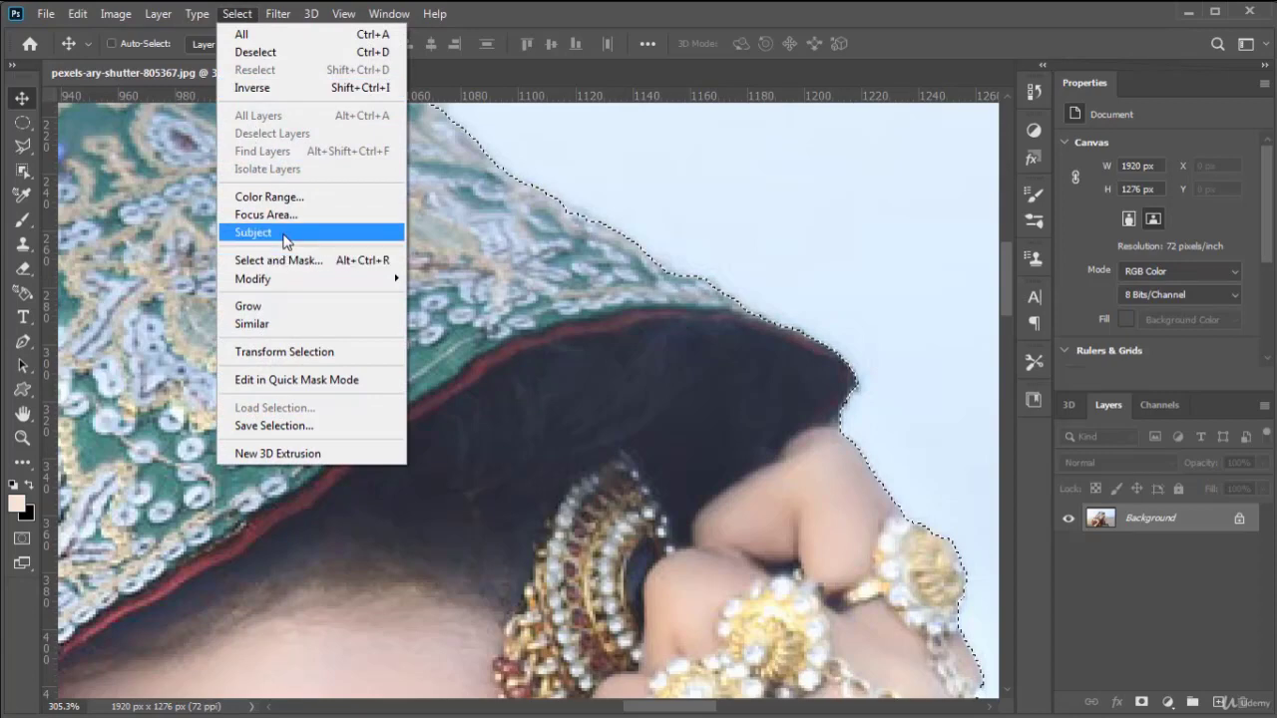
pyautogui.moveTo(305, 285)
pyautogui.click(457, 280)
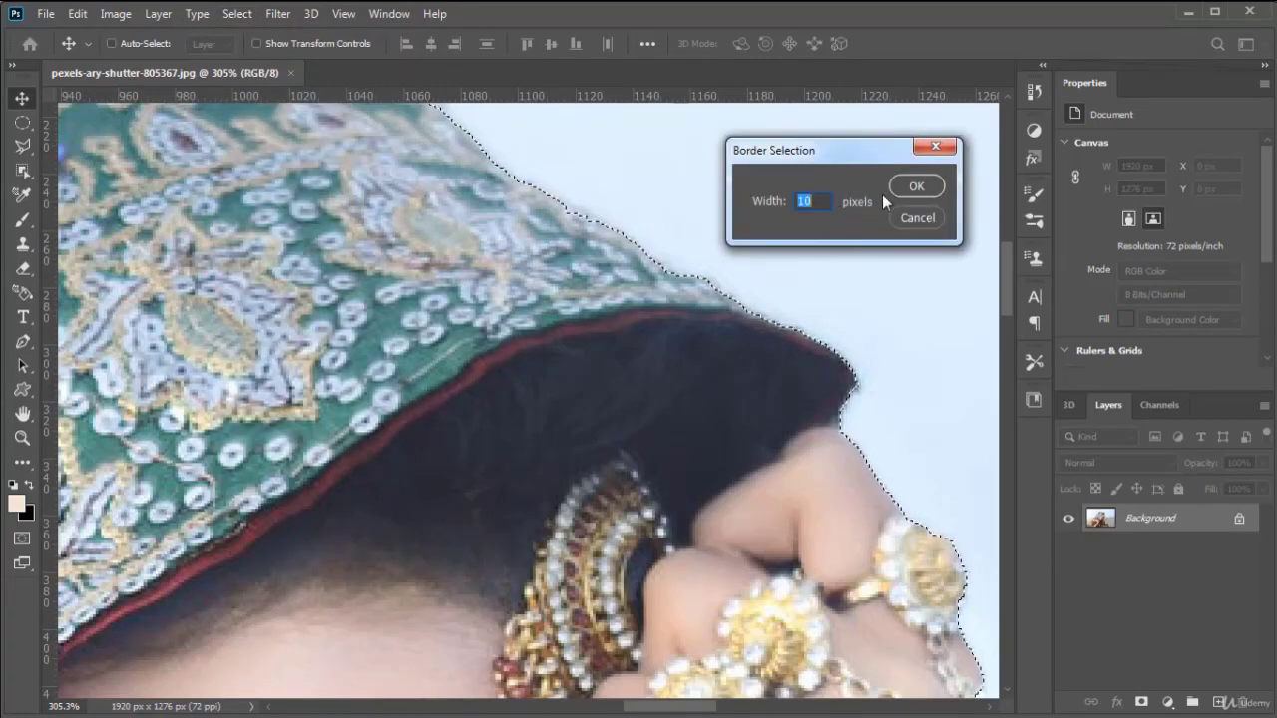
pyautogui.click(909, 186)
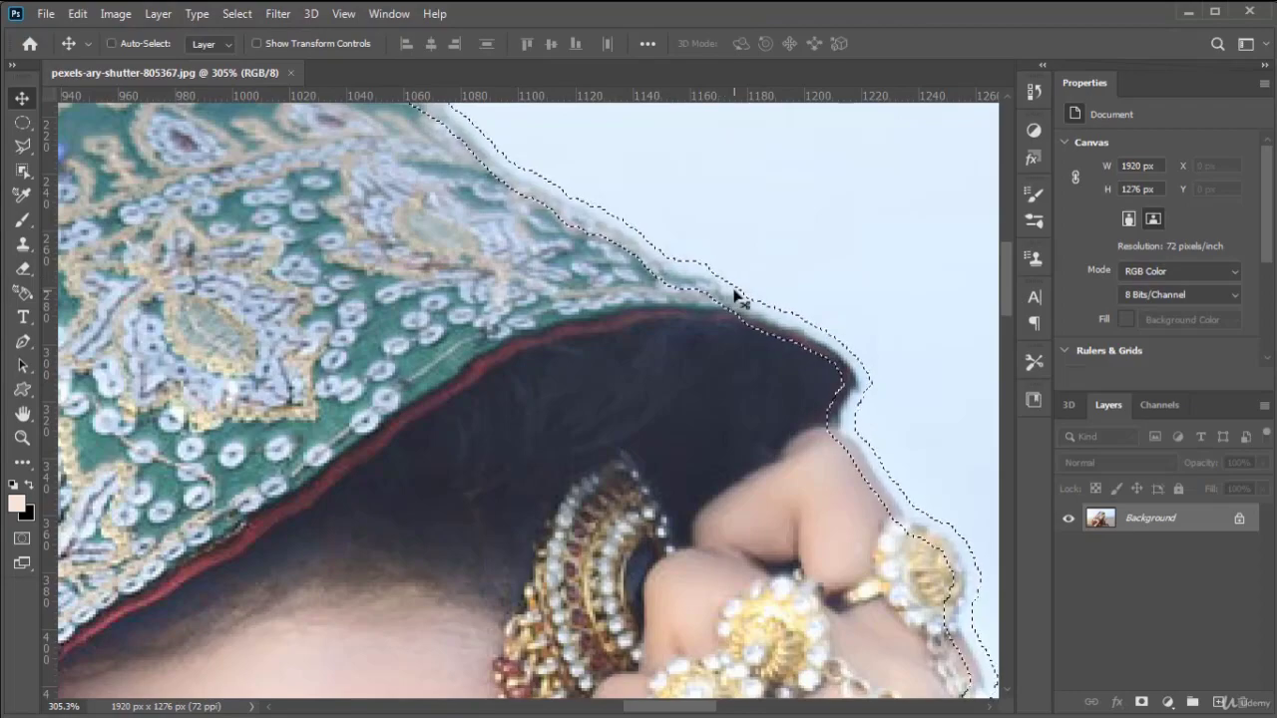
# Inspect the border selection around the woman, add a new layer above the Background, and deselect
pyautogui.scroll(-8, 734, 296)
pyautogui.hotkey('ctrl', 'd')
pyautogui.moveTo(345, 501); pyautogui.dragTo(442, 379)
pyautogui.moveTo(785, 166); pyautogui.dragTo(468, 461)
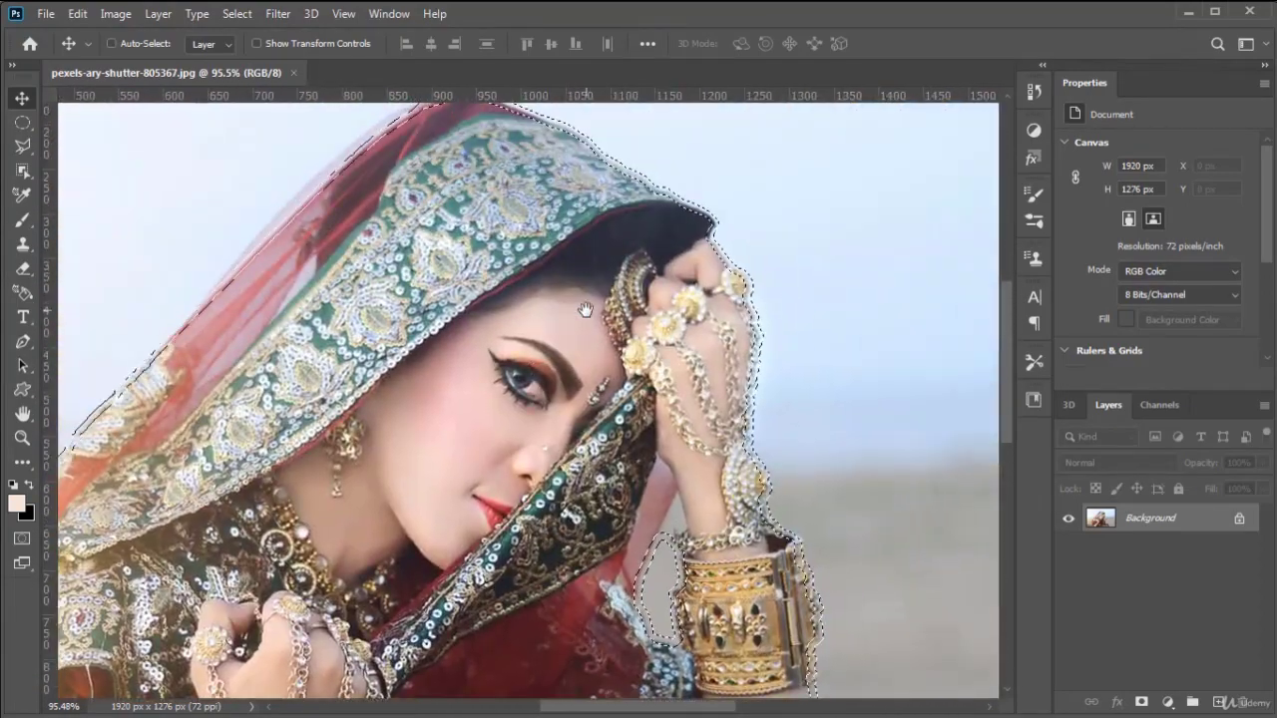
pyautogui.scroll(-3, 585, 311)
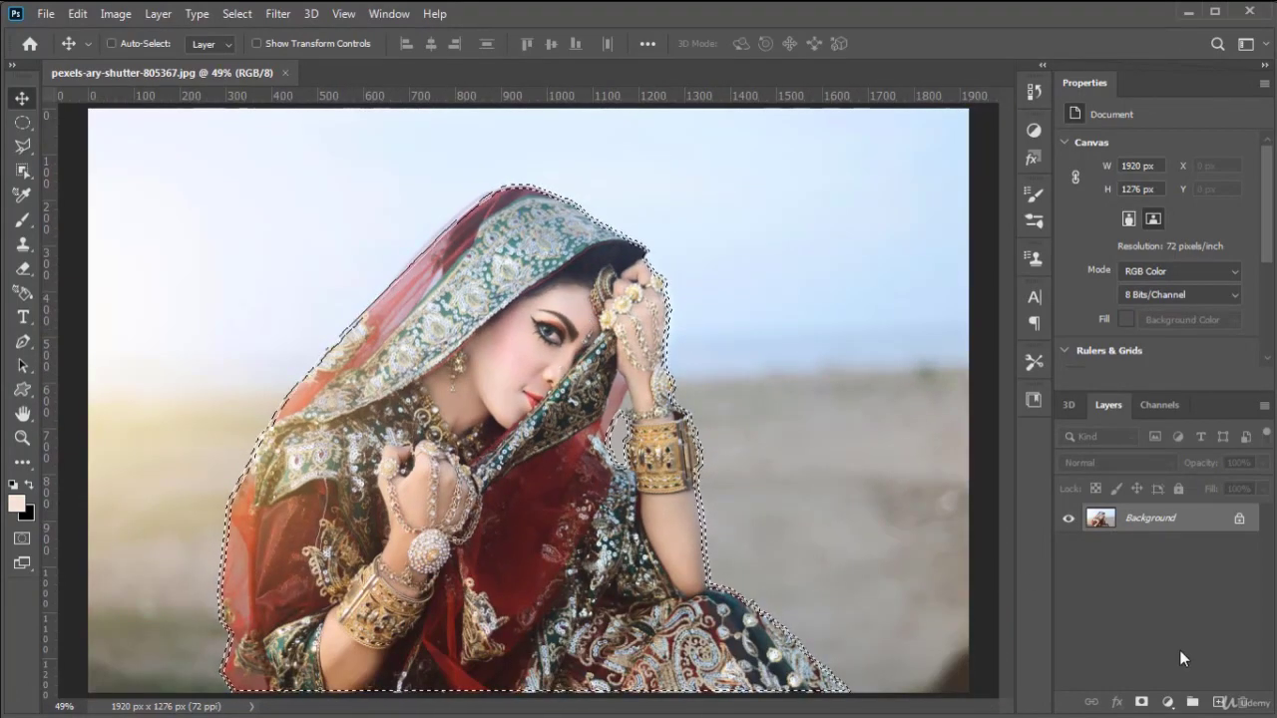
pyautogui.click(1219, 703)
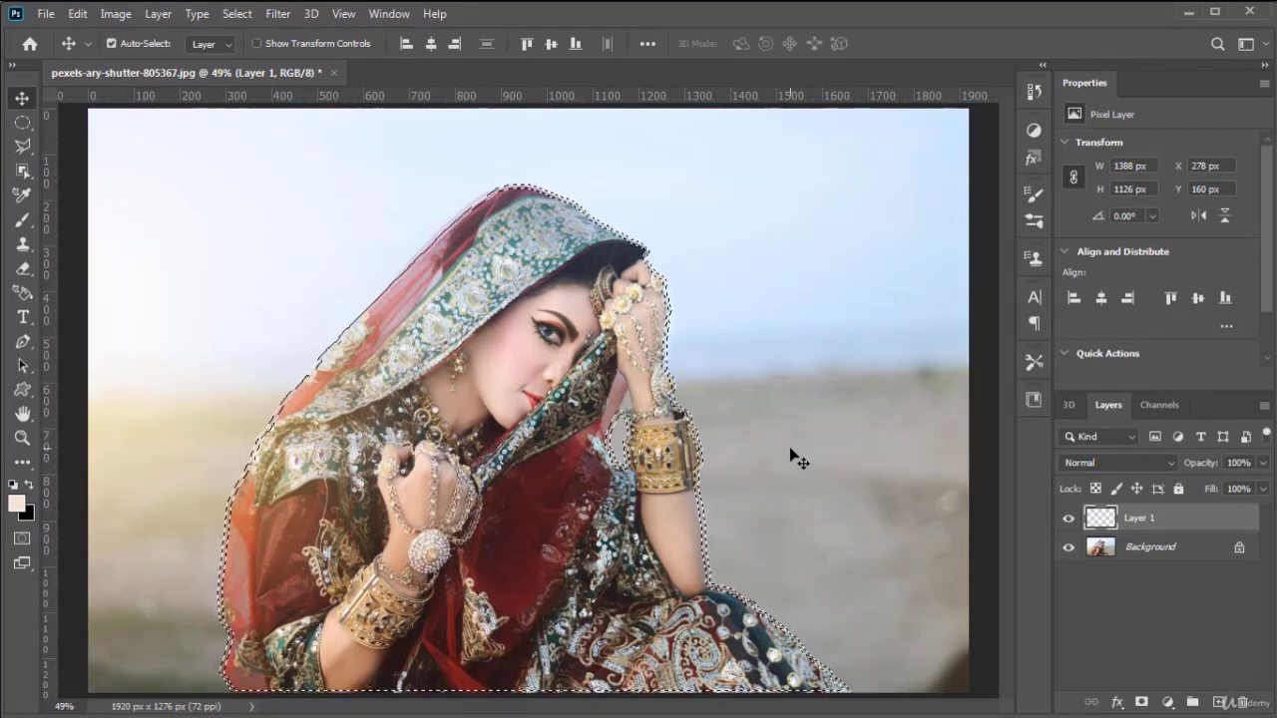
pyautogui.press('ctrl')
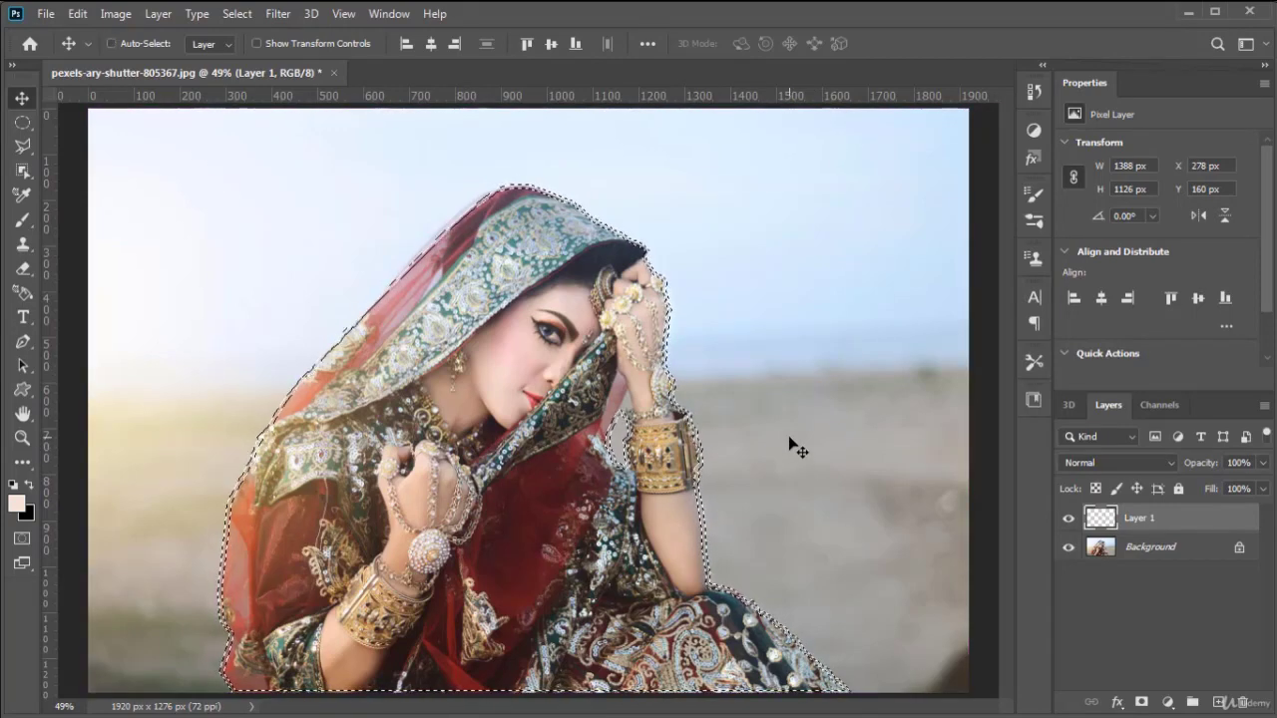
pyautogui.hotkey('ctrl', 'd')
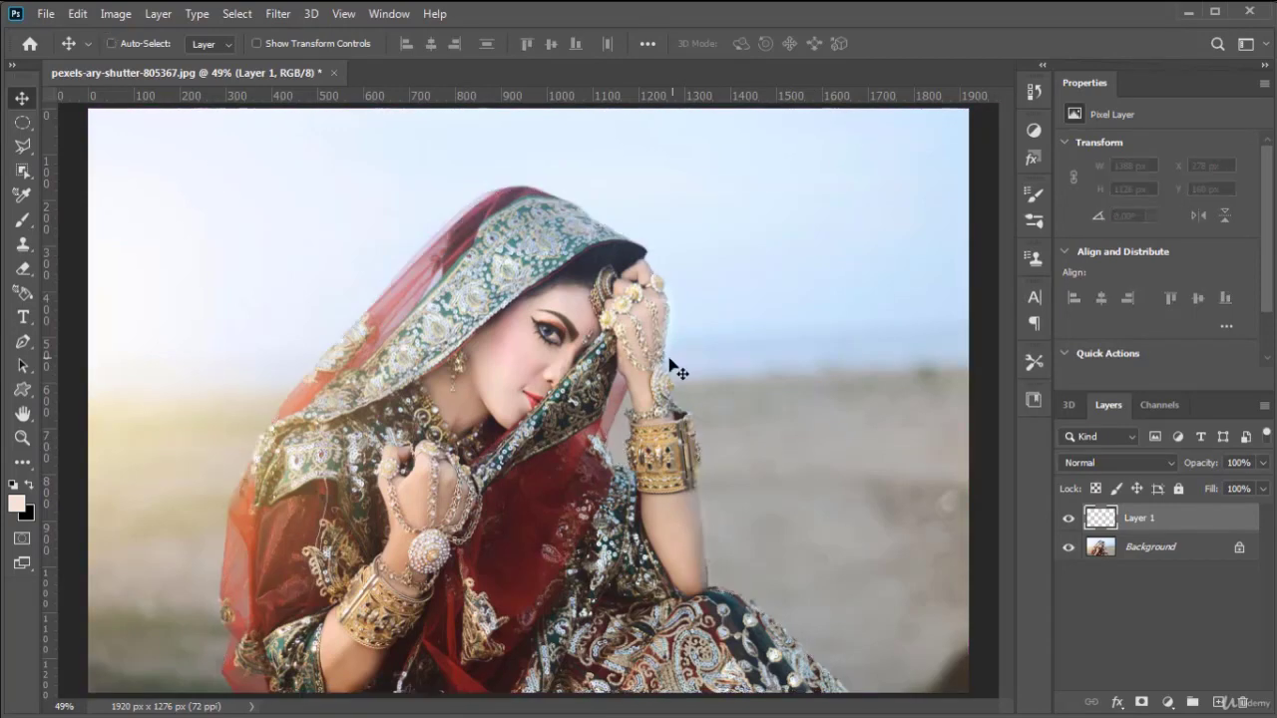
# Undo the deselection, the new layer and the border to bring back the woman's original selection
pyautogui.click(239, 14)
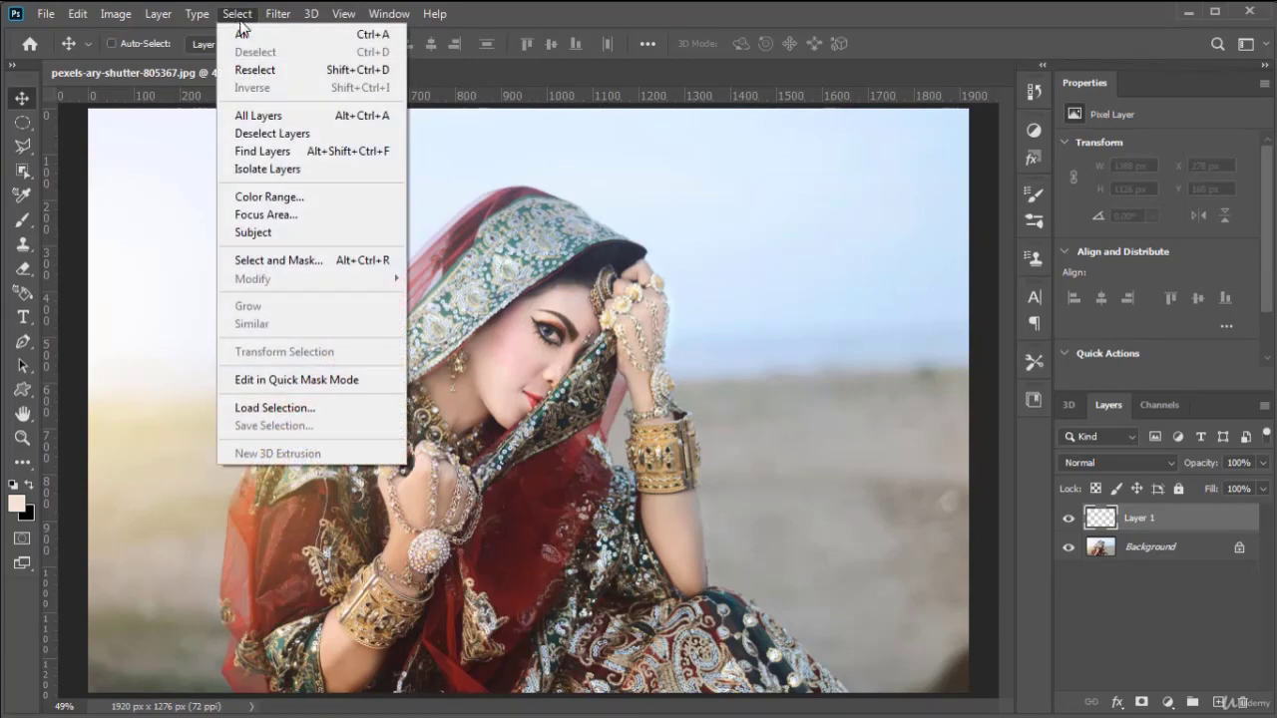
pyautogui.click(587, 326)
pyautogui.hotkey('ctrl', 'z')
pyautogui.hotkey('ctrl', 'z')
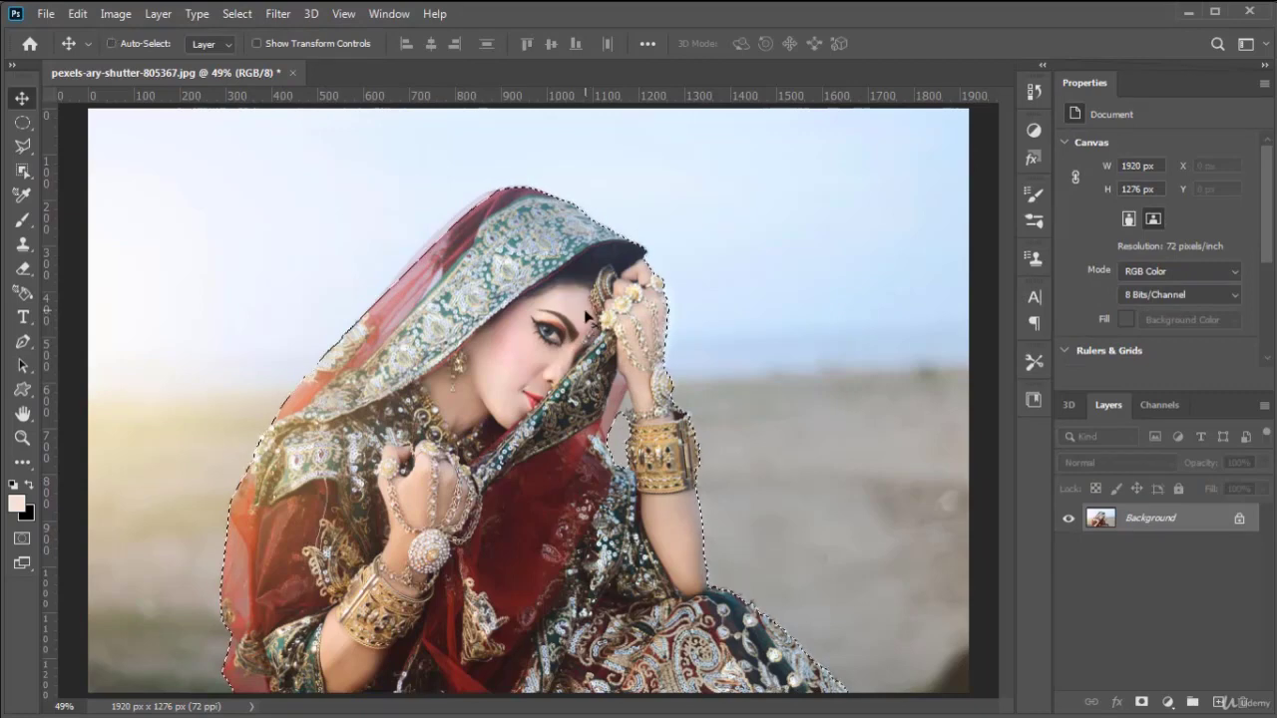
# Try the Smooth modification on the woman's selection with a sample radius of 10 pixels, checking the edge along her raised hand
pyautogui.click(240, 14)
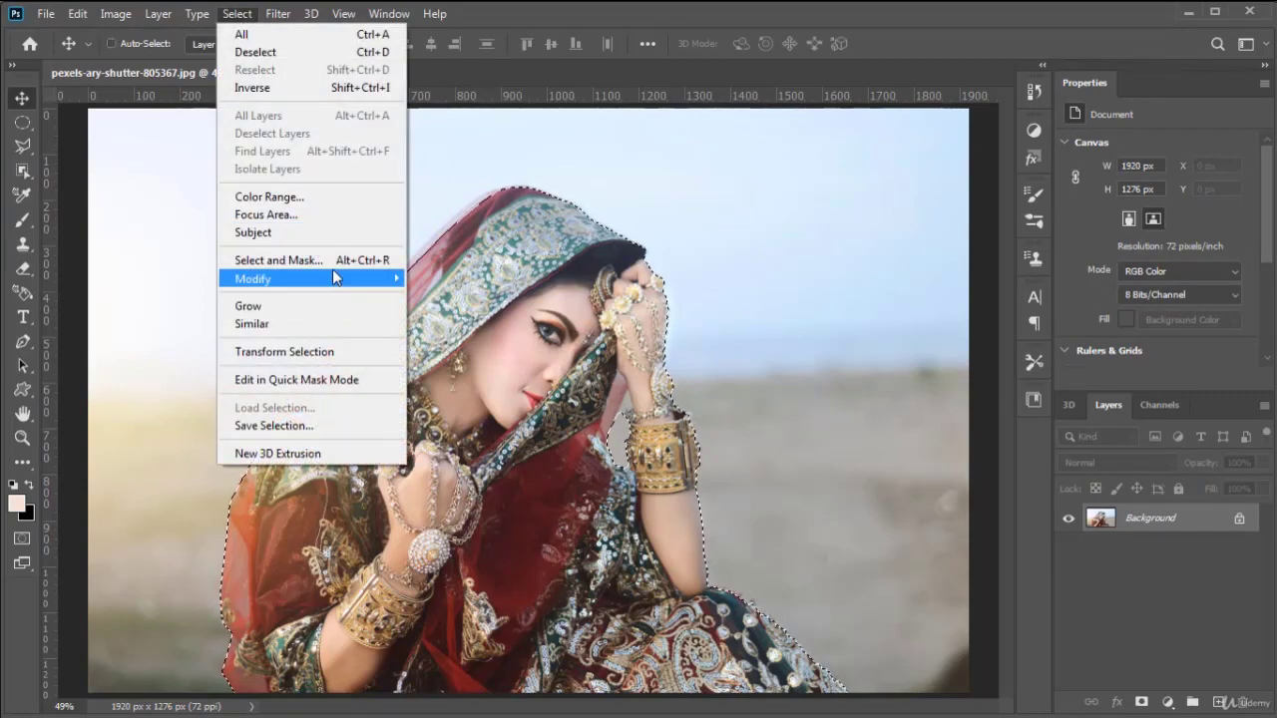
pyautogui.moveTo(339, 278)
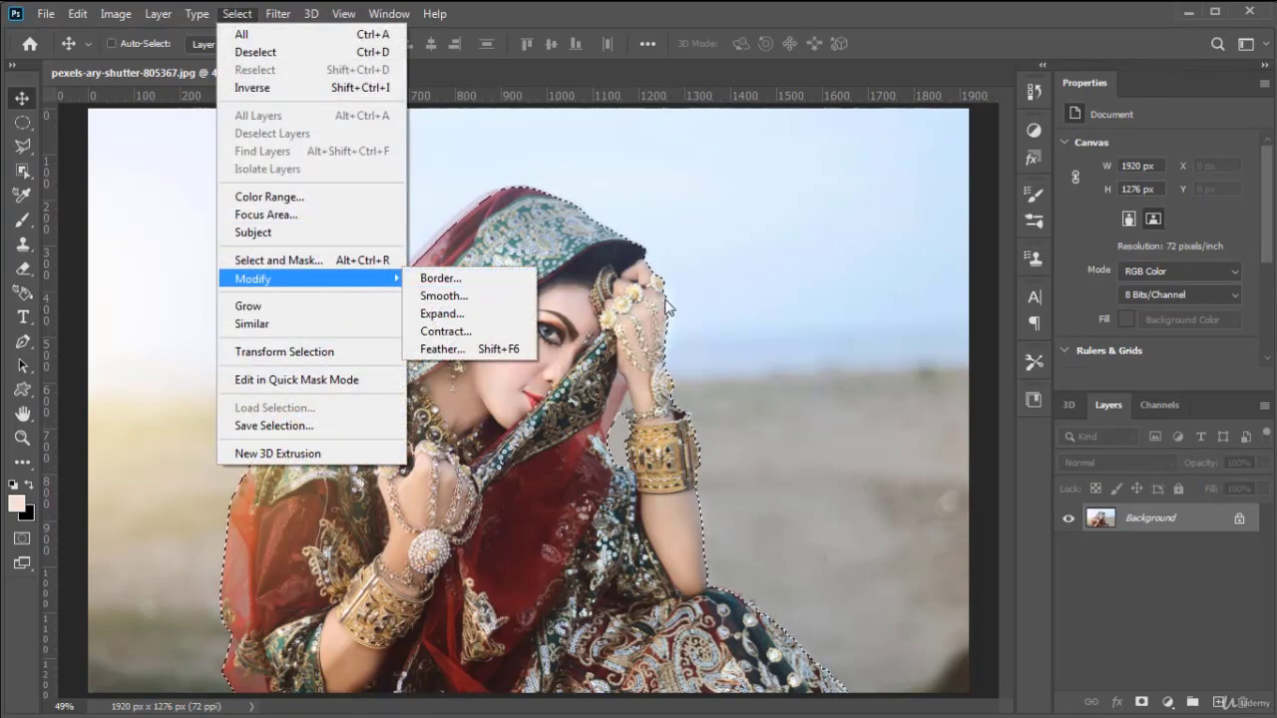
pyautogui.click(788, 307)
pyautogui.scroll(8, 693, 300)
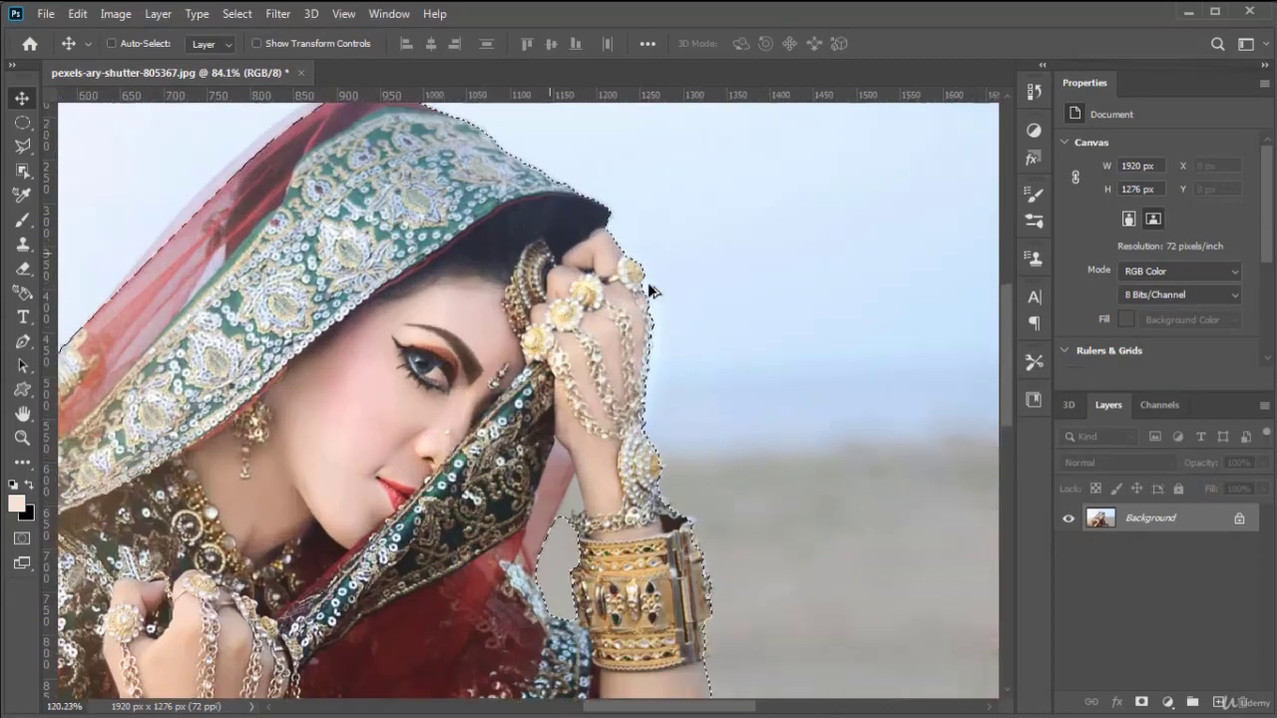
pyautogui.scroll(5, 653, 353)
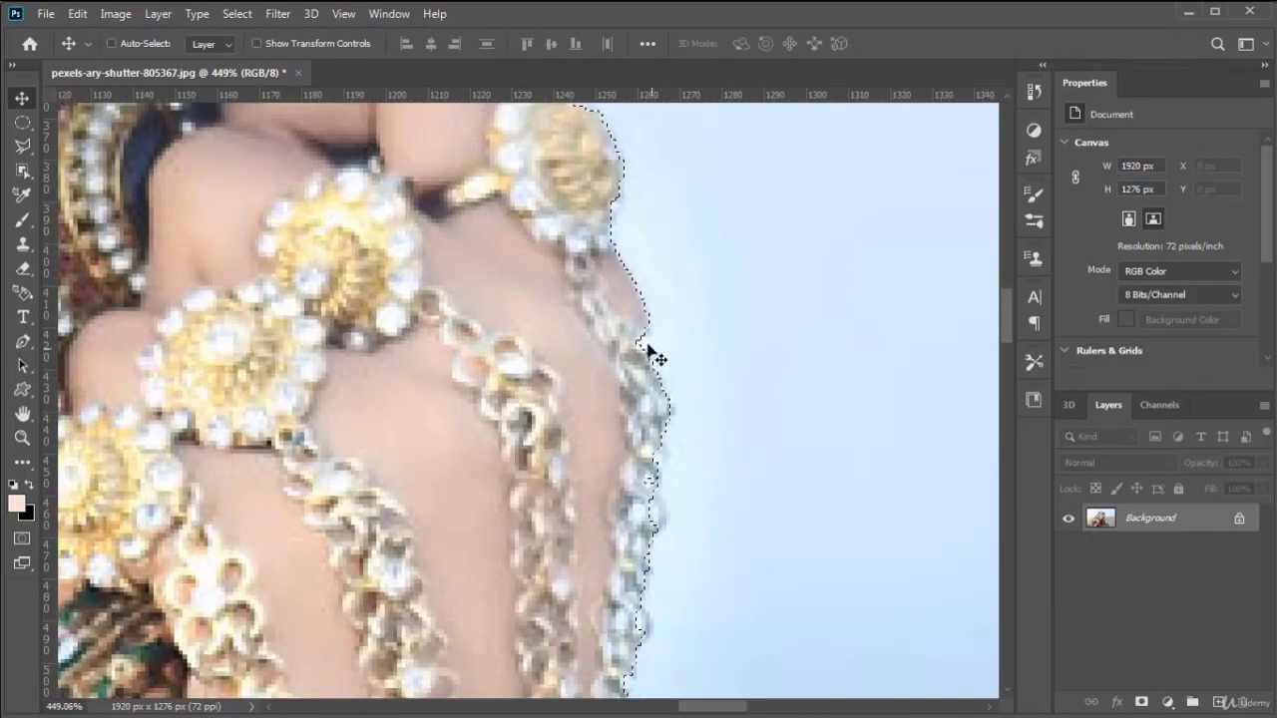
pyautogui.click(236, 13)
pyautogui.moveTo(311, 280)
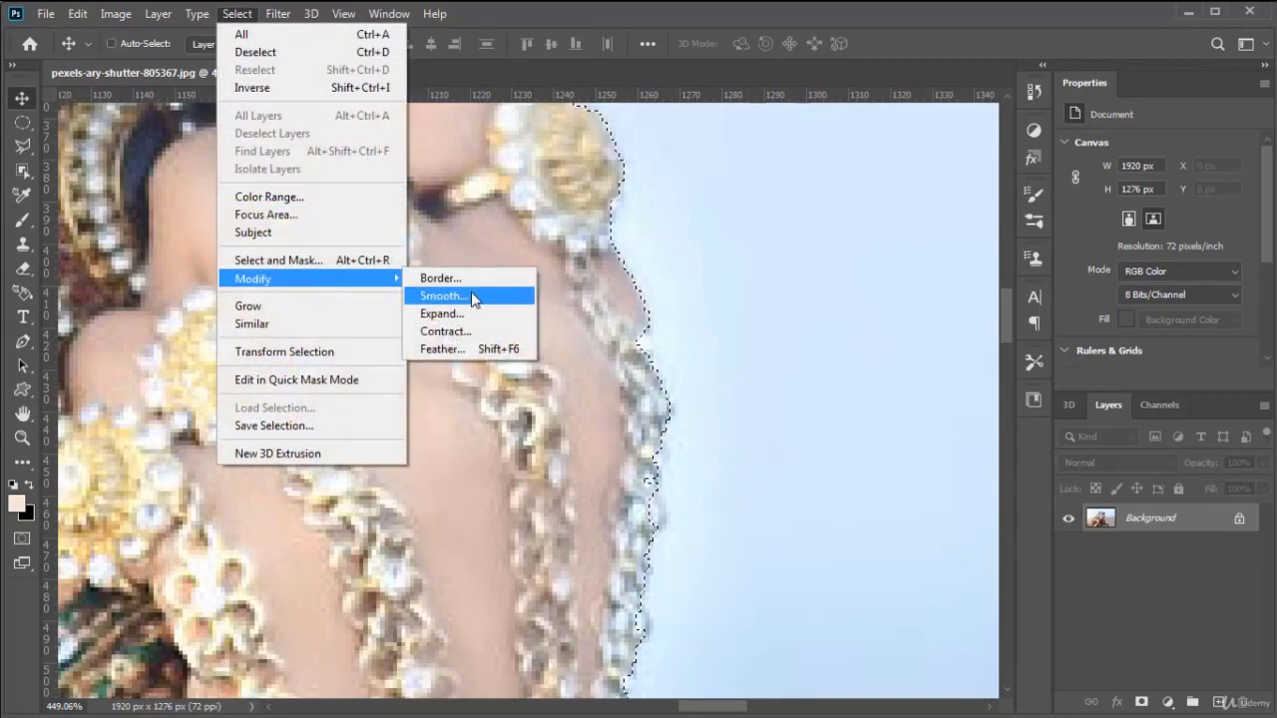
pyautogui.click(473, 297)
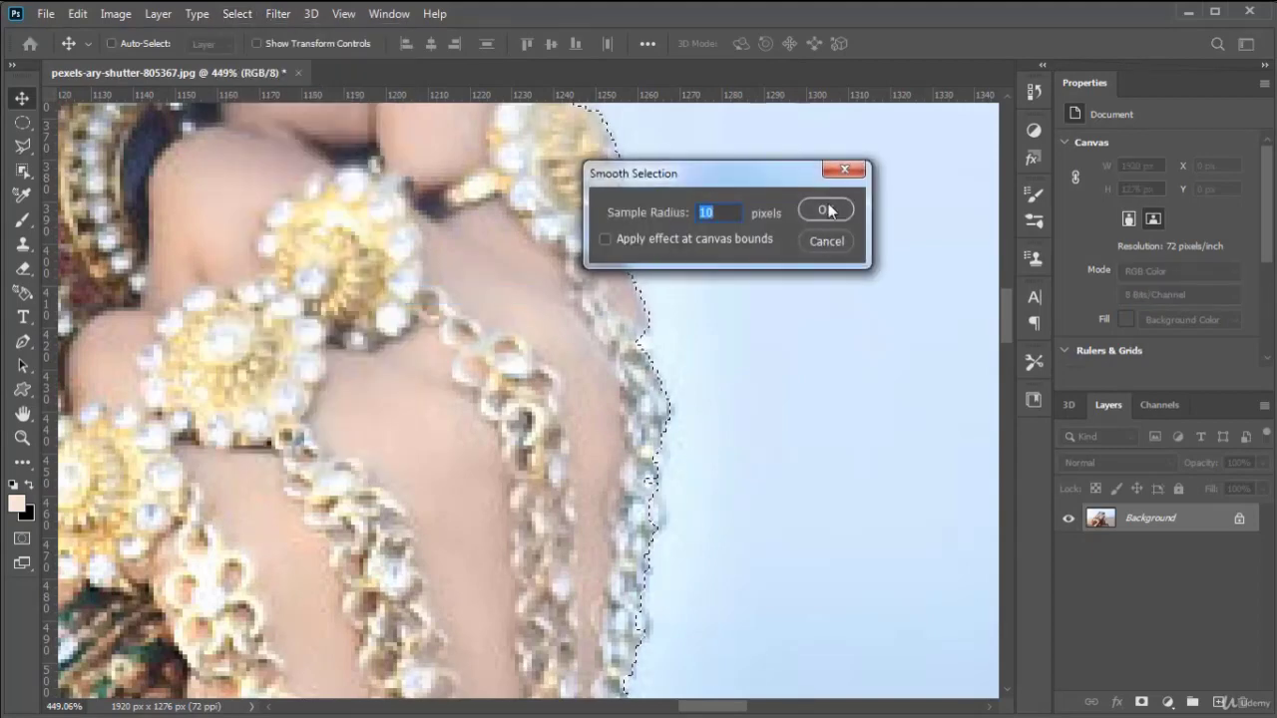
pyautogui.click(826, 211)
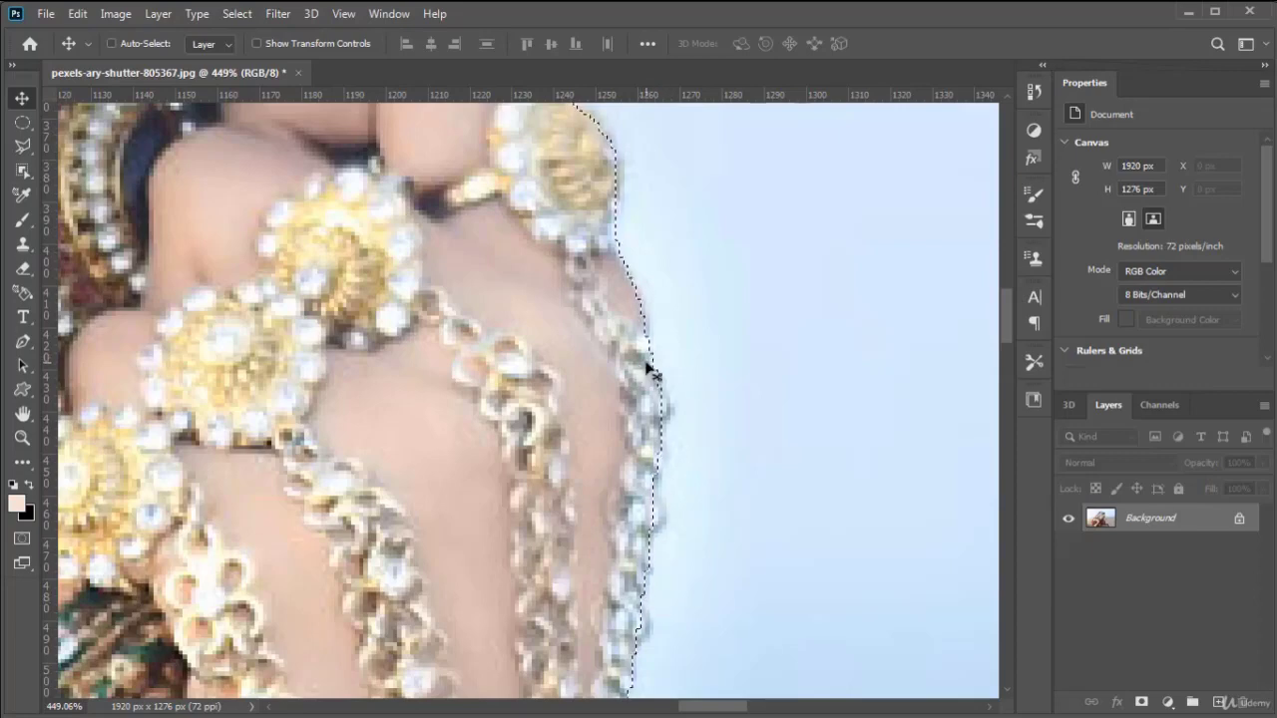
pyautogui.hotkey('ctrl', 'z')
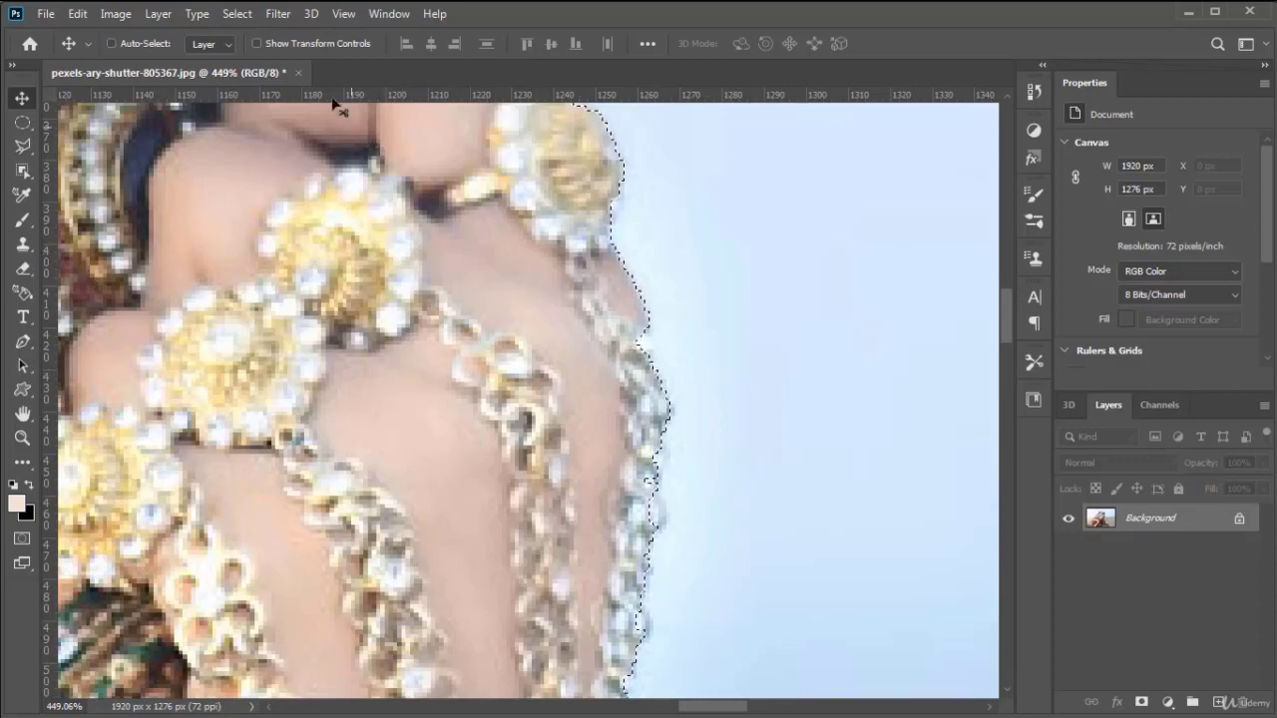
# Expand the woman's selection by 10 pixels with the Expand modification
pyautogui.click(253, 14)
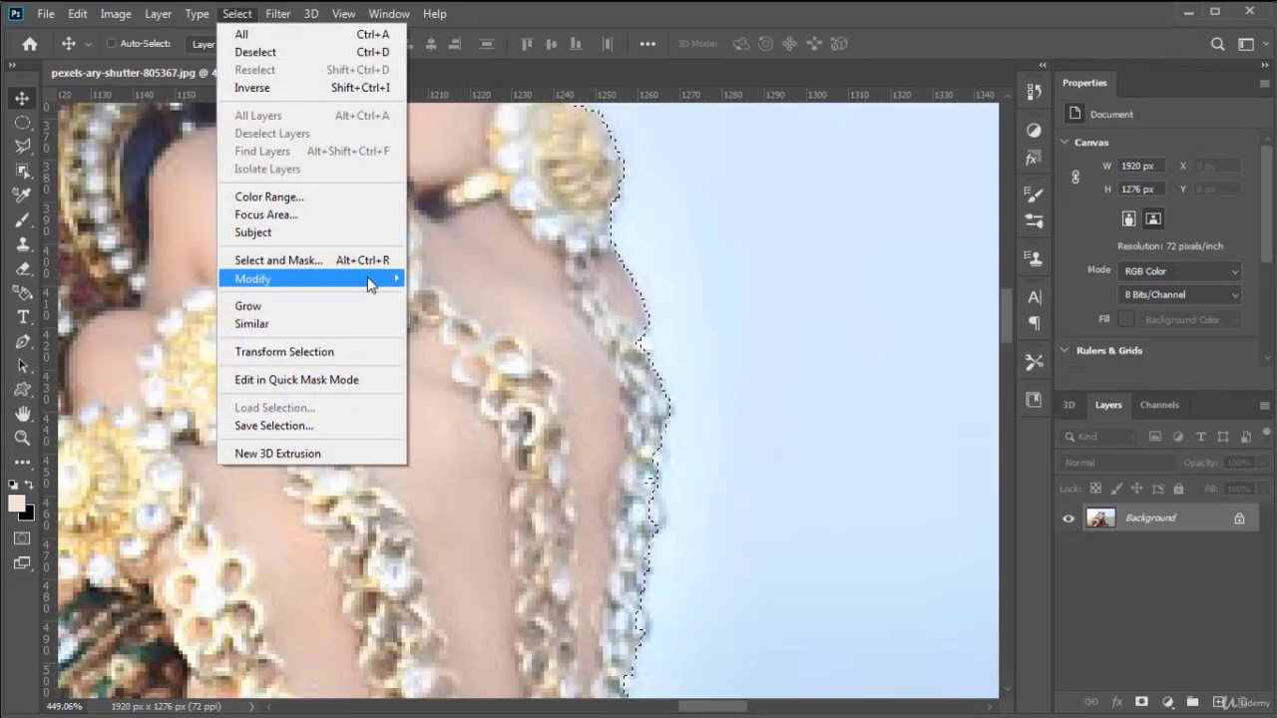
pyautogui.moveTo(371, 279)
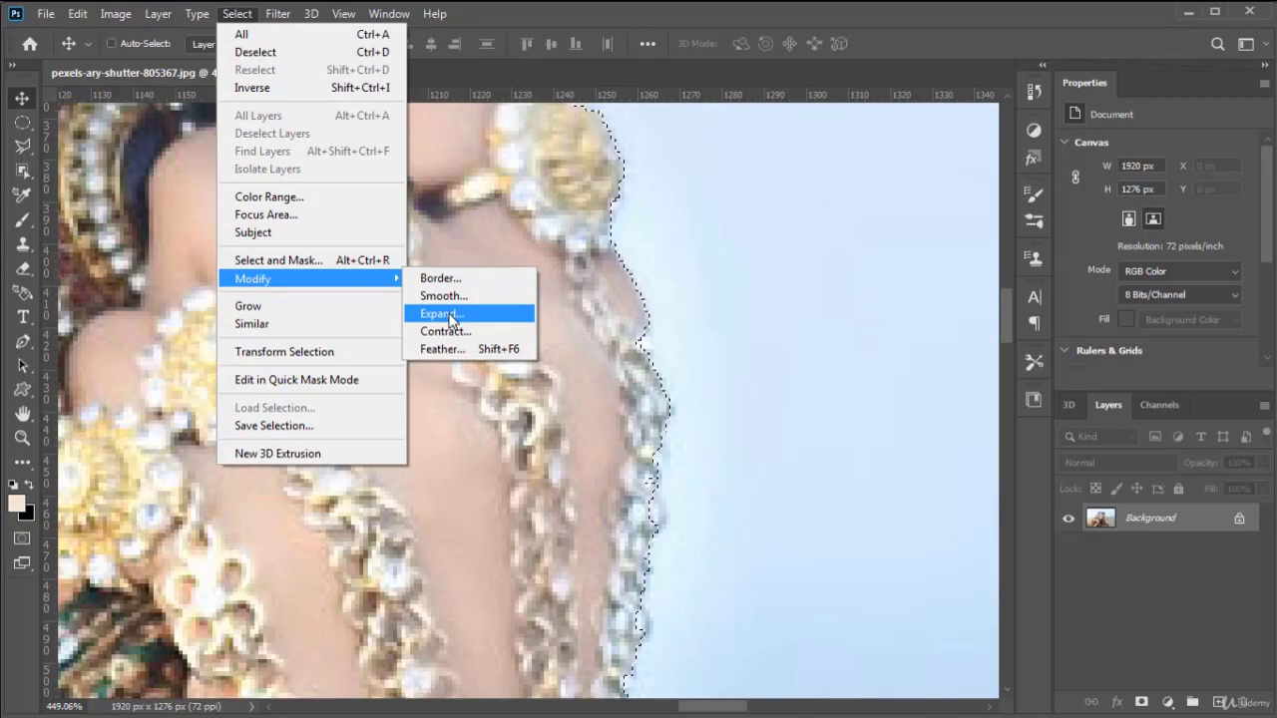
pyautogui.click(444, 315)
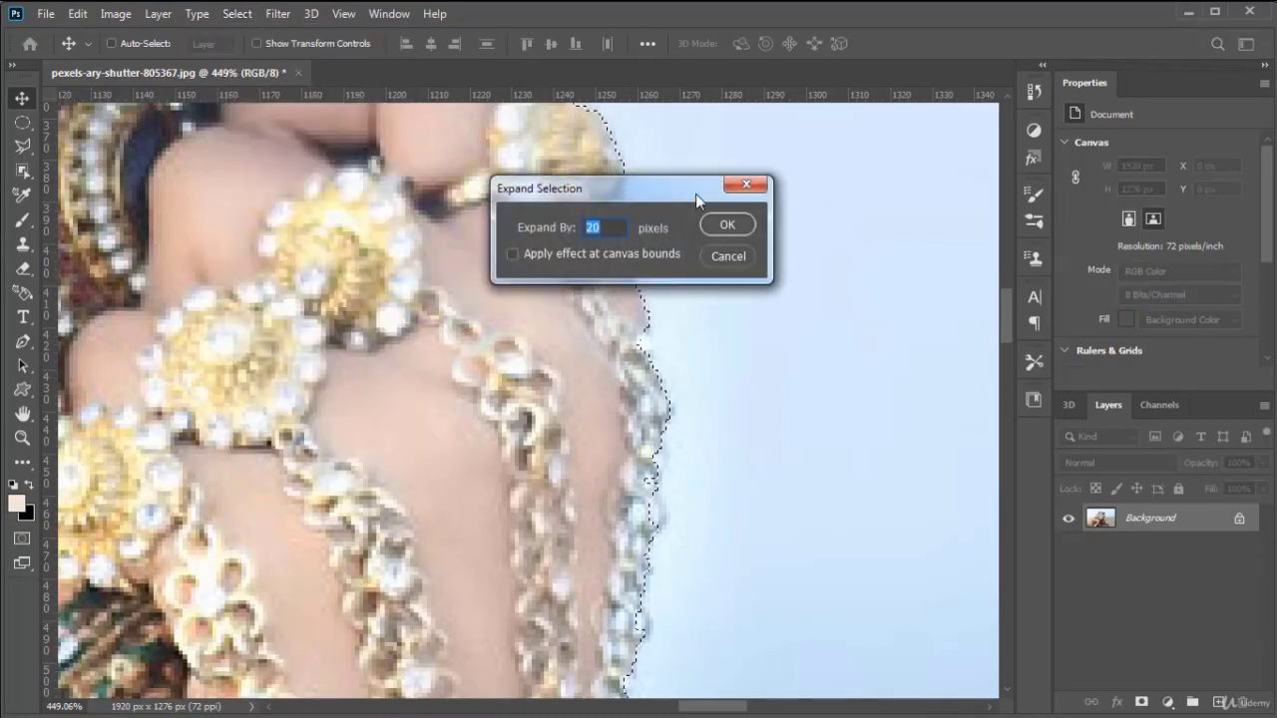
pyautogui.moveTo(695, 193); pyautogui.dragTo(919, 184)
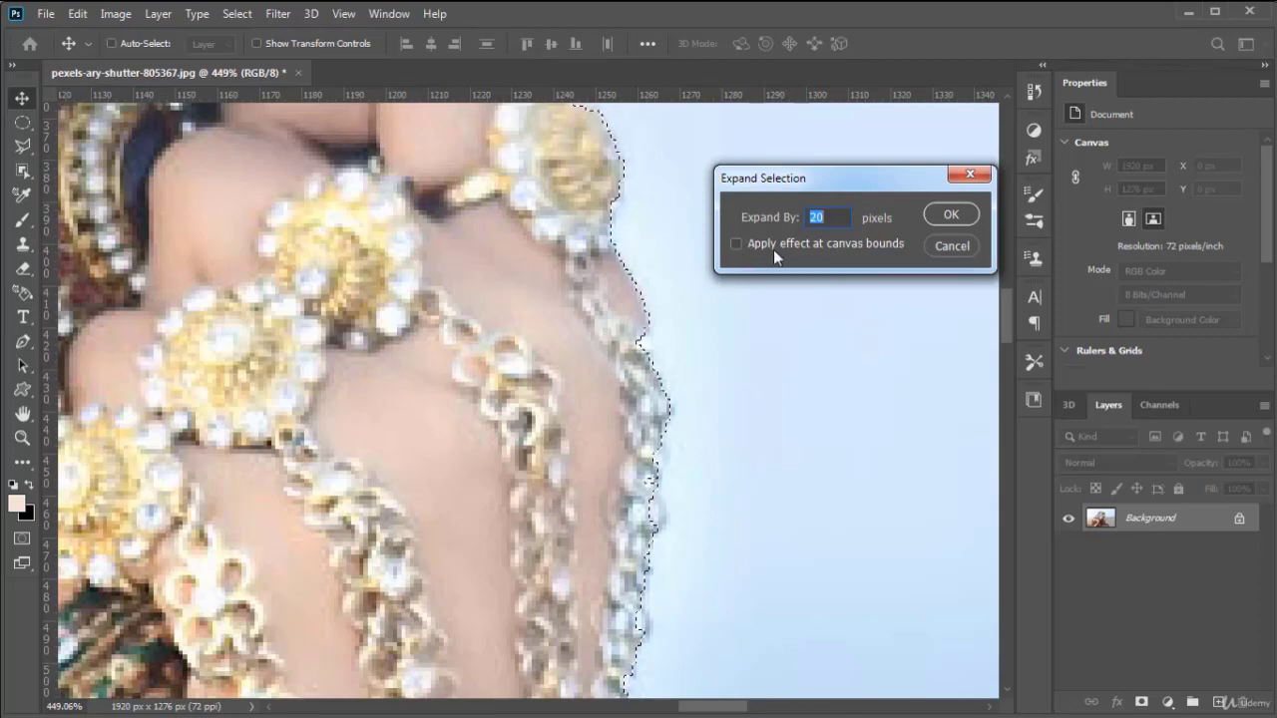
pyautogui.write('10')
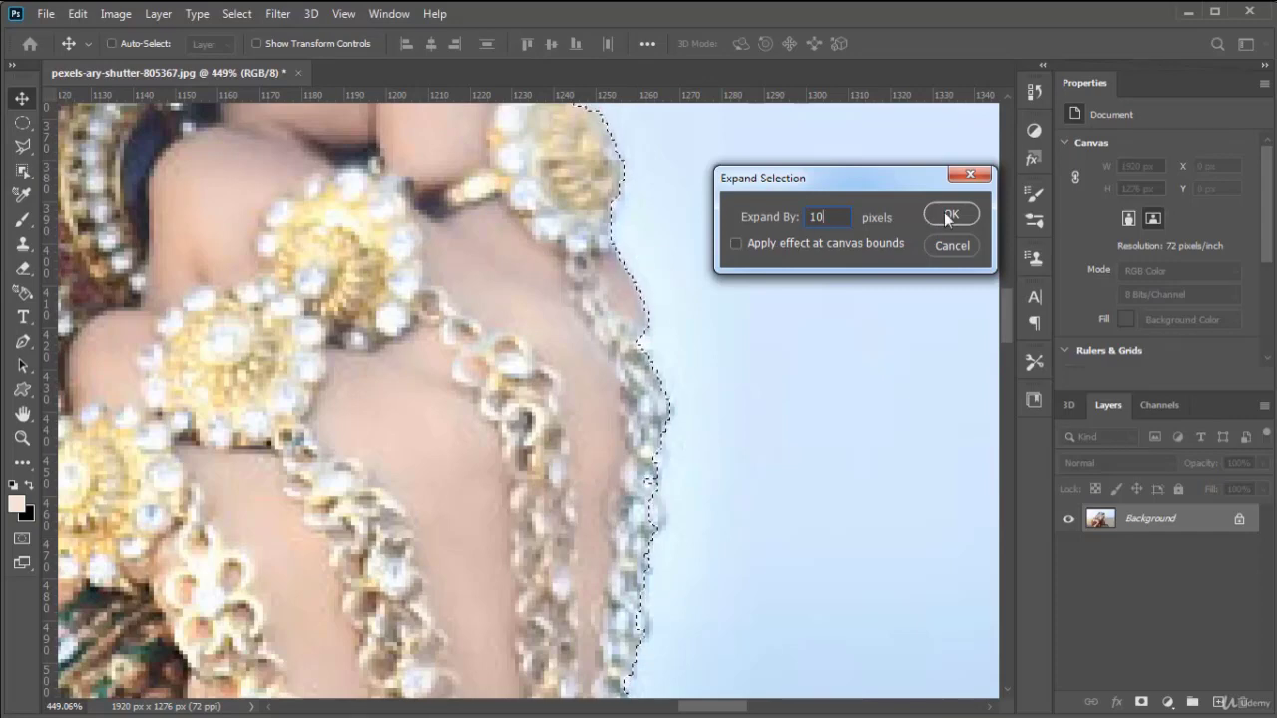
pyautogui.click(948, 213)
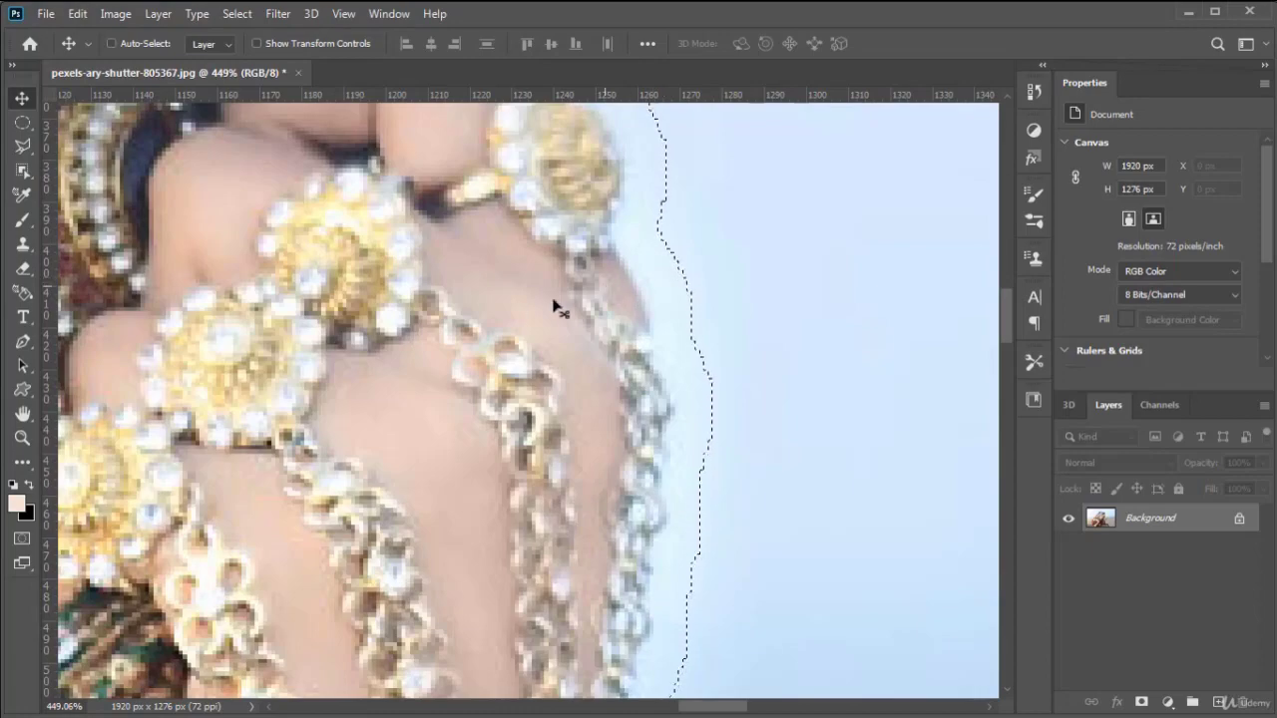
# Examine the expanded selection outline along the veil and the raised hand, and undo the expansion
pyautogui.moveTo(204, 112); pyautogui.dragTo(670, 416)
pyautogui.moveTo(381, 222); pyautogui.dragTo(715, 447)
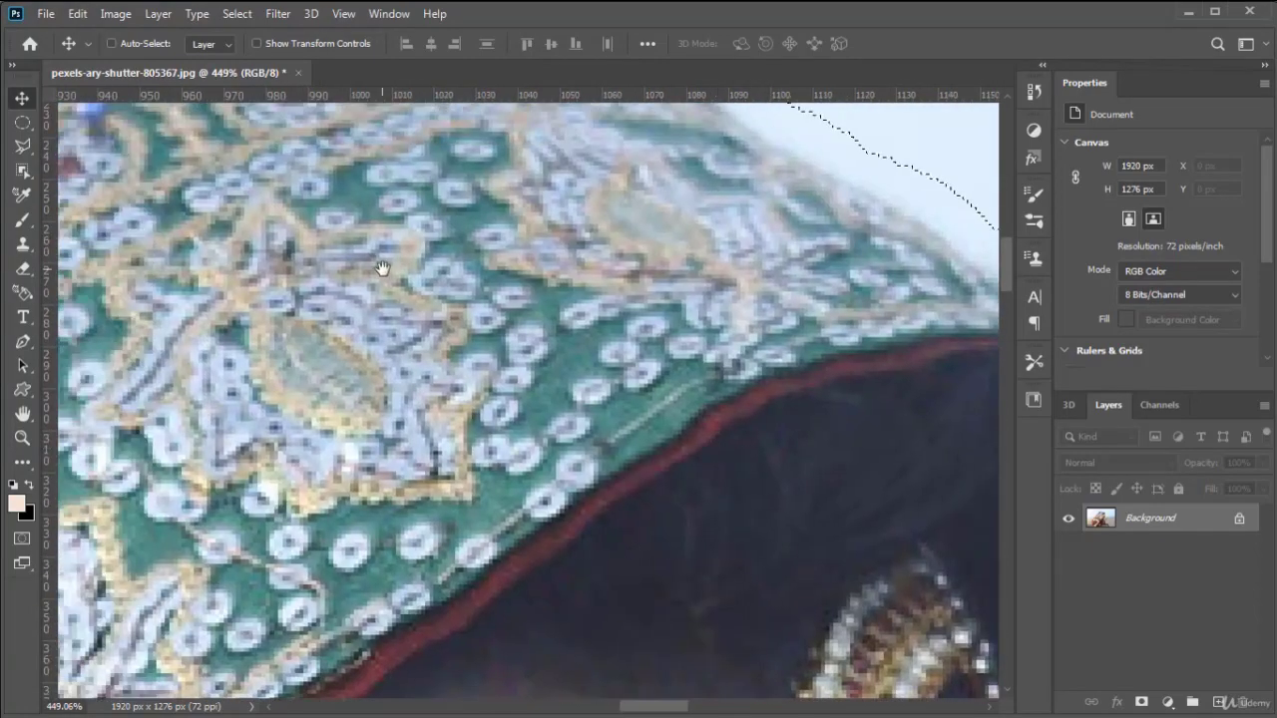
pyautogui.moveTo(382, 268); pyautogui.dragTo(744, 530)
pyautogui.moveTo(317, 385); pyautogui.dragTo(827, 499)
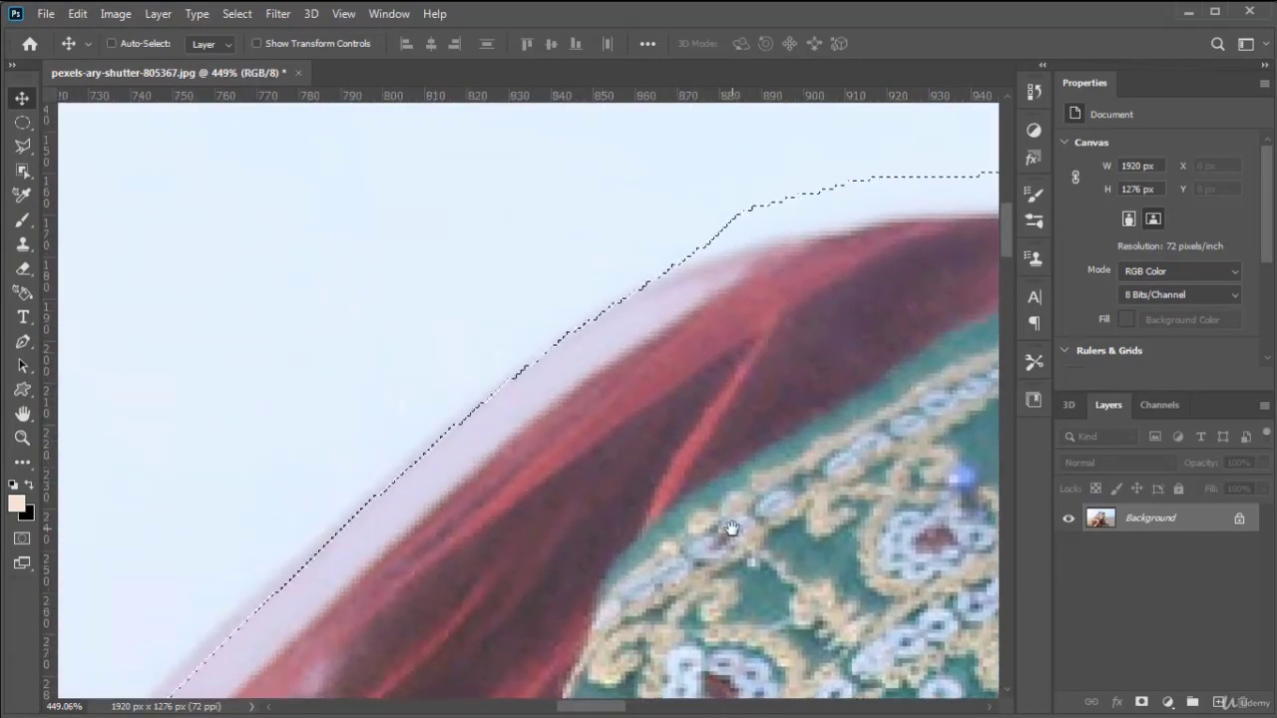
pyautogui.moveTo(733, 528); pyautogui.dragTo(514, 379)
pyautogui.moveTo(784, 471); pyautogui.dragTo(483, 281)
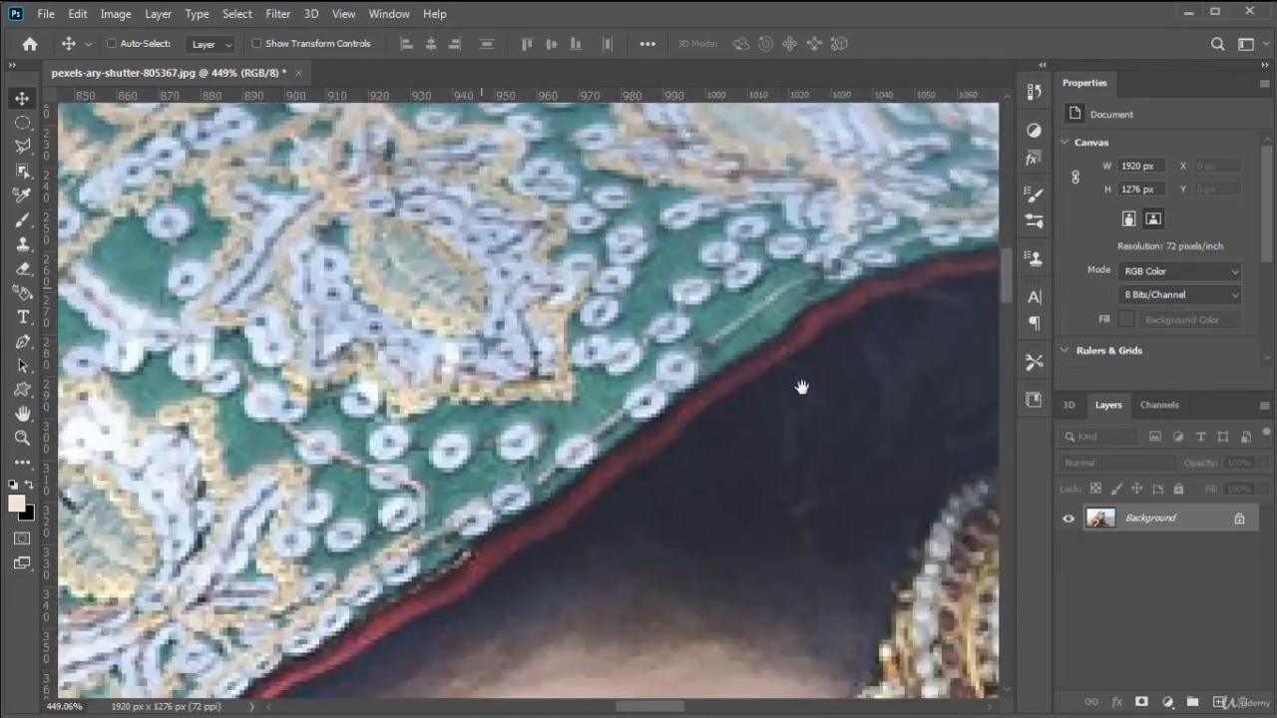
pyautogui.moveTo(802, 387); pyautogui.dragTo(349, 277)
pyautogui.moveTo(269, 340); pyautogui.dragTo(848, 374)
pyautogui.moveTo(249, 334); pyautogui.dragTo(787, 419)
pyautogui.moveTo(305, 407); pyautogui.dragTo(824, 428)
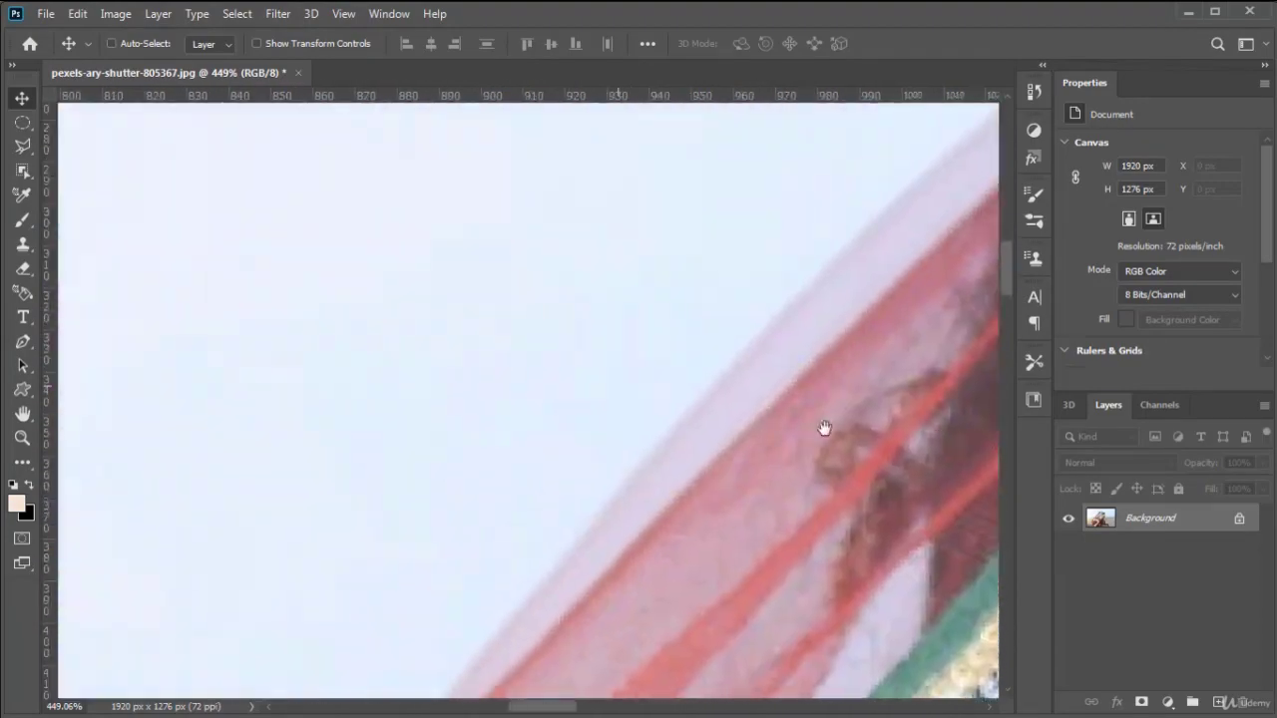
pyautogui.moveTo(841, 516); pyautogui.dragTo(348, 288)
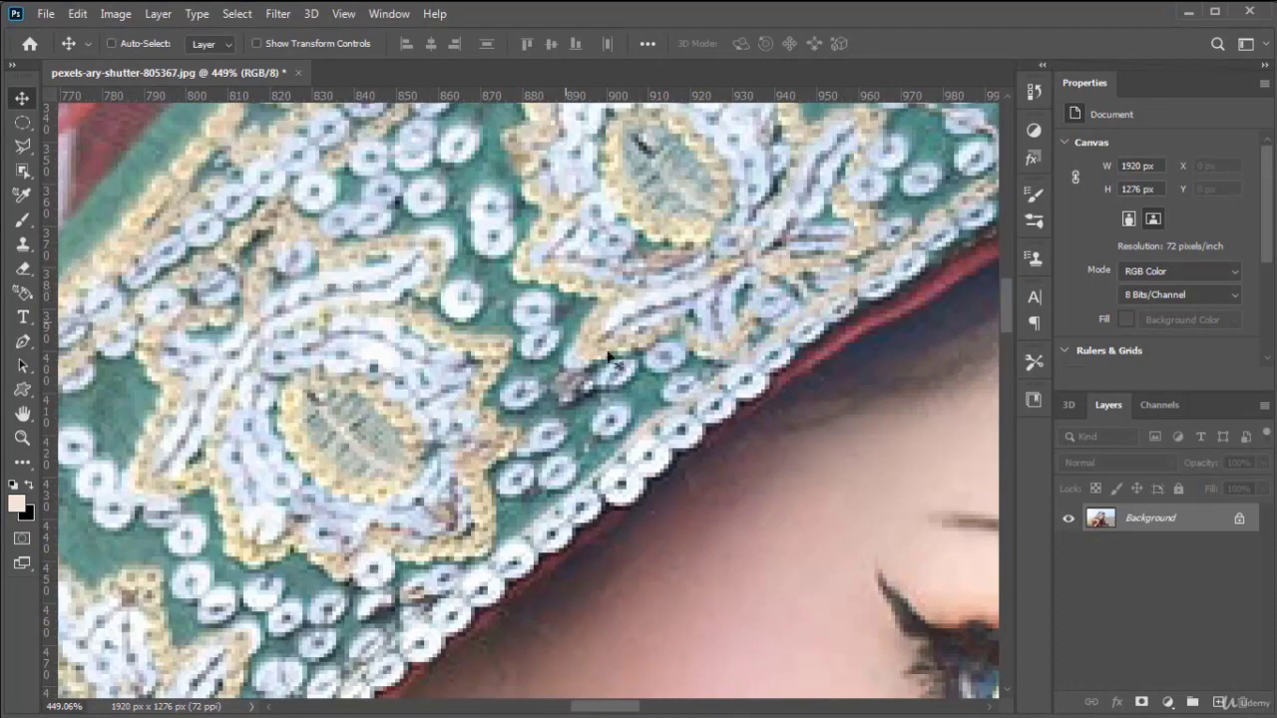
pyautogui.scroll(-10, 654, 374)
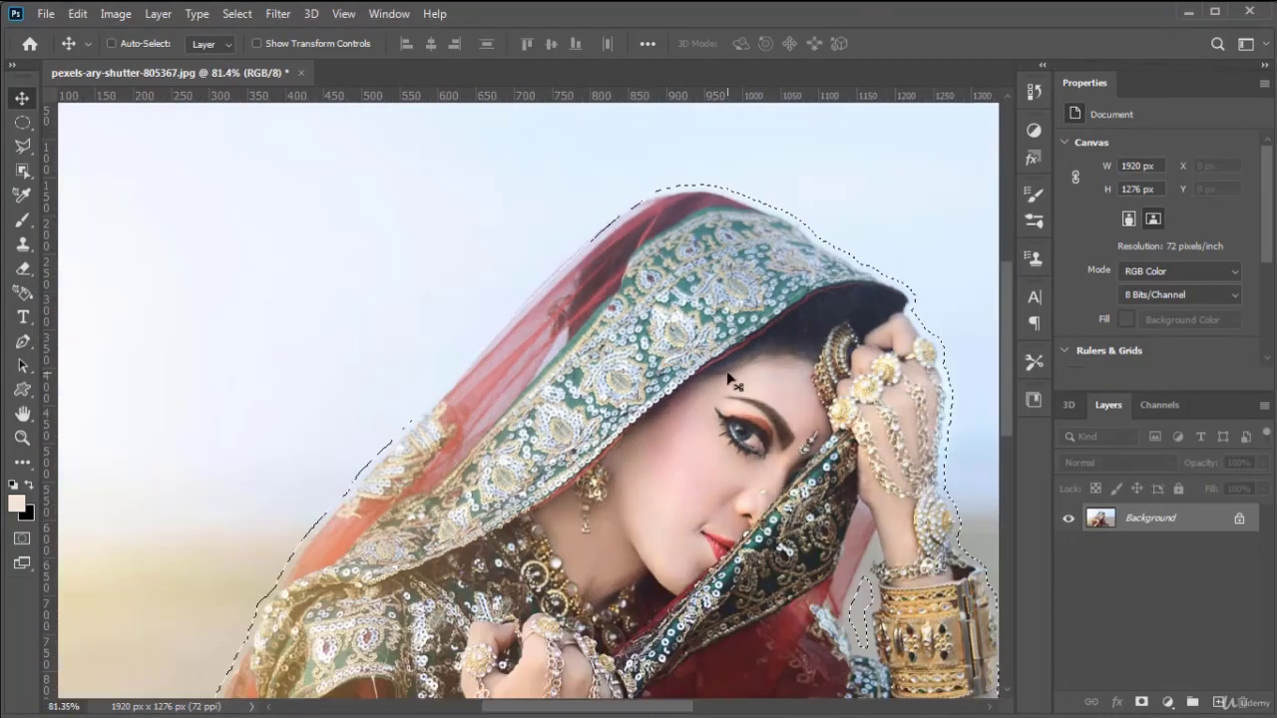
pyautogui.scroll(6, 940, 448)
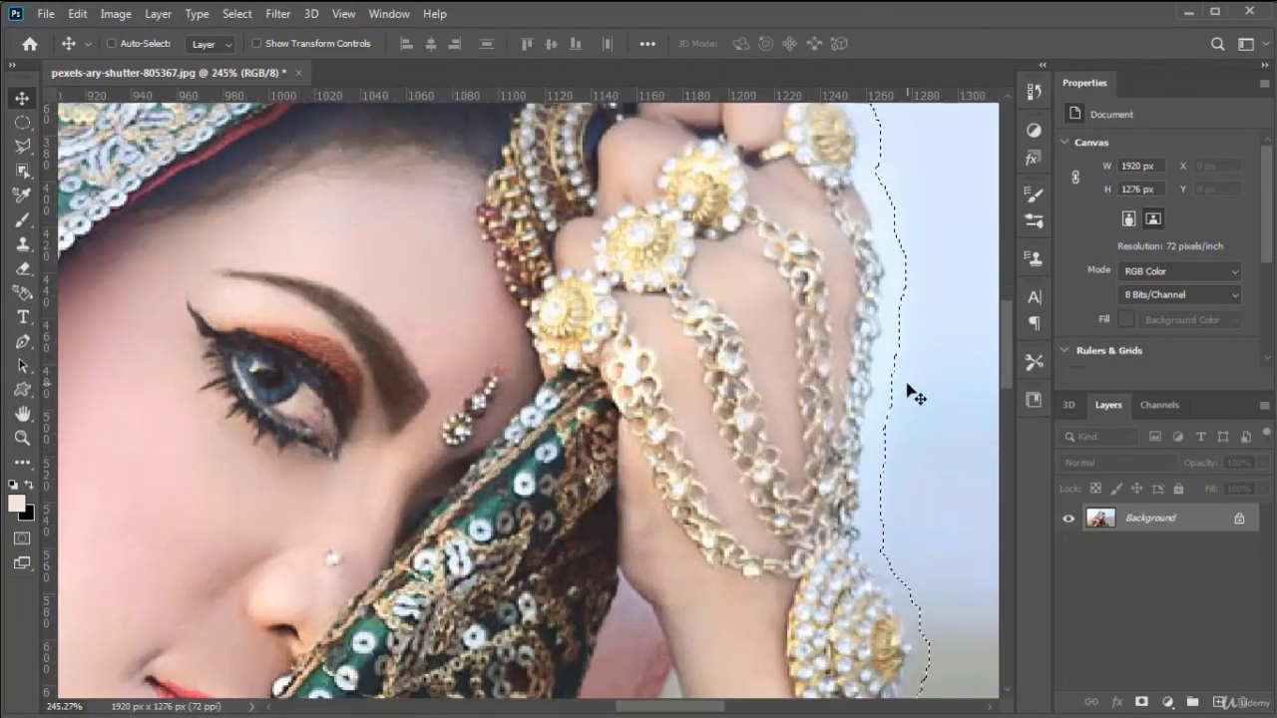
pyautogui.hotkey('ctrl', 'z')
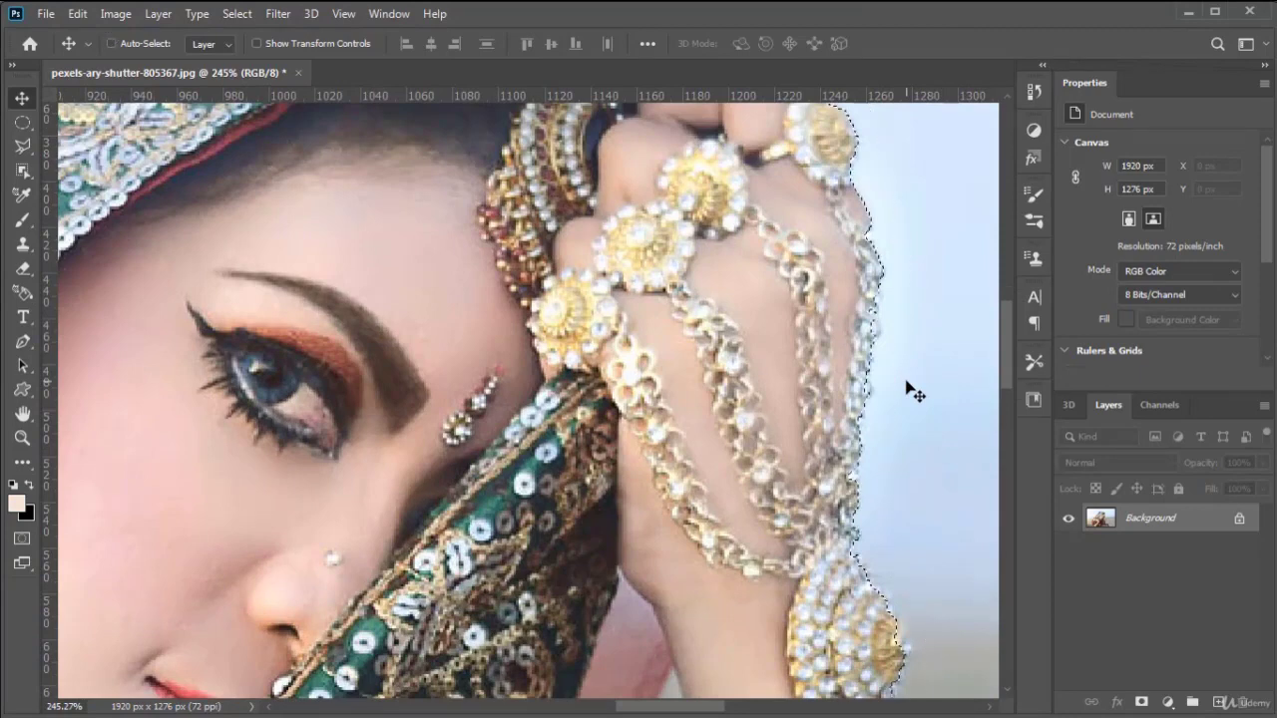
# Try the Contract modification on the woman's selection with a value of 10 pixels
pyautogui.click(242, 14)
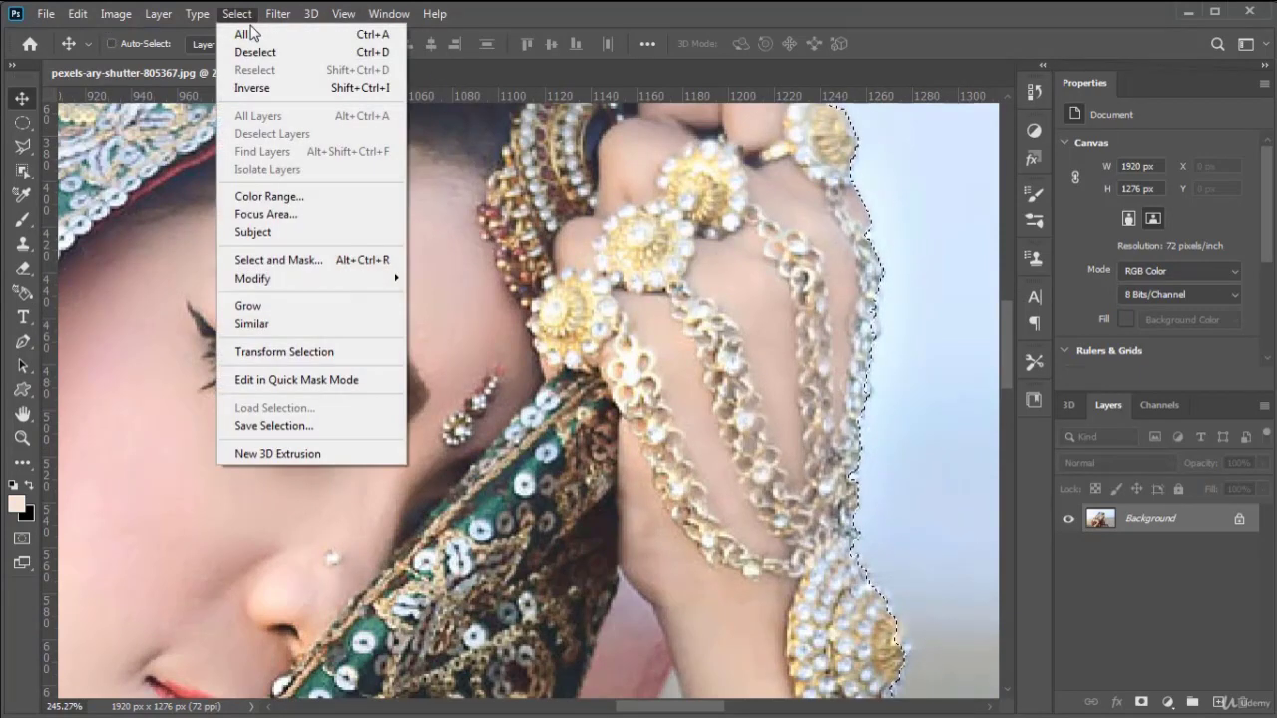
pyautogui.moveTo(335, 278)
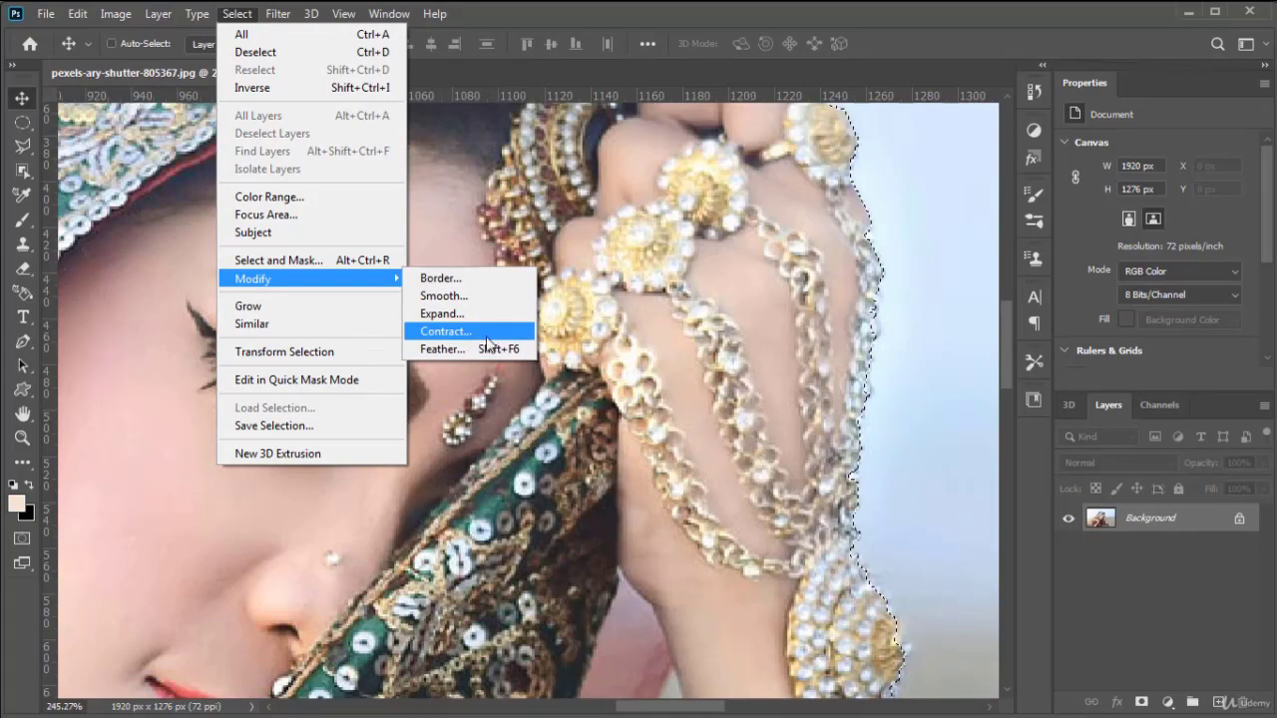
pyautogui.click(523, 331)
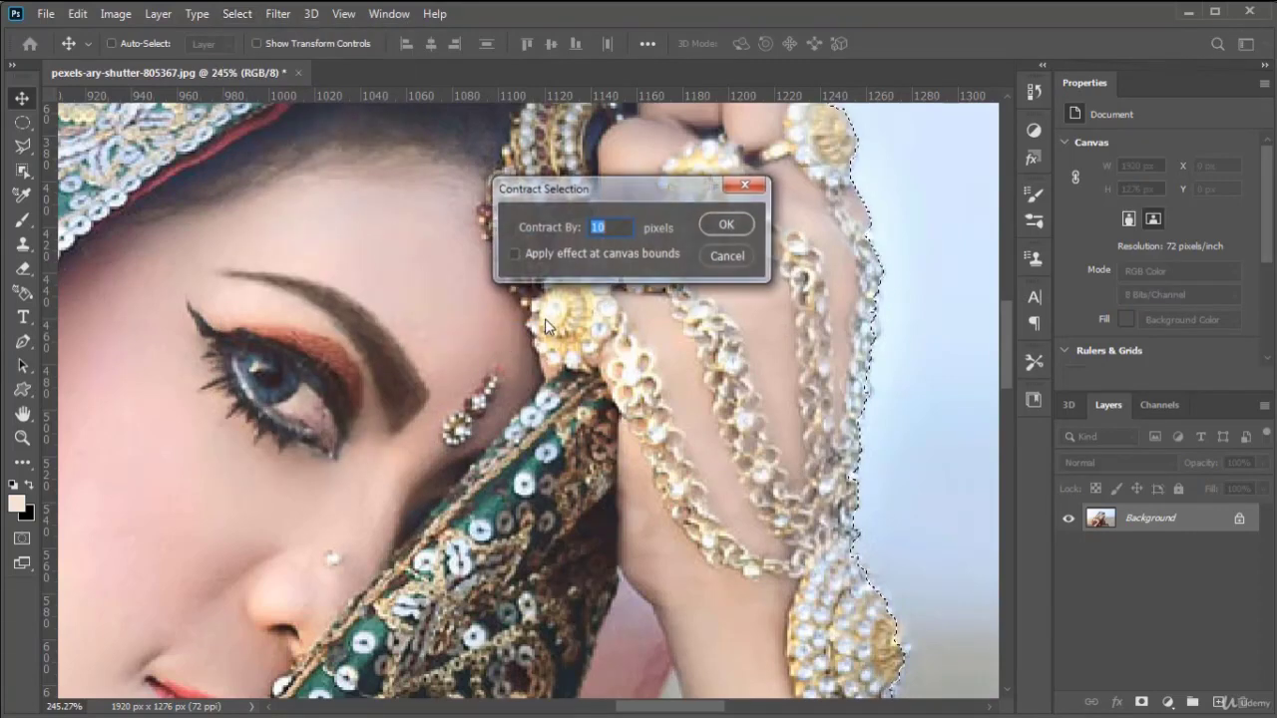
pyautogui.click(727, 226)
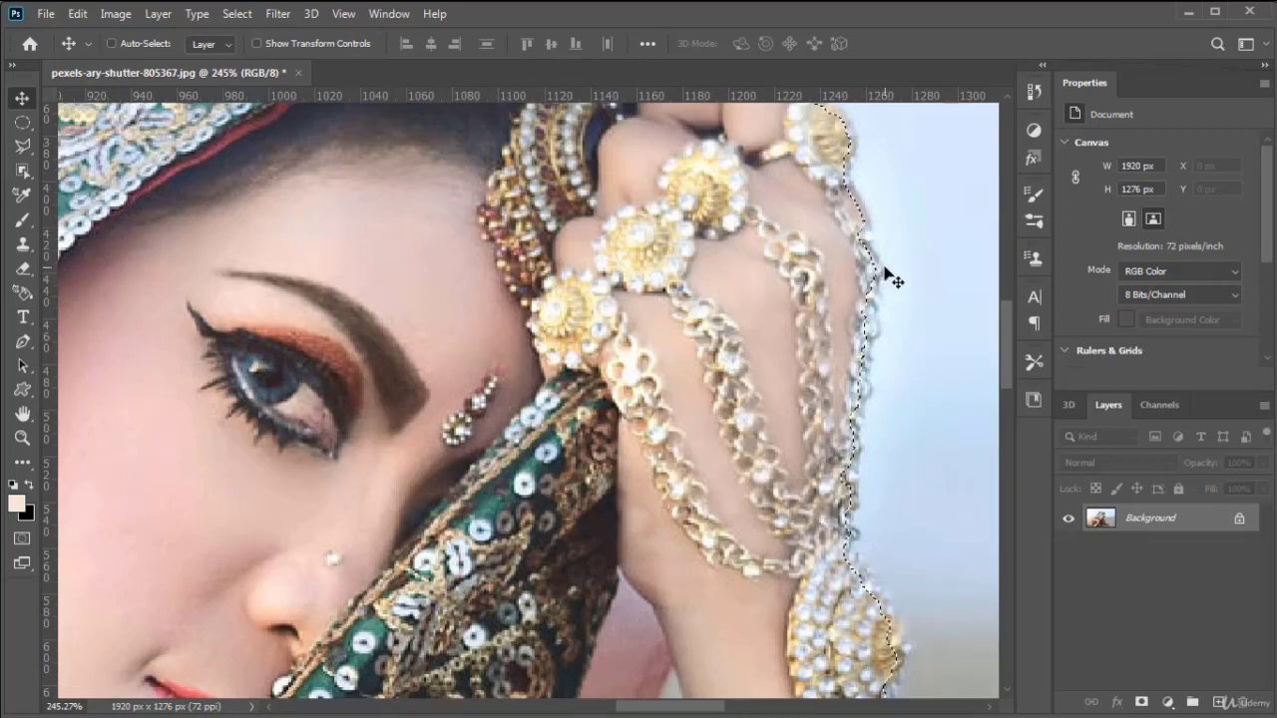
pyautogui.hotkey('ctrl', 'z')
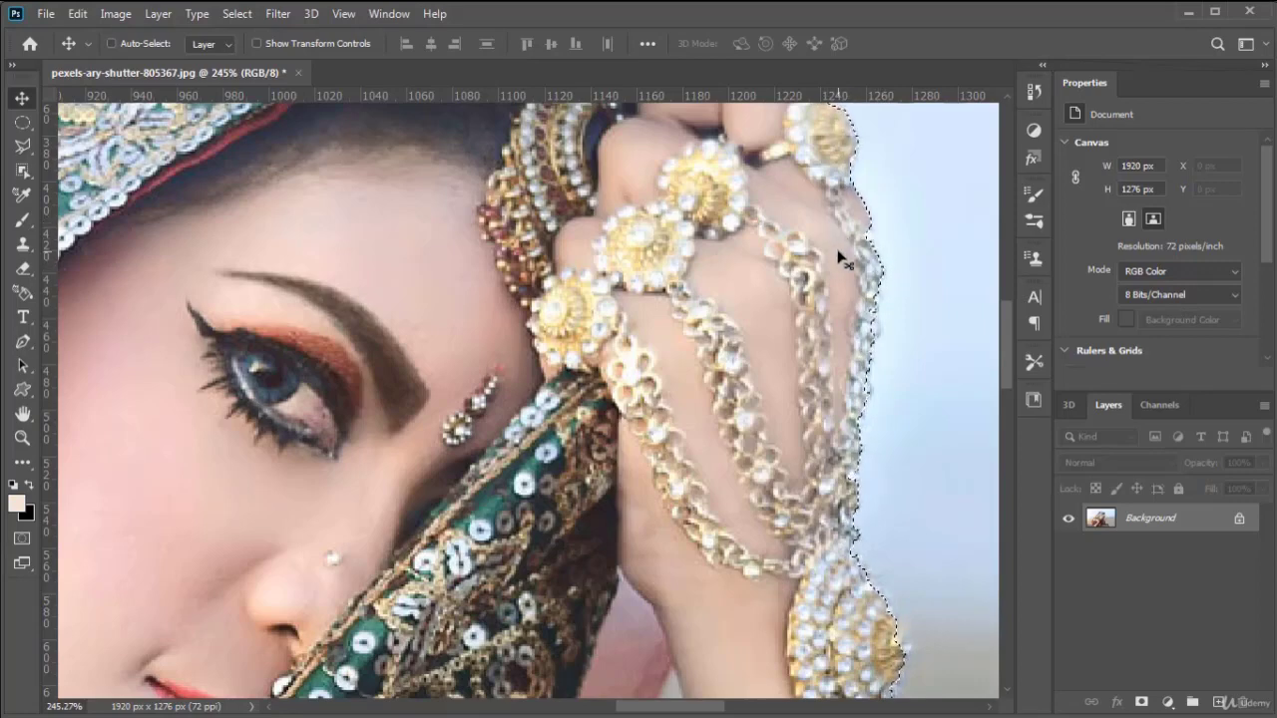
# Feather the woman's selection with a radius of 5 pixels
pyautogui.click(239, 15)
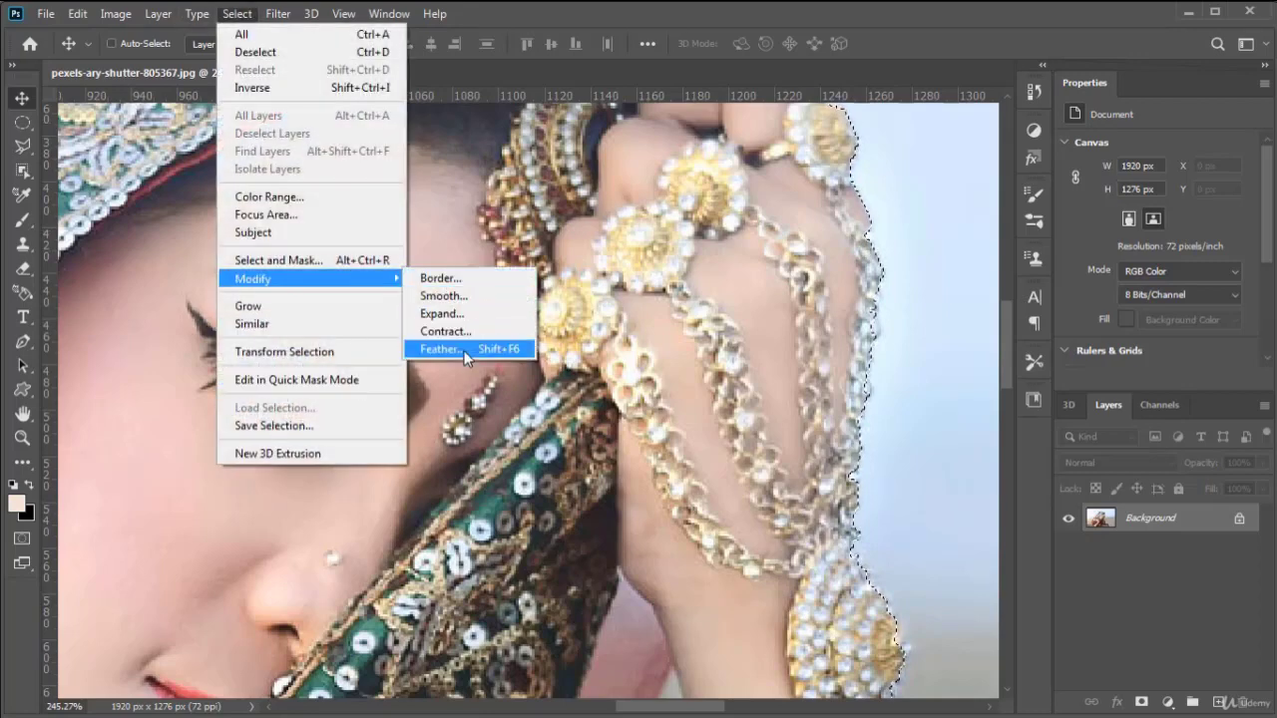
pyautogui.click(442, 350)
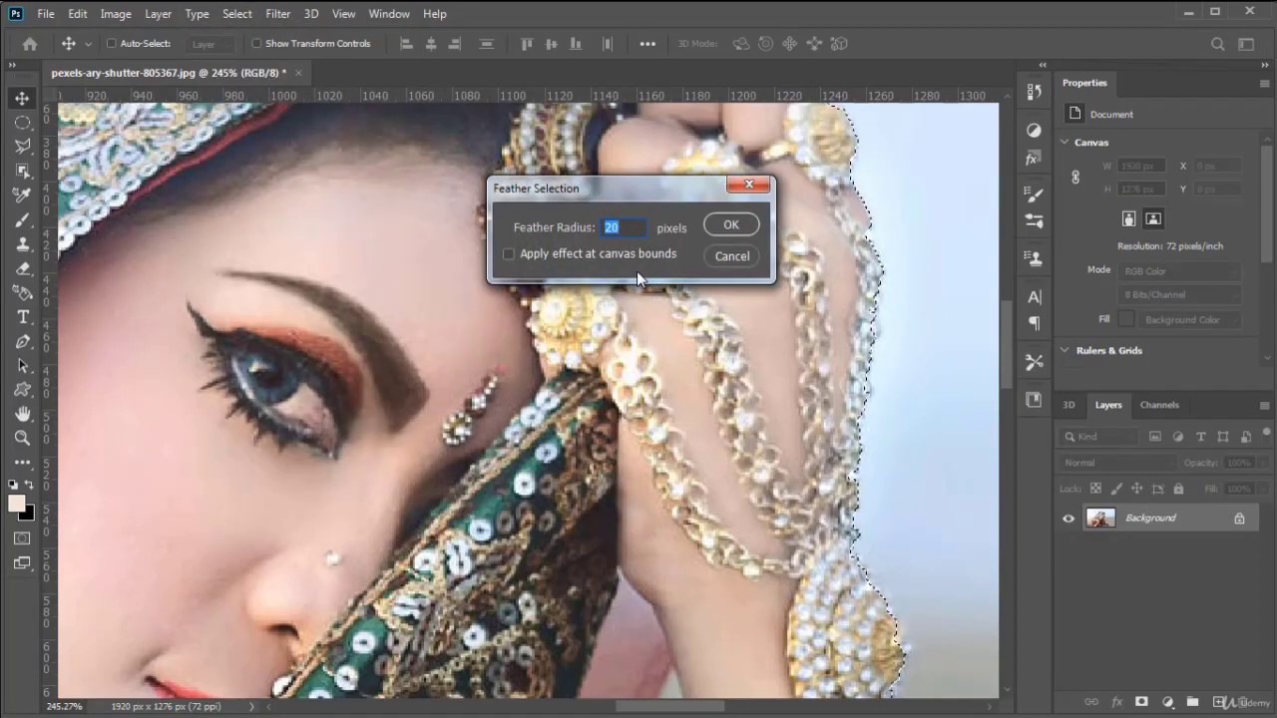
pyautogui.write('5')
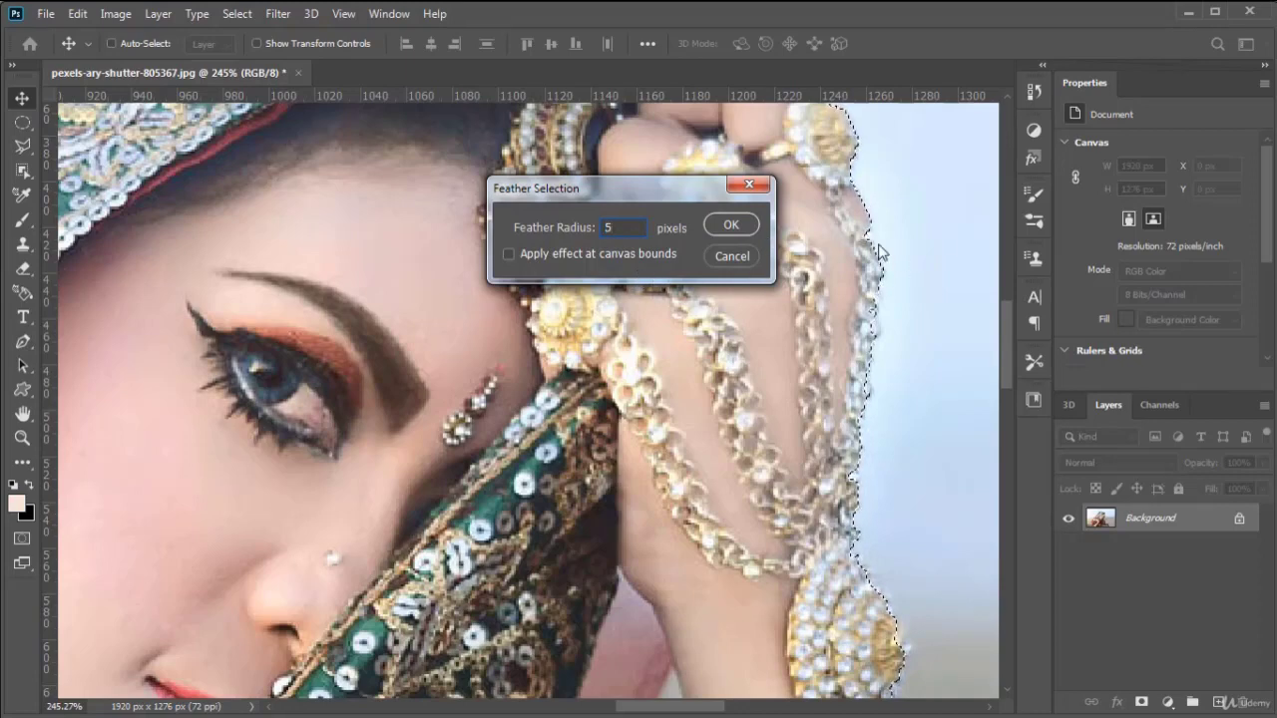
pyautogui.click(742, 225)
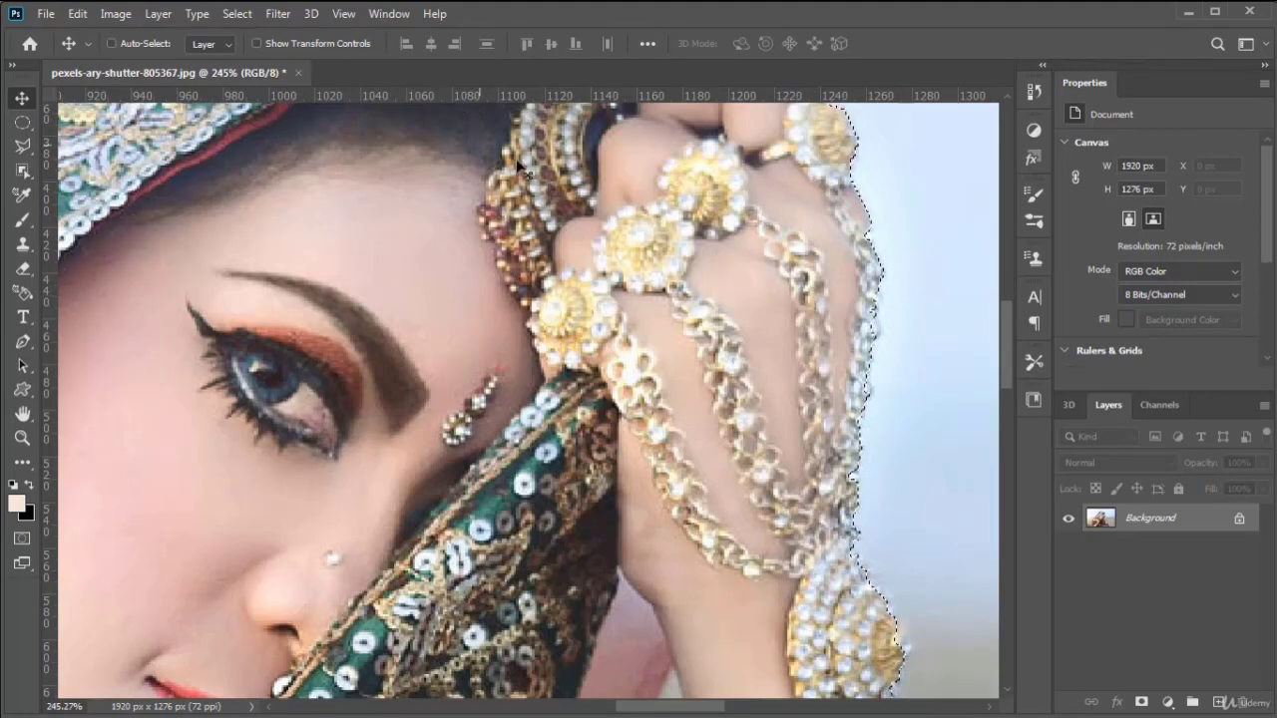
# Try the Grow command on the woman's selection and undo it
pyautogui.click(237, 13)
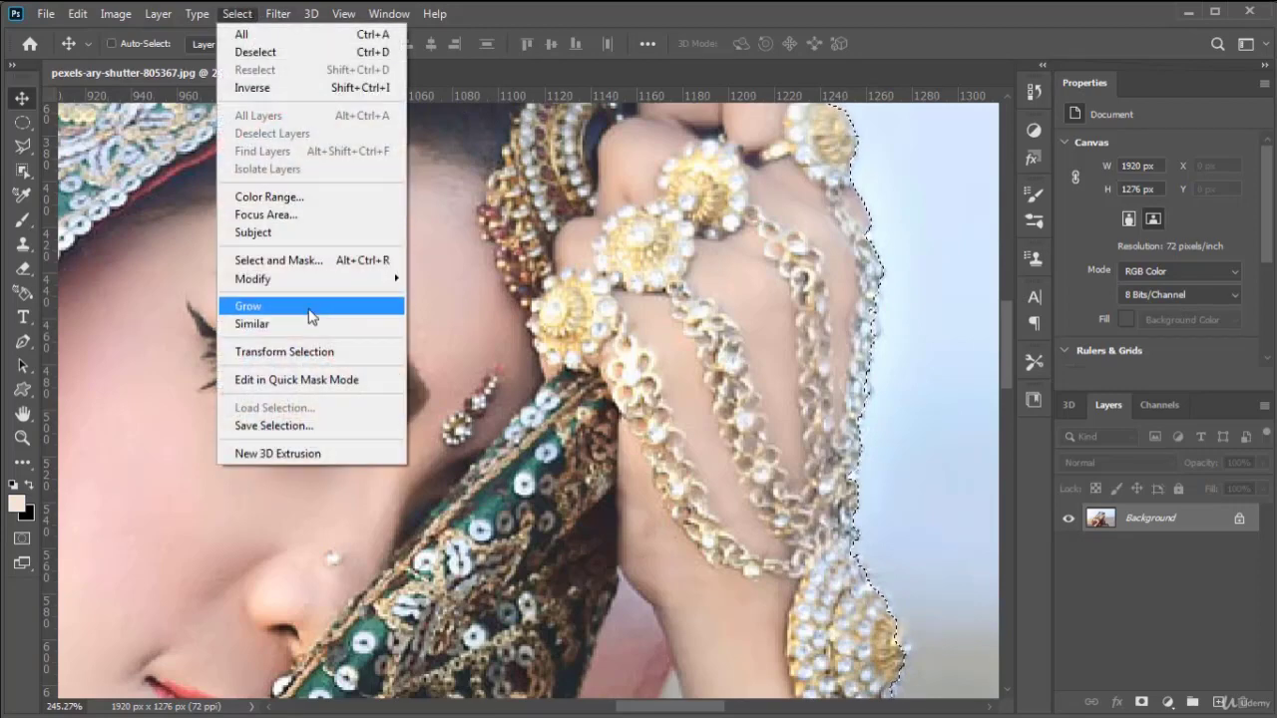
pyautogui.click(346, 325)
pyautogui.scroll(-3, 661, 326)
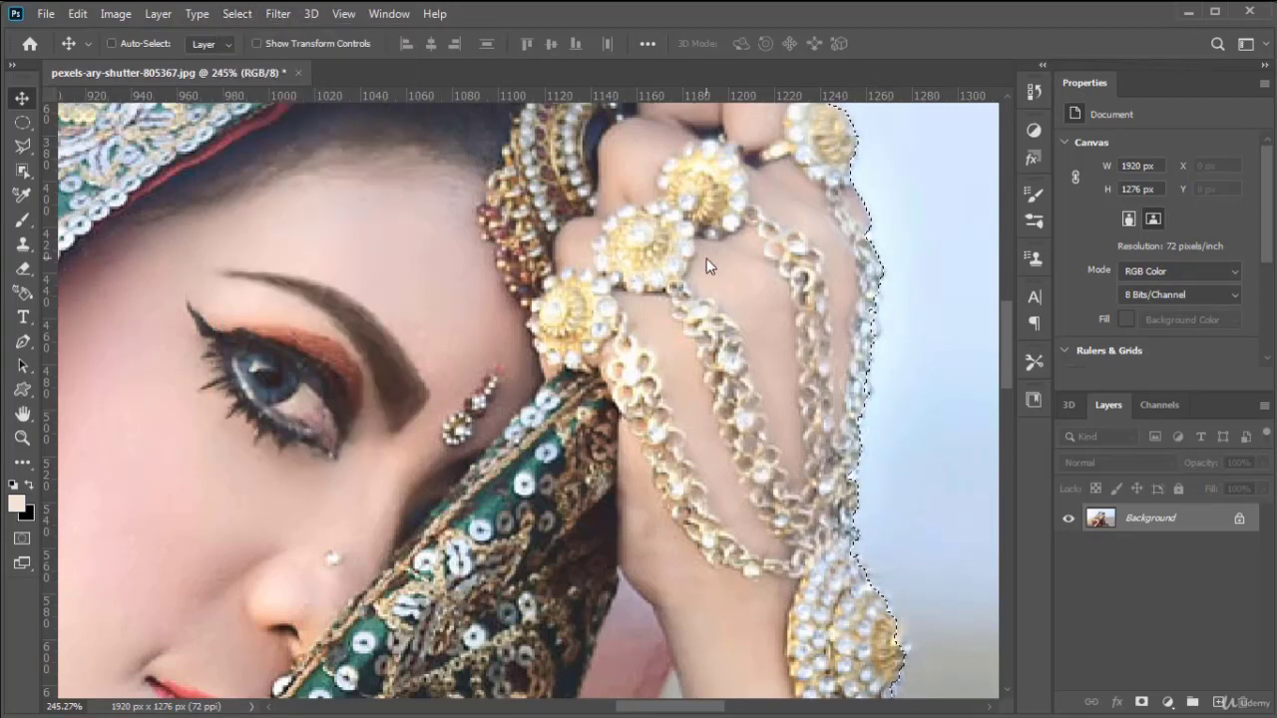
pyautogui.scroll(-4, 661, 327)
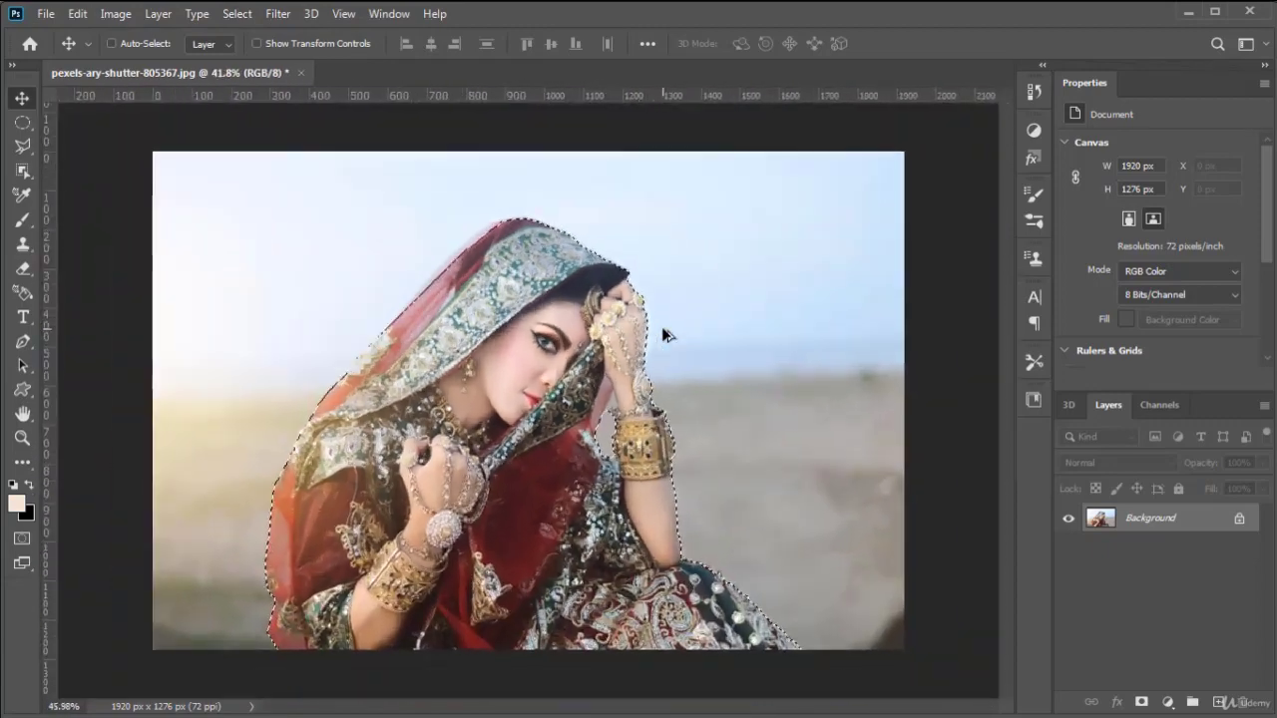
pyautogui.click(236, 13)
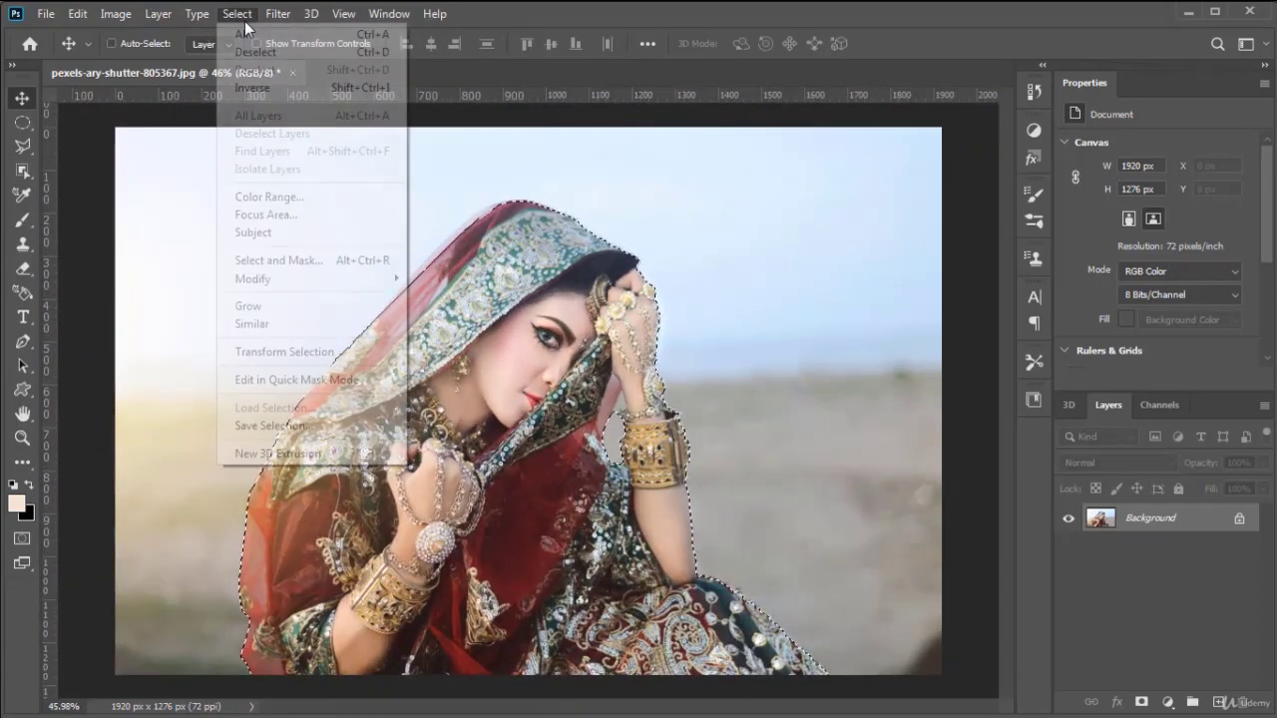
pyautogui.click(250, 306)
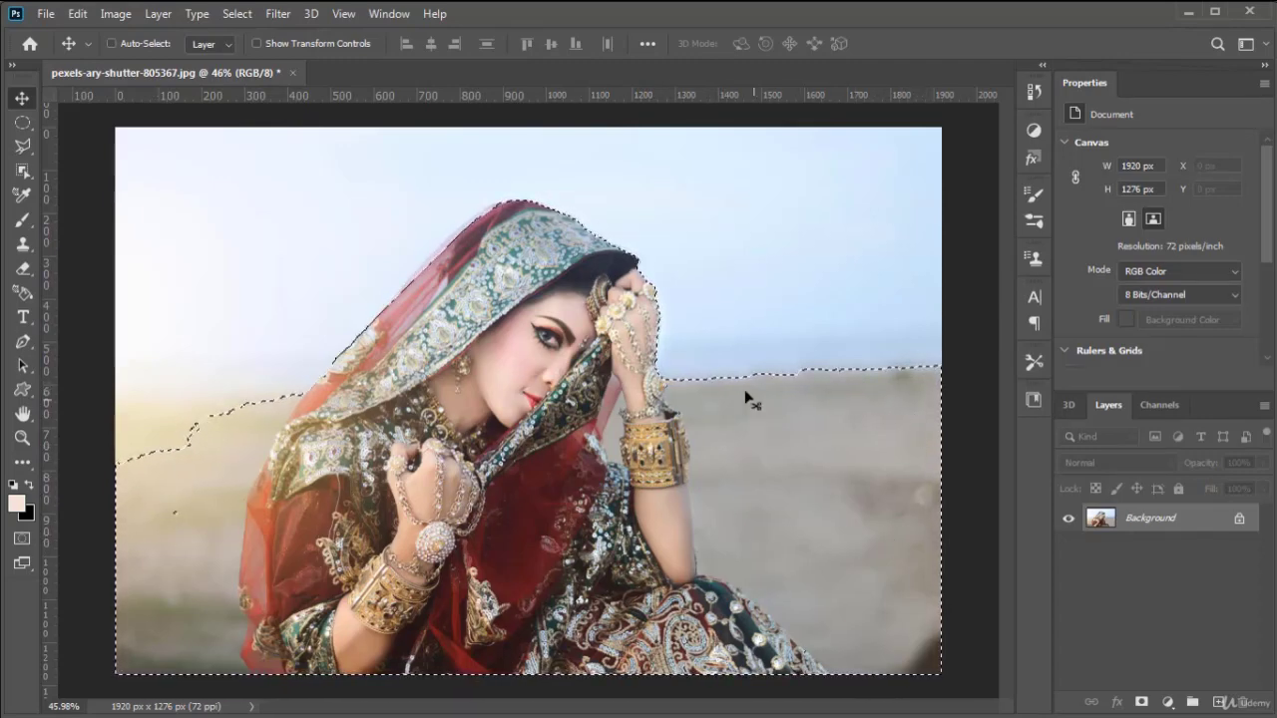
pyautogui.press('ctrl')
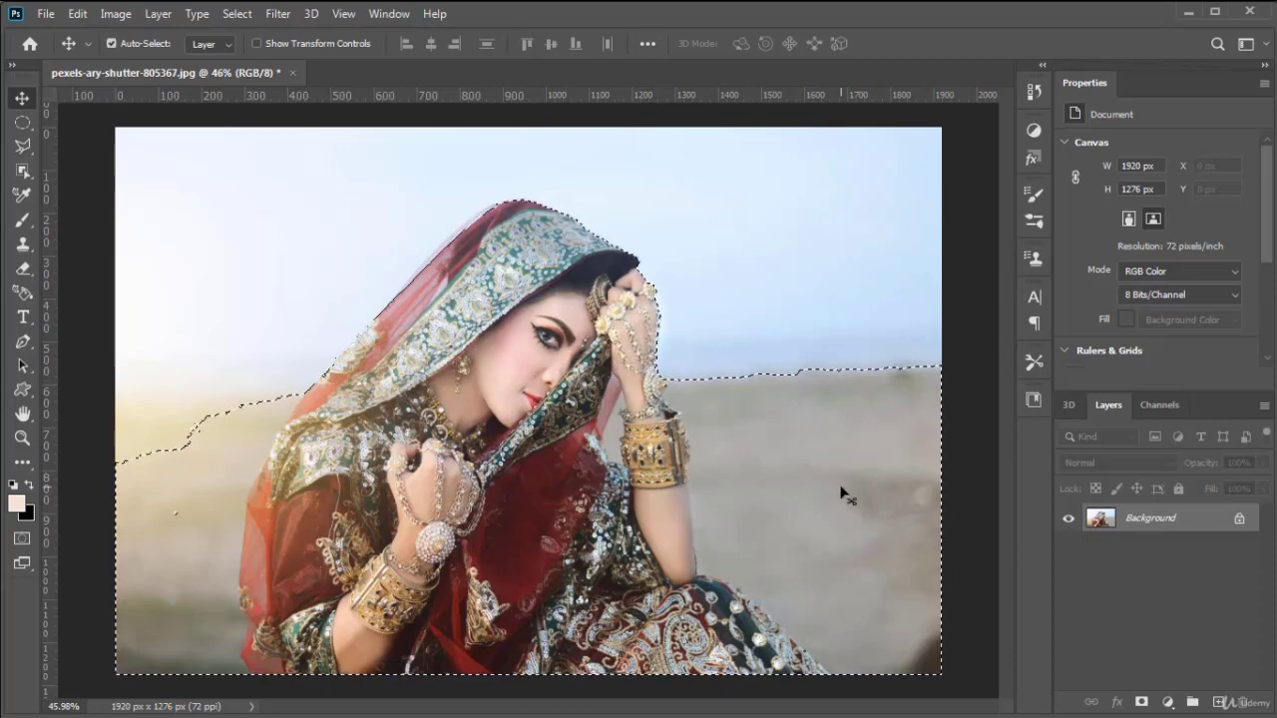
pyautogui.hotkey('ctrl', 'z')
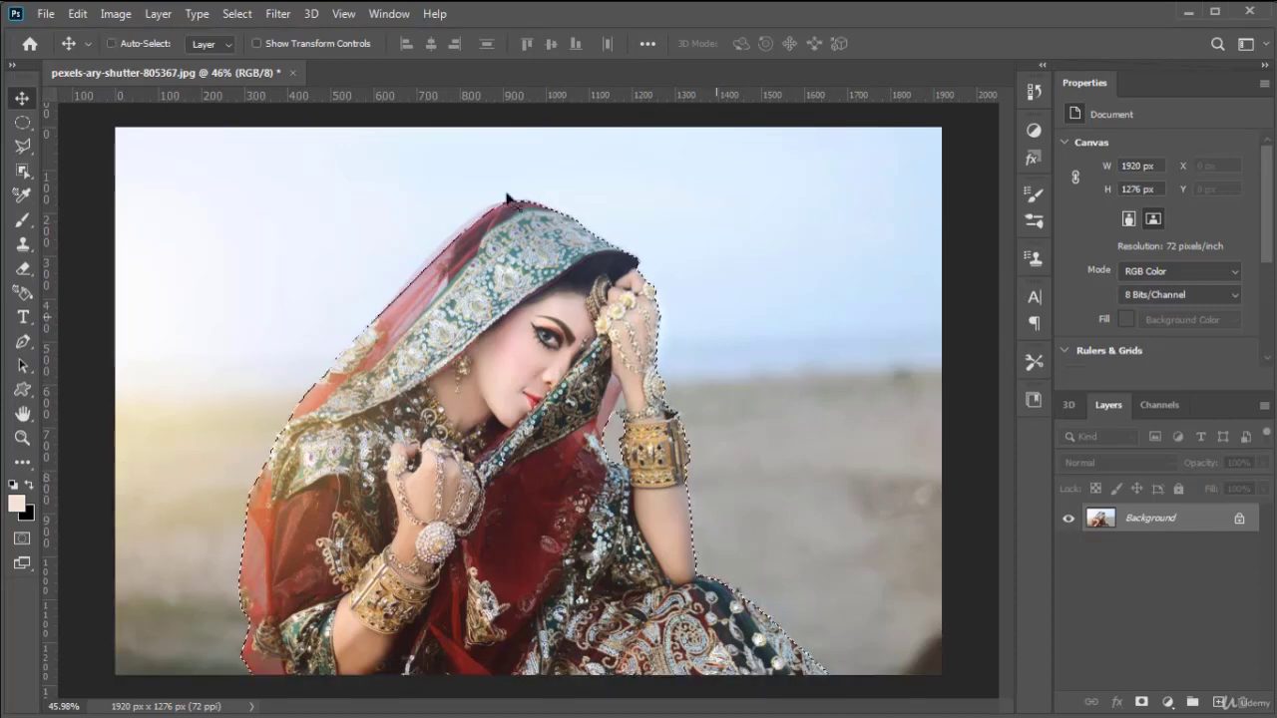
# Repeat the Grow command on the woman's selection, revert it and deselect everything
pyautogui.click(236, 14)
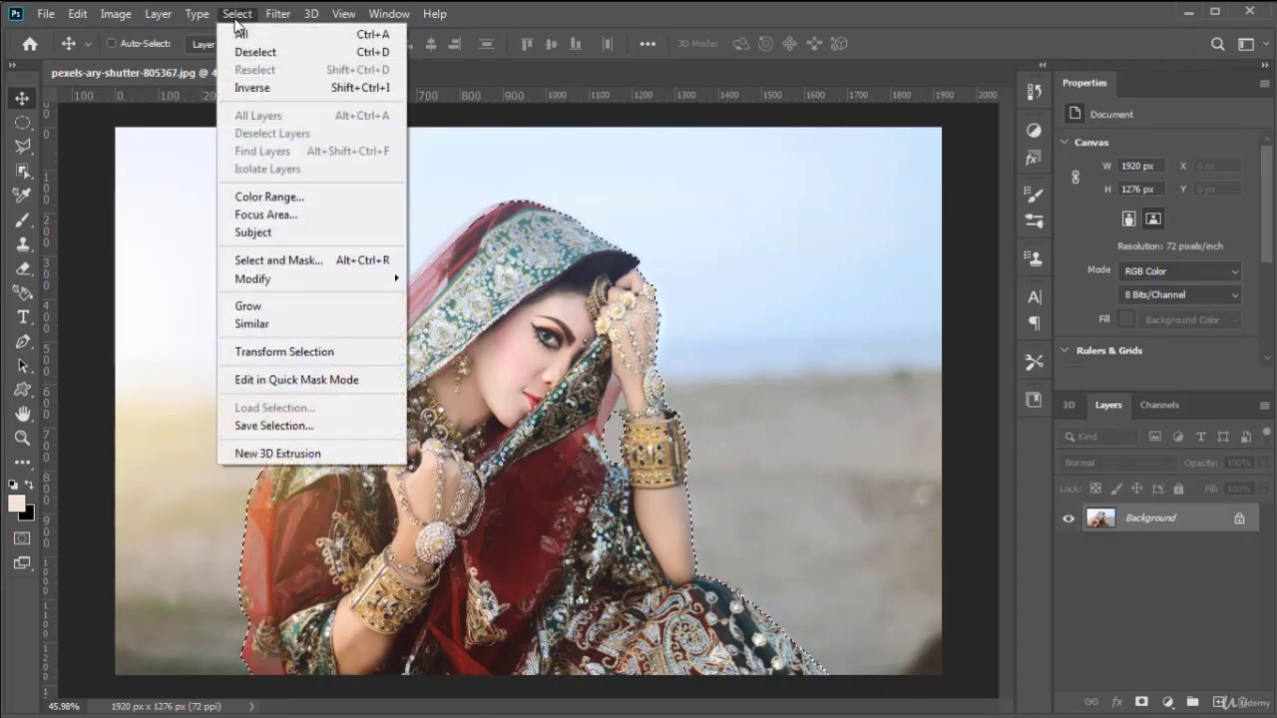
pyautogui.click(322, 317)
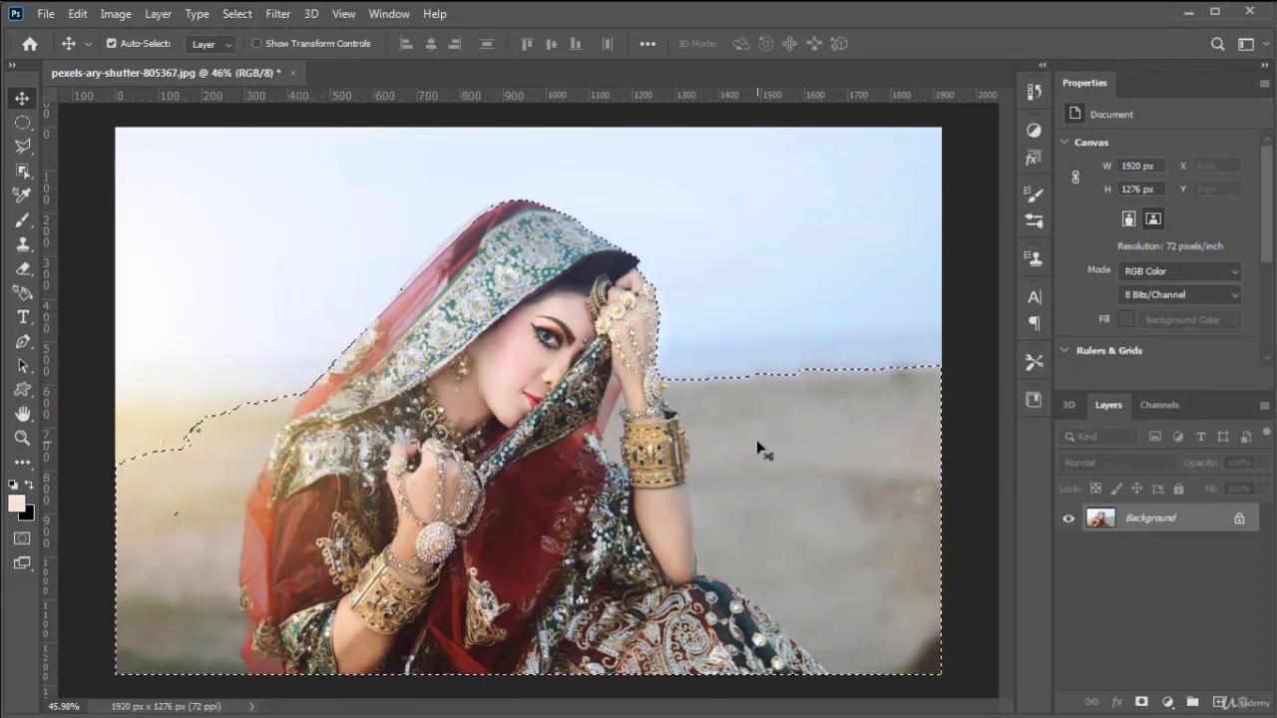
pyautogui.hotkey('ctrl', 'z')
pyautogui.hotkey('ctrl', 'd')
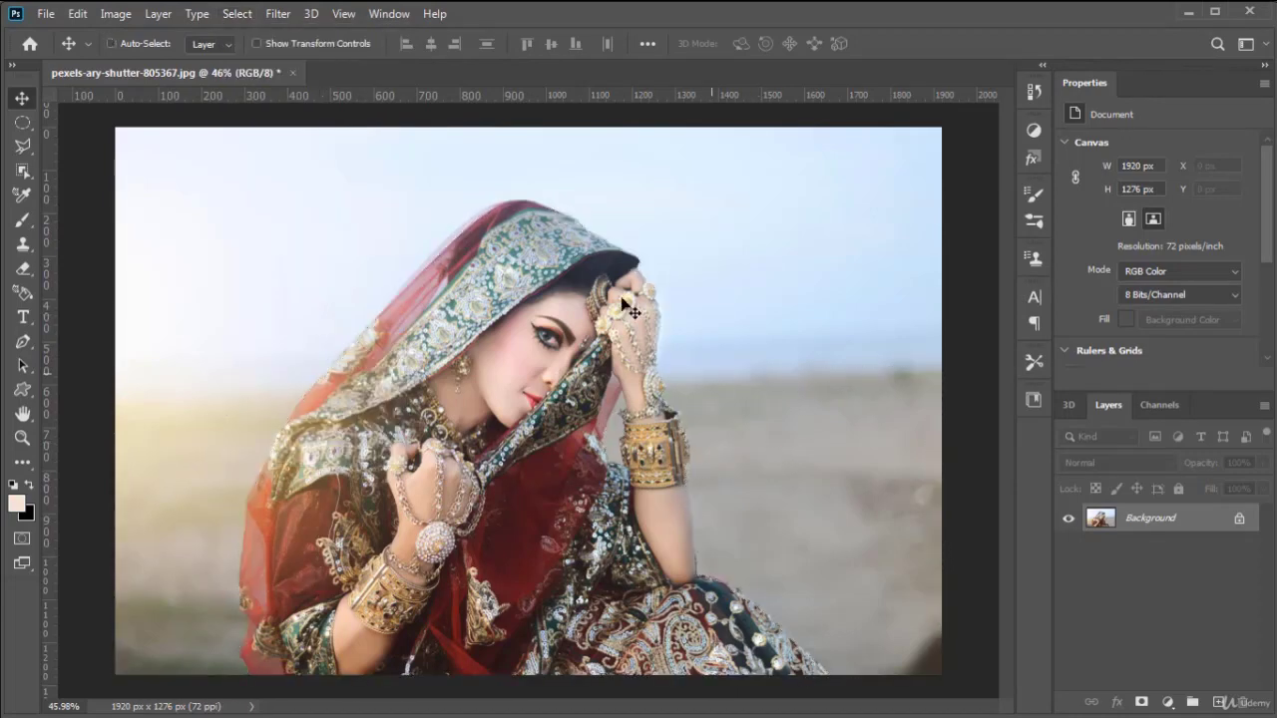
# Draw a small elliptical selection in the sky beside the woman and extend it with the Similar command
pyautogui.click(27, 125)
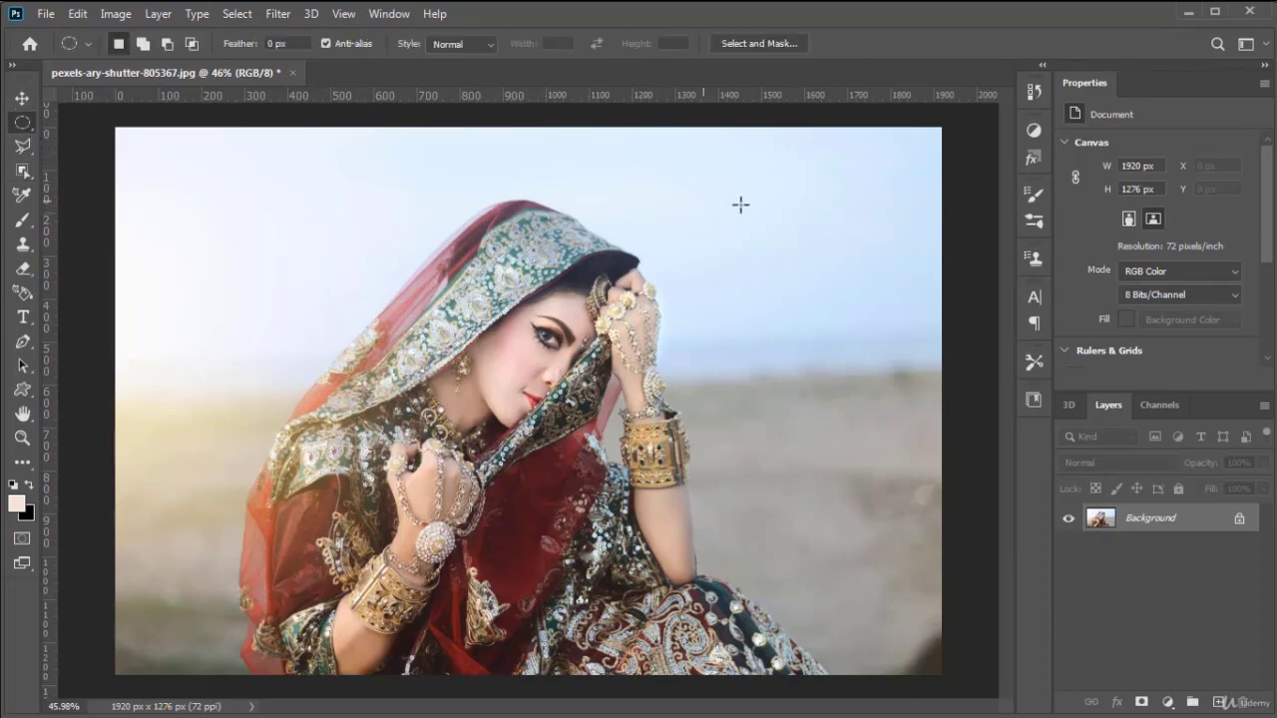
pyautogui.moveTo(757, 194); pyautogui.dragTo(841, 277)
pyautogui.click(232, 15)
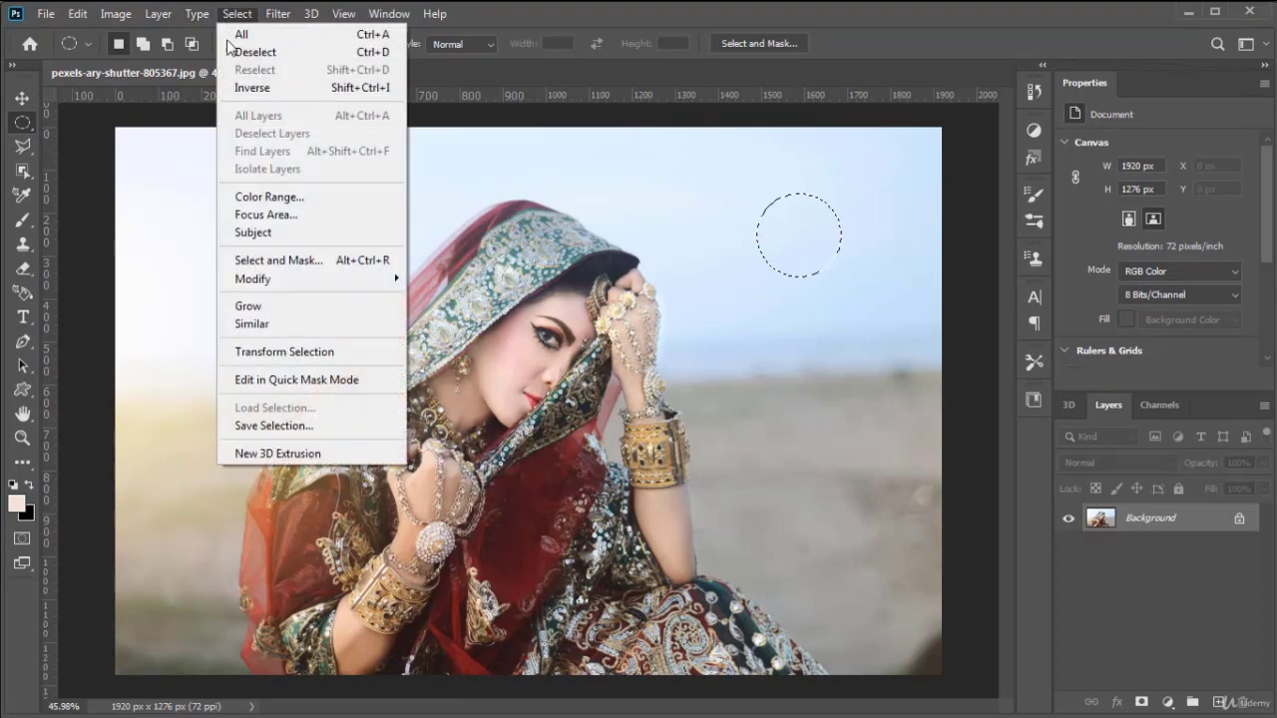
pyautogui.click(333, 327)
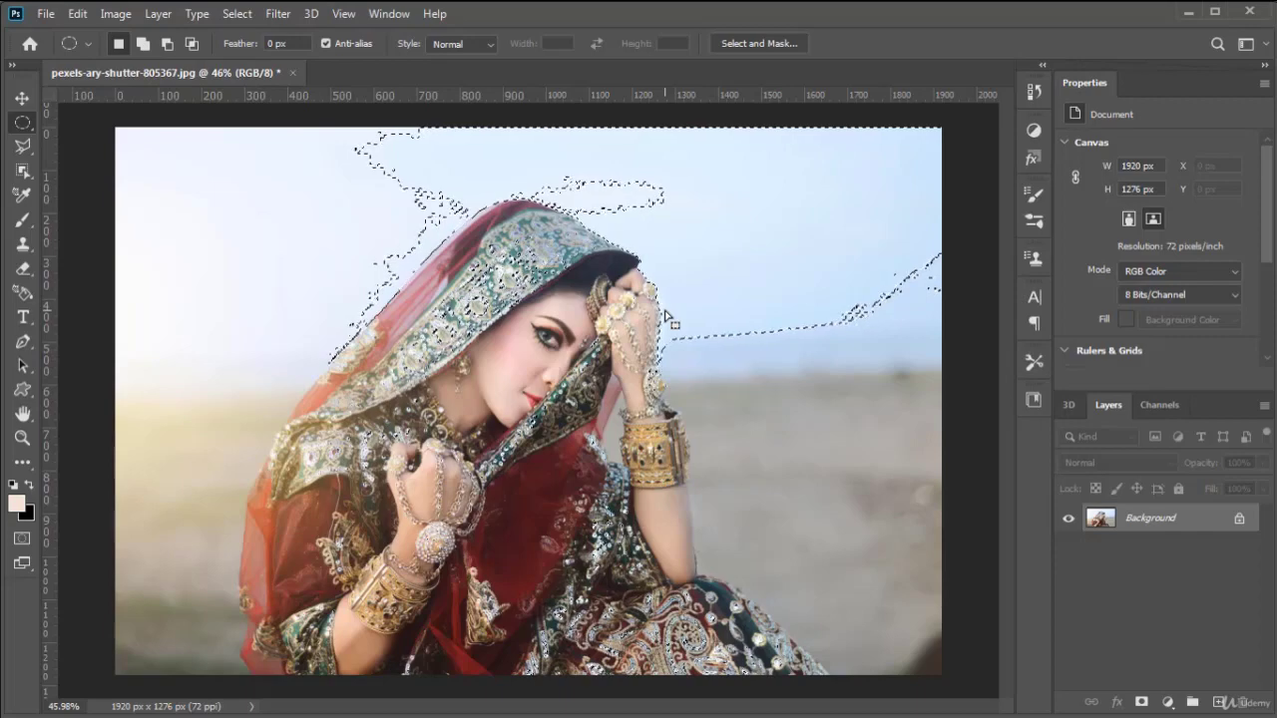
# Clear the extended sky selection and activate the Move tool
pyautogui.click(237, 14)
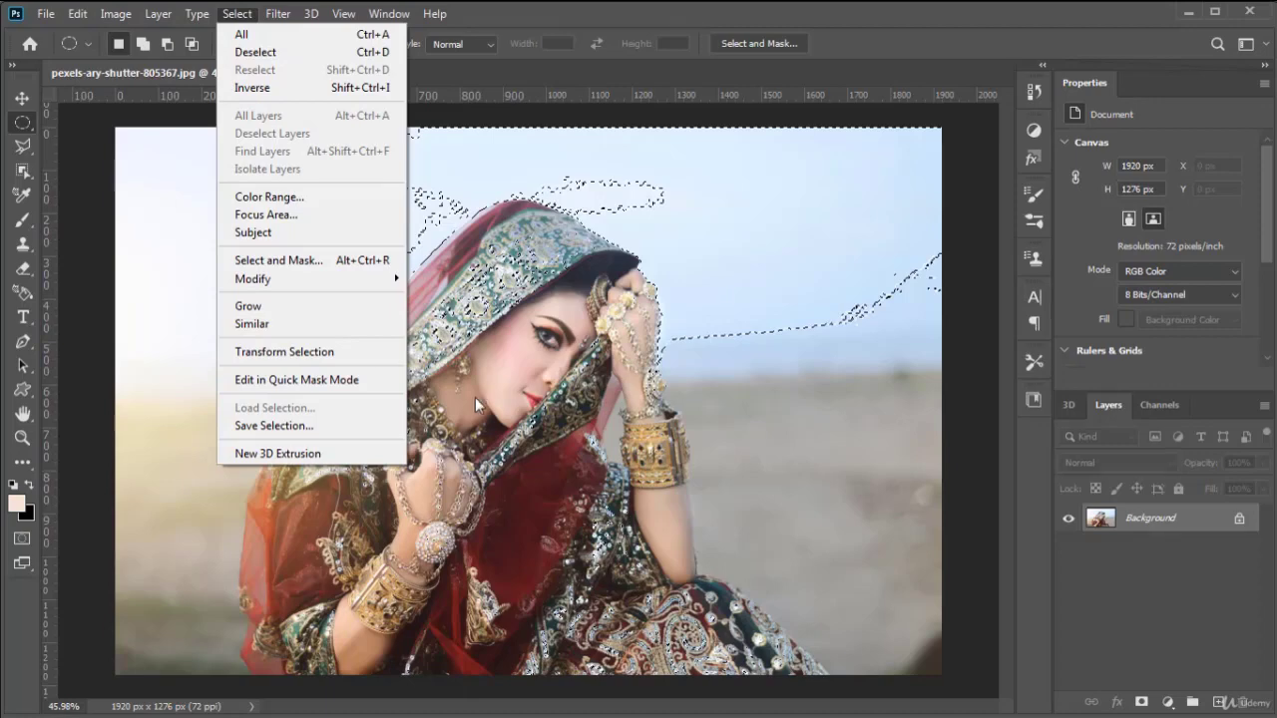
pyautogui.click(488, 314)
pyautogui.hotkey('ctrl', 'd')
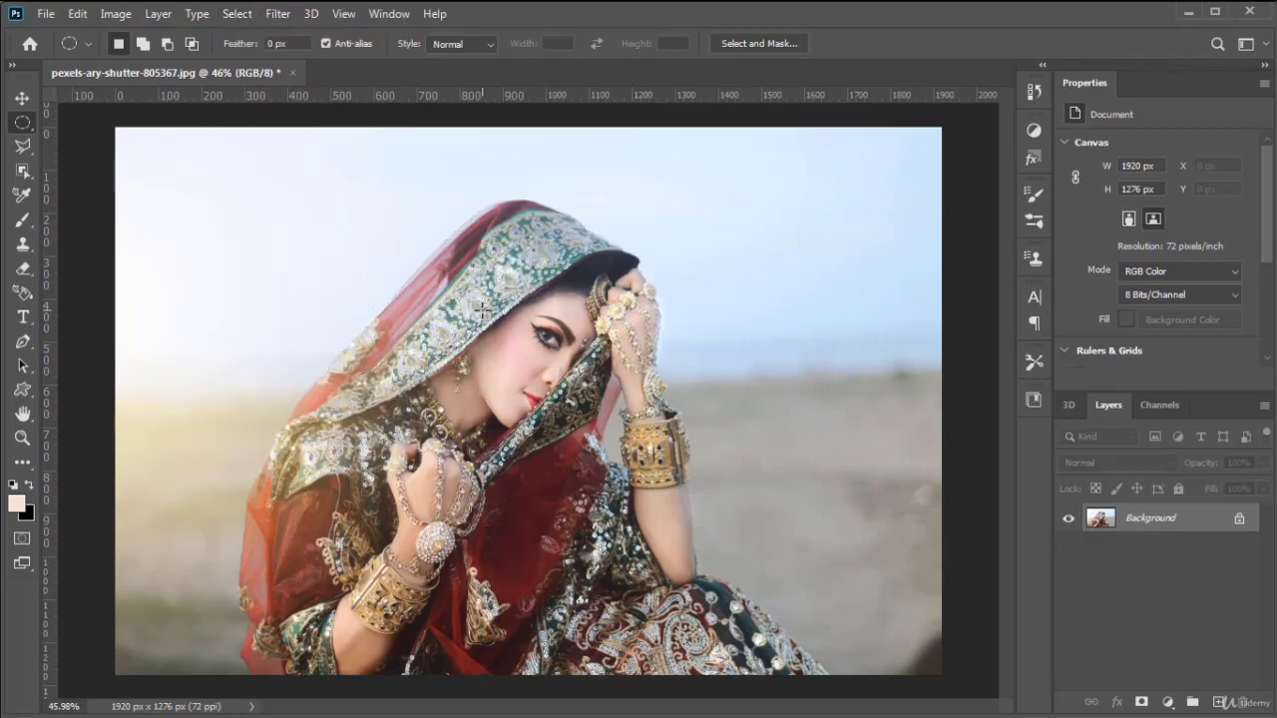
pyautogui.click(21, 99)
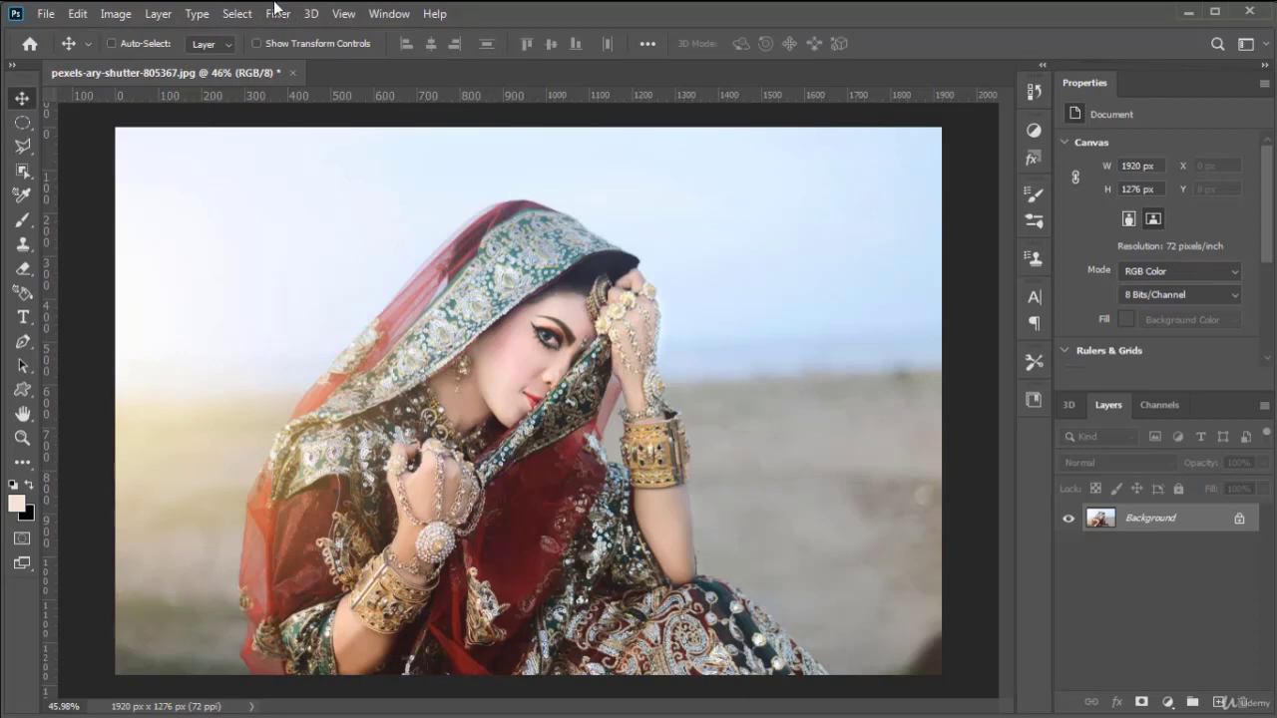
# Draw an elliptical selection about 560 by 582 px around the woman's face and add a new empty layer
pyautogui.click(21, 122)
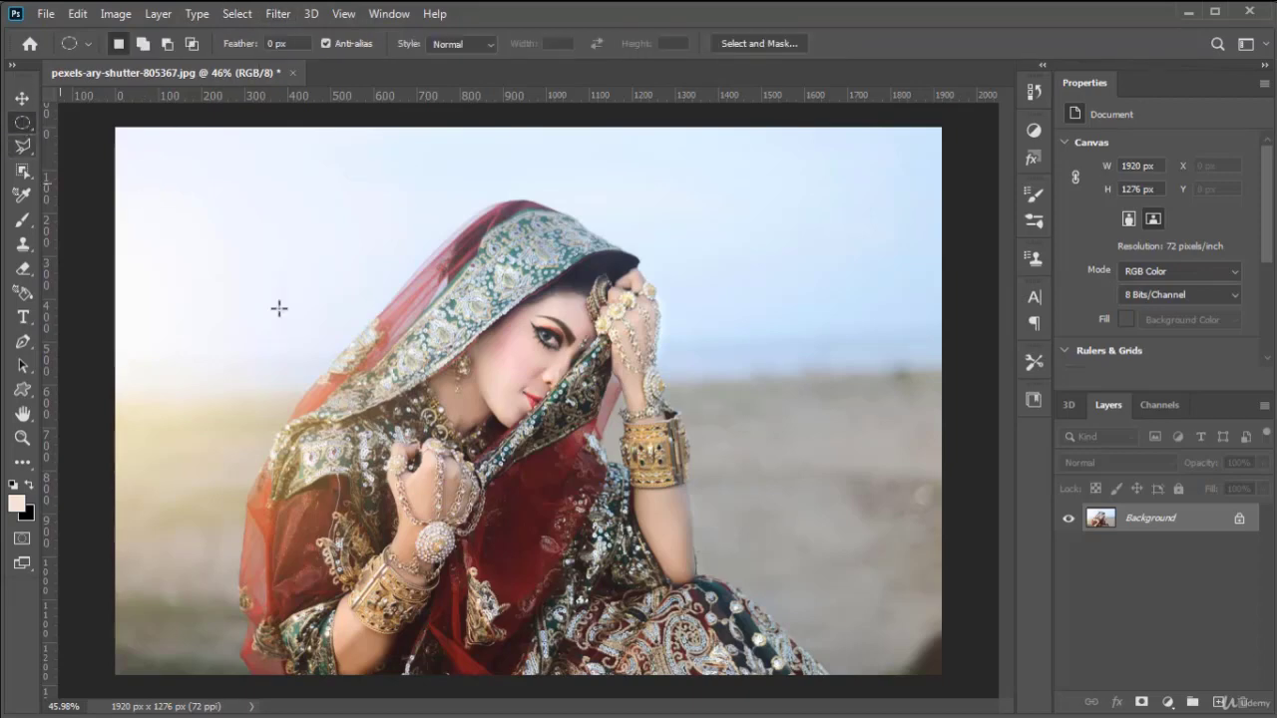
pyautogui.moveTo(629, 233); pyautogui.dragTo(395, 476)
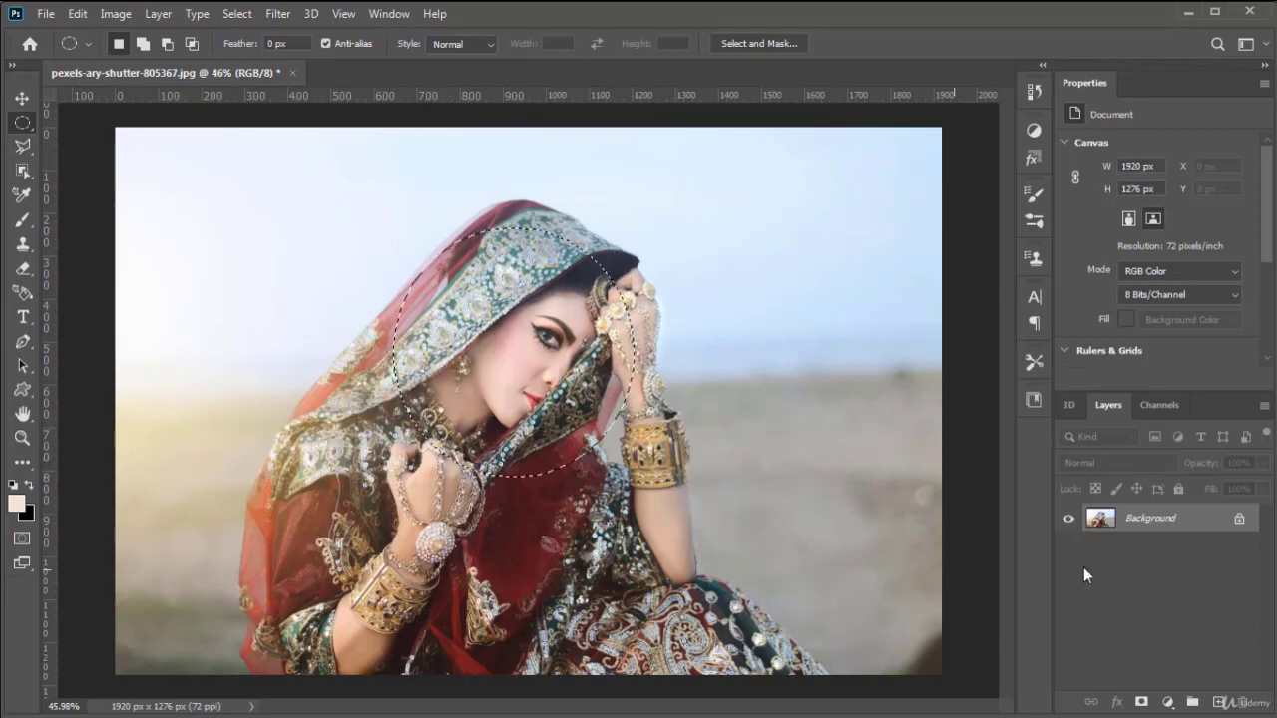
pyautogui.click(1220, 704)
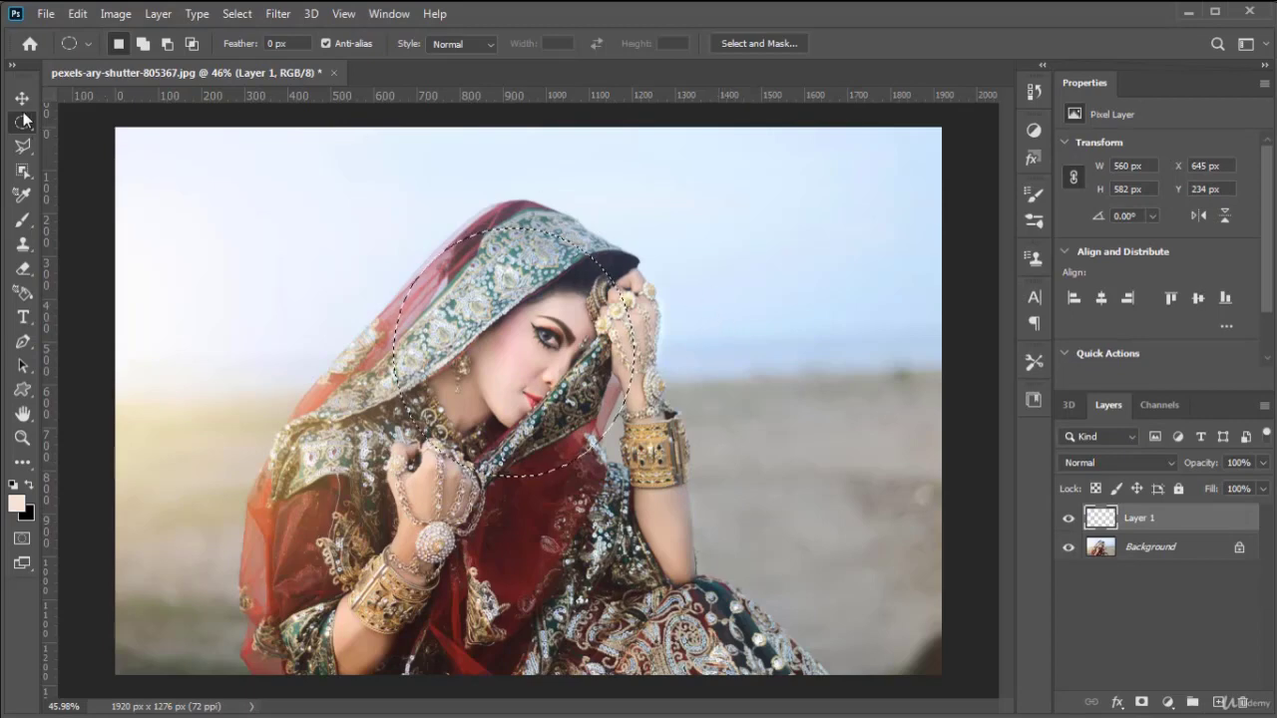
# Scale the elliptical selection to about 150% with Transform Selection and reposition it around the woman's head and raised hand
pyautogui.click(242, 20)
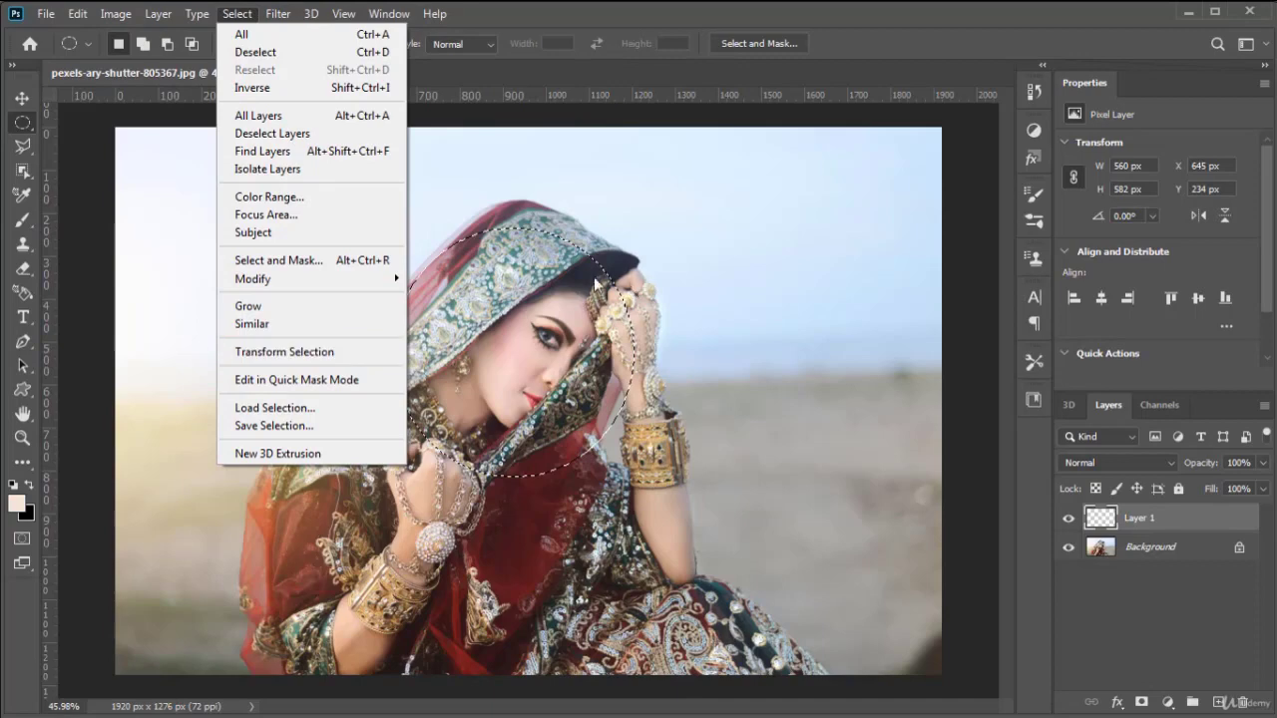
pyautogui.click(306, 353)
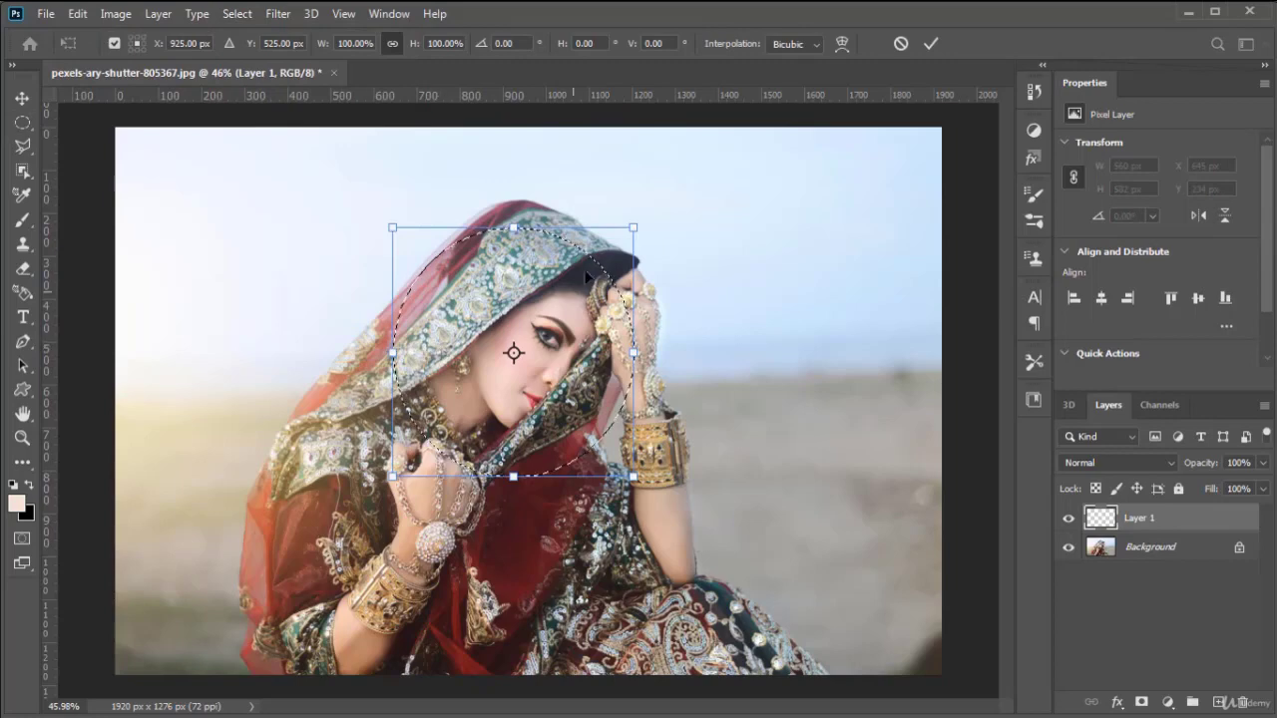
pyautogui.moveTo(633, 223); pyautogui.dragTo(813, 243)
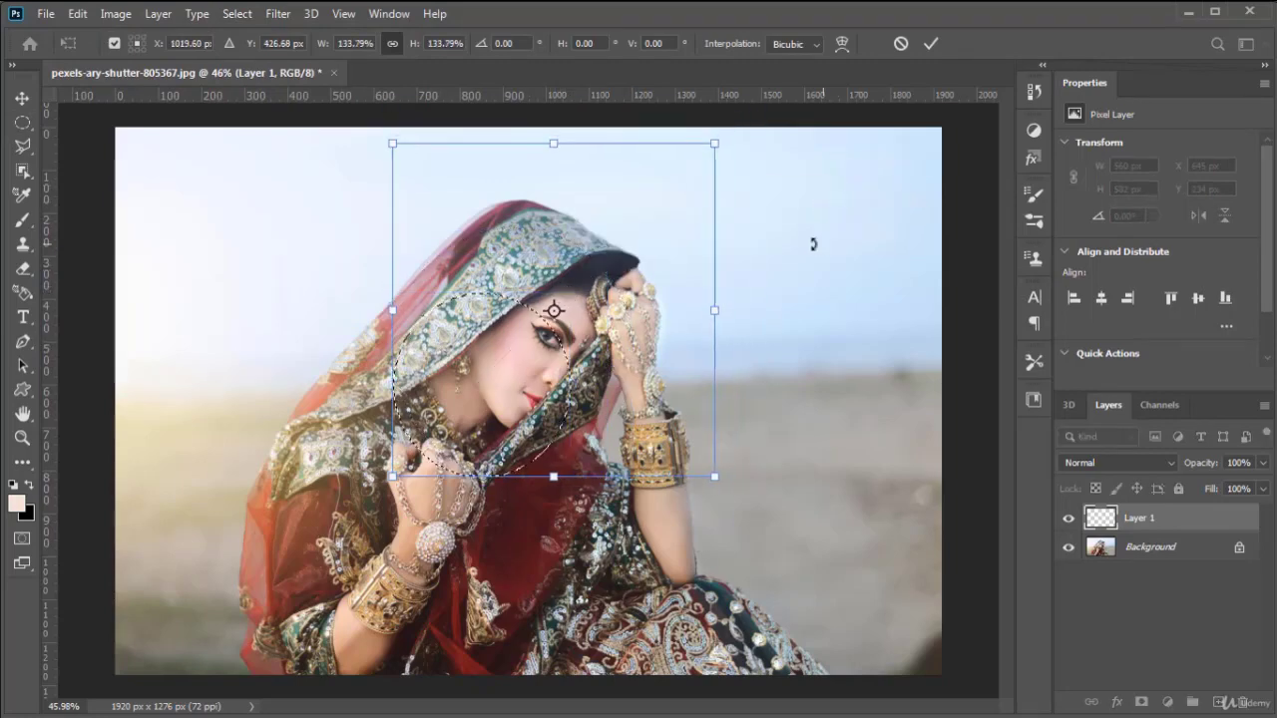
pyautogui.moveTo(646, 237); pyautogui.dragTo(643, 292)
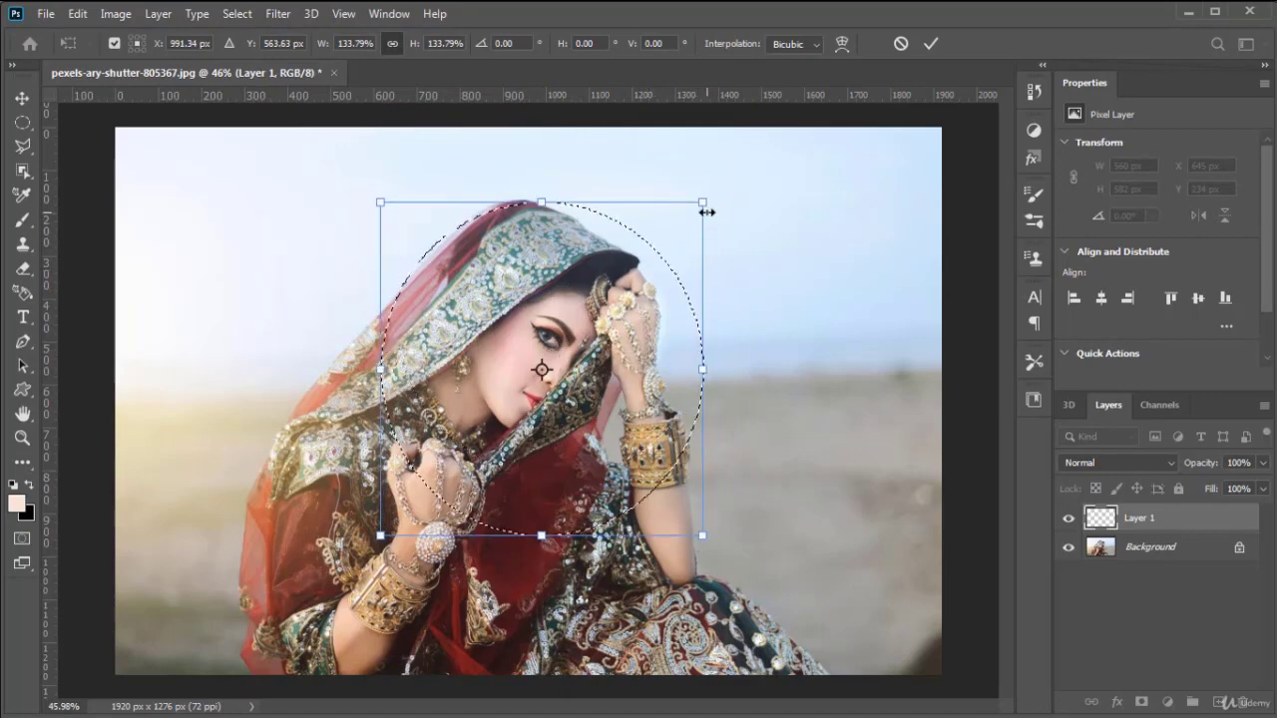
pyautogui.moveTo(718, 193); pyautogui.dragTo(758, 152)
pyautogui.moveTo(674, 255); pyautogui.dragTo(631, 272)
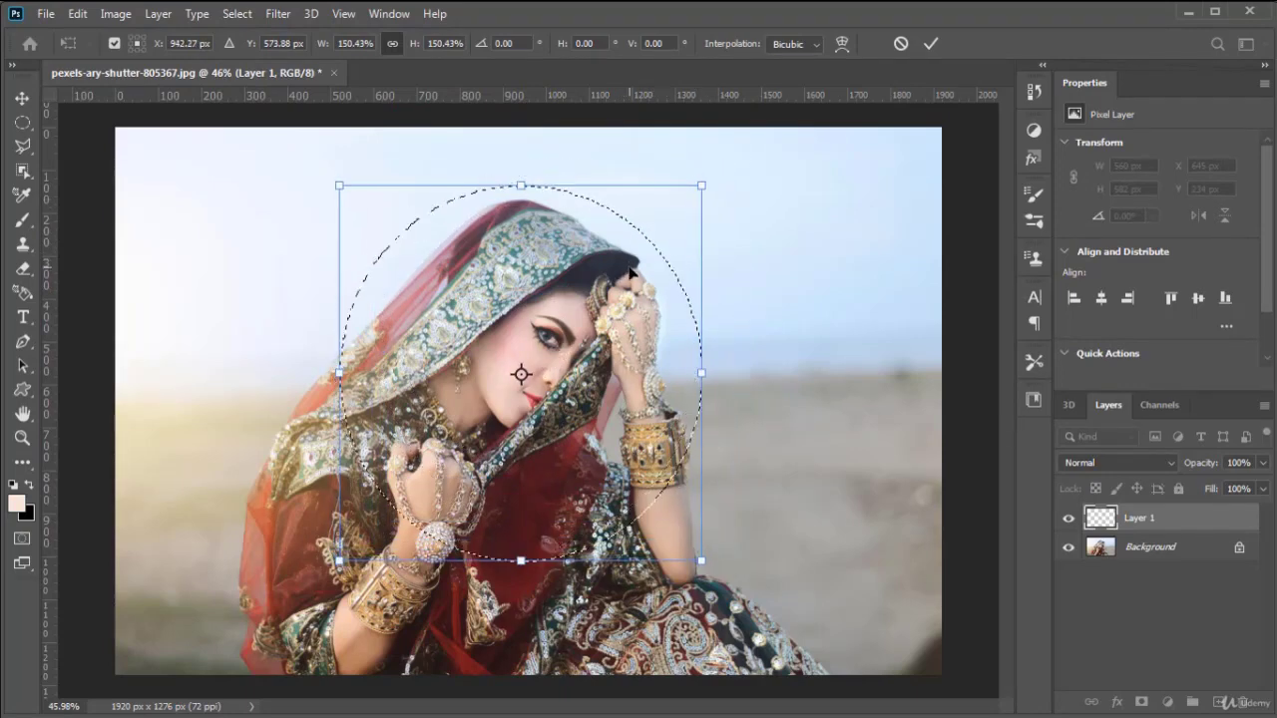
pyautogui.press('Return')
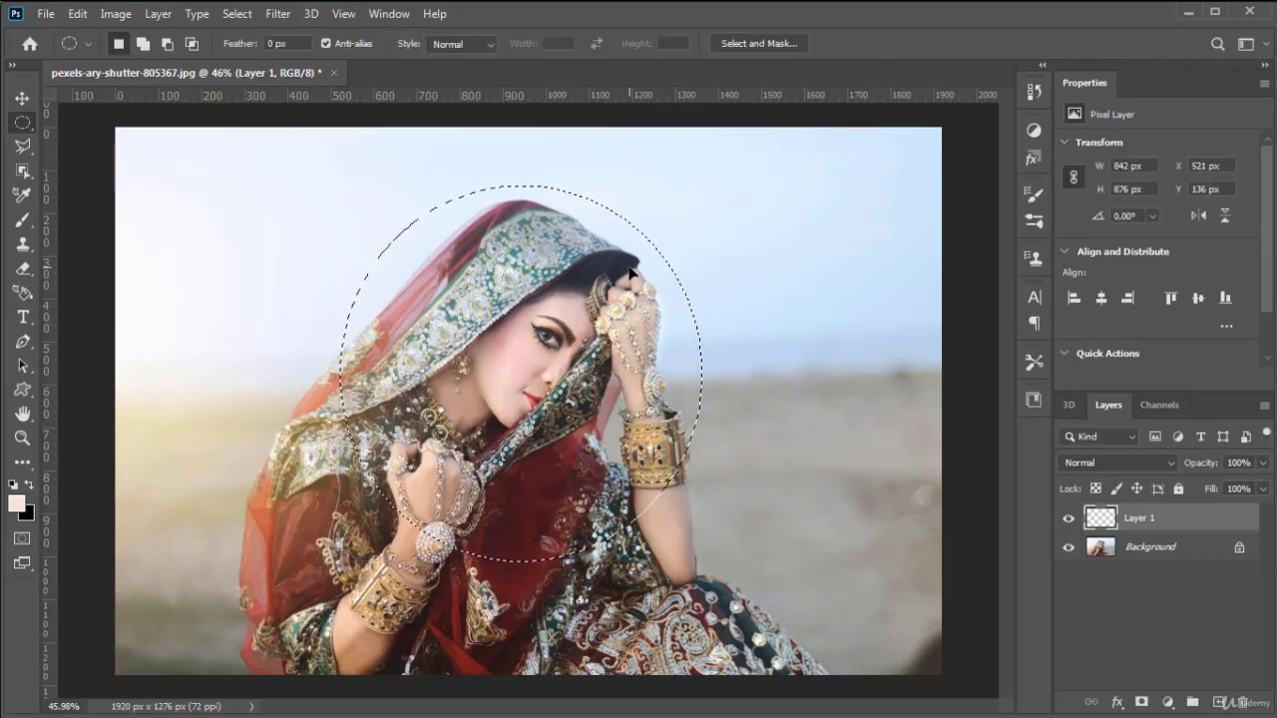
# Deselect the enlarged ellipse and activate the Move tool
pyautogui.click(238, 14)
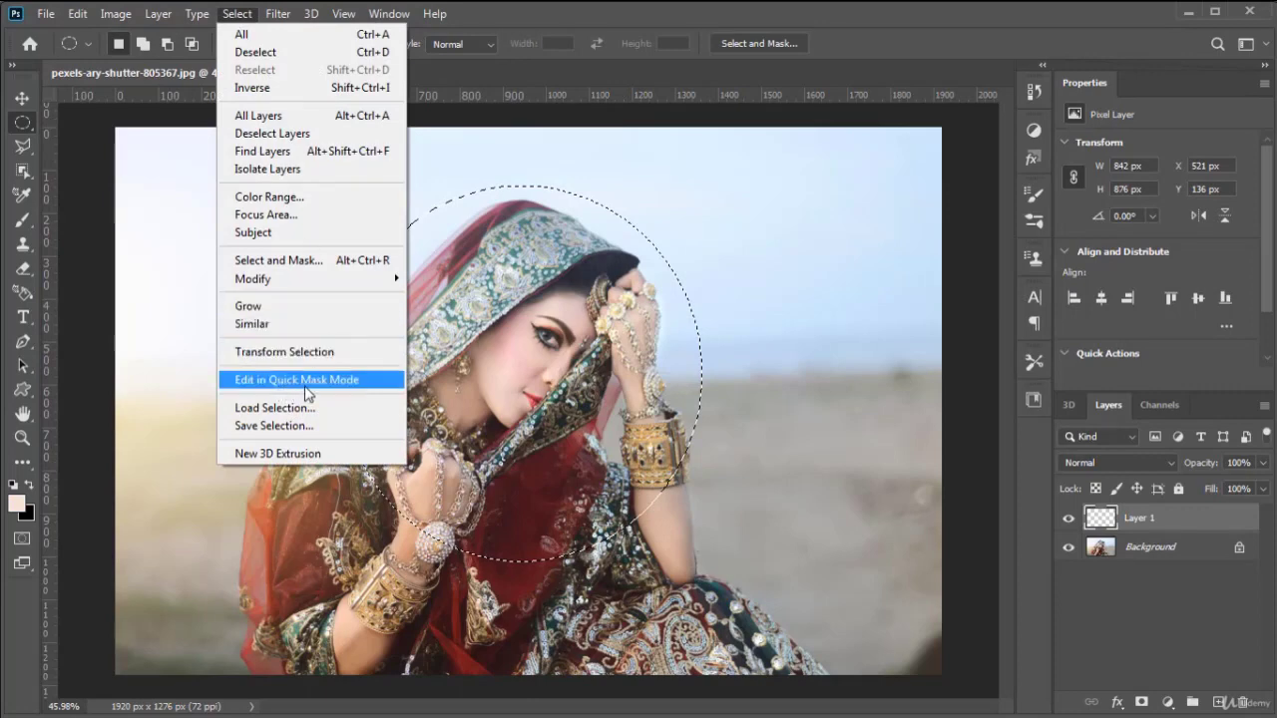
pyautogui.click(574, 387)
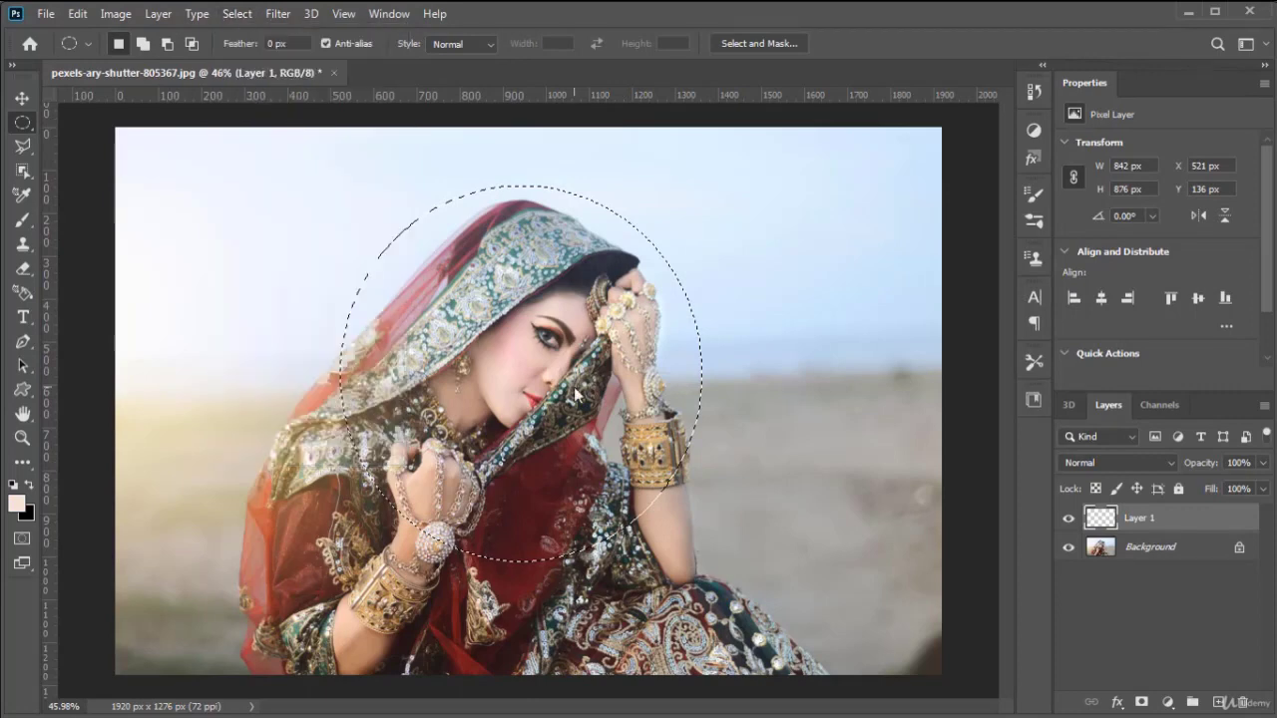
pyautogui.hotkey('ctrl', 'd')
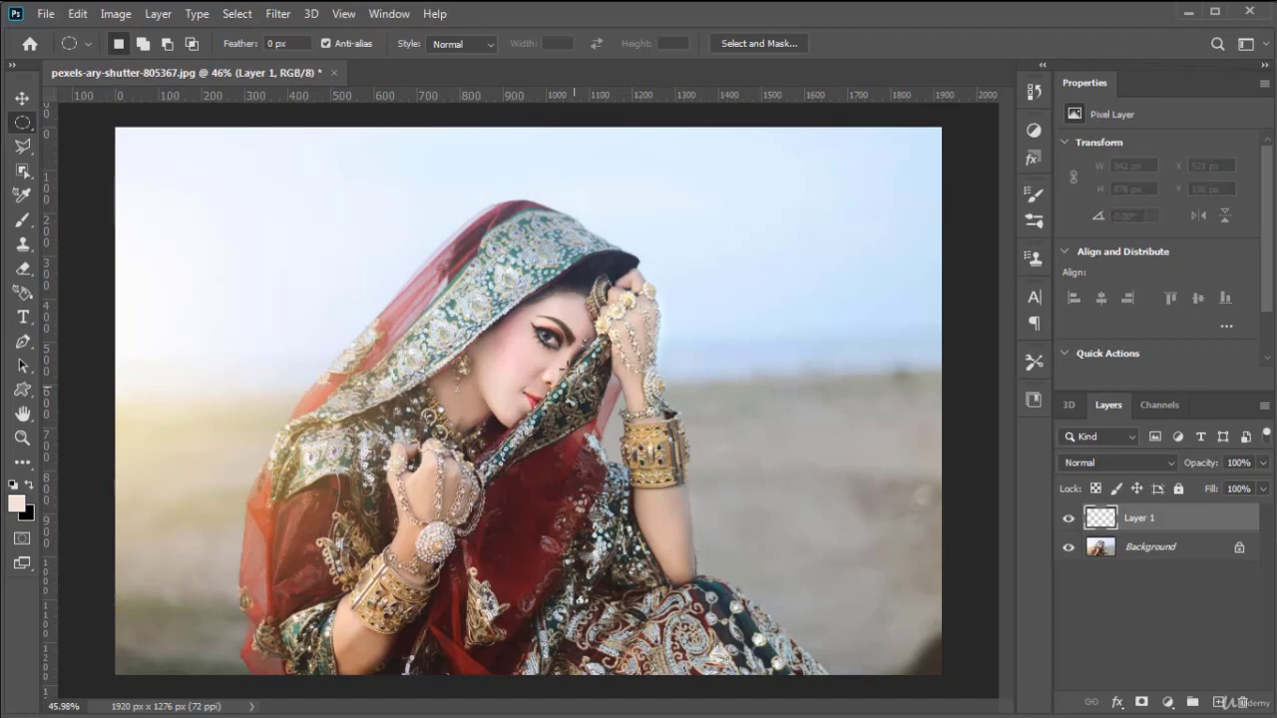
pyautogui.click(21, 97)
# Delete the empty Layer 1 above the Background layer
pyautogui.click(240, 16)
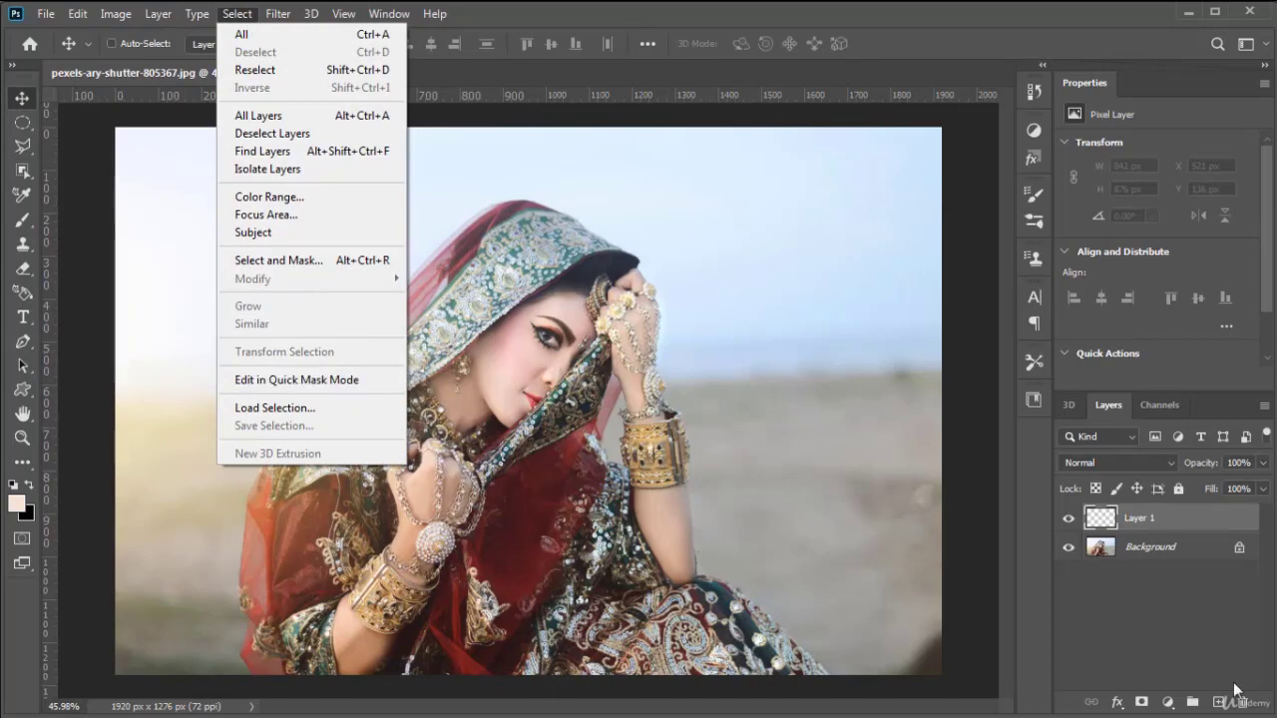
pyautogui.click(1174, 516)
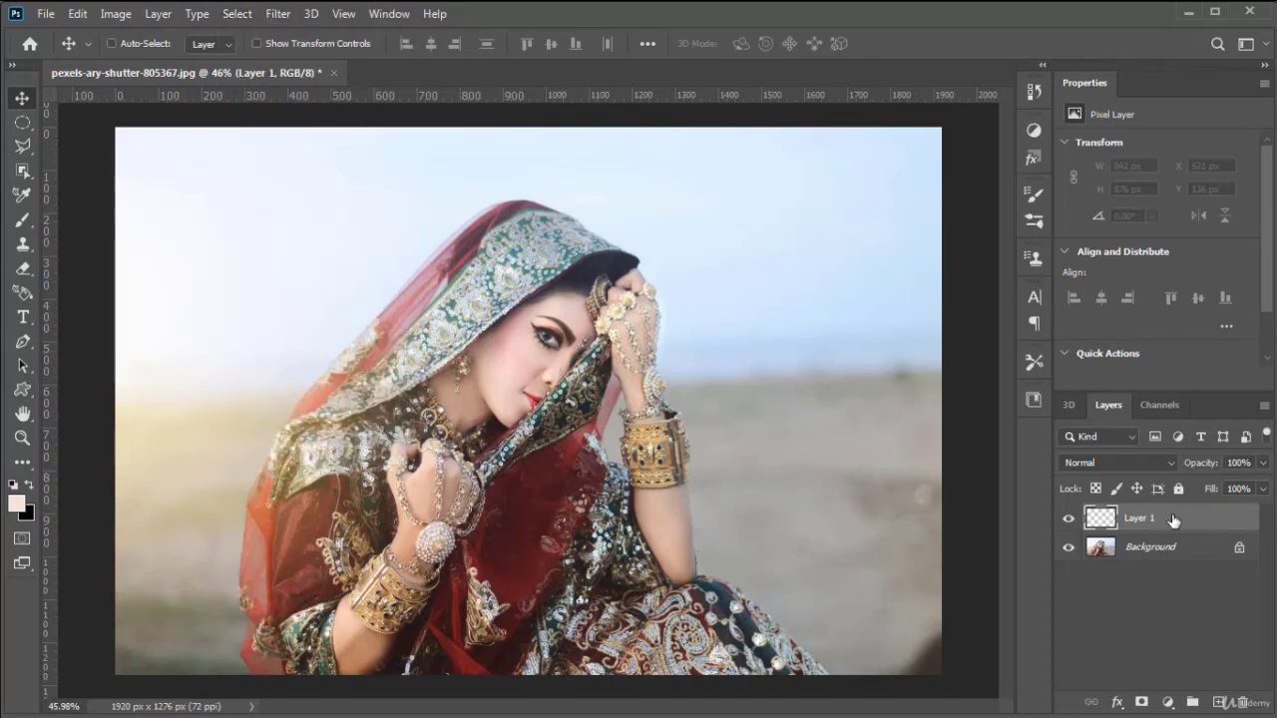
pyautogui.click(1246, 703)
pyautogui.click(552, 286)
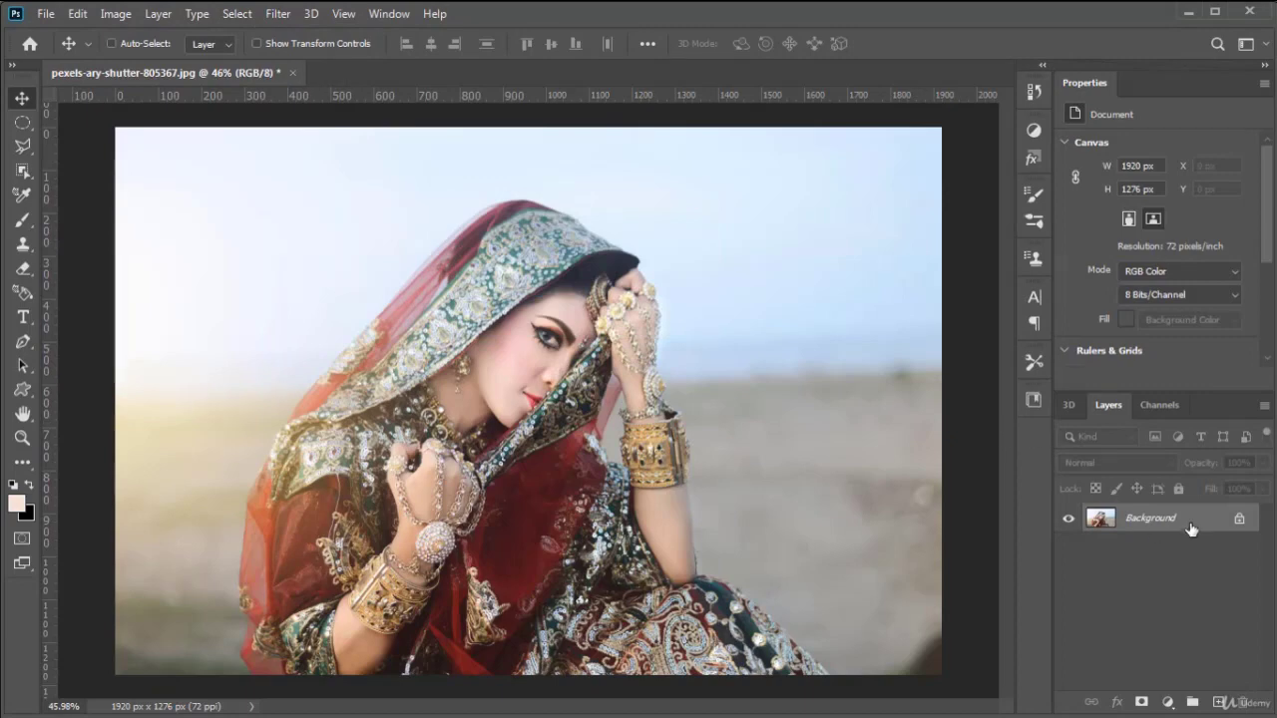
# Convert the locked Background into a regular layer named Layer 0
pyautogui.doubleClick(1190, 525)
pyautogui.click(797, 213)
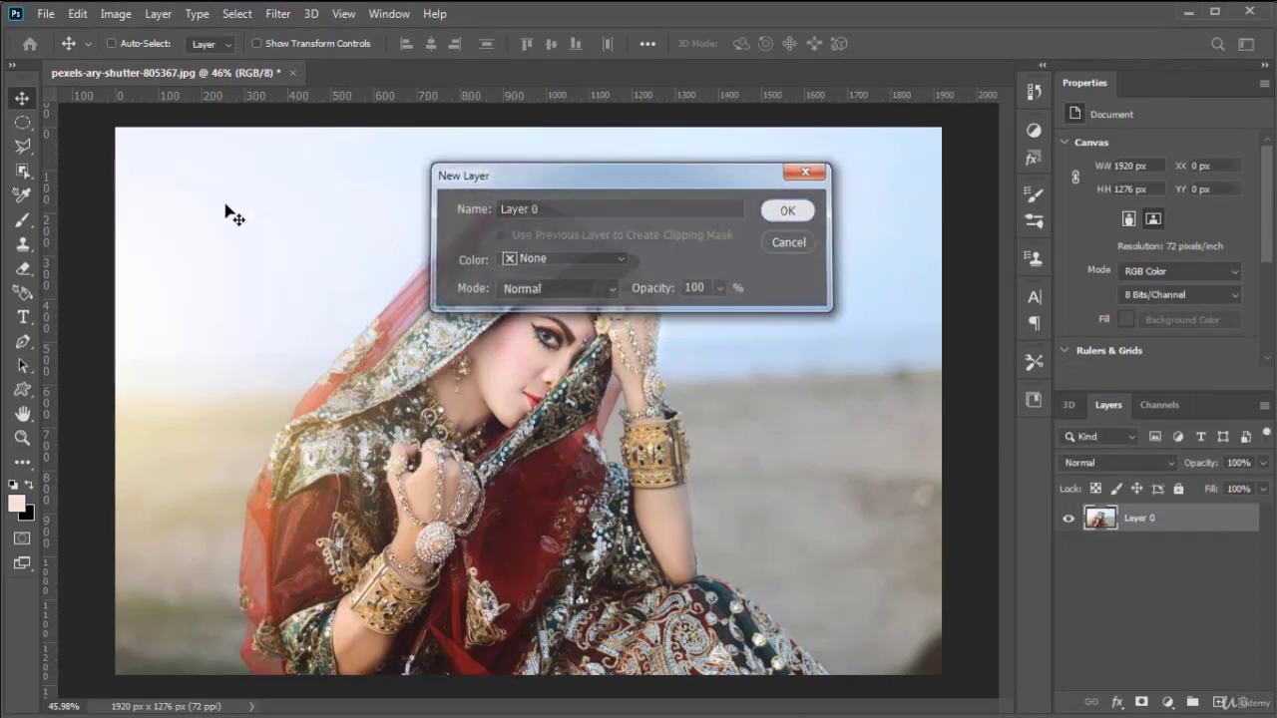
# Enter Quick Mask mode, try painting a mask over the sky and the woman with the Brush tool, and undo the painting
pyautogui.click(237, 16)
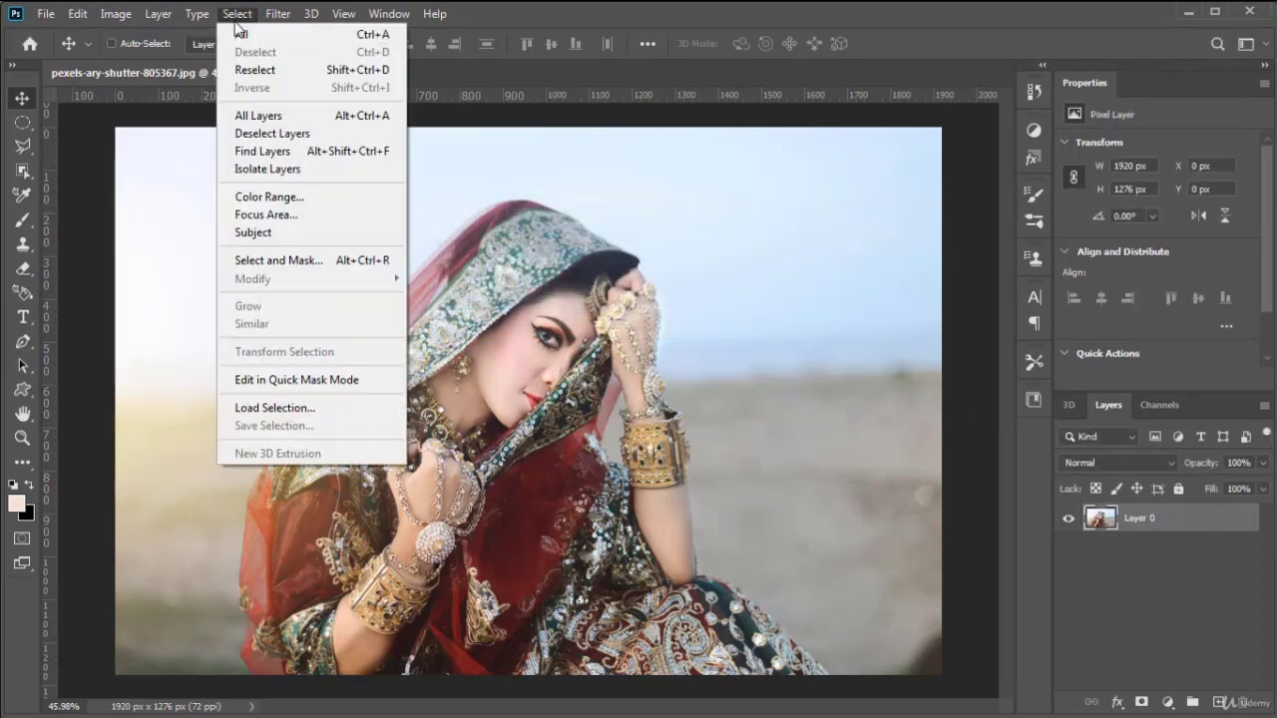
pyautogui.click(298, 380)
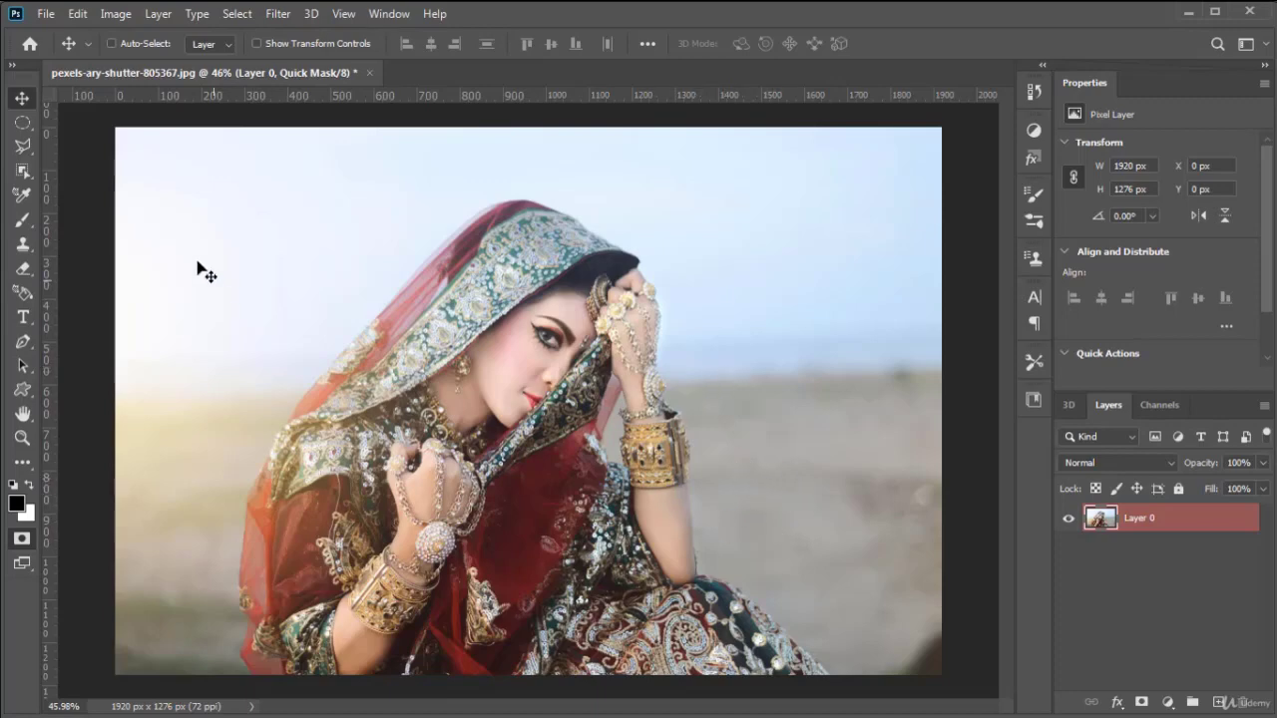
pyautogui.click(22, 220)
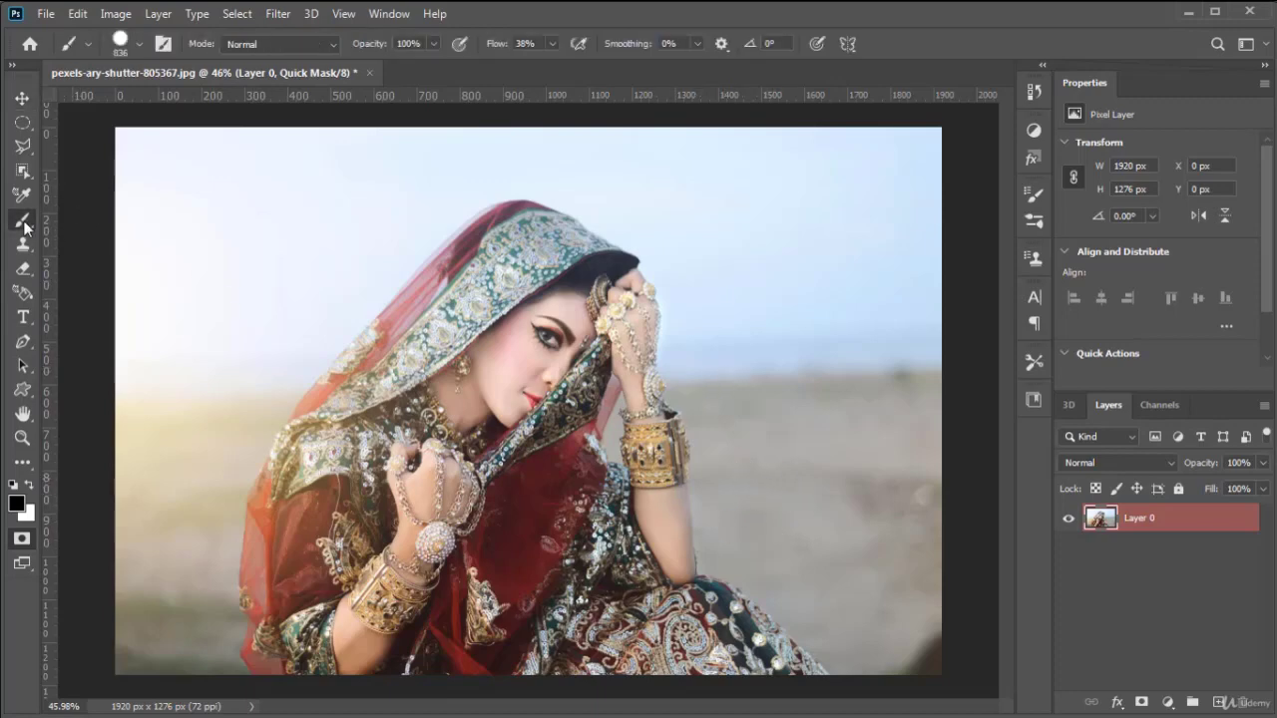
pyautogui.moveTo(765, 285)
pyautogui.mouseDown()
pyautogui.moveTo(710, 329)
pyautogui.moveTo(605, 319)
pyautogui.moveTo(541, 293)
pyautogui.moveTo(553, 357)
pyautogui.moveTo(640, 484)
pyautogui.mouseUp()
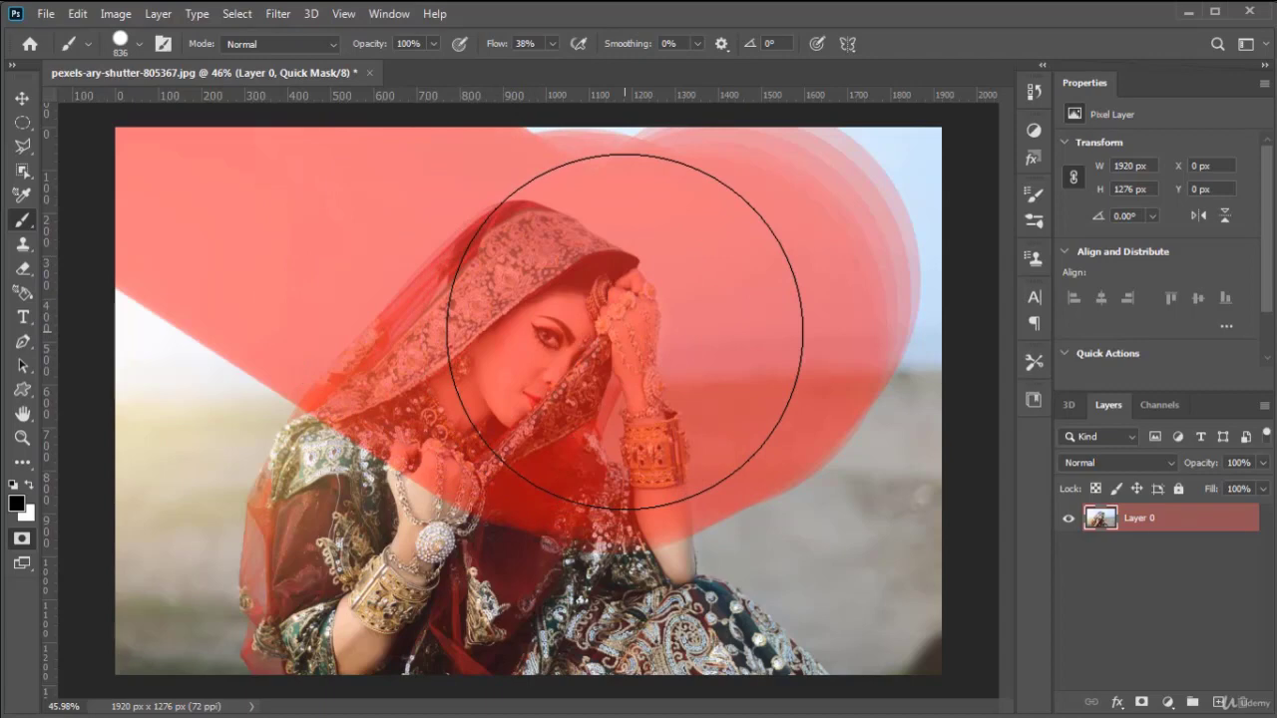
pyautogui.hotkey('ctrl', 'z')
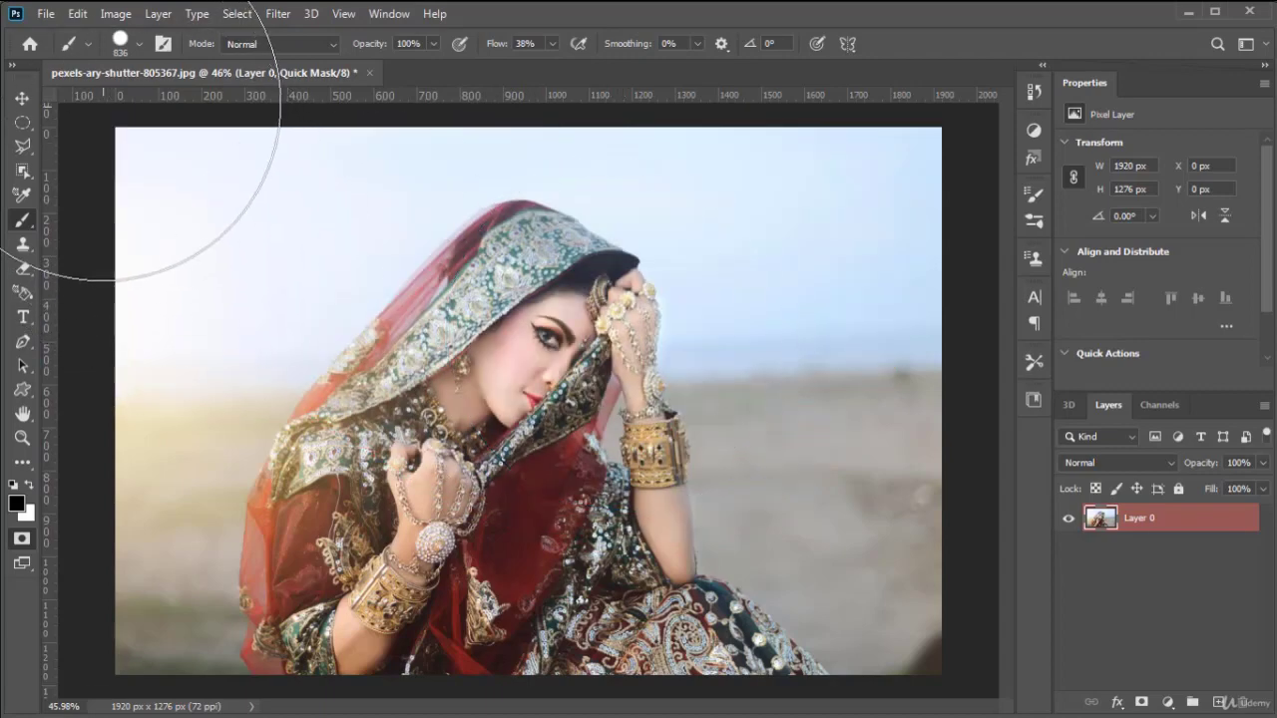
# Activate the Move tool and leave Quick Mask mode
pyautogui.click(29, 96)
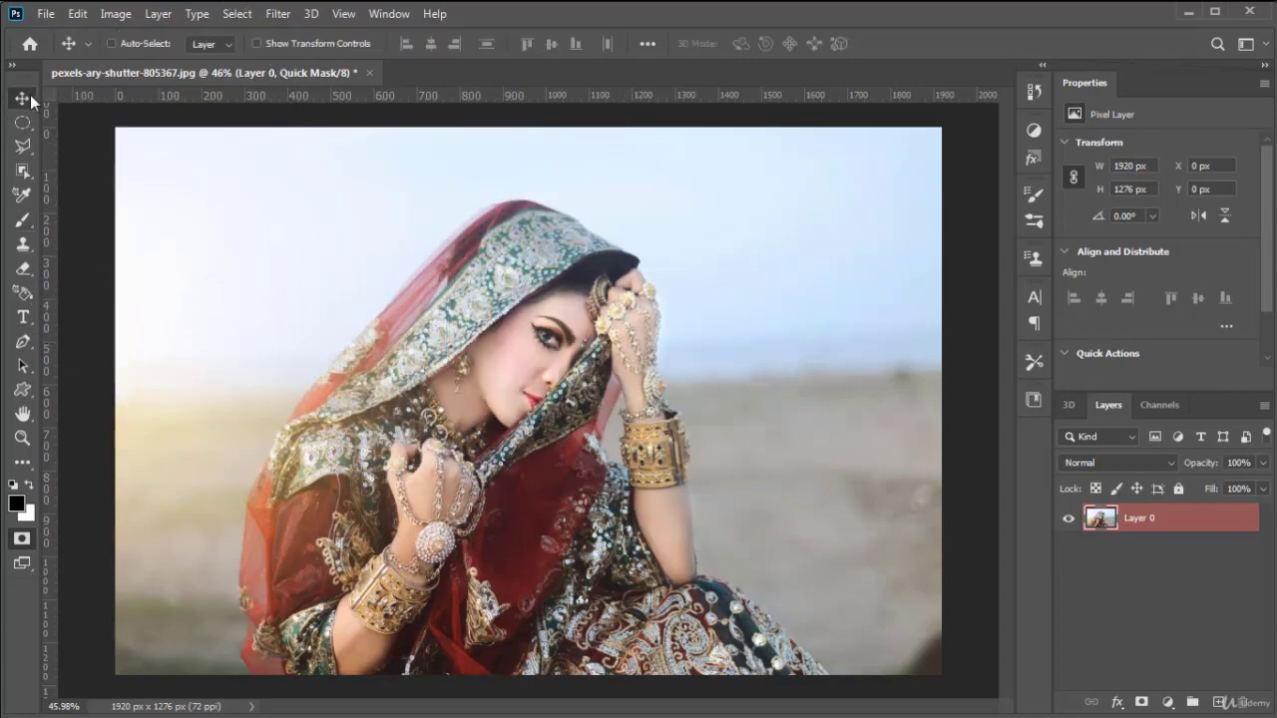
pyautogui.click(238, 14)
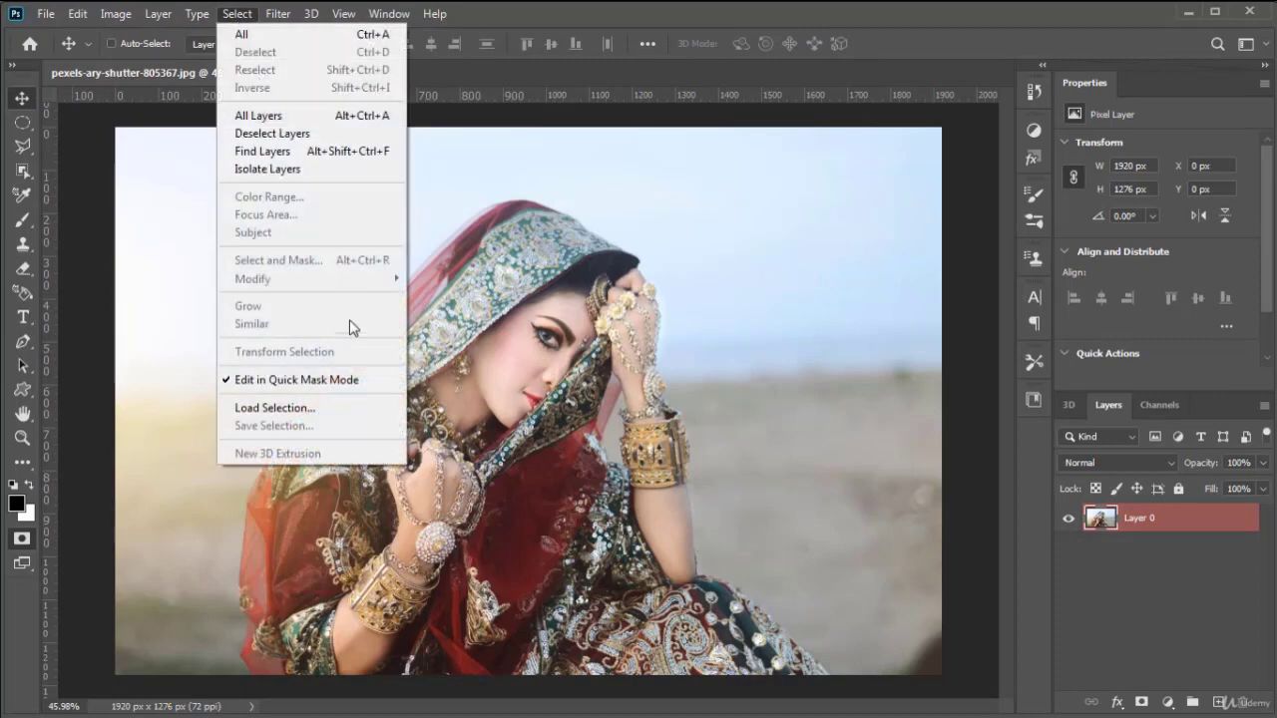
pyautogui.click(321, 380)
pyautogui.click(237, 14)
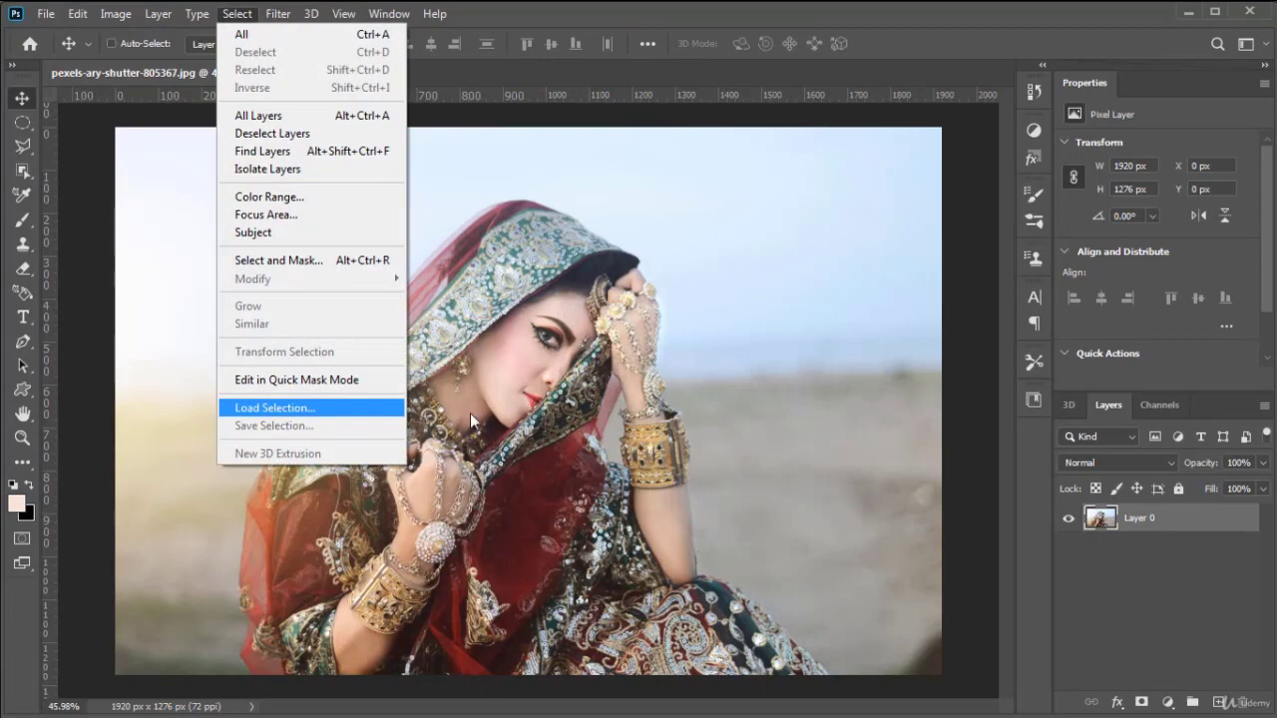
pyautogui.click(617, 378)
# Select the woman with Select Subject and save the selection as a new channel named "bride"
pyautogui.click(238, 14)
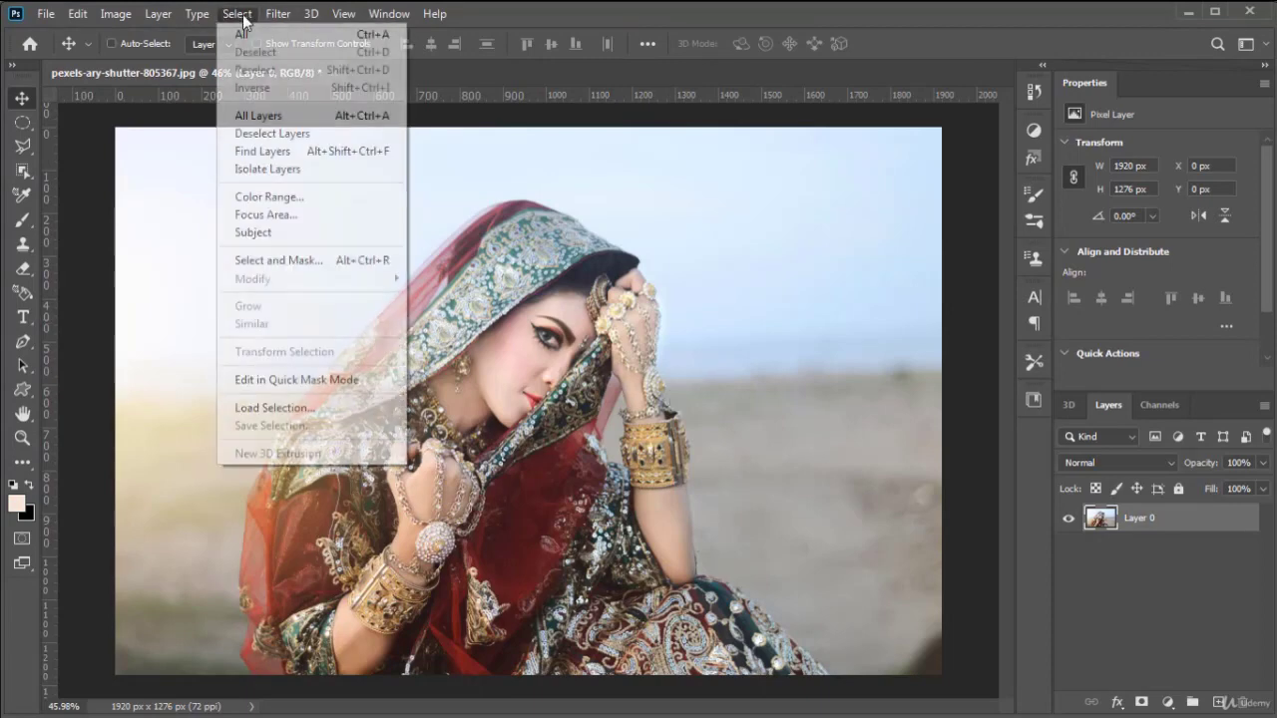
pyautogui.click(312, 237)
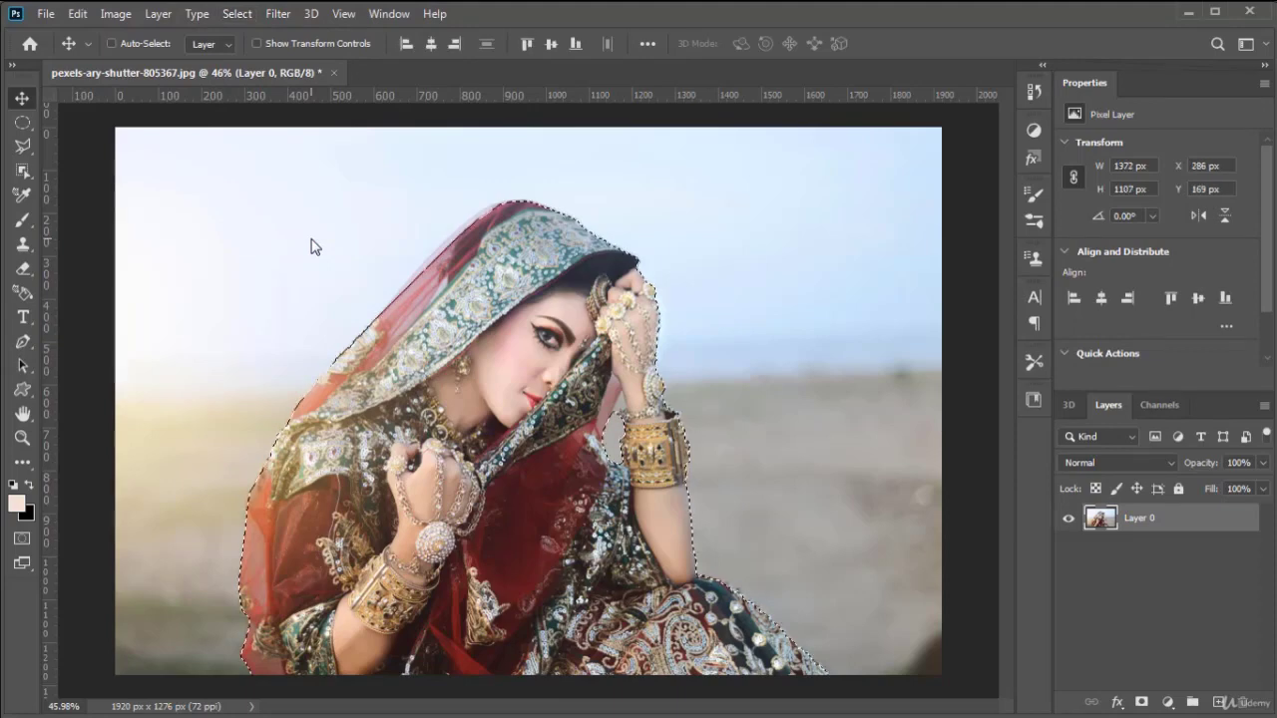
pyautogui.click(237, 14)
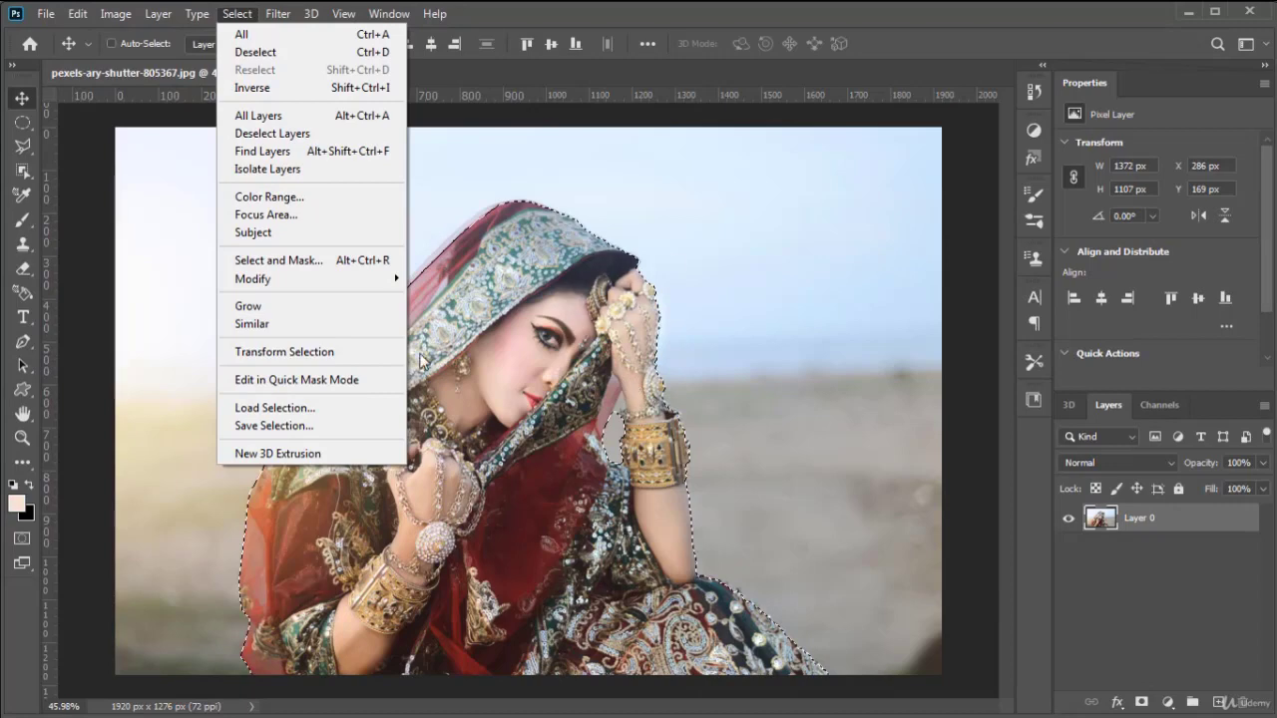
pyautogui.click(328, 429)
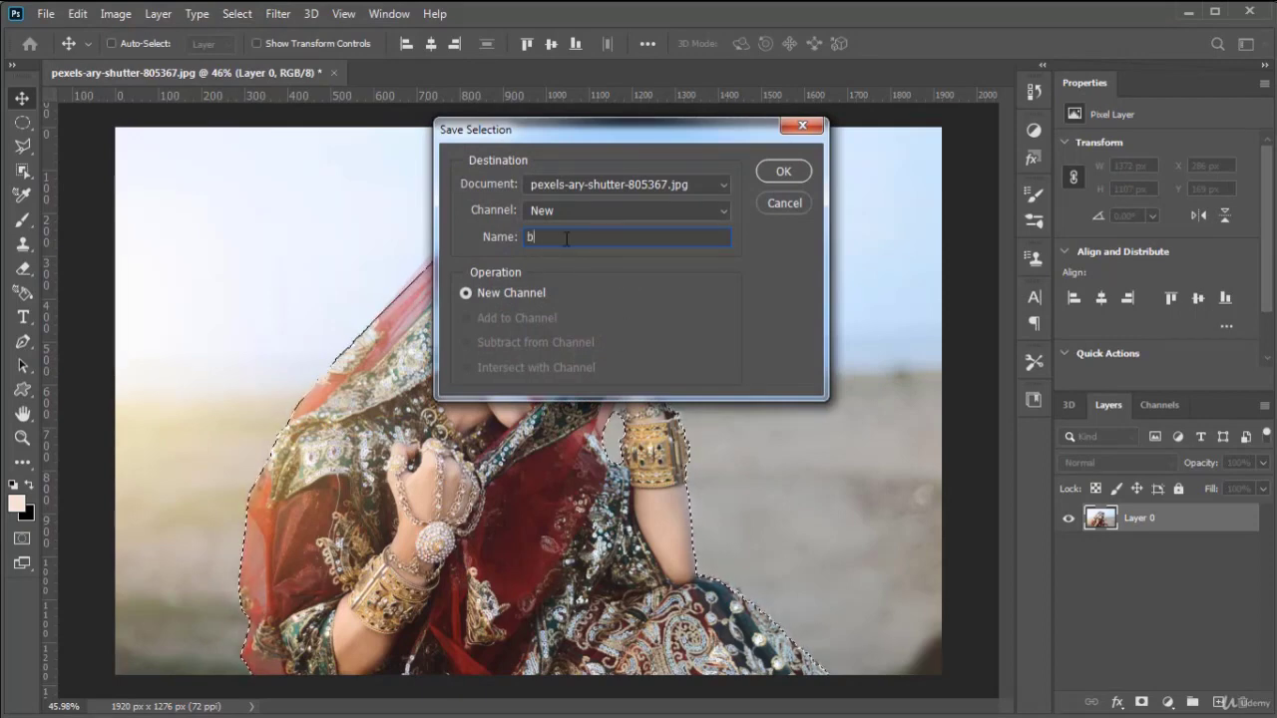
pyautogui.write('bride')
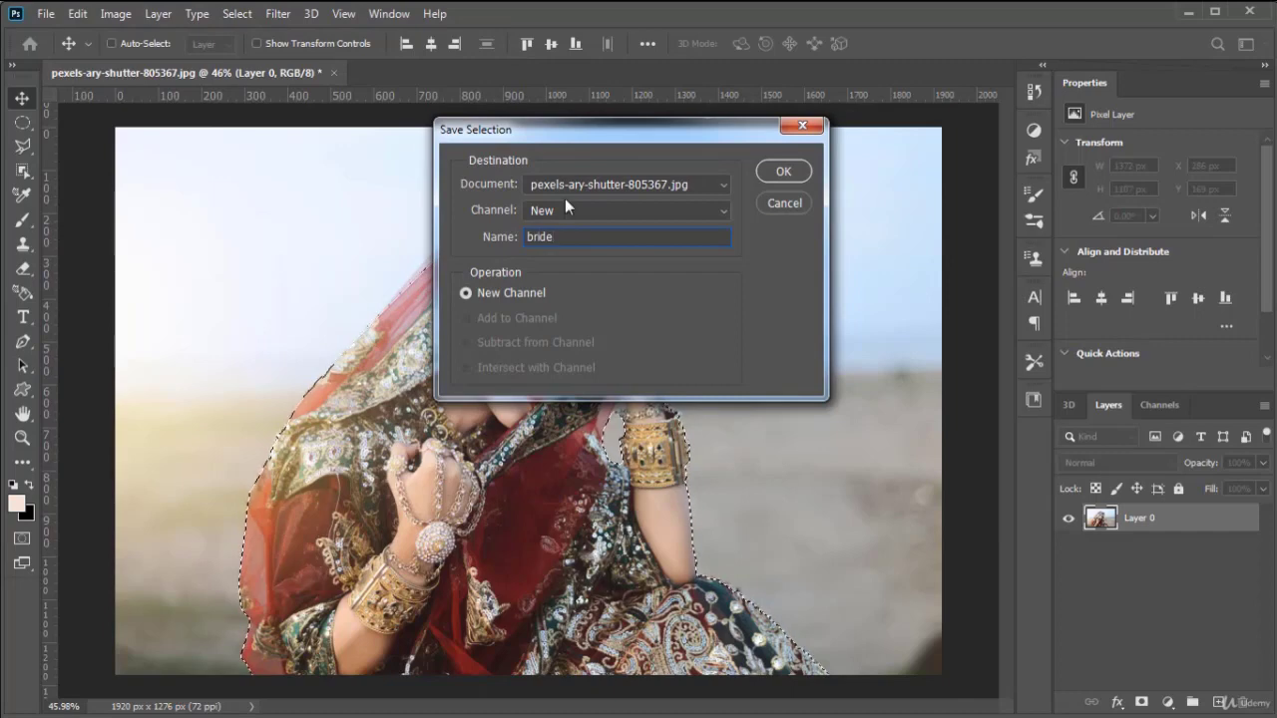
pyautogui.click(774, 173)
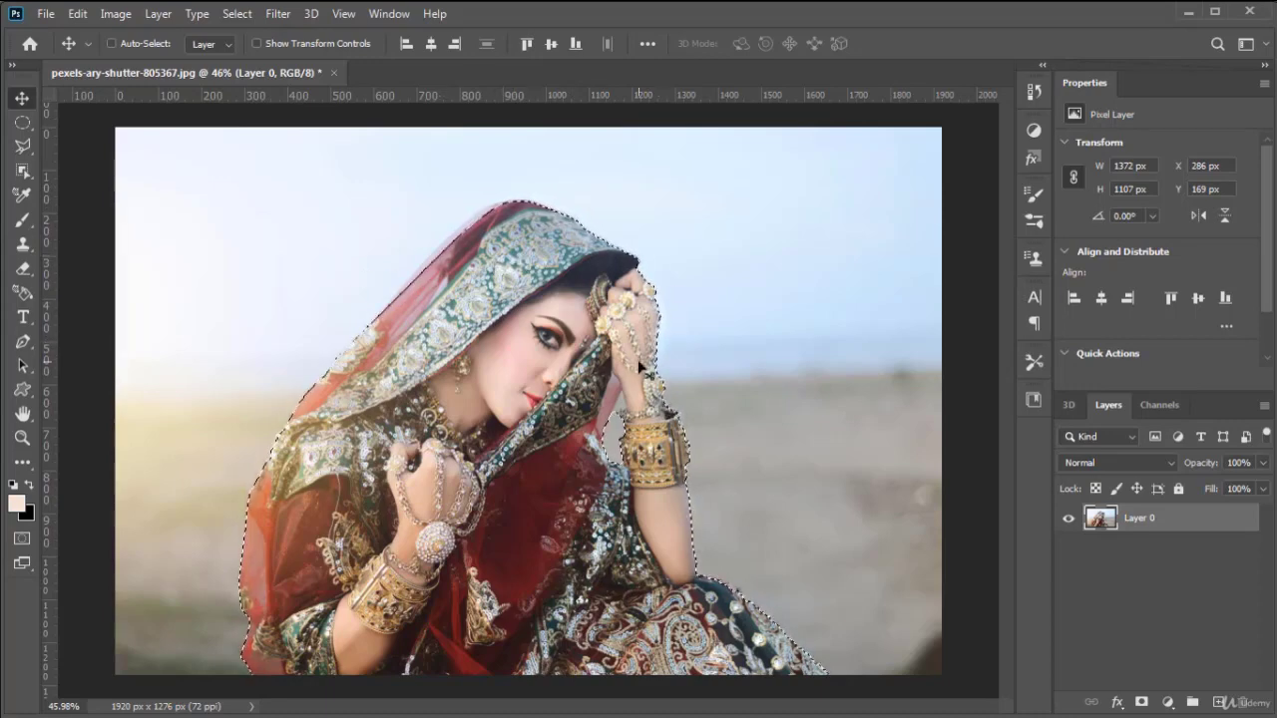
# Deselect the woman and reload her outline from the saved "bride" channel as a new selection
pyautogui.hotkey('ctrl', 'd')
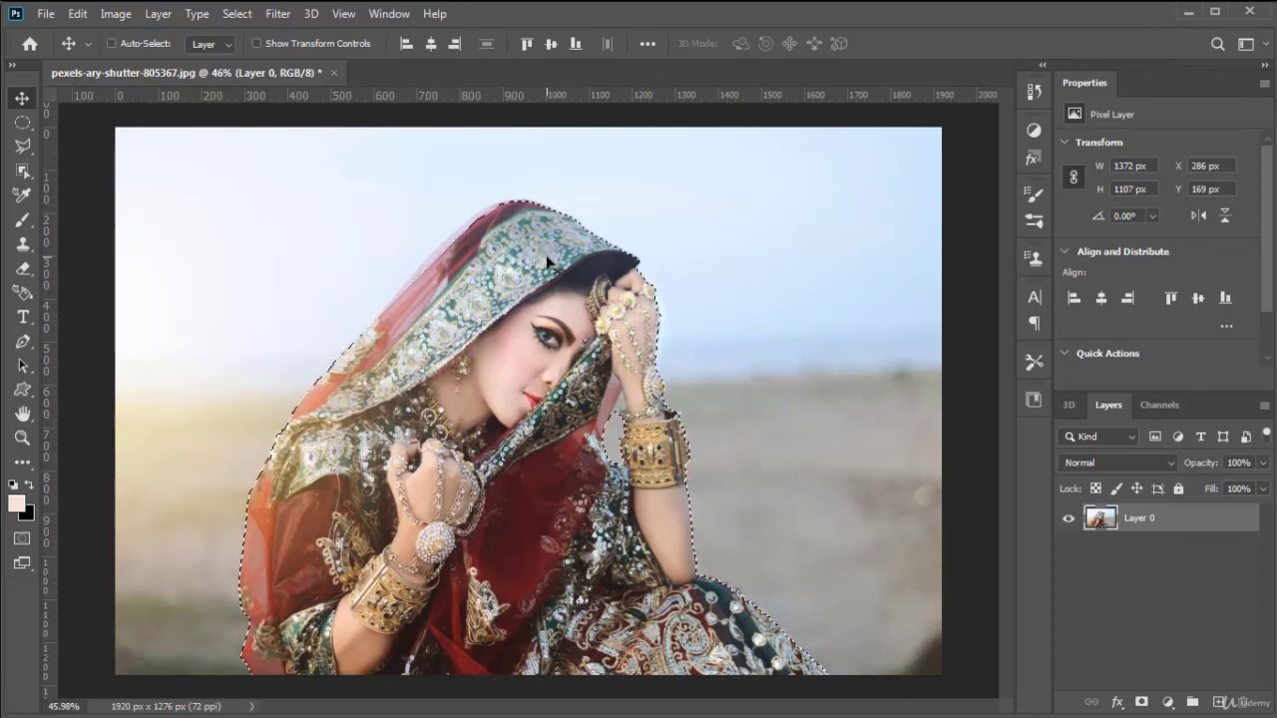
pyautogui.click(236, 14)
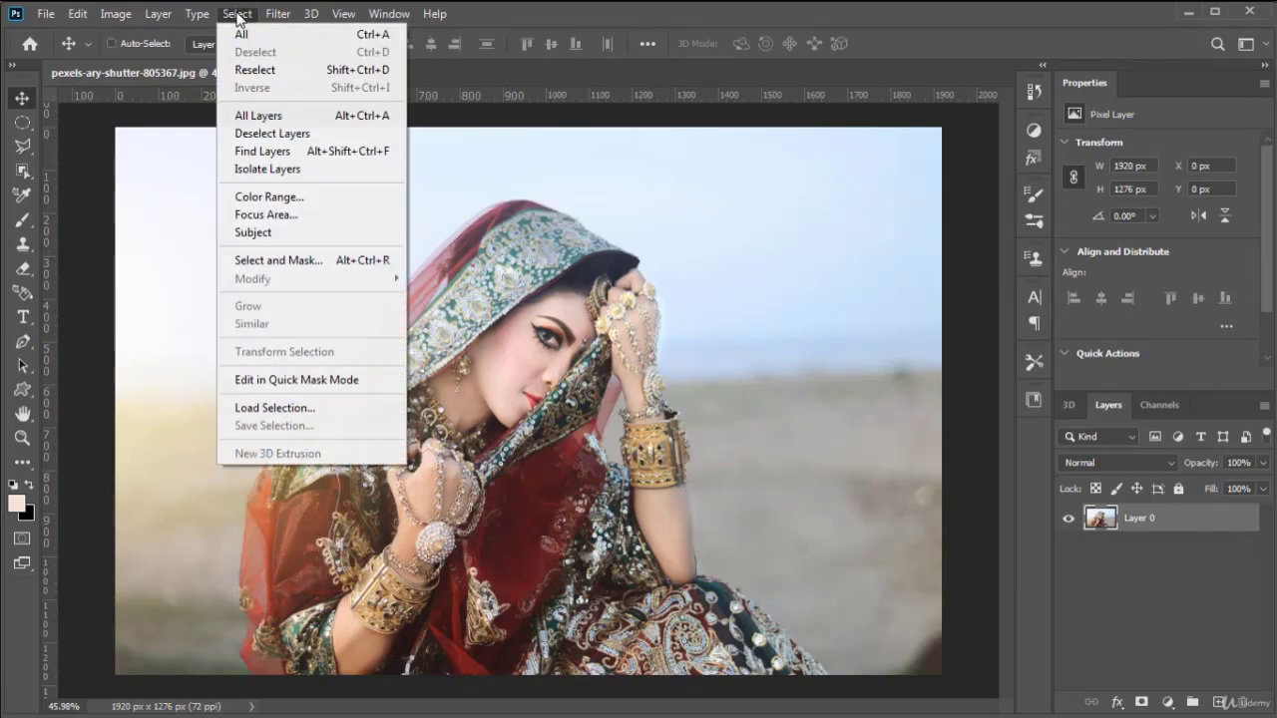
pyautogui.click(342, 416)
pyautogui.click(618, 215)
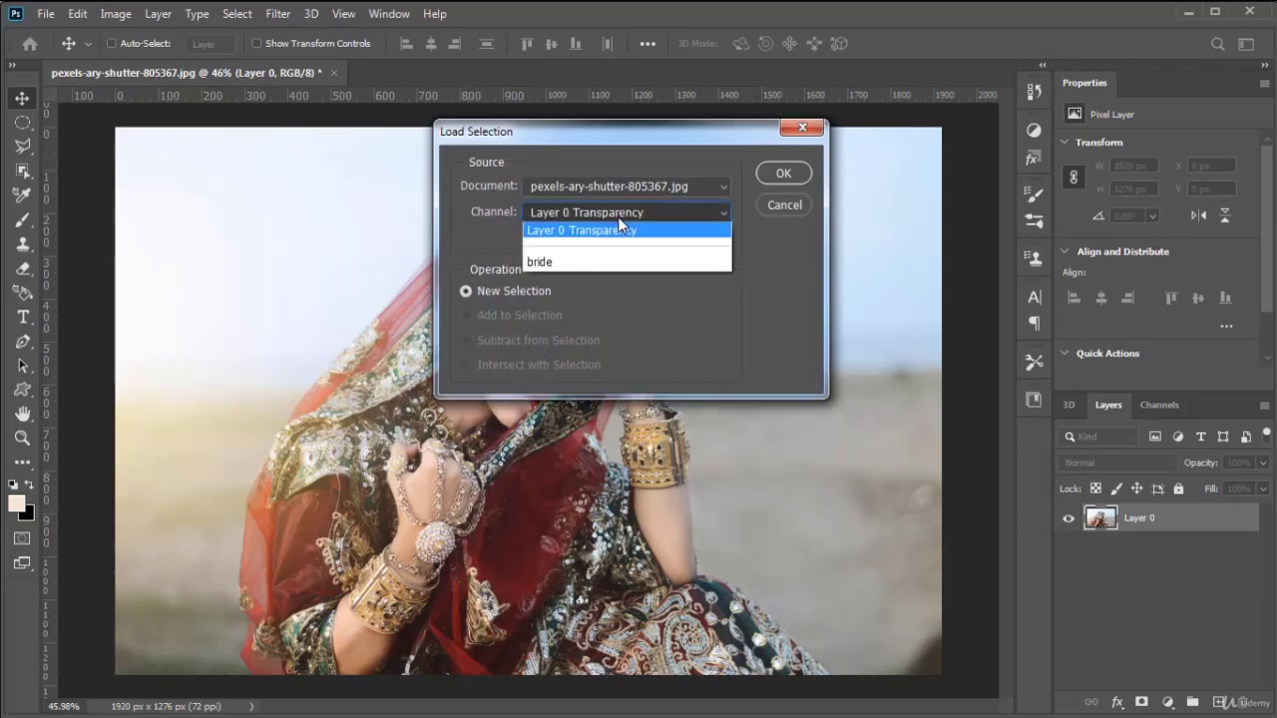
pyautogui.click(608, 261)
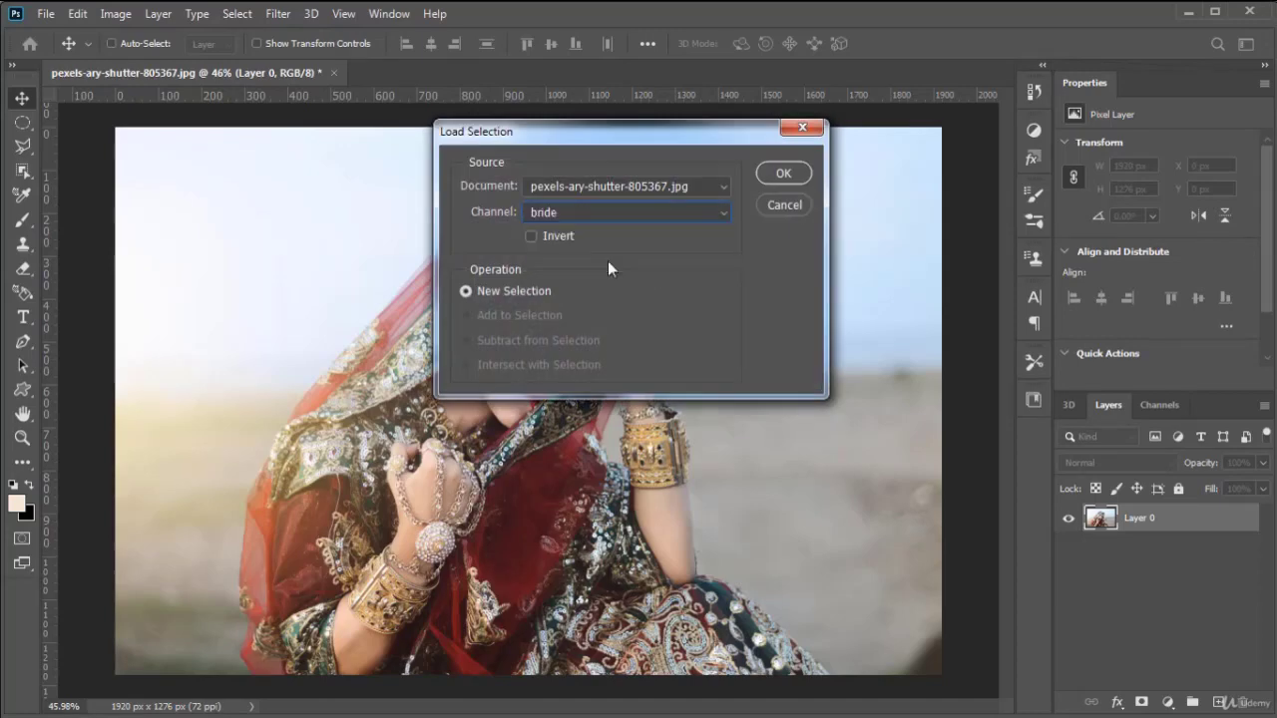
pyautogui.click(788, 175)
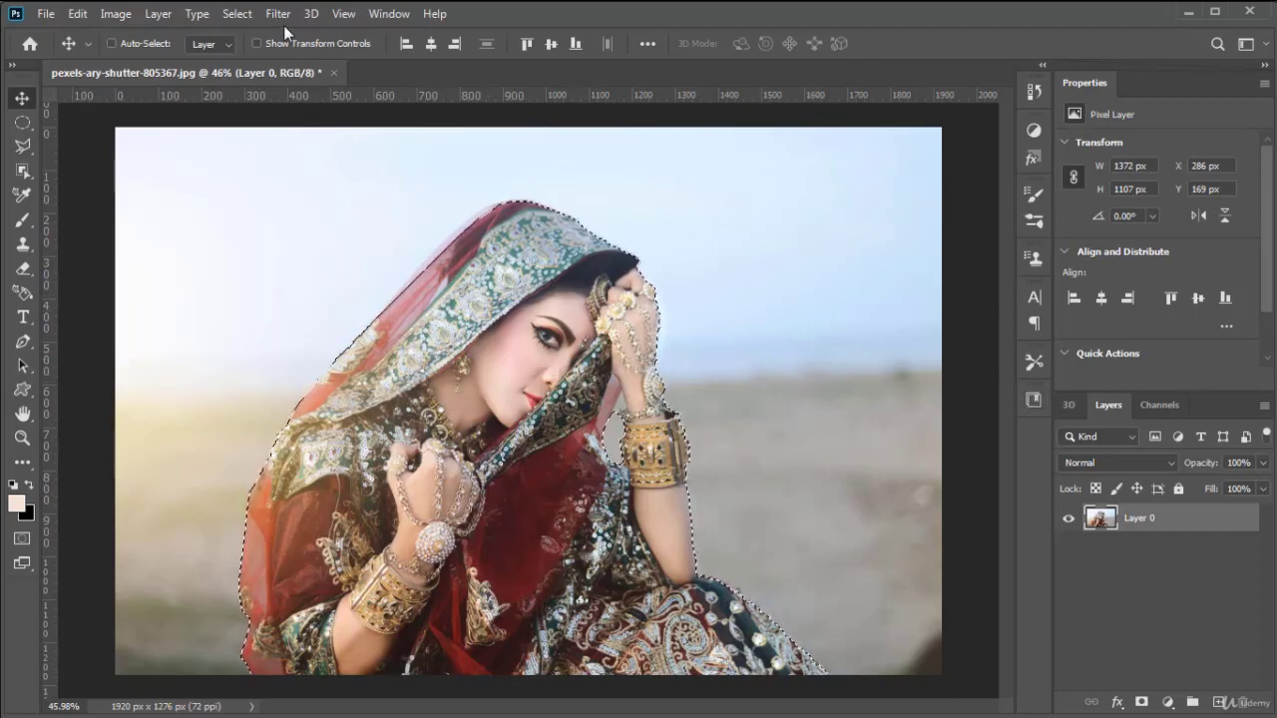
# Close the veiled woman's photo without saving the changes
pyautogui.click(237, 14)
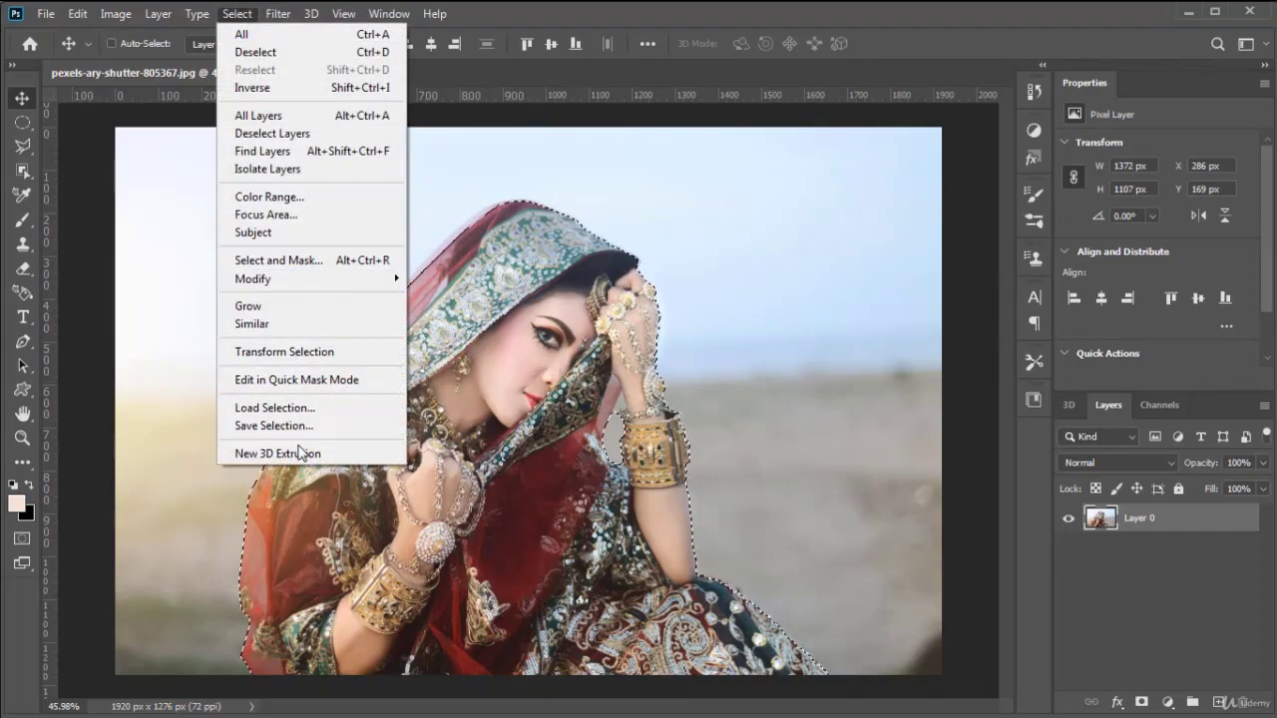
pyautogui.press('Escape')
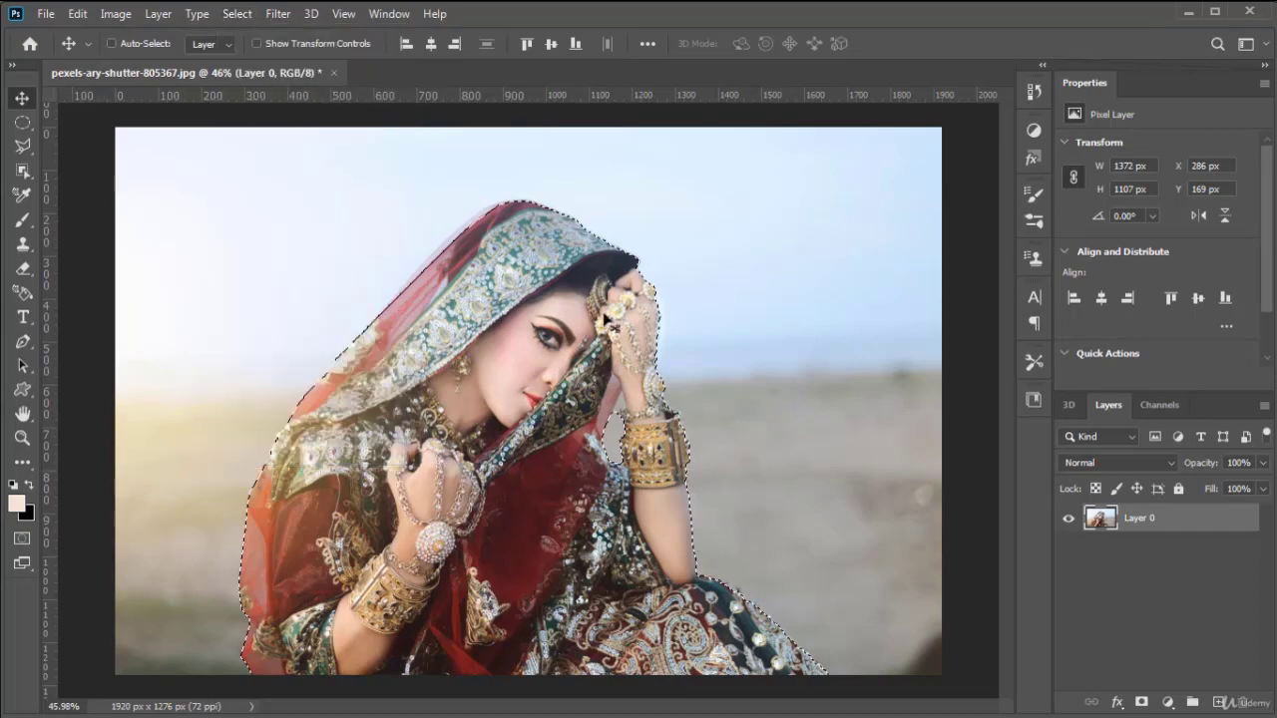
pyautogui.click(333, 73)
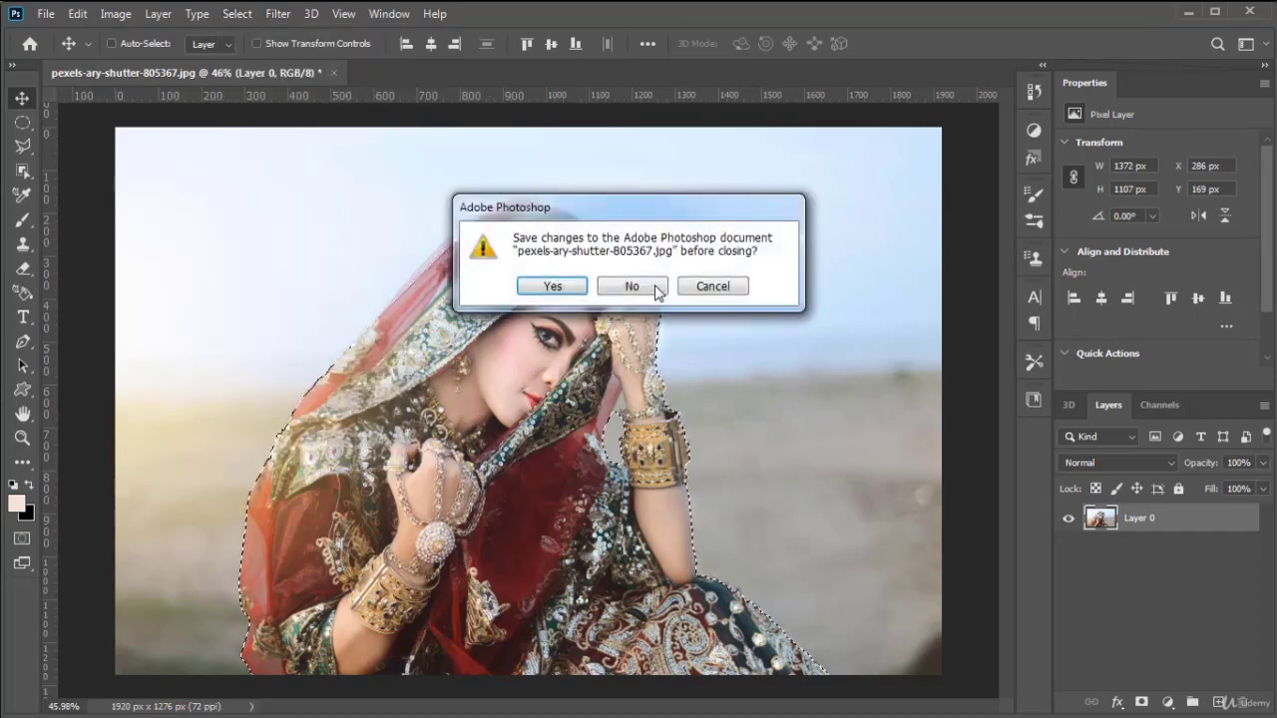
pyautogui.click(638, 285)
# Create a new blank document from the Clipboard preset at 1671 x 3226 px and 72 ppi
pyautogui.click(46, 13)
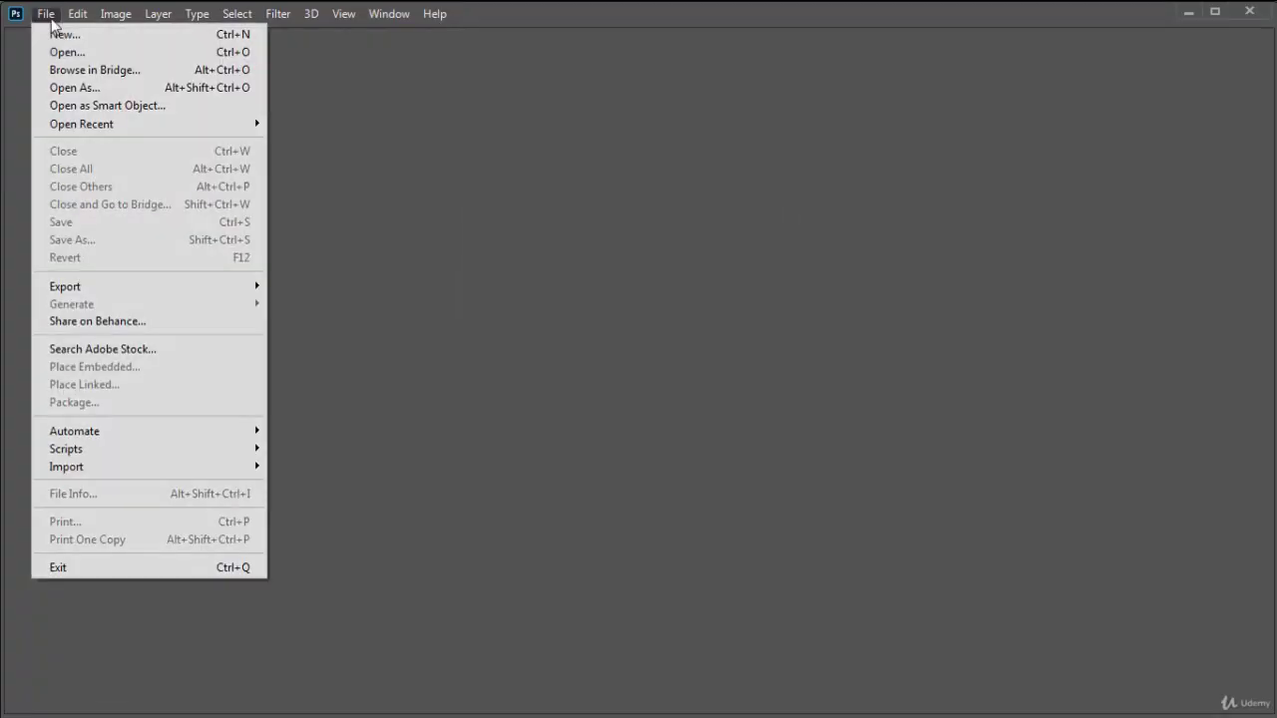
pyautogui.click(100, 33)
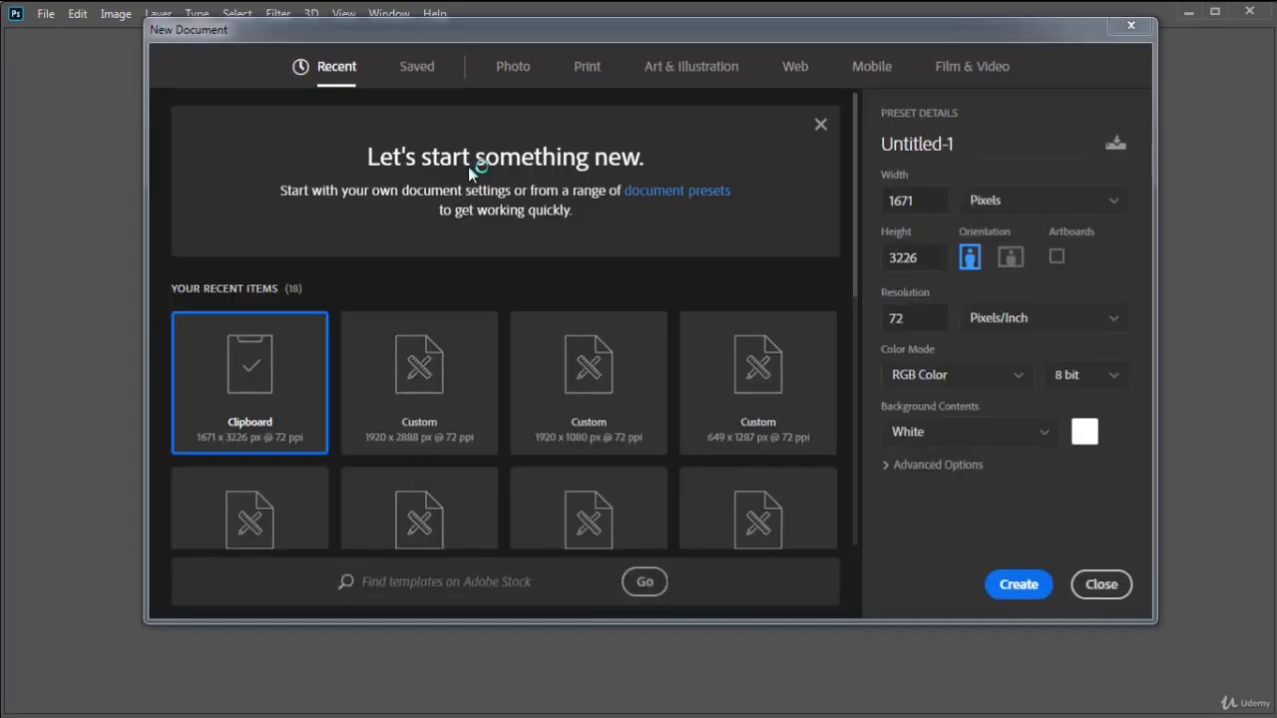
pyautogui.doubleClick(298, 366)
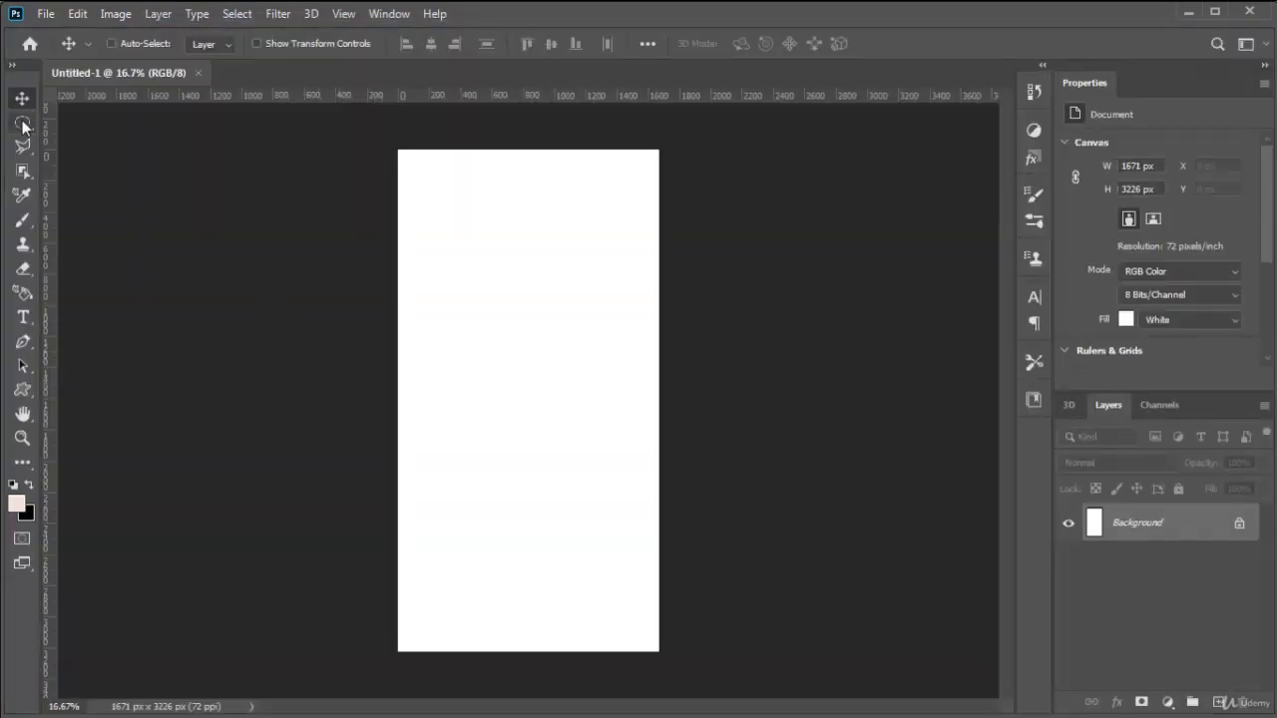
# Fill an elliptical selection about 917 by 1284 px with the peach foreground colour on a new layer and deselect it
pyautogui.click(22, 122)
pyautogui.moveTo(465, 320); pyautogui.dragTo(608, 520)
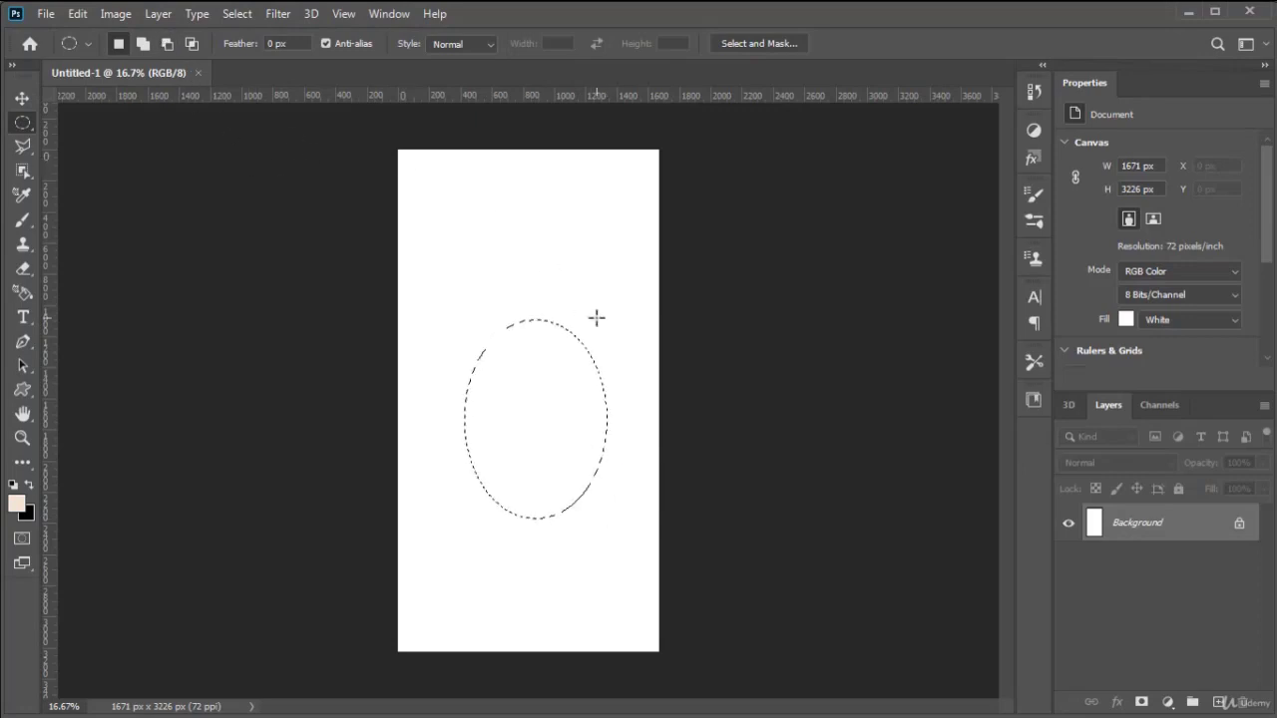
pyautogui.click(1215, 700)
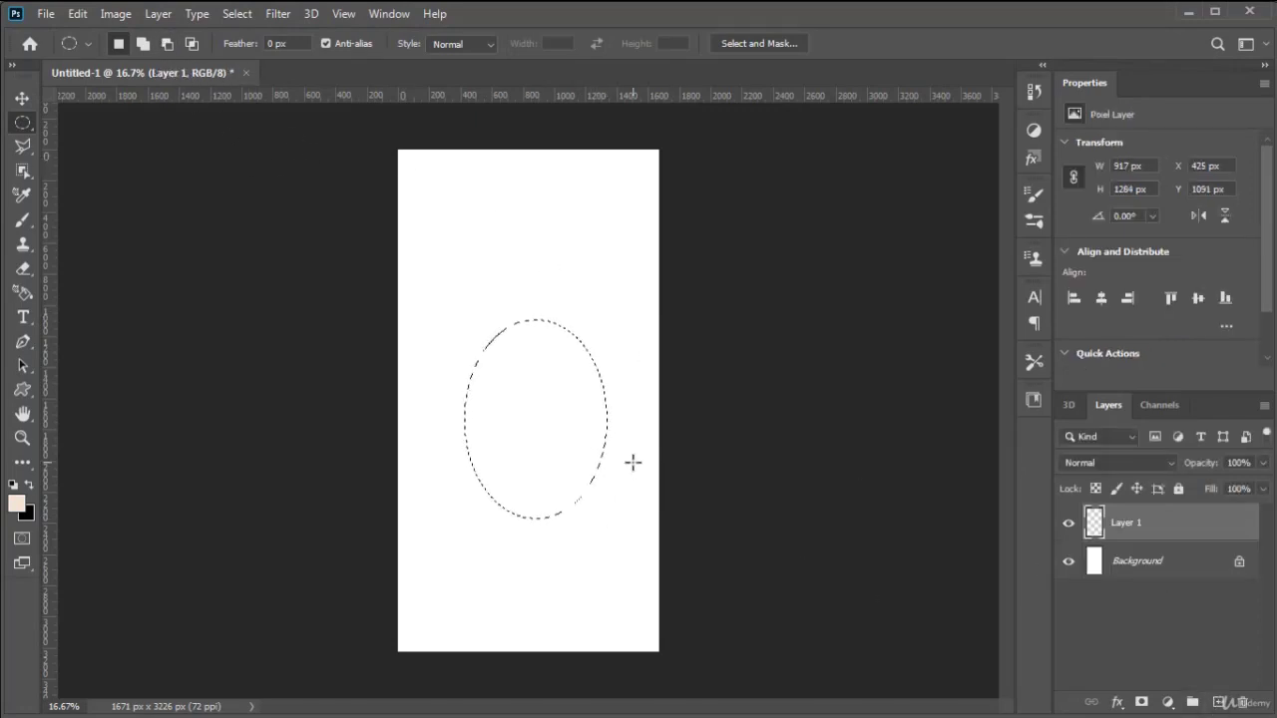
pyautogui.hotkey('alt', 'BackSpace')
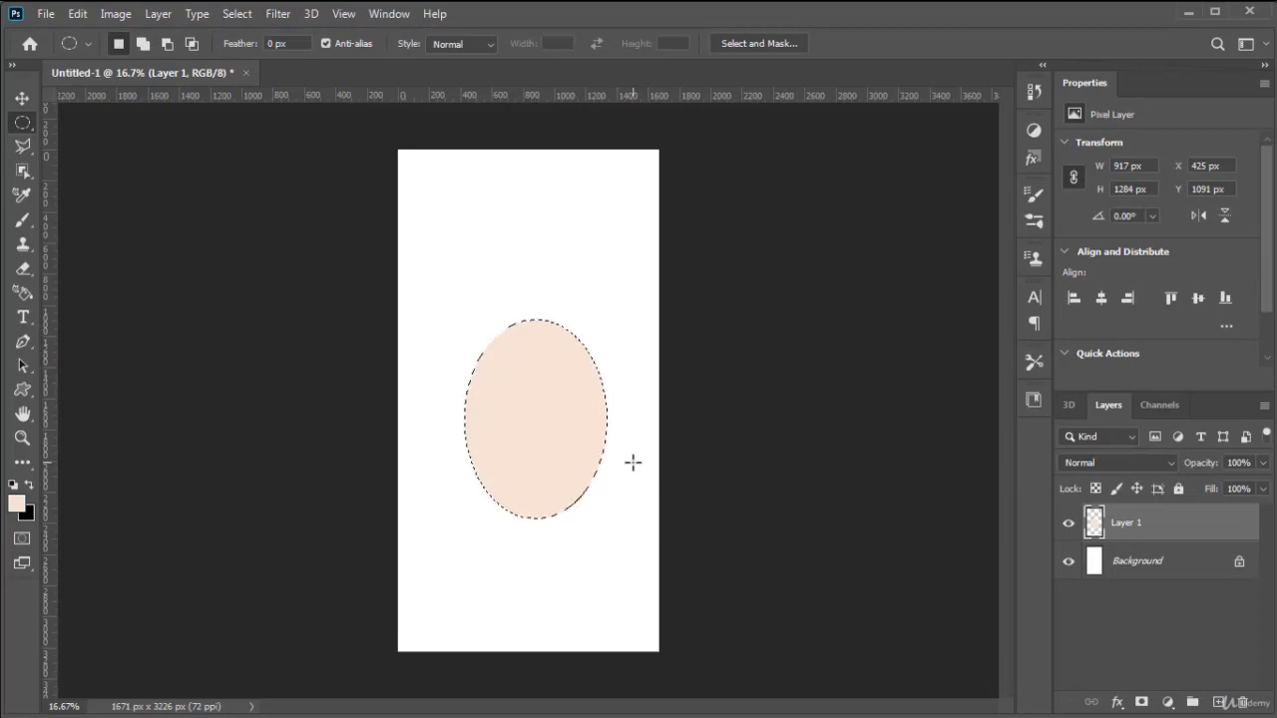
pyautogui.hotkey('ctrl', 'd')
pyautogui.click(22, 98)
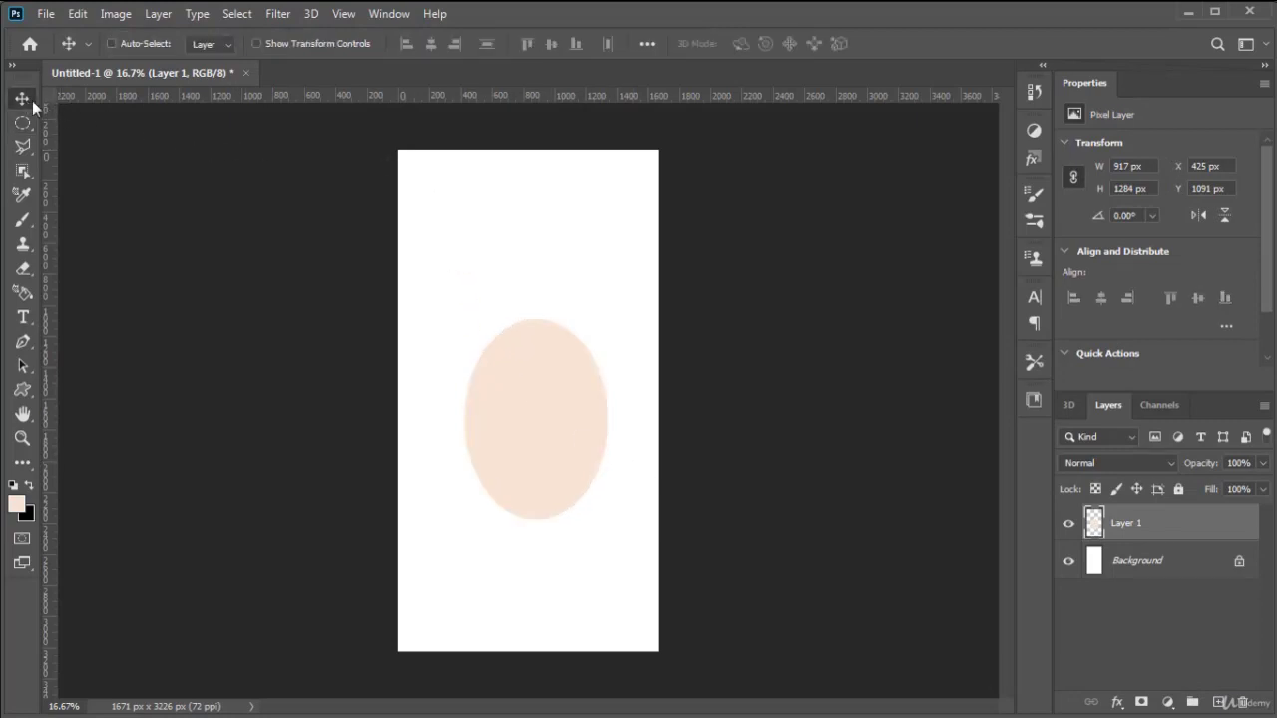
# Create a 3D extrusion from the outline of Layer 1's ellipse and rotate the object to show its depth
pyautogui.click(238, 14)
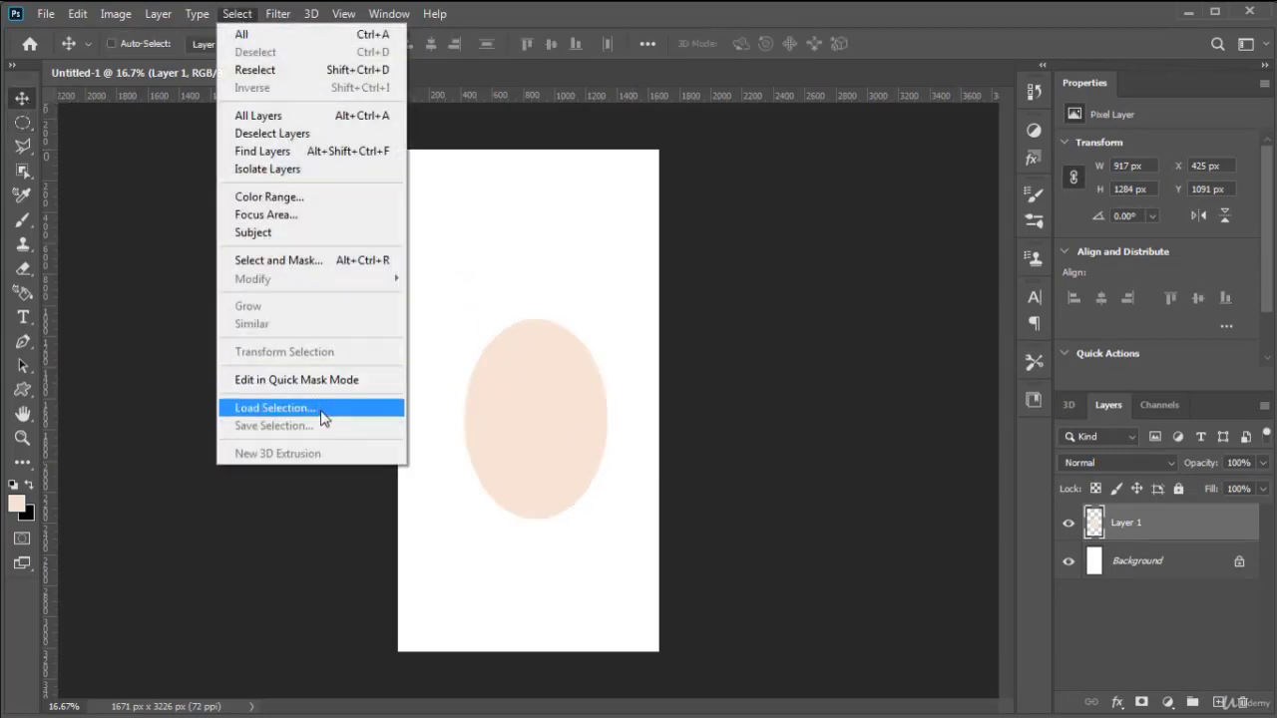
pyautogui.click(1120, 529)
pyautogui.keyDown('ctrl'); pyautogui.click(1096, 523); pyautogui.keyUp('ctrl')
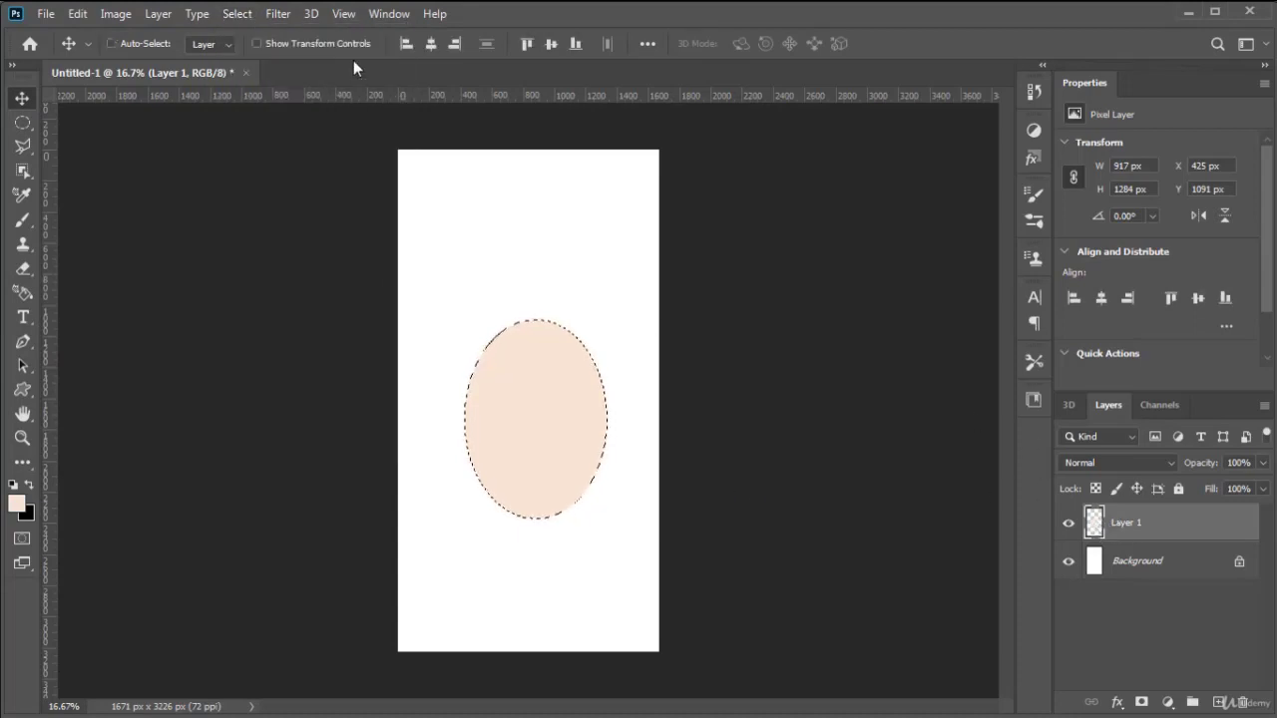
pyautogui.click(251, 13)
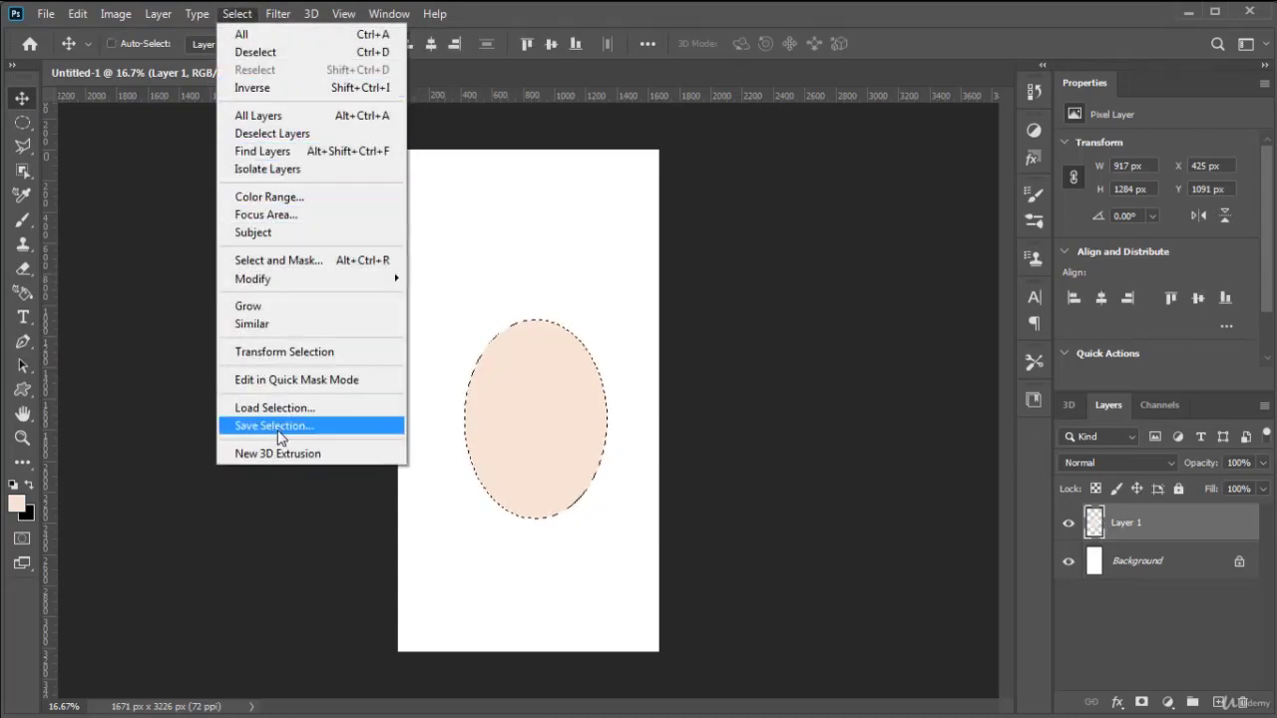
pyautogui.click(277, 454)
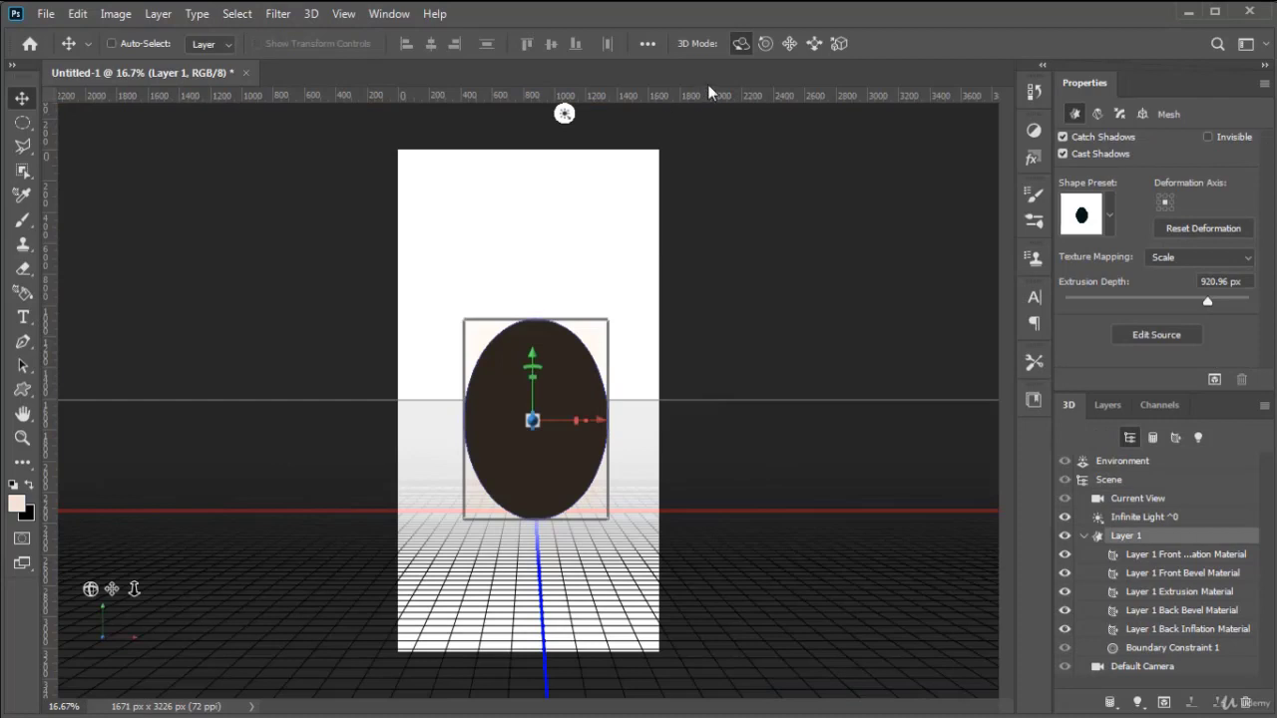
pyautogui.moveTo(827, 359); pyautogui.dragTo(757, 382)
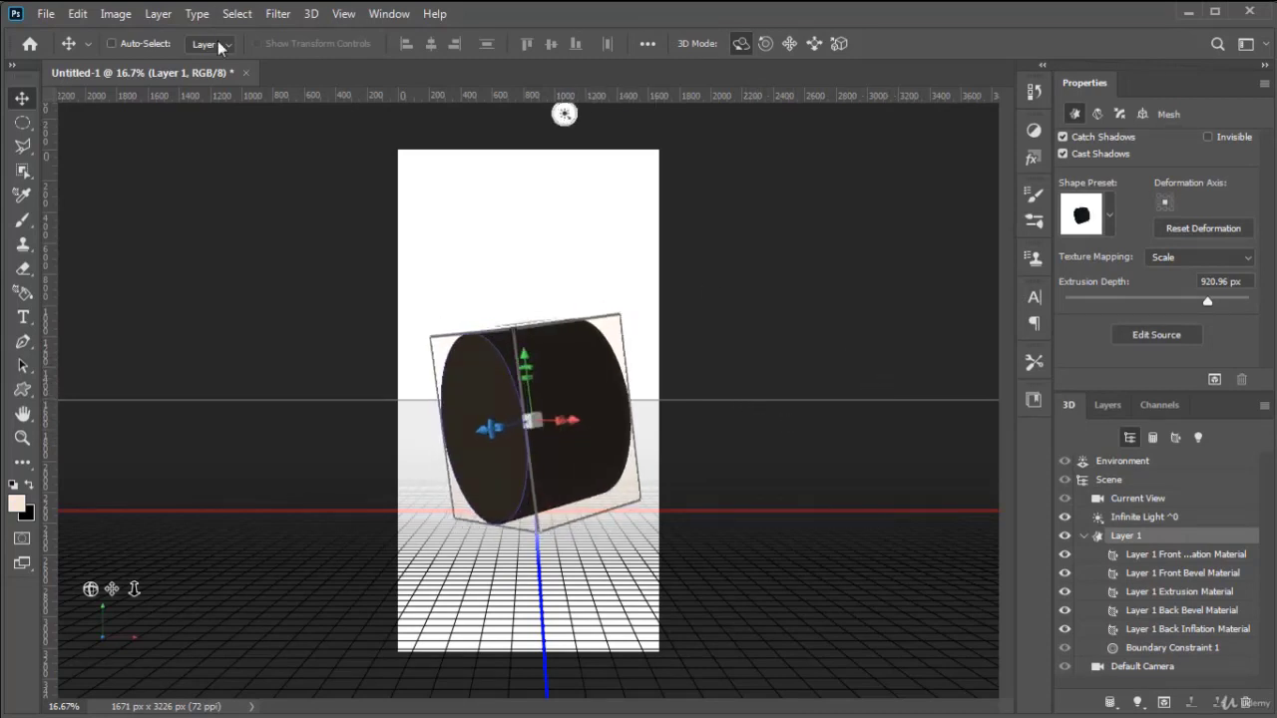
# Convert the extruded 3D Layer 1 for Smart Filters and display the layer list
pyautogui.click(277, 14)
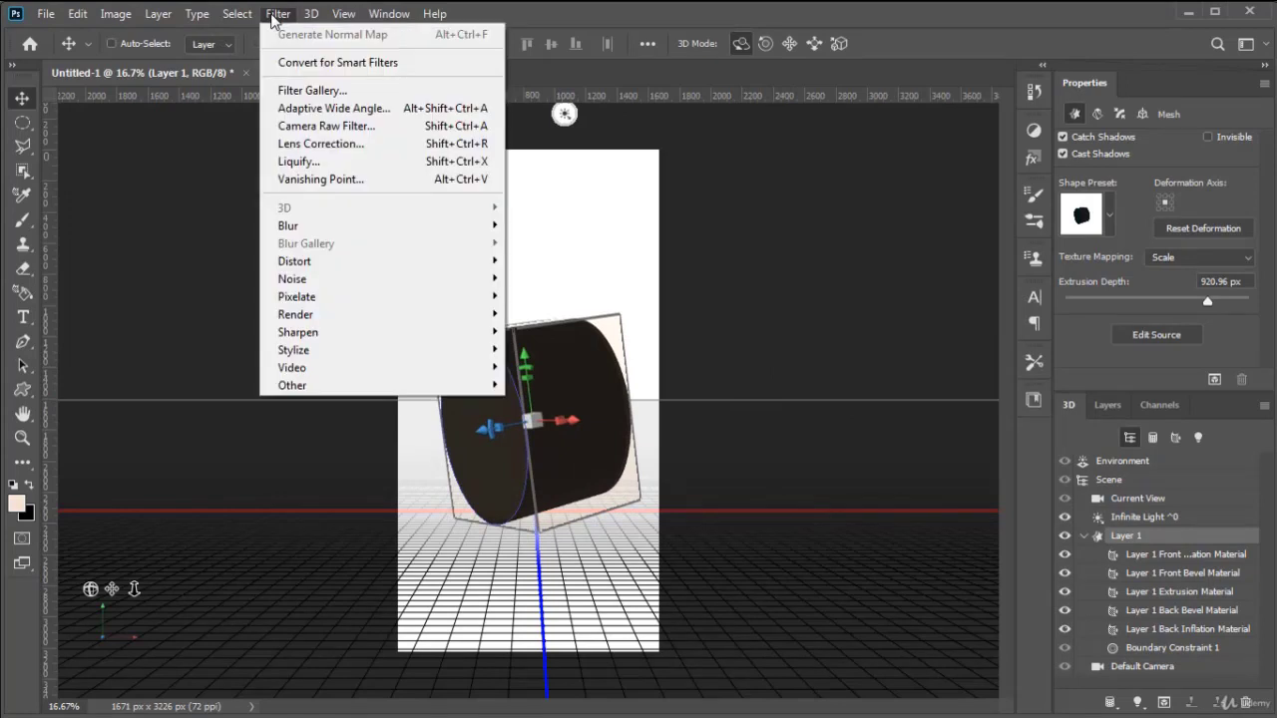
pyautogui.click(309, 70)
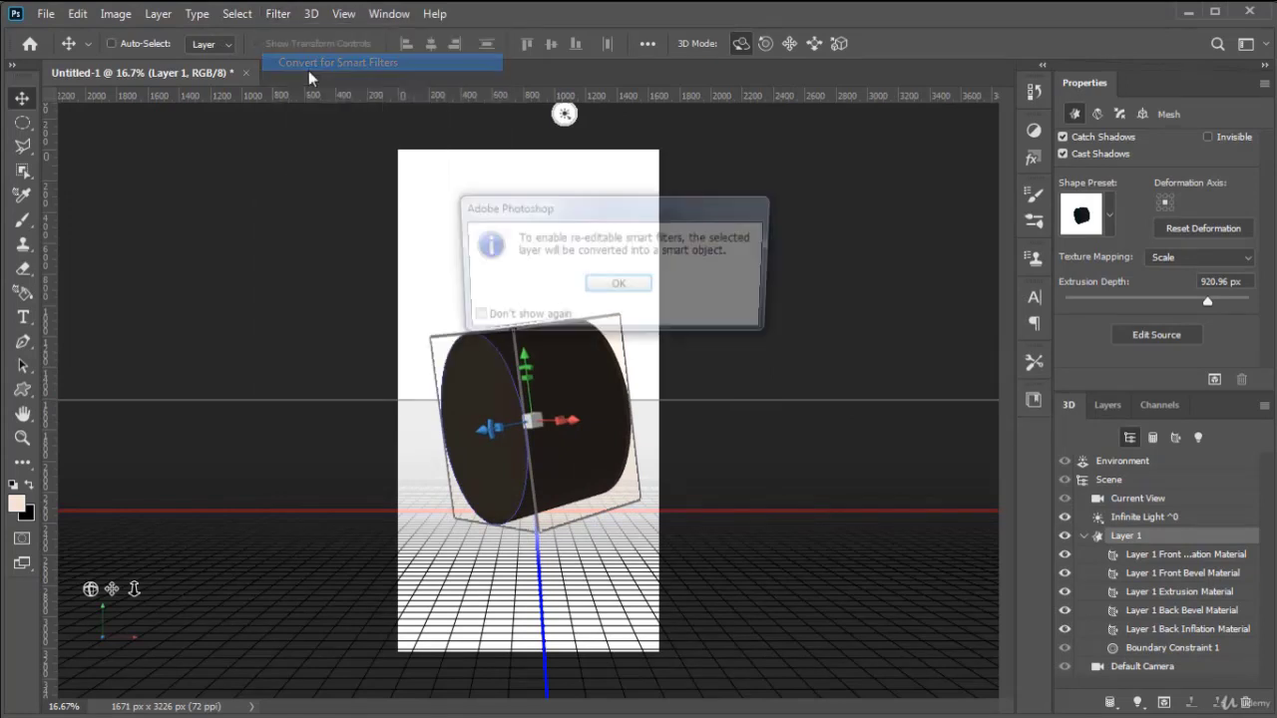
pyautogui.click(643, 290)
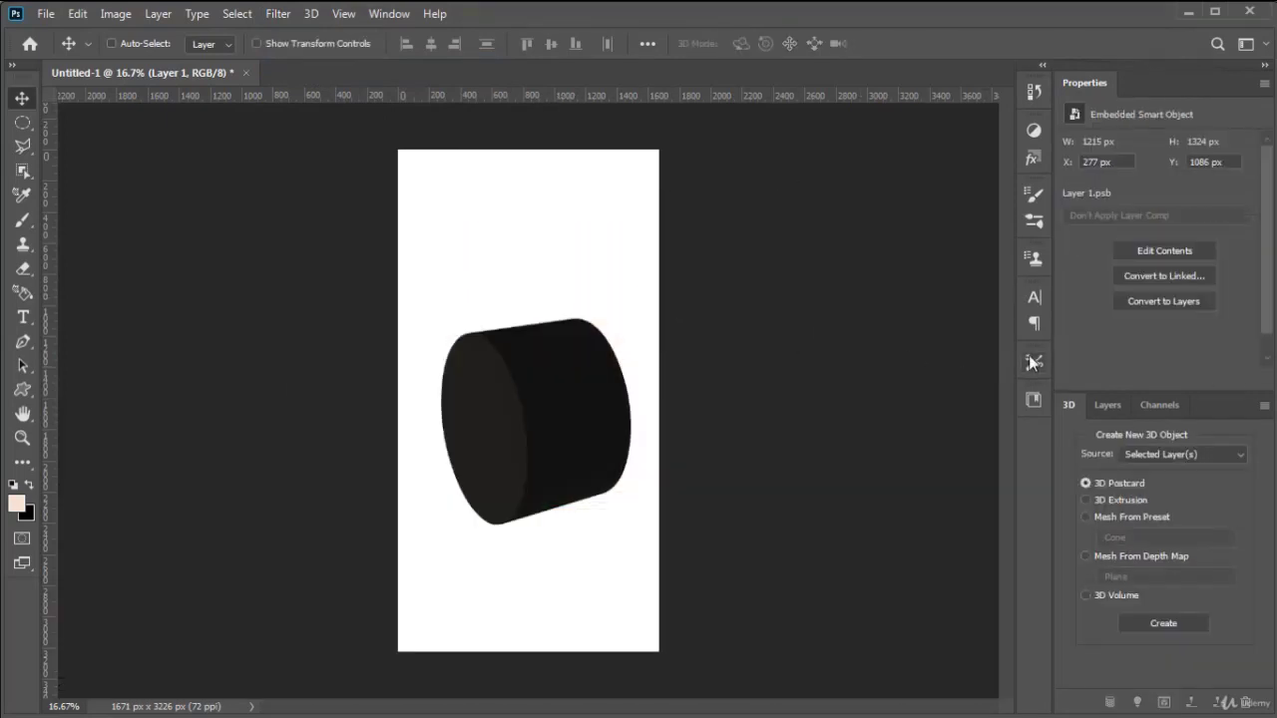
pyautogui.click(1098, 405)
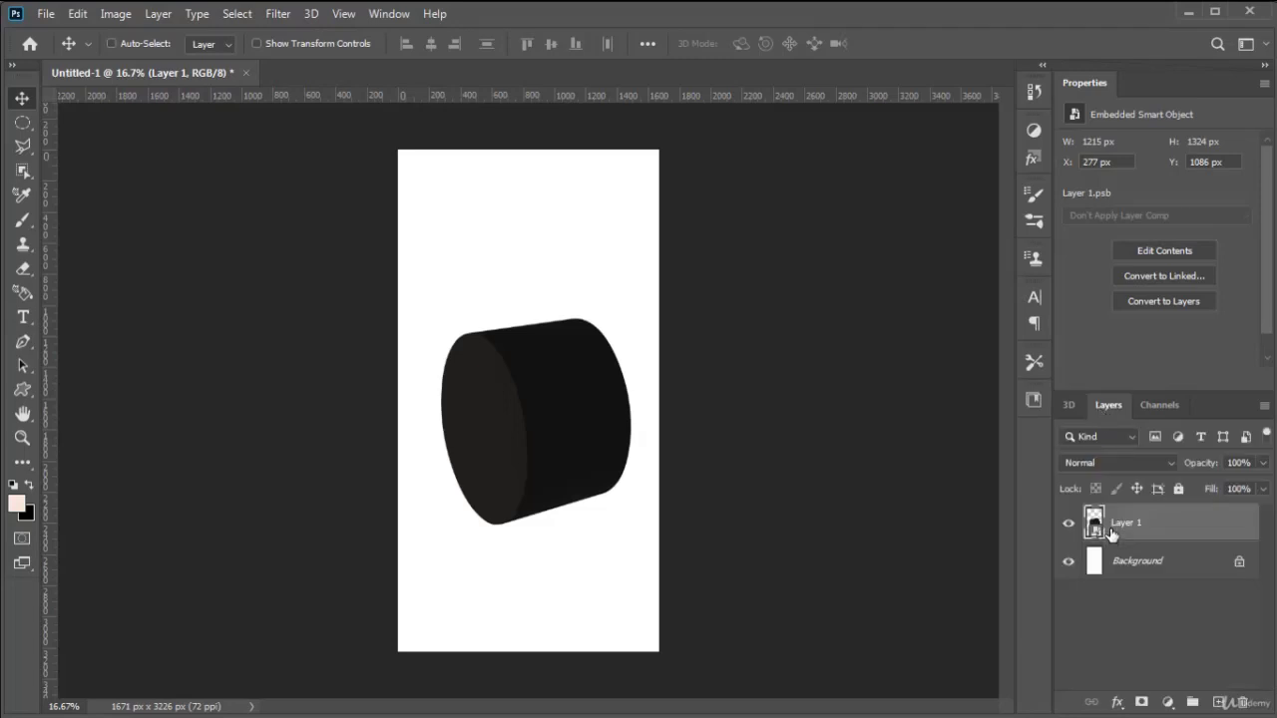
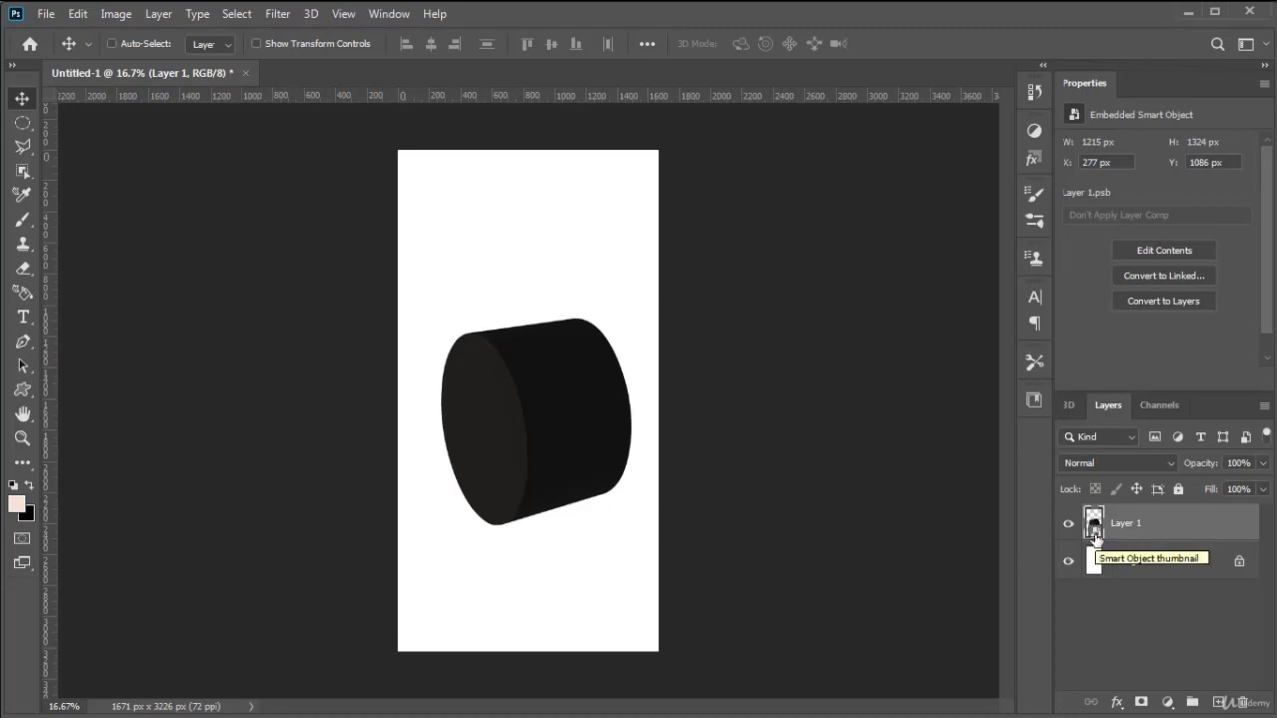
# Open Layer 1's smart object contents, orbit the cylinder to face its elliptical end forward, save, and return to Untitled-1
pyautogui.doubleClick(1094, 529)
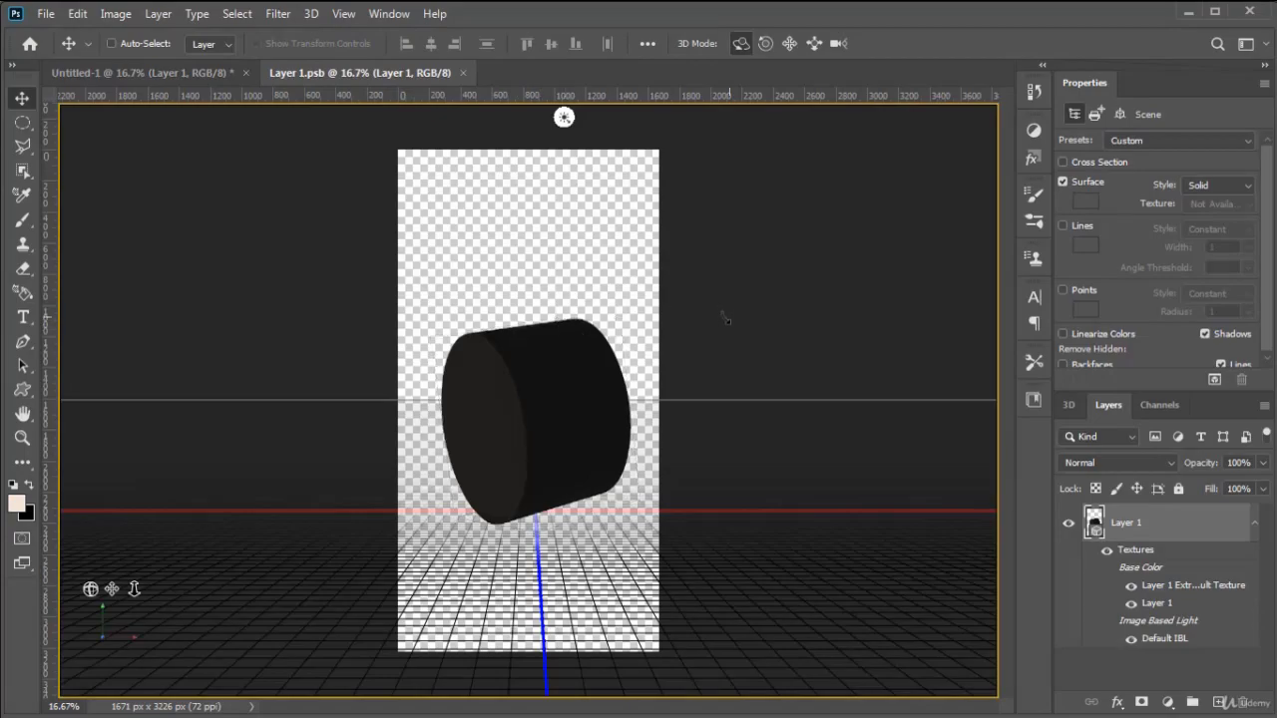
pyautogui.moveTo(693, 350); pyautogui.dragTo(549, 443)
pyautogui.moveTo(72, 560); pyautogui.dragTo(159, 117)
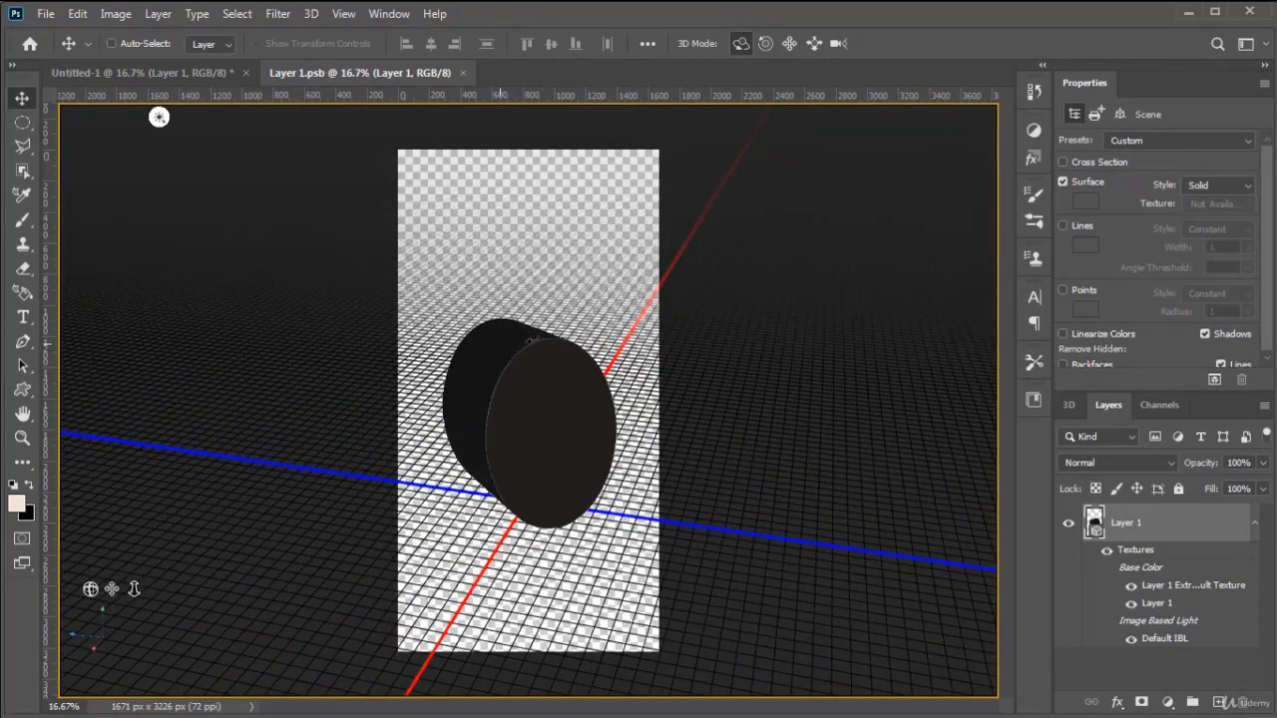
pyautogui.hotkey('ctrl', 's')
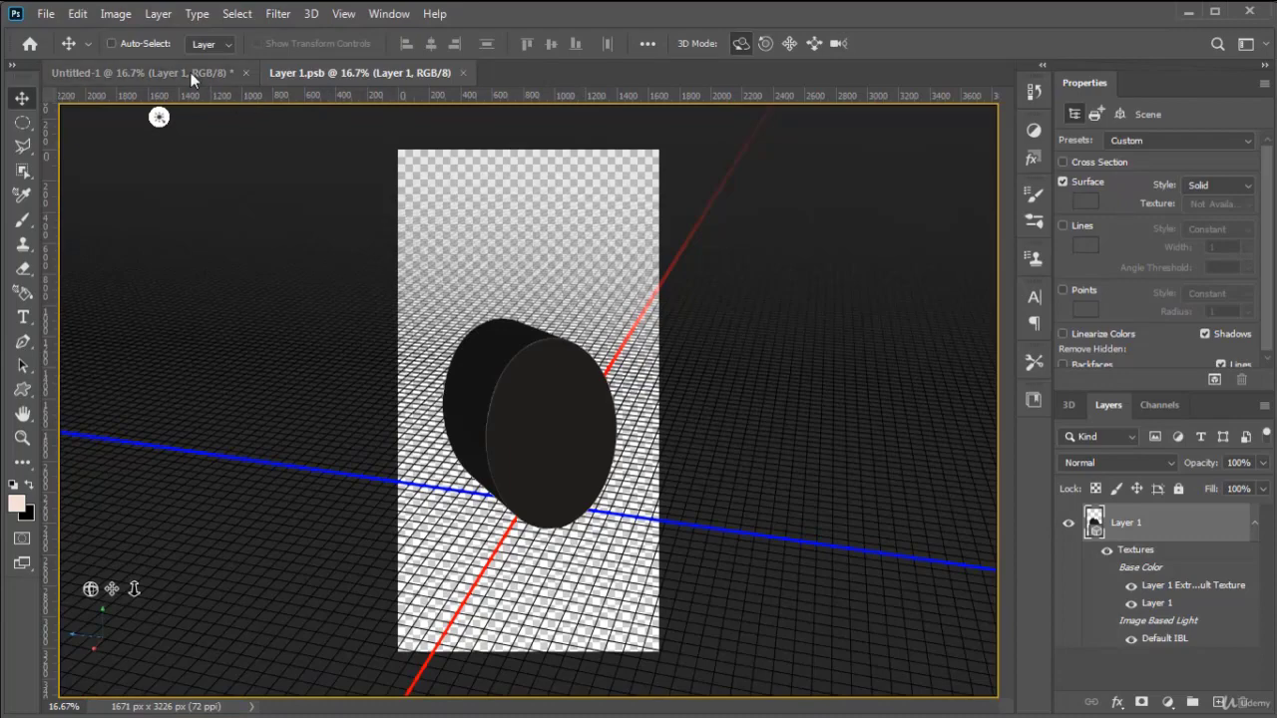
pyautogui.click(214, 73)
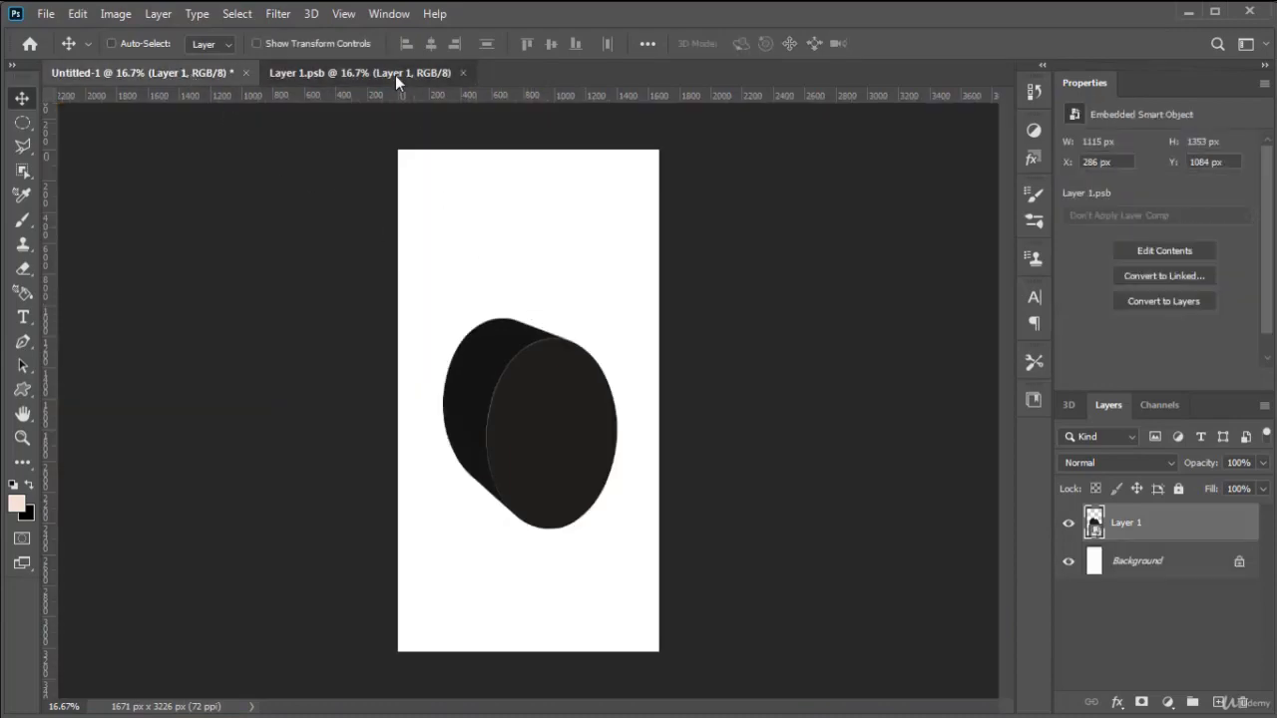
# Orbit the cylinder in Layer 1.psb to a steep view with its cast shadow visible, save, and check Untitled-1
pyautogui.click(395, 73)
pyautogui.moveTo(159, 117); pyautogui.dragTo(69, 400)
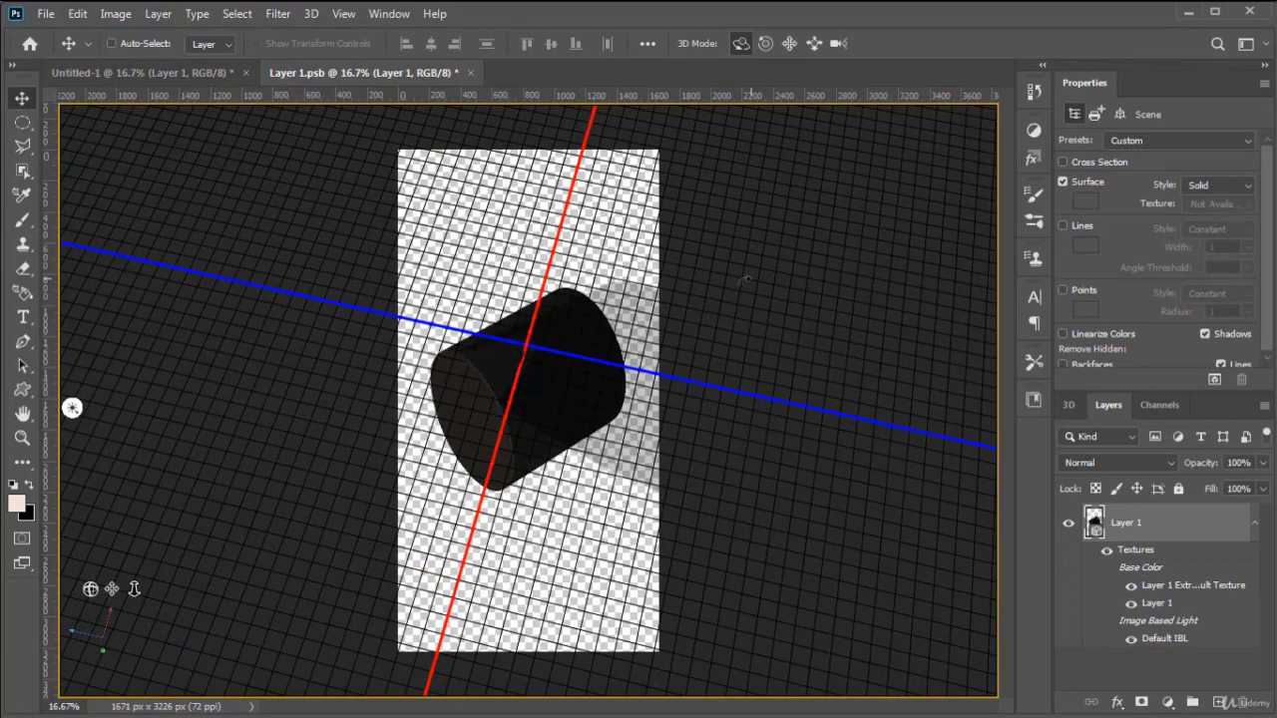
pyautogui.hotkey('ctrl', 's')
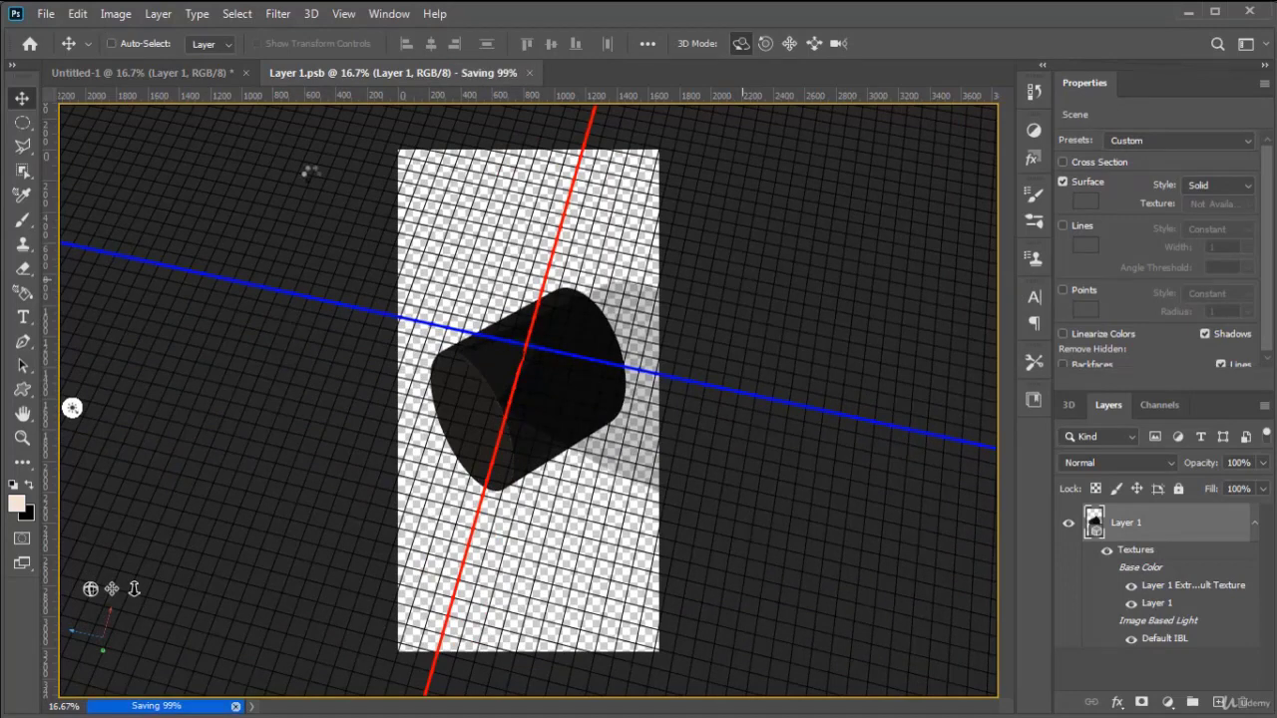
pyautogui.click(171, 70)
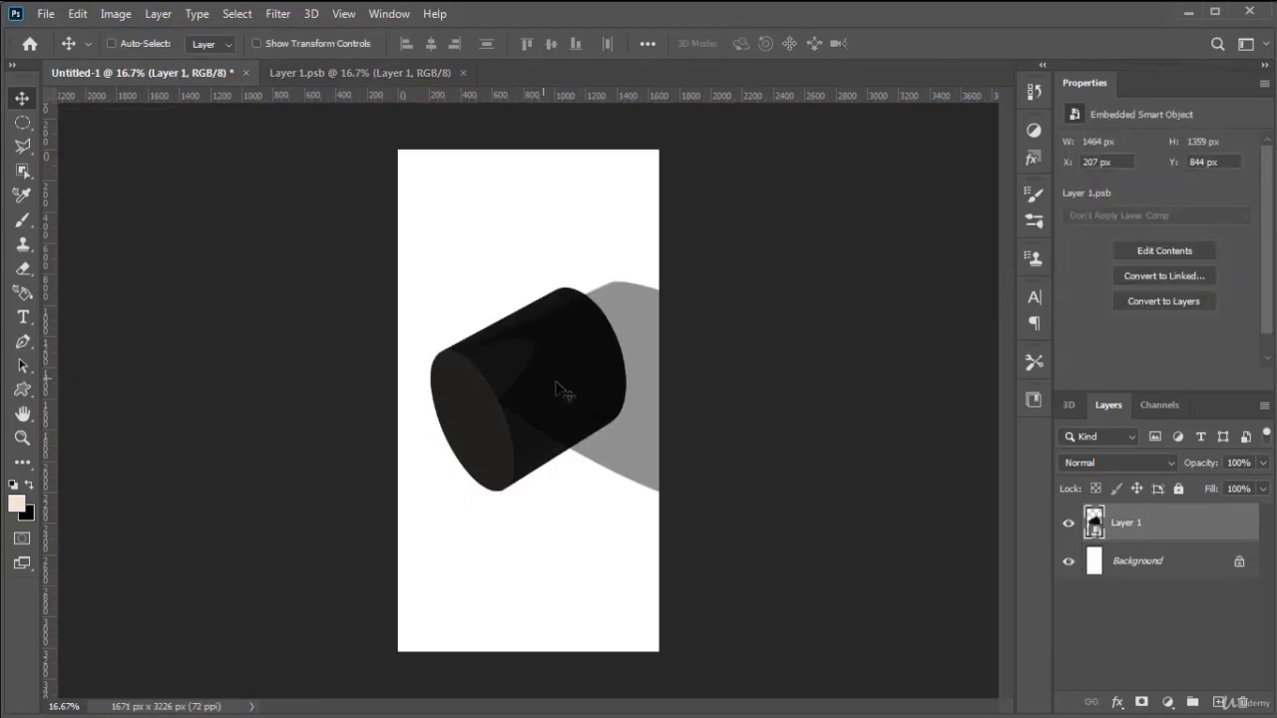
# Turn the cylinder in Layer 1.psb so its end cap faces right, save the contents, and close the file
pyautogui.click(384, 79)
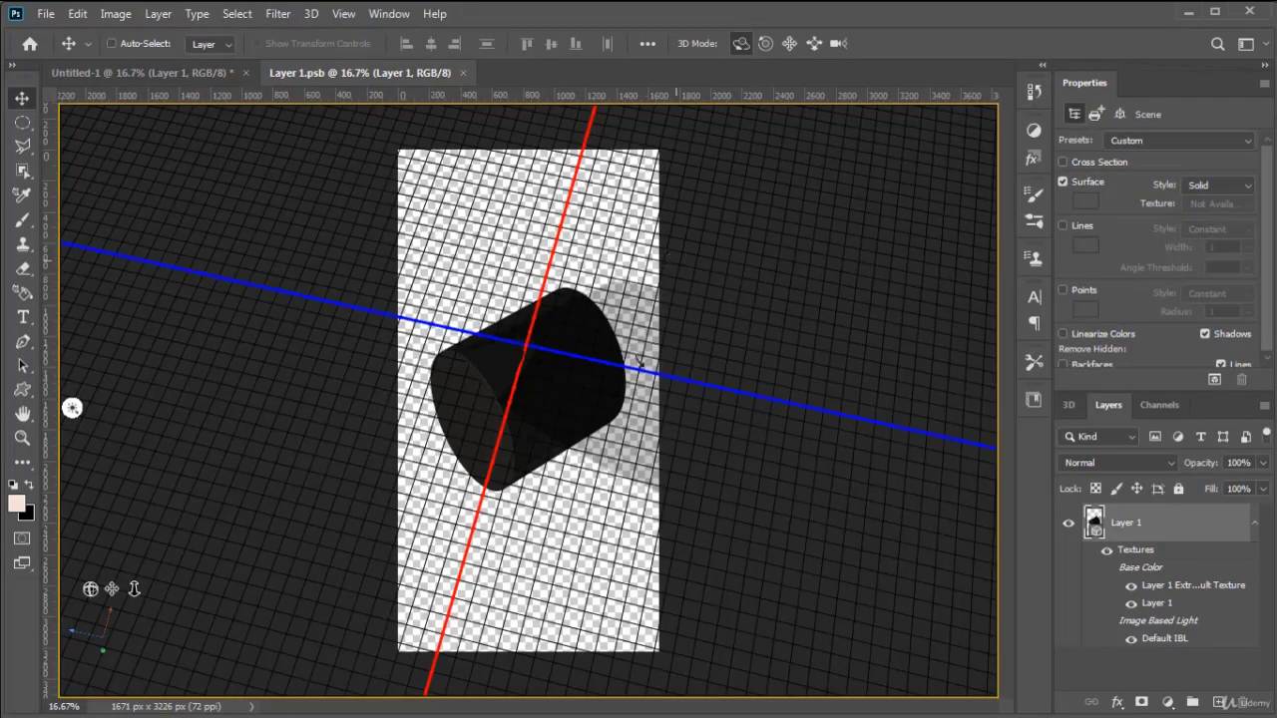
pyautogui.moveTo(72, 408); pyautogui.dragTo(115, 117)
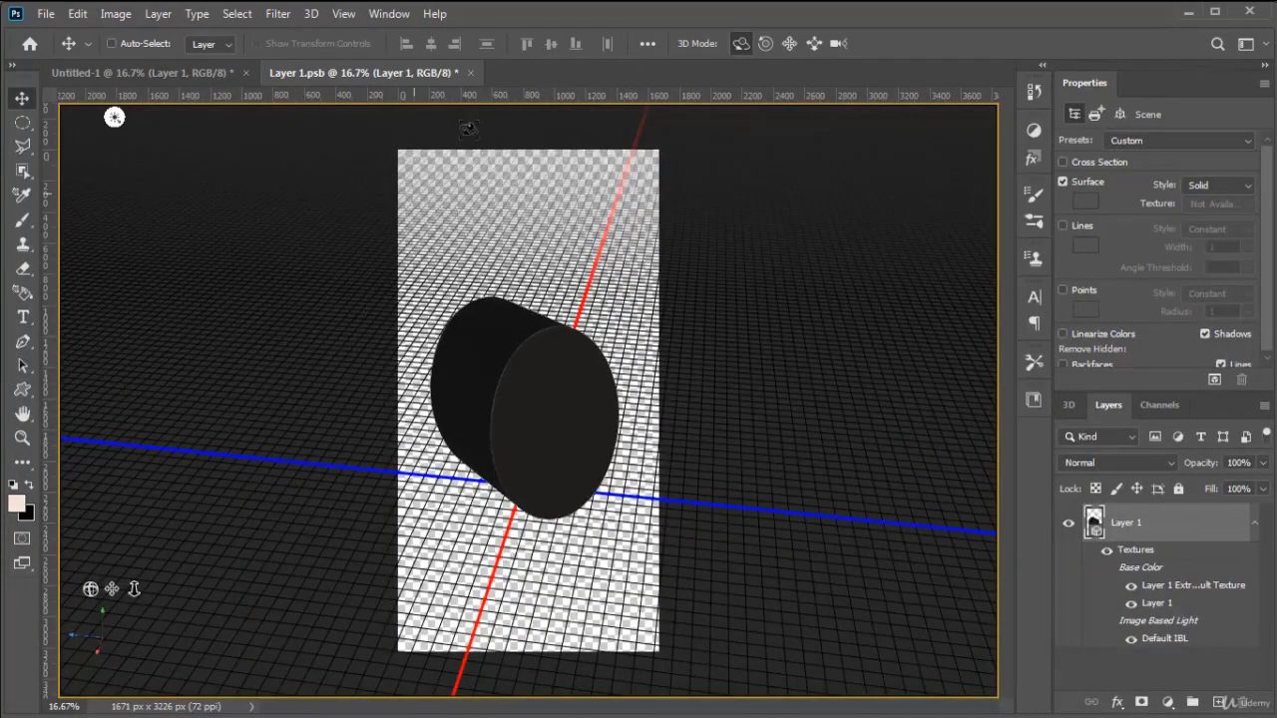
pyautogui.moveTo(656, 333); pyautogui.dragTo(734, 363)
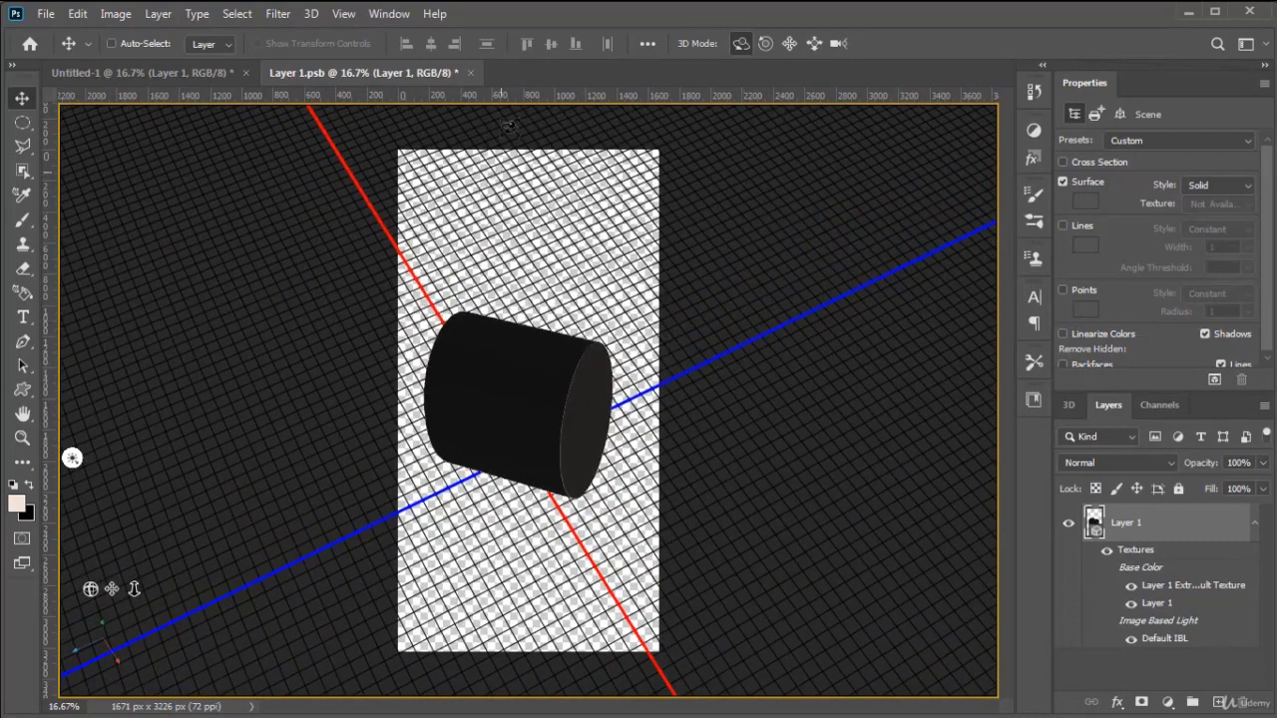
pyautogui.hotkey('ctrl', 's')
pyautogui.click(463, 73)
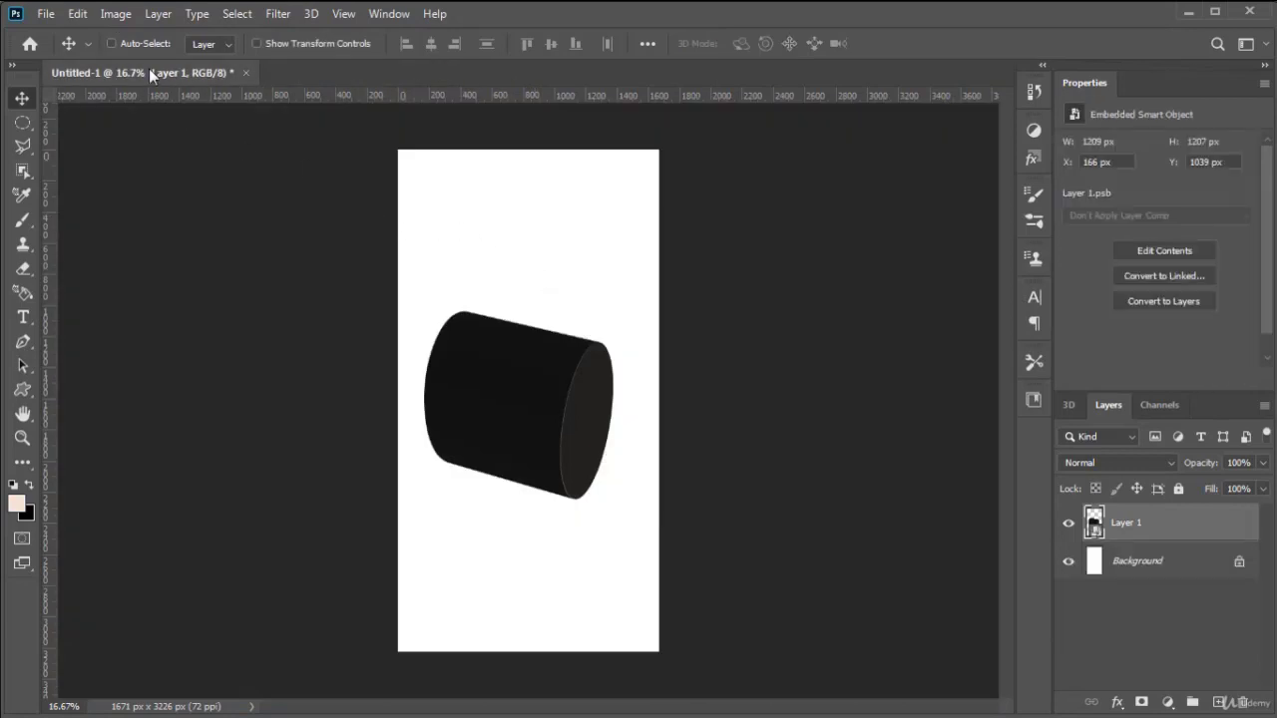
# Float the Untitled-1 document in its own window and toggle the Background layer's visibility off and on
pyautogui.moveTo(150, 73); pyautogui.dragTo(591, 128)
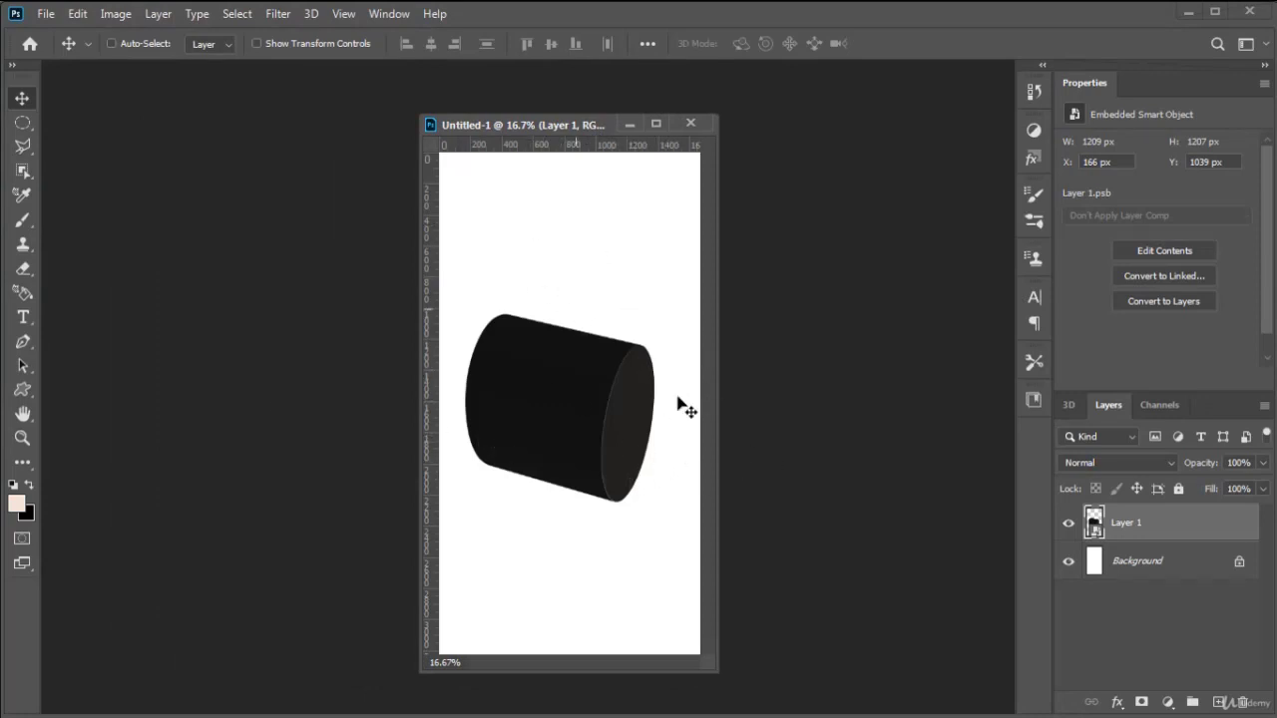
pyautogui.click(1069, 562)
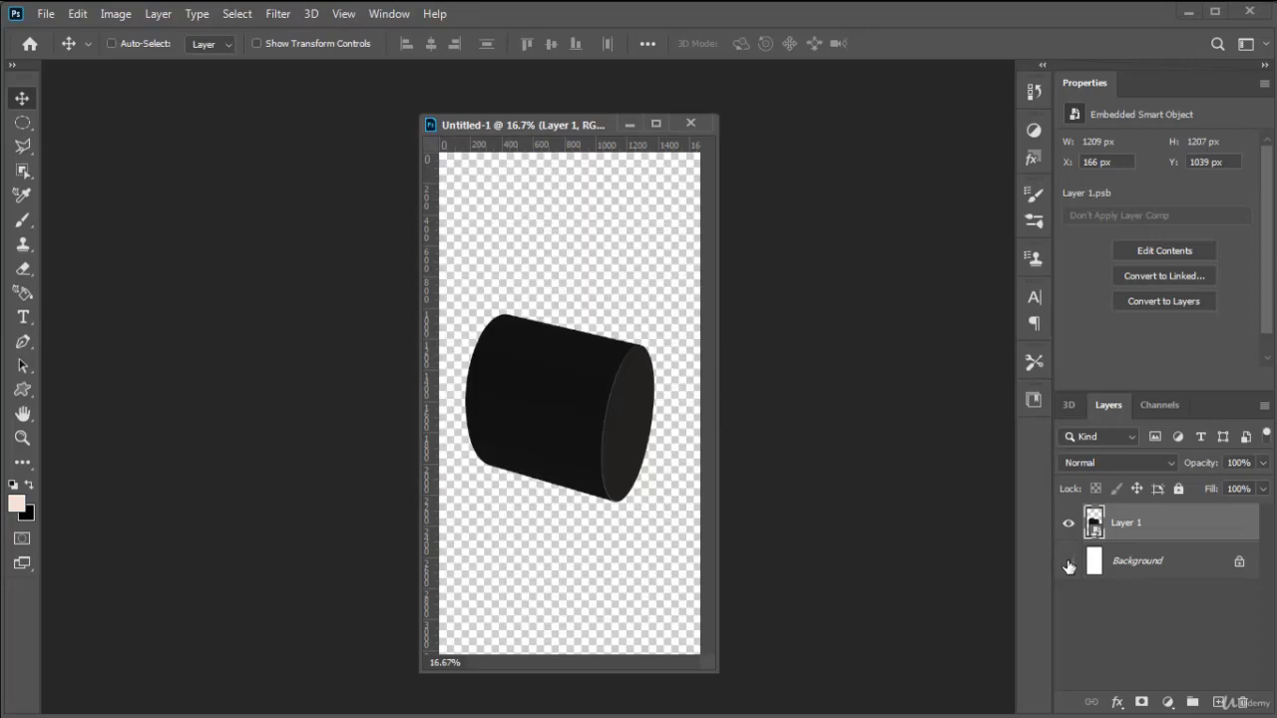
pyautogui.click(1069, 562)
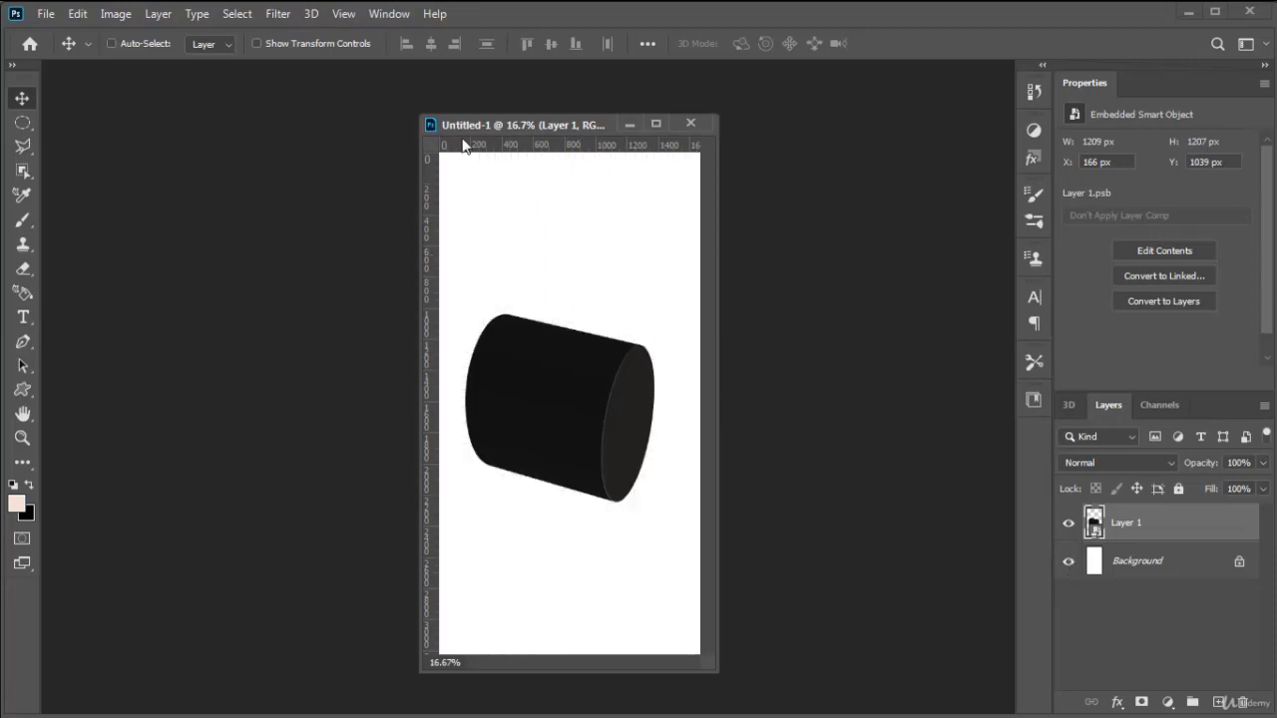
# Open the photo of the yellow emoji eggs from the bg folder
pyautogui.click(278, 14)
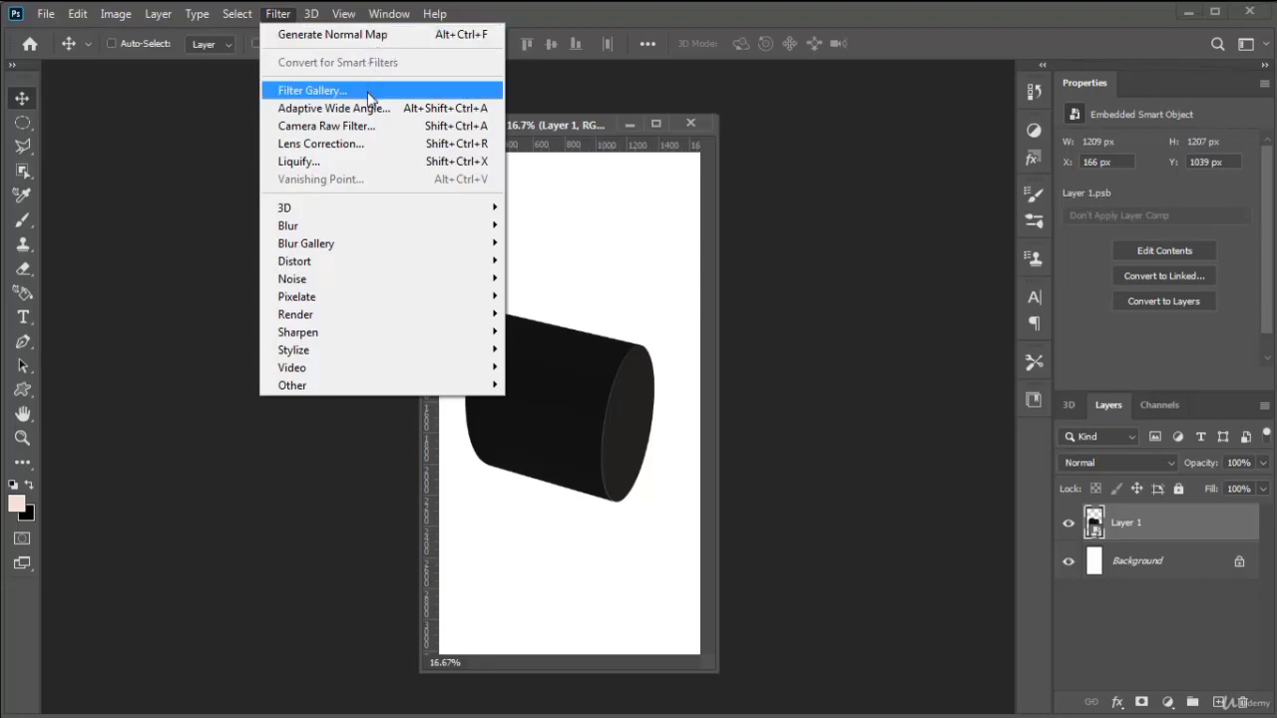
pyautogui.moveTo(46, 13)
pyautogui.click(57, 57)
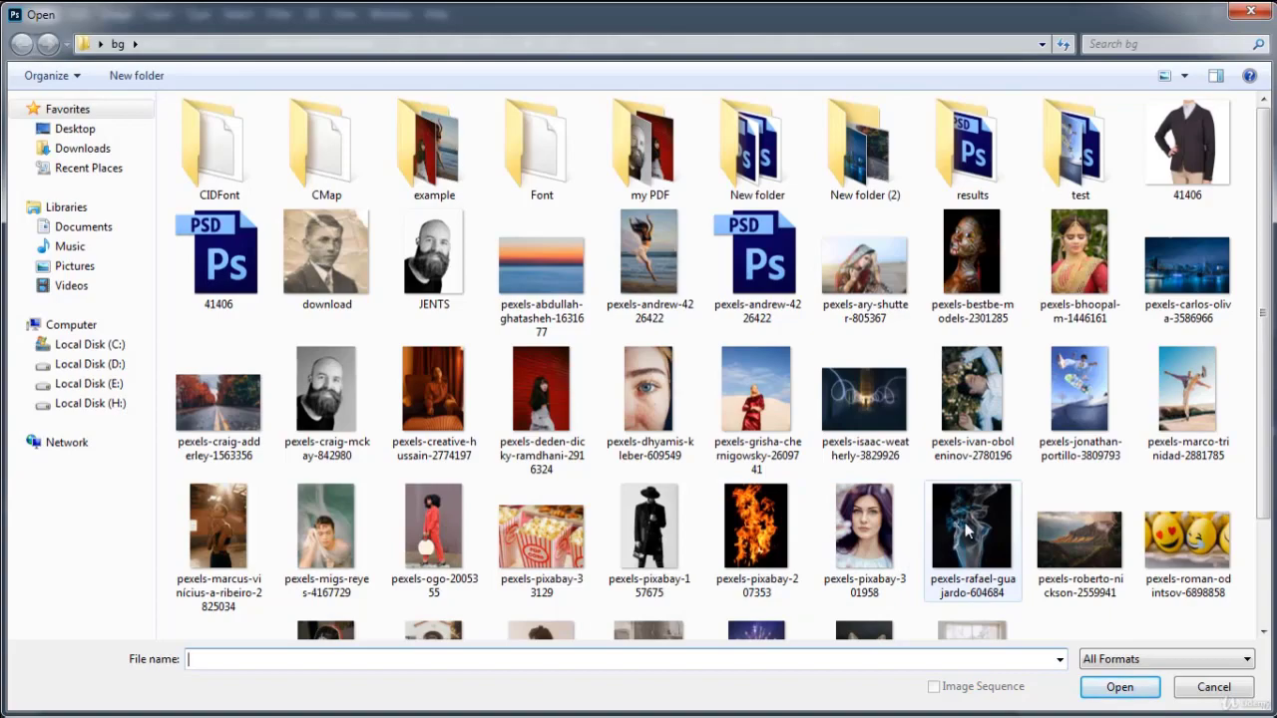
pyautogui.click(1185, 533)
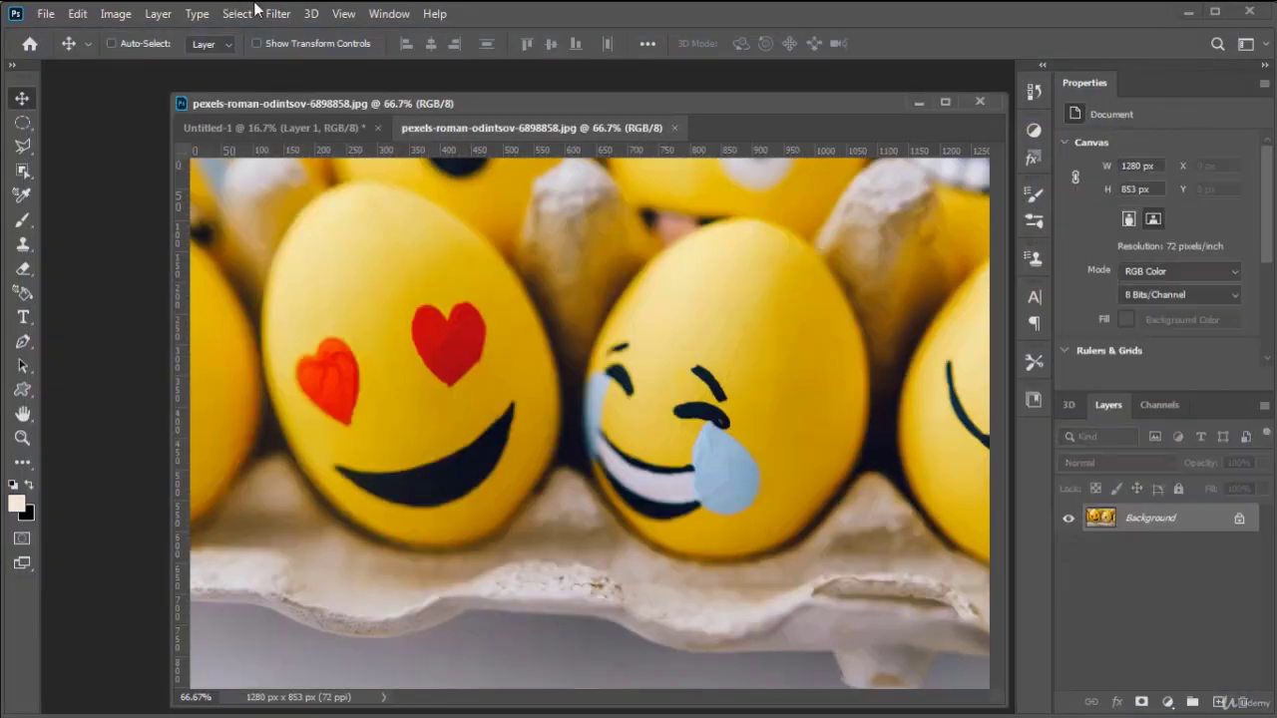
# Open the Filter Gallery for the egg photo, collapse the Texture category and expand Artistic
pyautogui.click(277, 13)
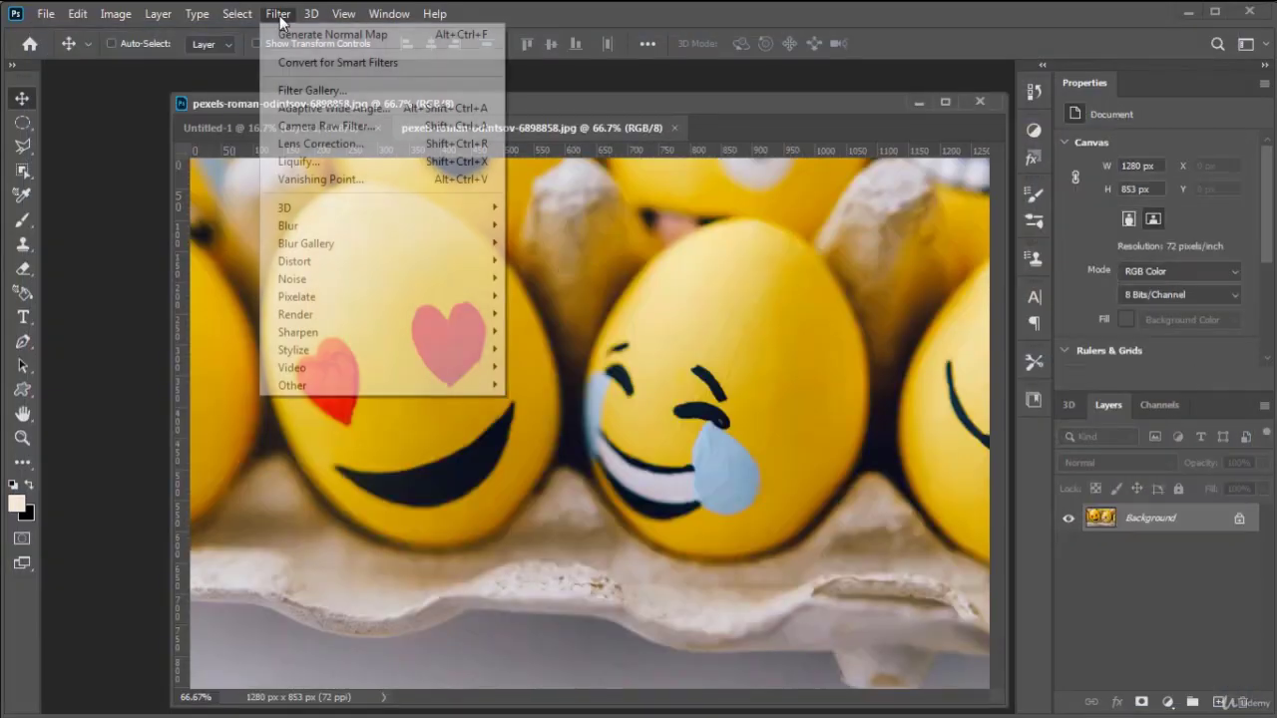
pyautogui.press('Escape')
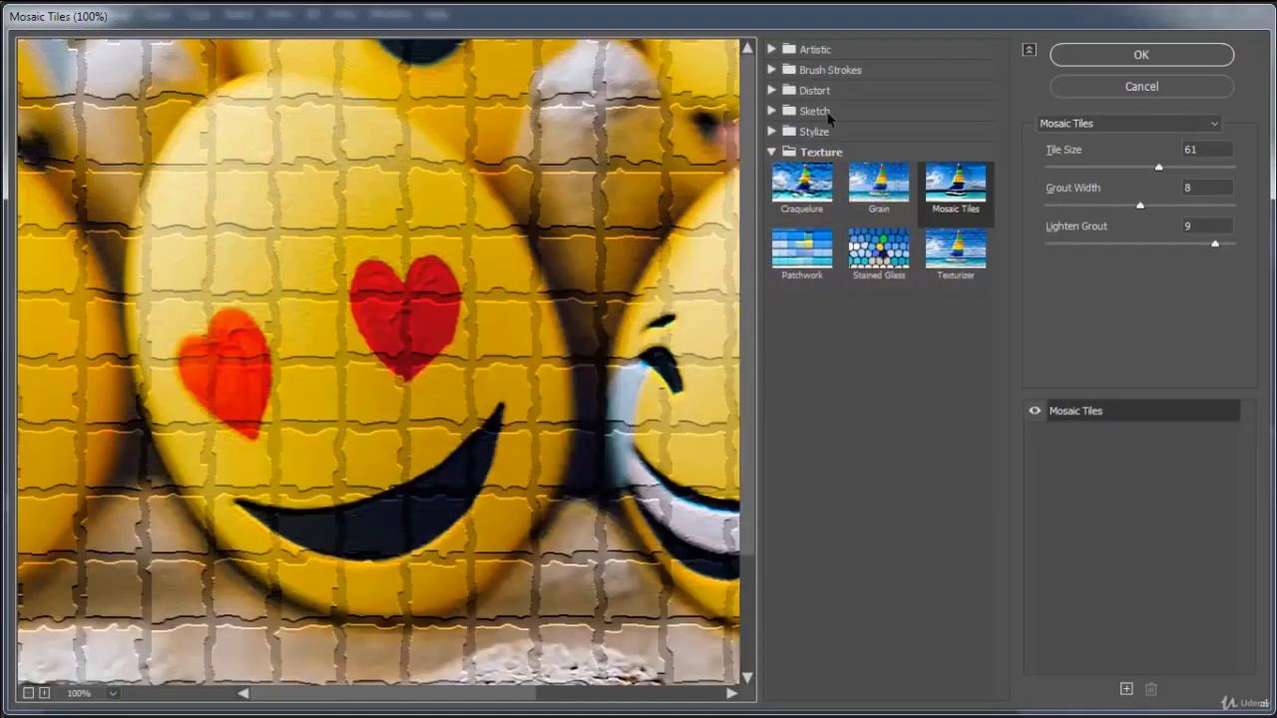
pyautogui.click(774, 153)
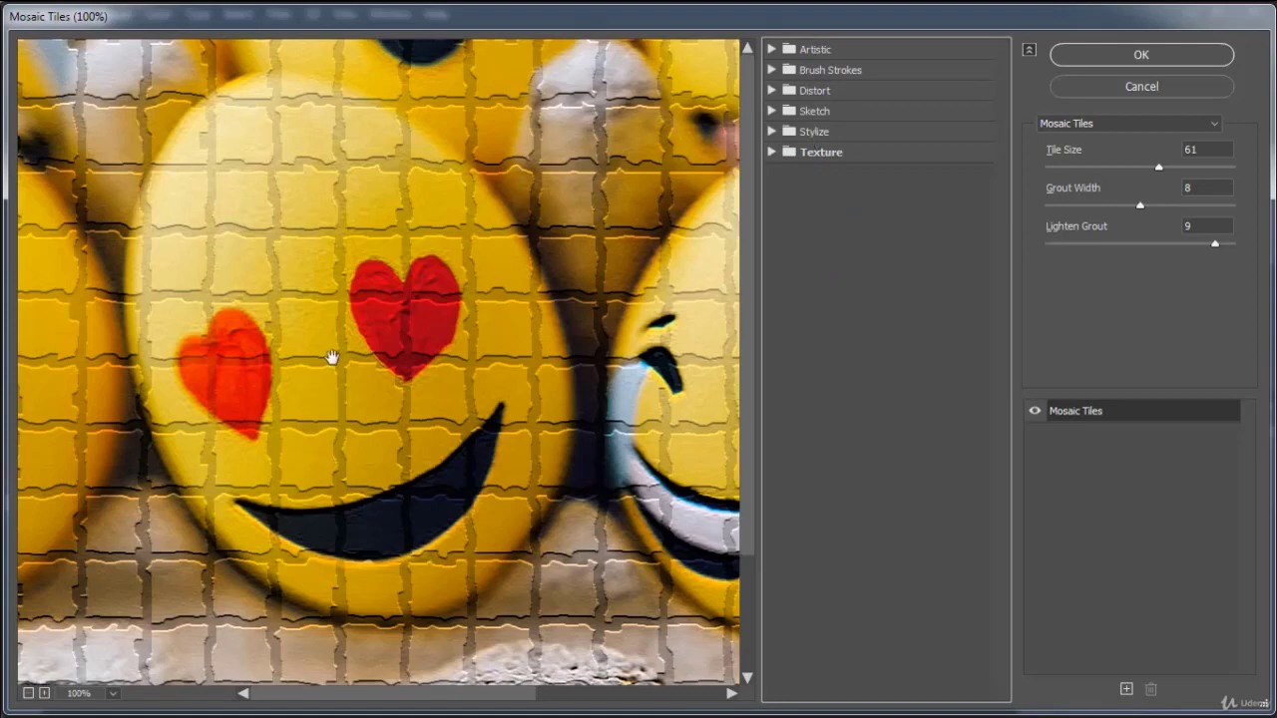
pyautogui.moveTo(337, 342)
pyautogui.mouseDown()
pyautogui.moveTo(542, 234)
pyautogui.moveTo(475, 152)
pyautogui.moveTo(173, 163)
pyautogui.moveTo(422, 199)
pyautogui.moveTo(359, 188)
pyautogui.moveTo(383, 328)
pyautogui.moveTo(298, 368)
pyautogui.moveTo(513, 293)
pyautogui.moveTo(486, 271)
pyautogui.moveTo(508, 375)
pyautogui.mouseUp()
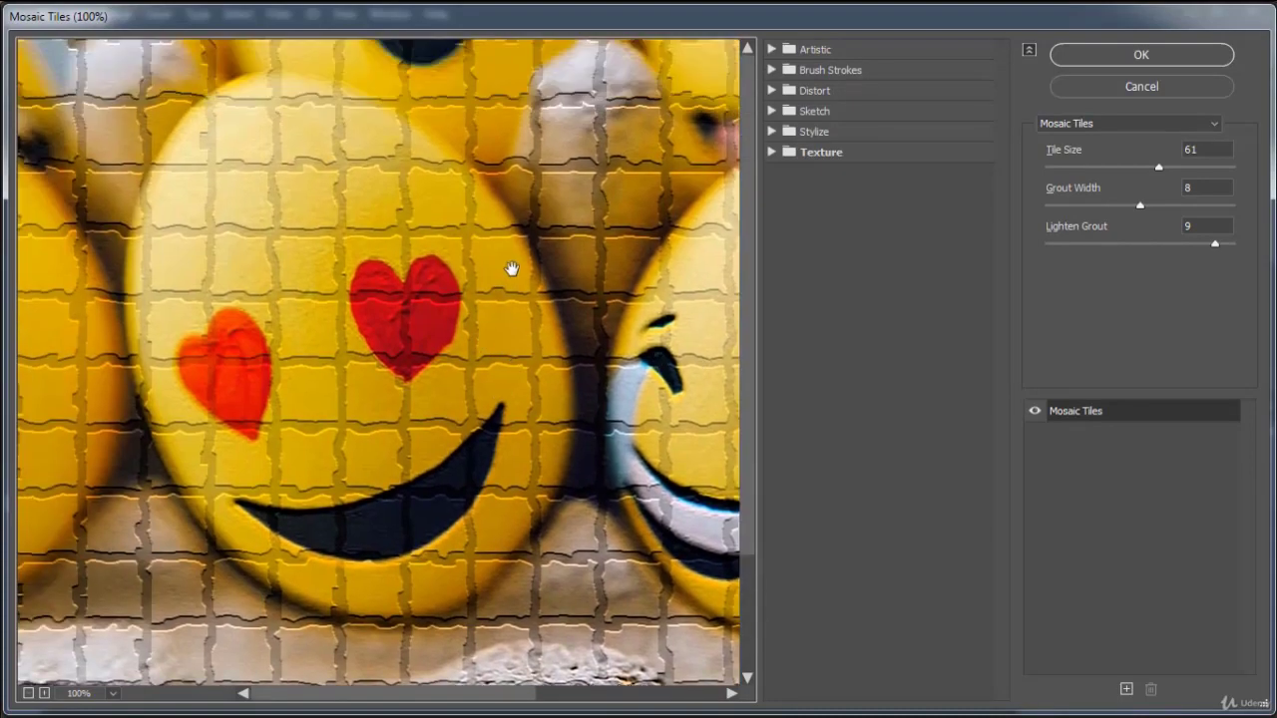
pyautogui.click(770, 50)
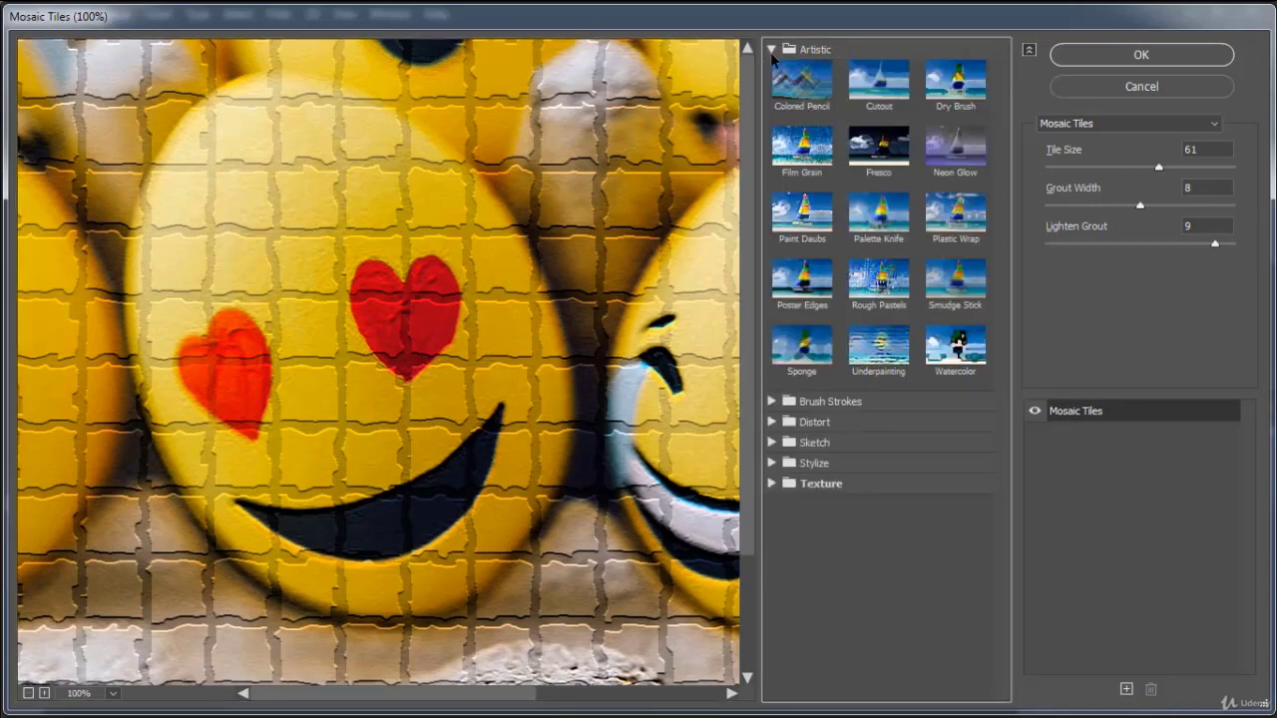
# Preview Artistic filters on the egg photo, including Colored Pencil, Cutout, Film Grain, Plastic Wrap and Rough Pastels
pyautogui.click(793, 82)
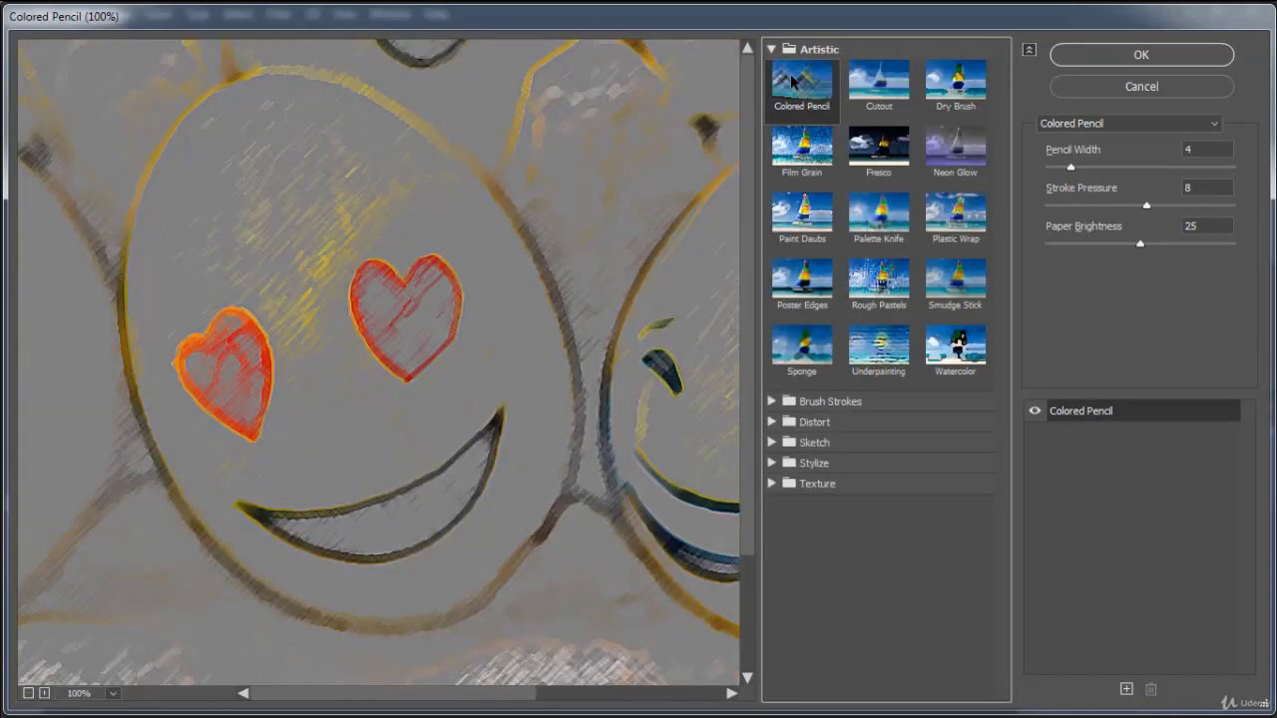
pyautogui.click(891, 90)
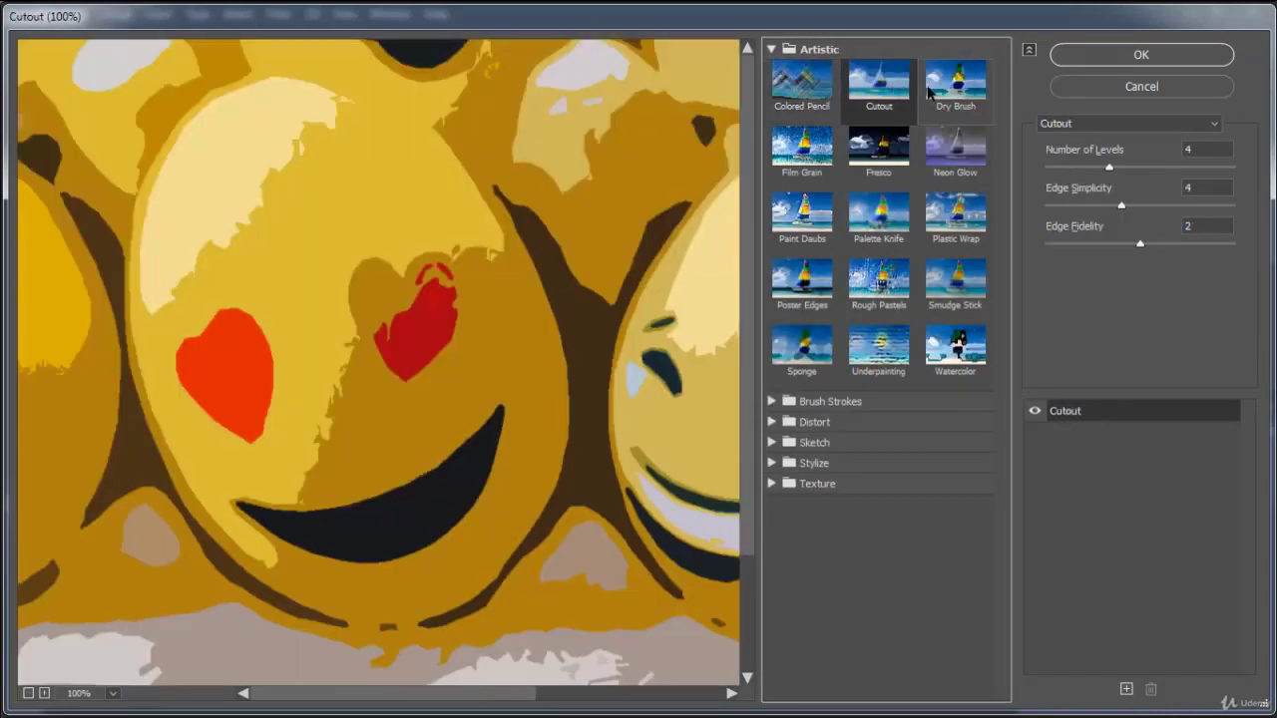
pyautogui.click(952, 88)
pyautogui.click(818, 160)
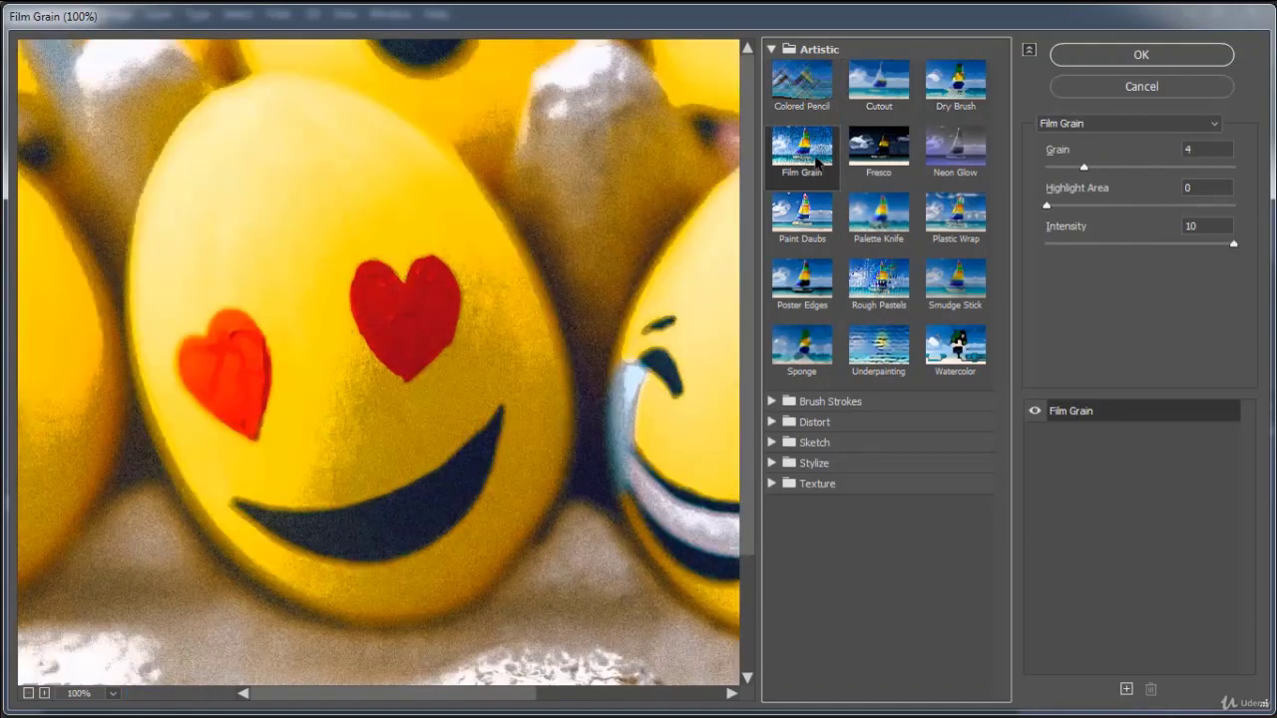
pyautogui.click(878, 159)
pyautogui.click(933, 152)
pyautogui.click(955, 211)
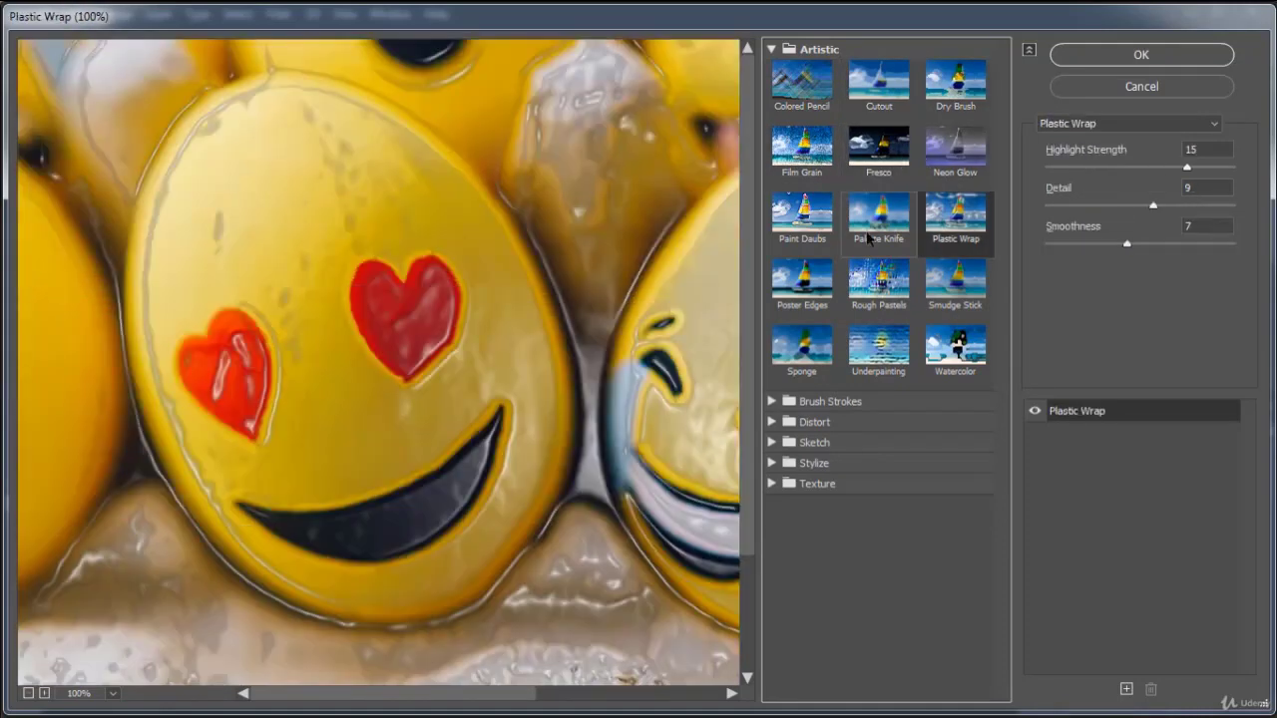
pyautogui.click(878, 211)
pyautogui.click(802, 215)
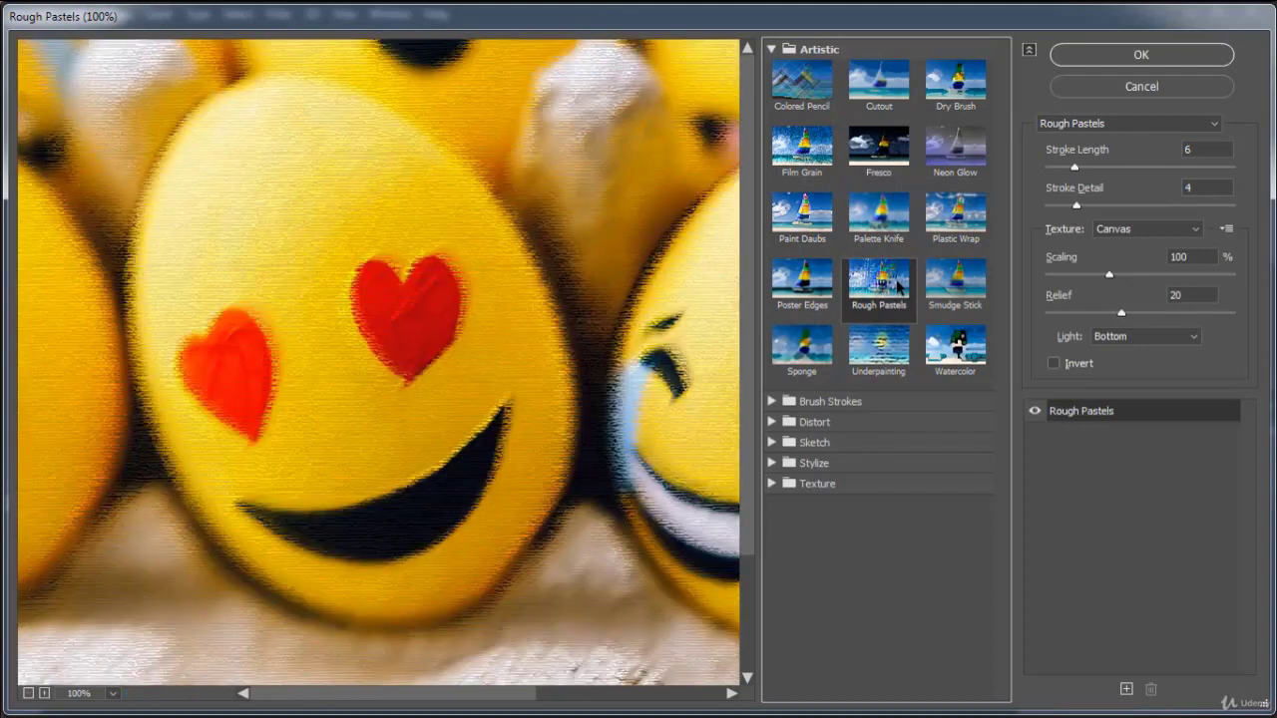
# Choose the Poster Edges filter with Edge Thickness 5 and Edge Intensity 3
pyautogui.click(803, 282)
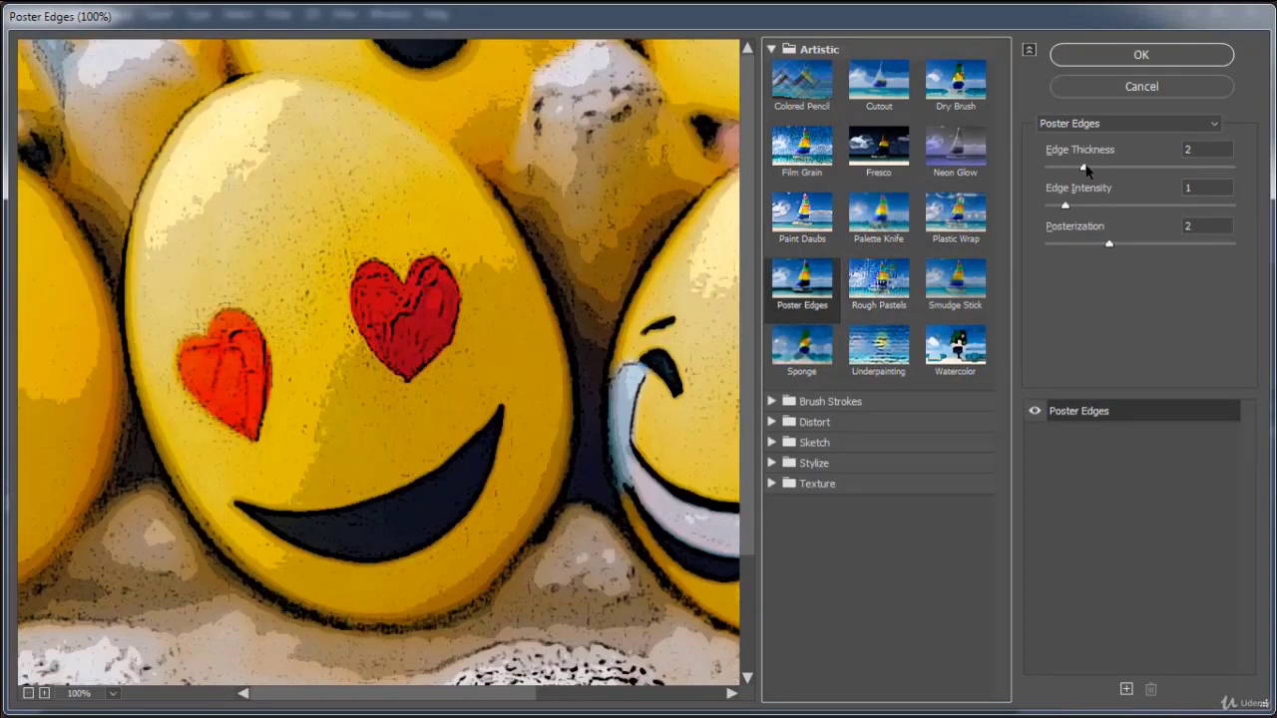
pyautogui.moveTo(1083, 169); pyautogui.dragTo(1140, 172)
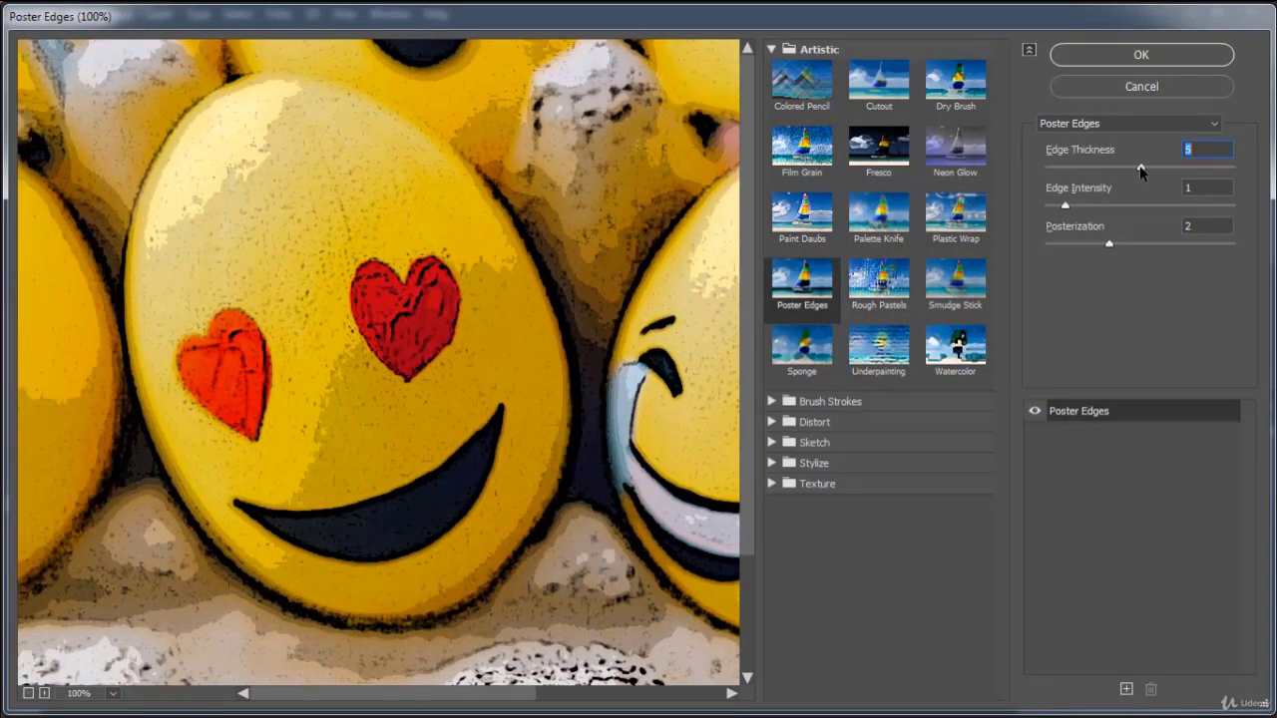
pyautogui.moveTo(1064, 207); pyautogui.dragTo(1102, 206)
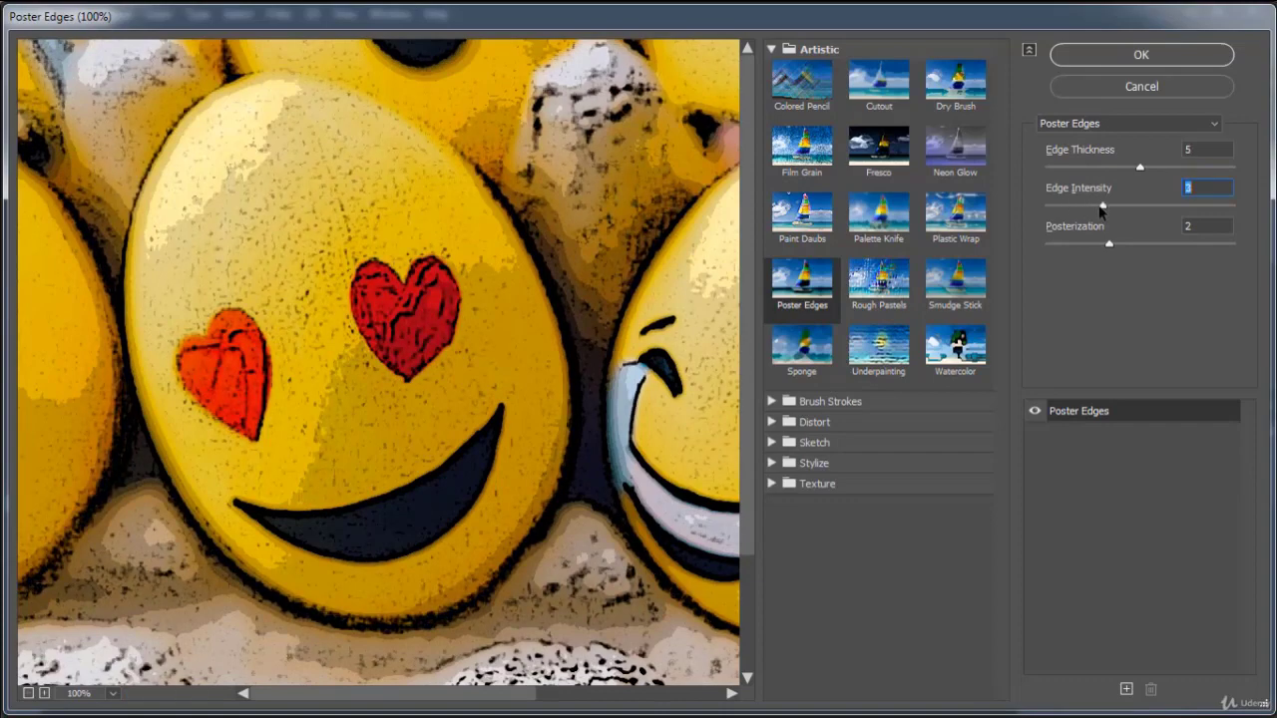
# Preview the Rough Pastels and Underpainting filters, plus Accented Edges and Angled Strokes from the Brush Strokes category, on the egg photo
pyautogui.click(881, 289)
pyautogui.click(876, 348)
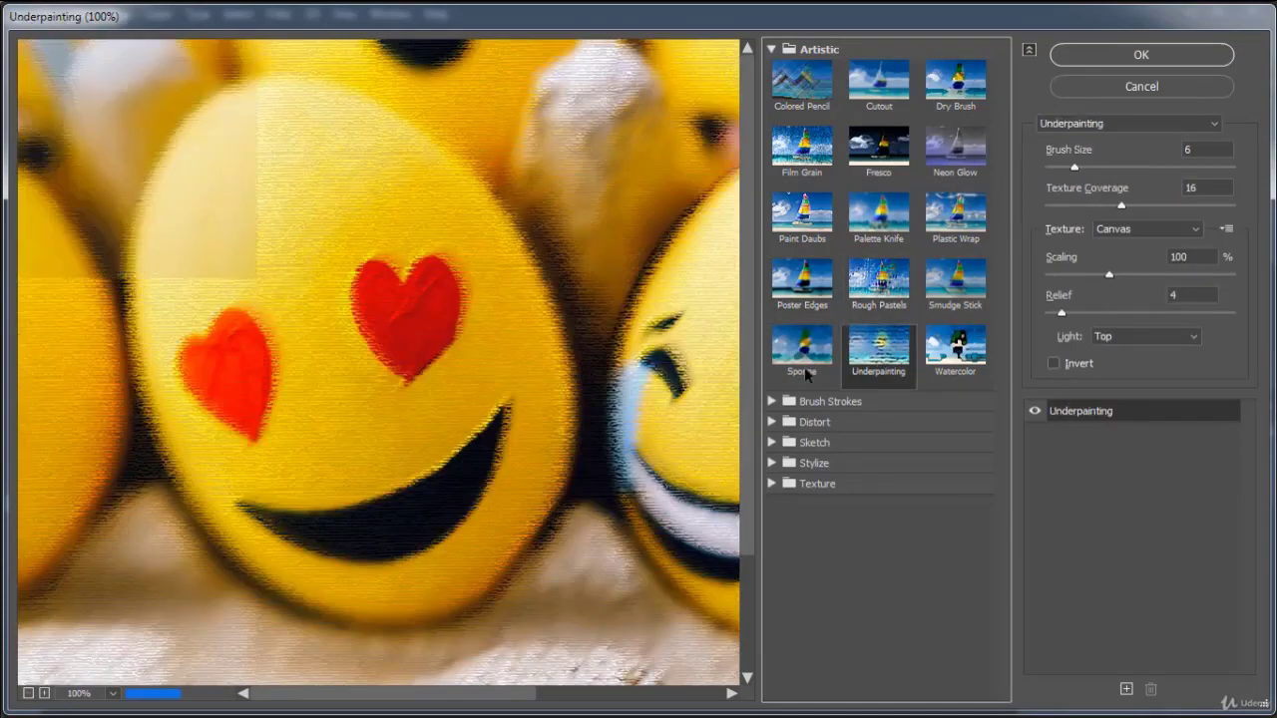
pyautogui.click(771, 402)
pyautogui.click(800, 435)
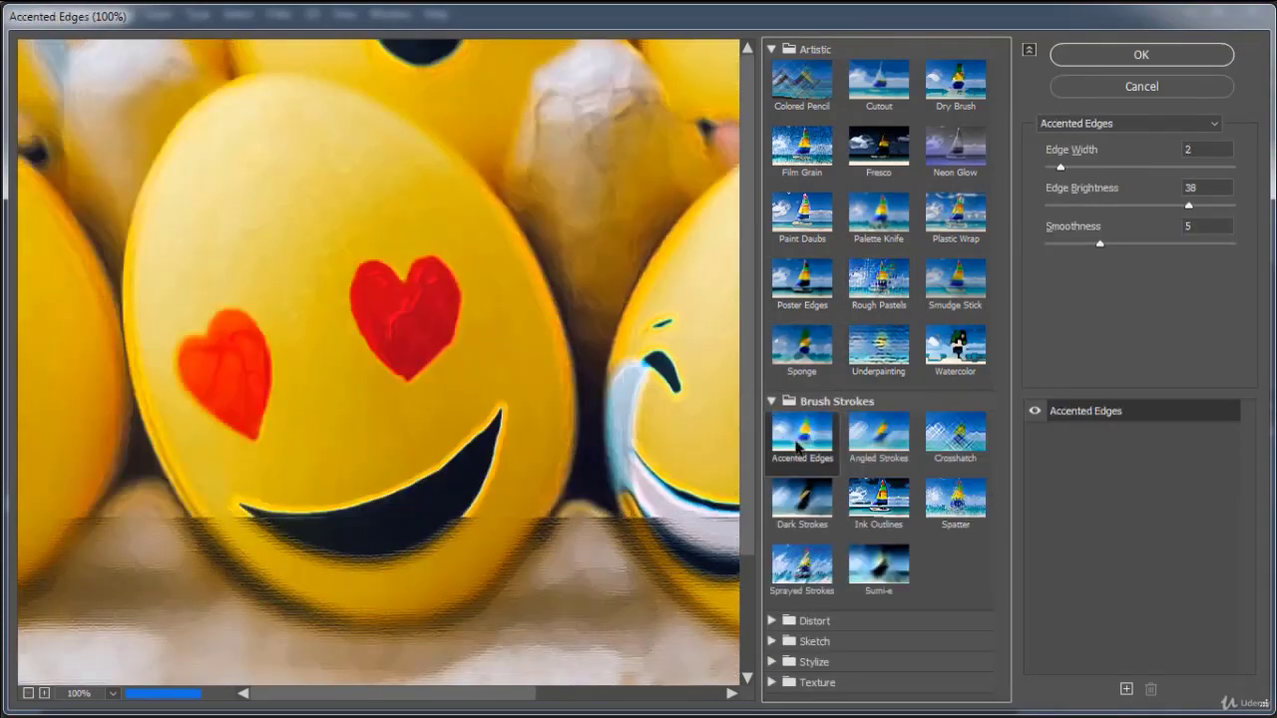
pyautogui.click(878, 439)
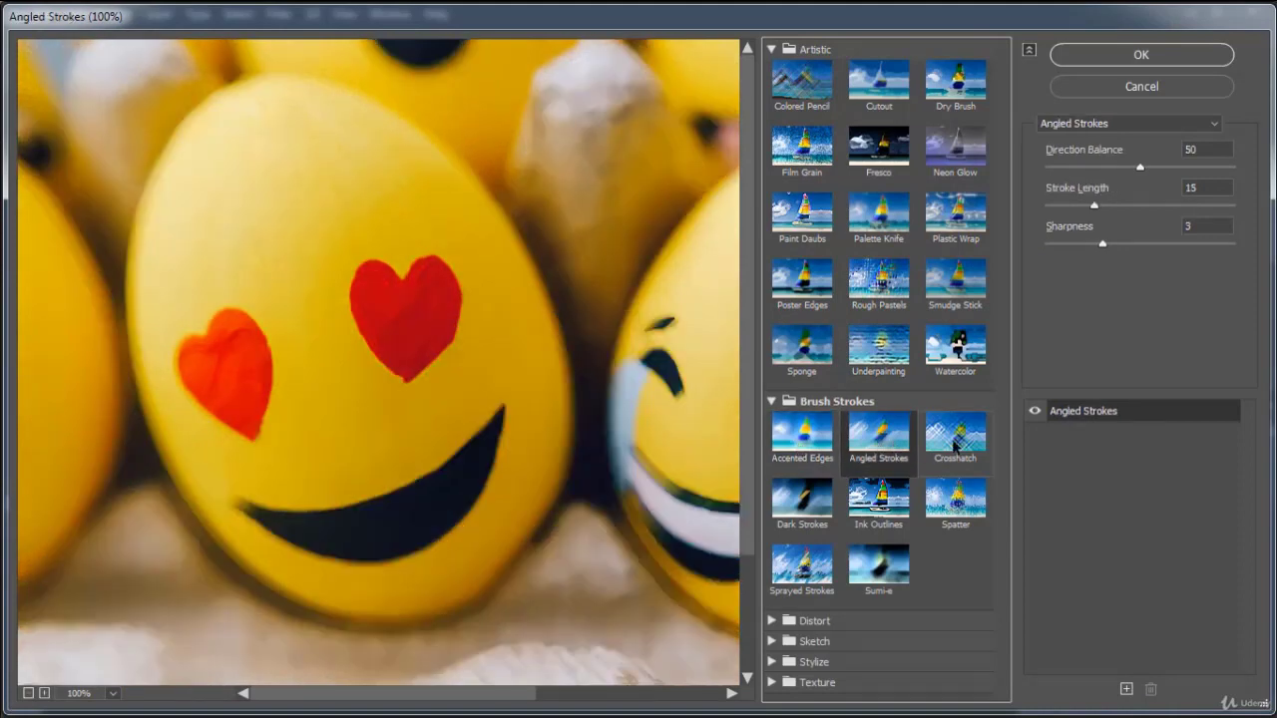
# Preview the Crosshatch, Dark Strokes, Ink Outlines, Spatter, Sumi-e and Sprayed Strokes filters on the egg photo
pyautogui.click(955, 435)
pyautogui.click(804, 509)
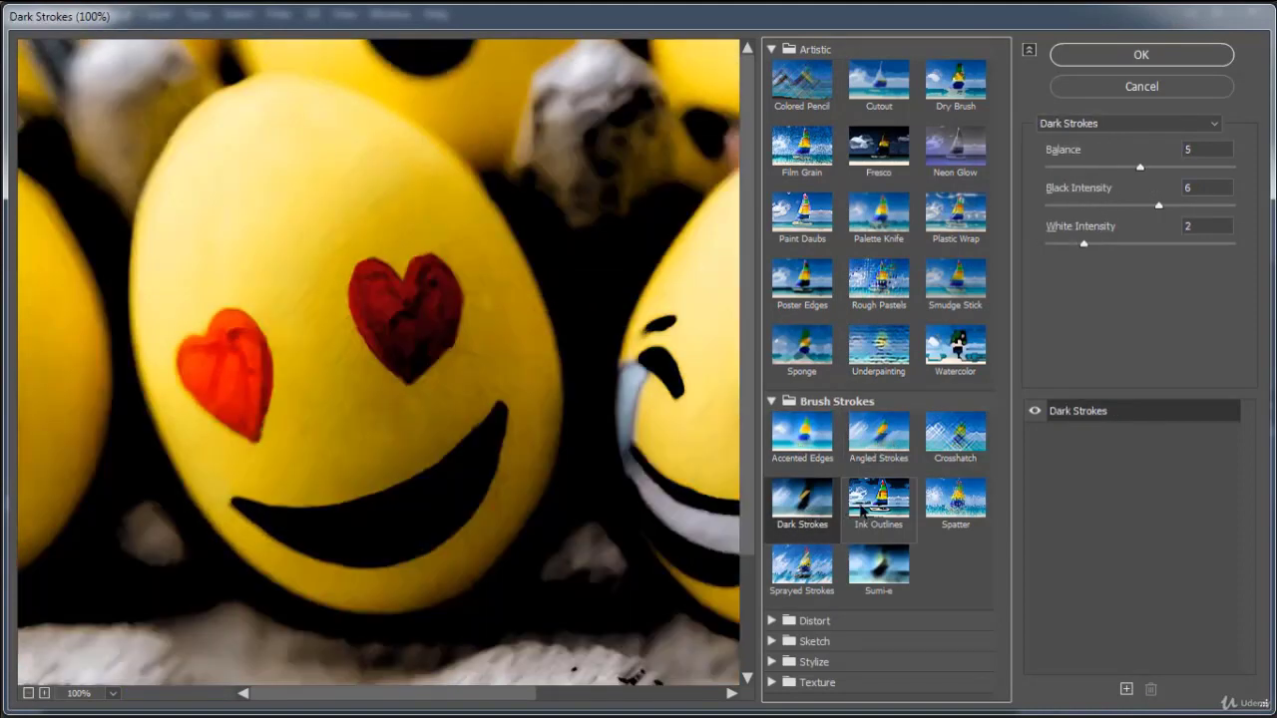
pyautogui.click(862, 511)
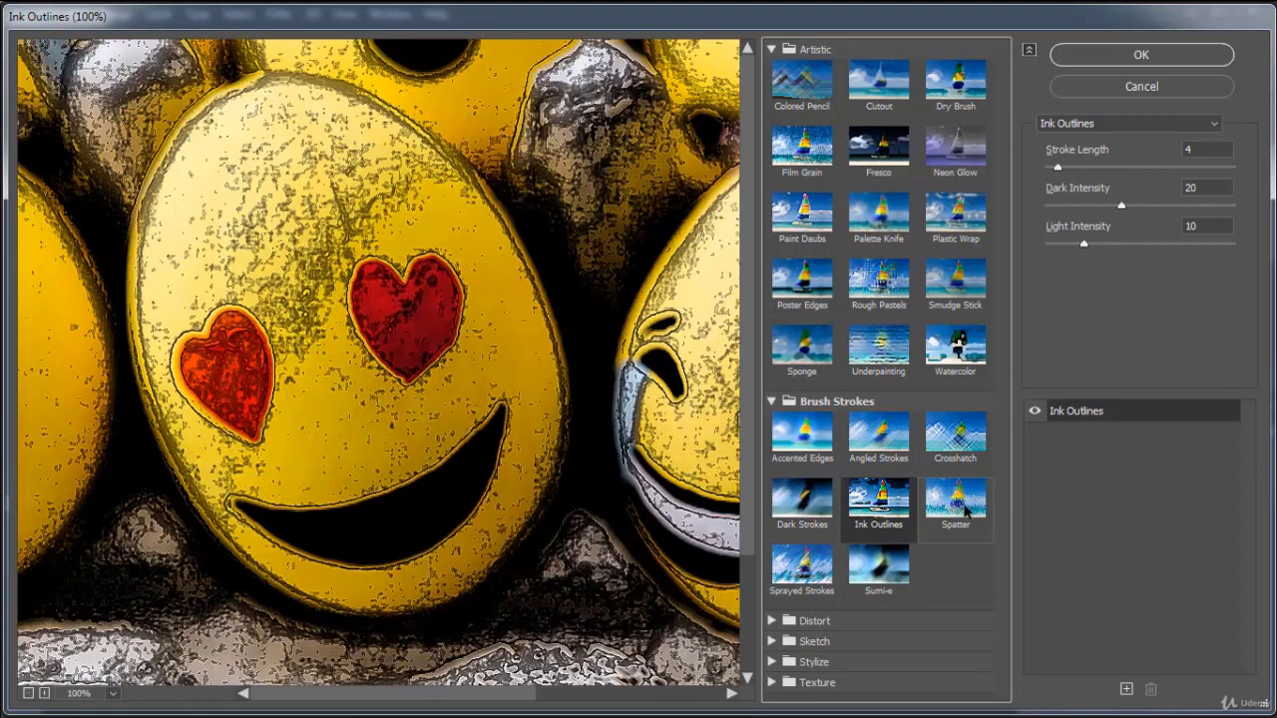
pyautogui.click(954, 499)
pyautogui.click(862, 586)
pyautogui.click(803, 573)
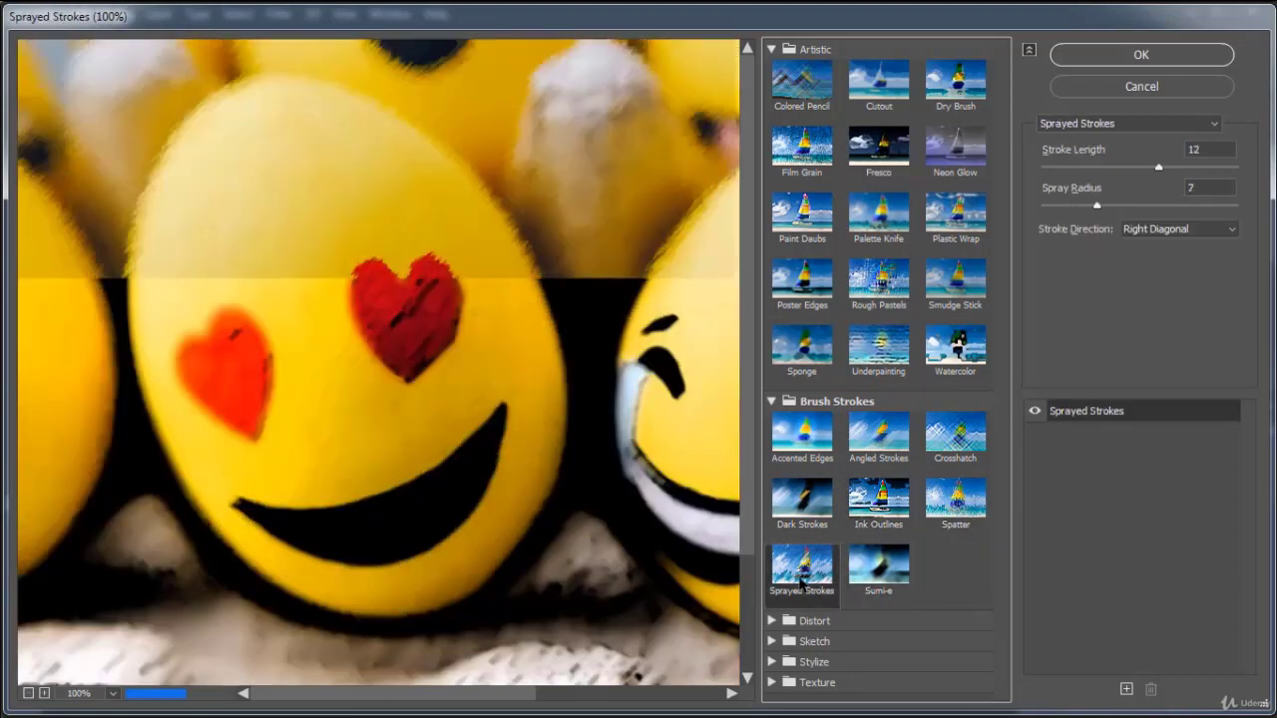
# Expand the Distort category and preview Diffuse Glow, Glass and Ocean Ripple on the egg photo
pyautogui.click(771, 621)
pyautogui.click(794, 649)
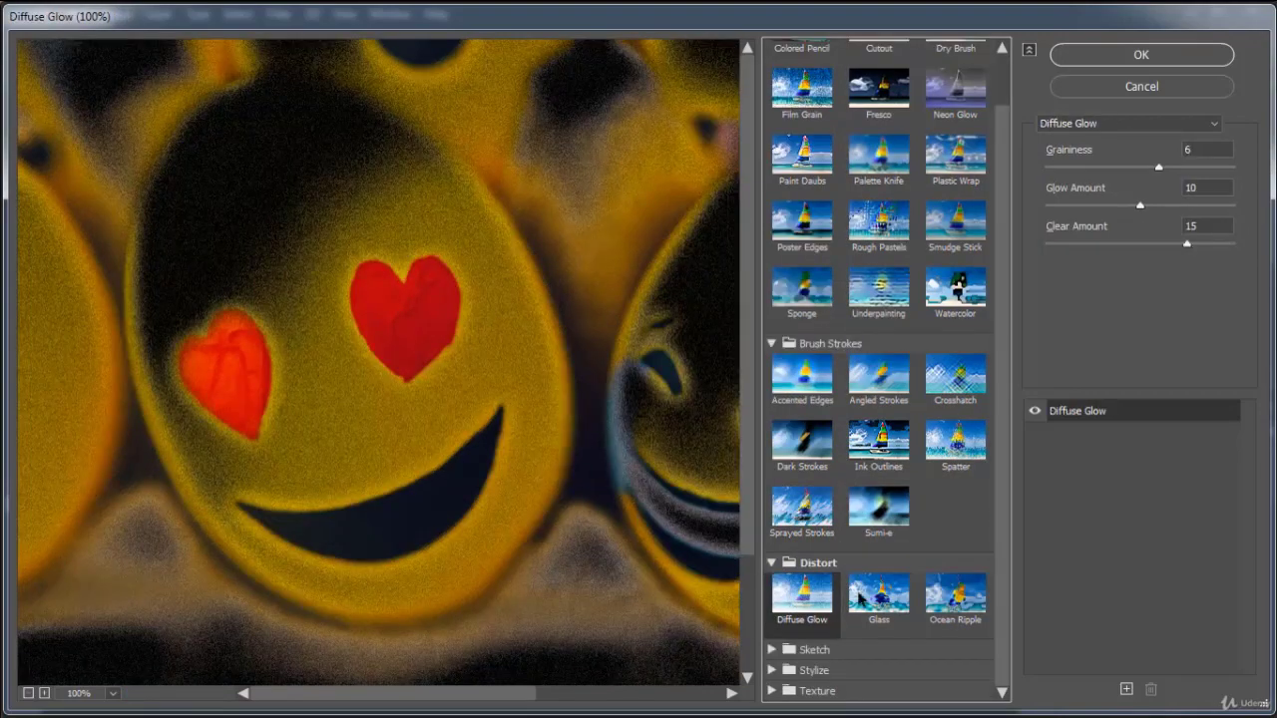
pyautogui.click(888, 605)
pyautogui.click(964, 607)
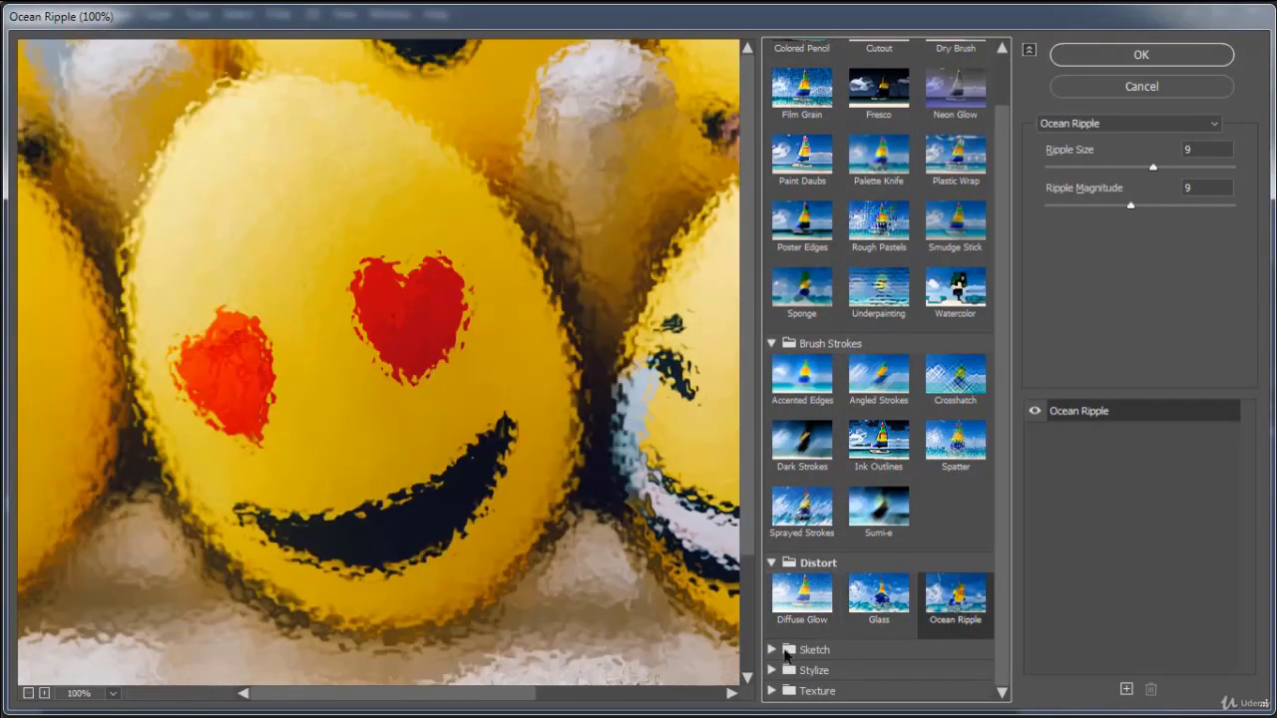
# Expand the Sketch category and preview Bas Relief, Chalk & Charcoal and Charcoal on the egg photo
pyautogui.click(772, 651)
pyautogui.click(802, 681)
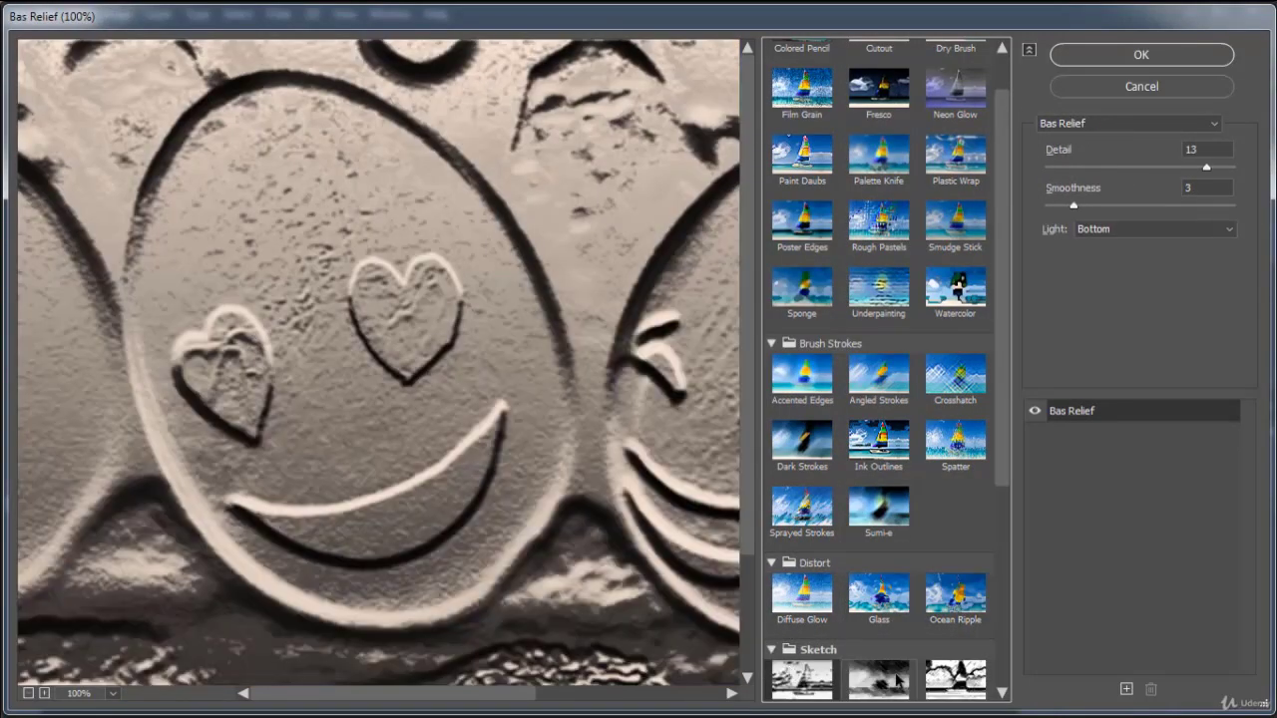
pyautogui.click(878, 680)
pyautogui.click(955, 679)
# Preview the remaining Sketch effects Note Paper, Photocopy, Plaster and Halftone Pattern, ending on Note Paper
pyautogui.scroll(-5, 878, 499)
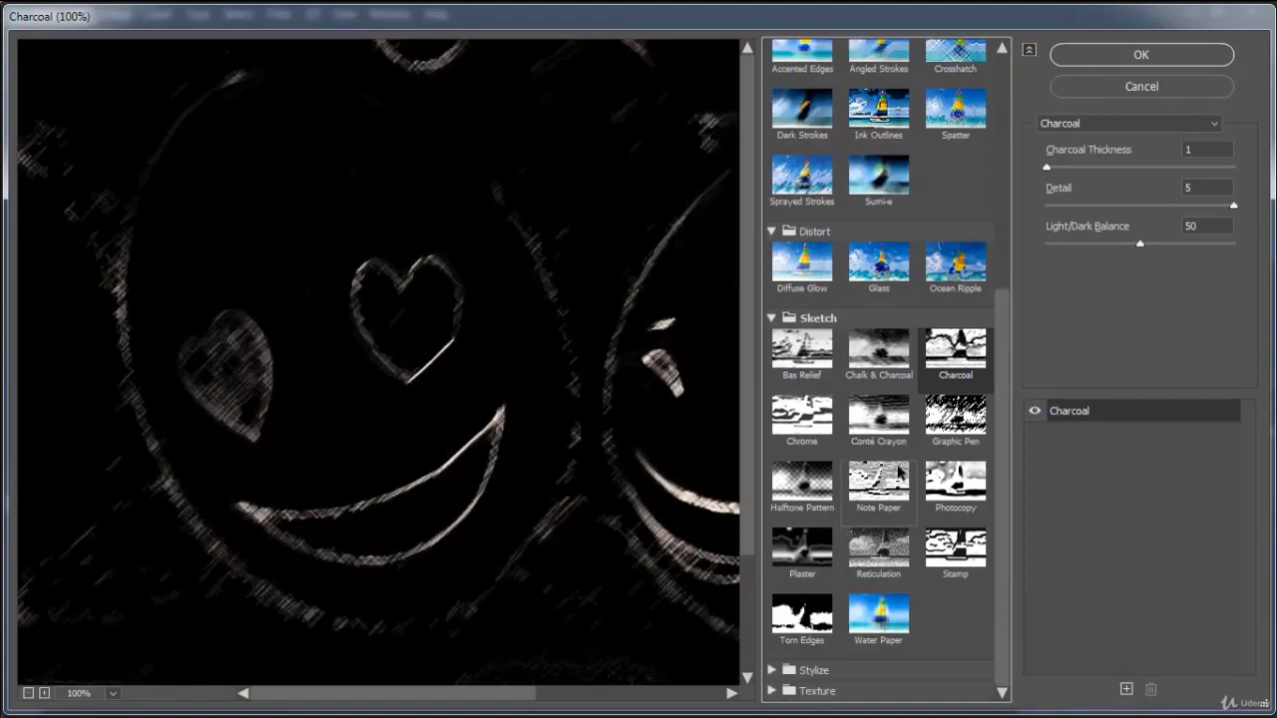
pyautogui.click(878, 484)
pyautogui.click(963, 481)
pyautogui.click(803, 547)
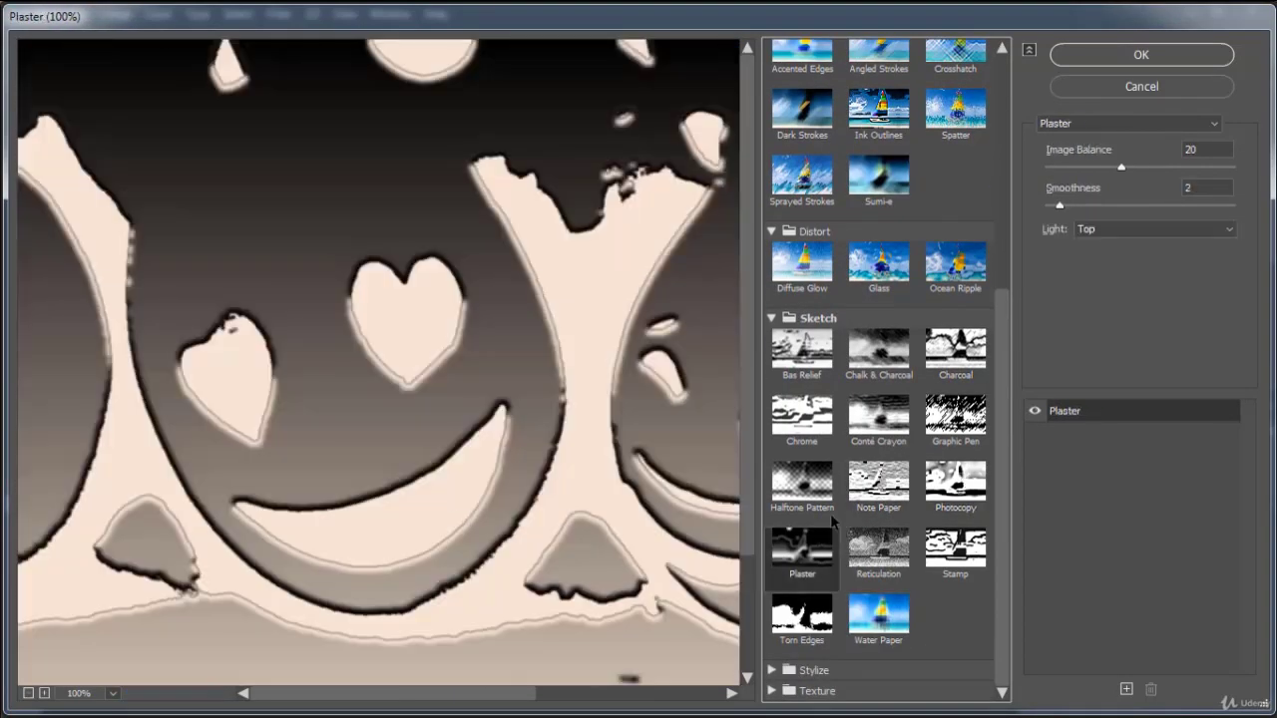
pyautogui.click(878, 486)
pyautogui.click(827, 489)
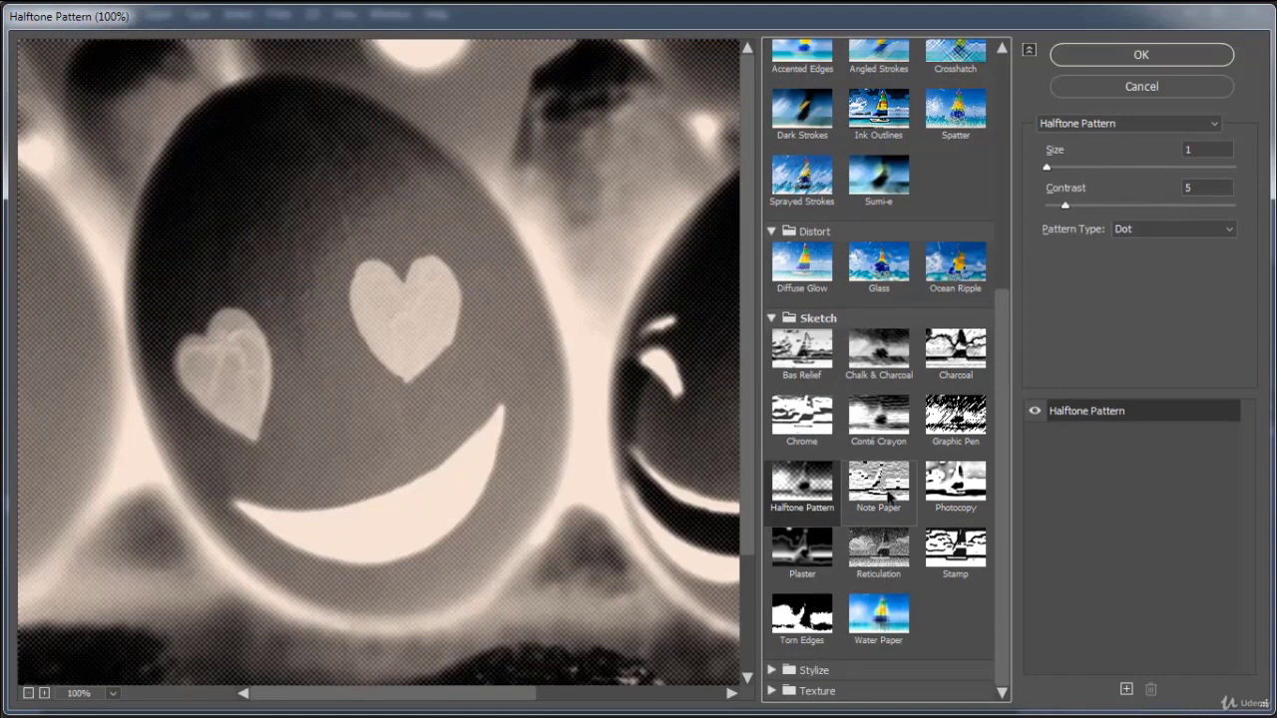
pyautogui.click(860, 509)
# Preview the Glowing Edges filter from the Stylize category and inspect its effect across the neighbouring eggs
pyautogui.click(793, 671)
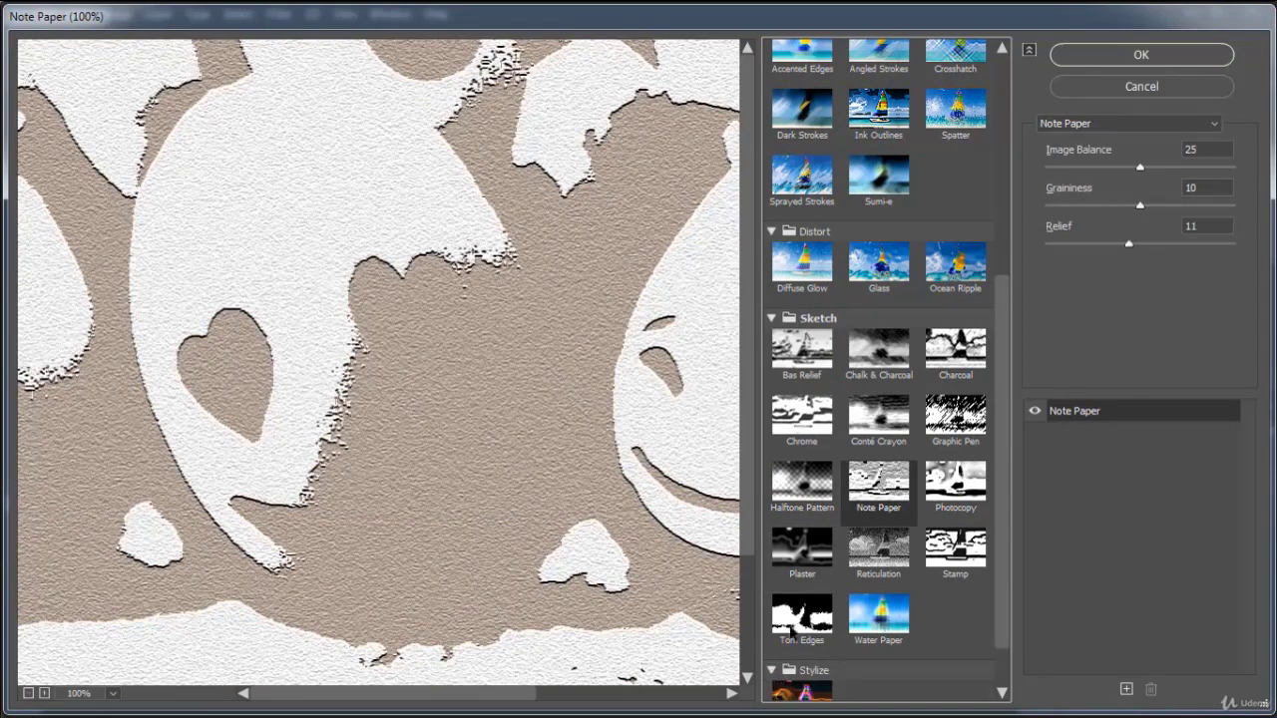
pyautogui.click(813, 644)
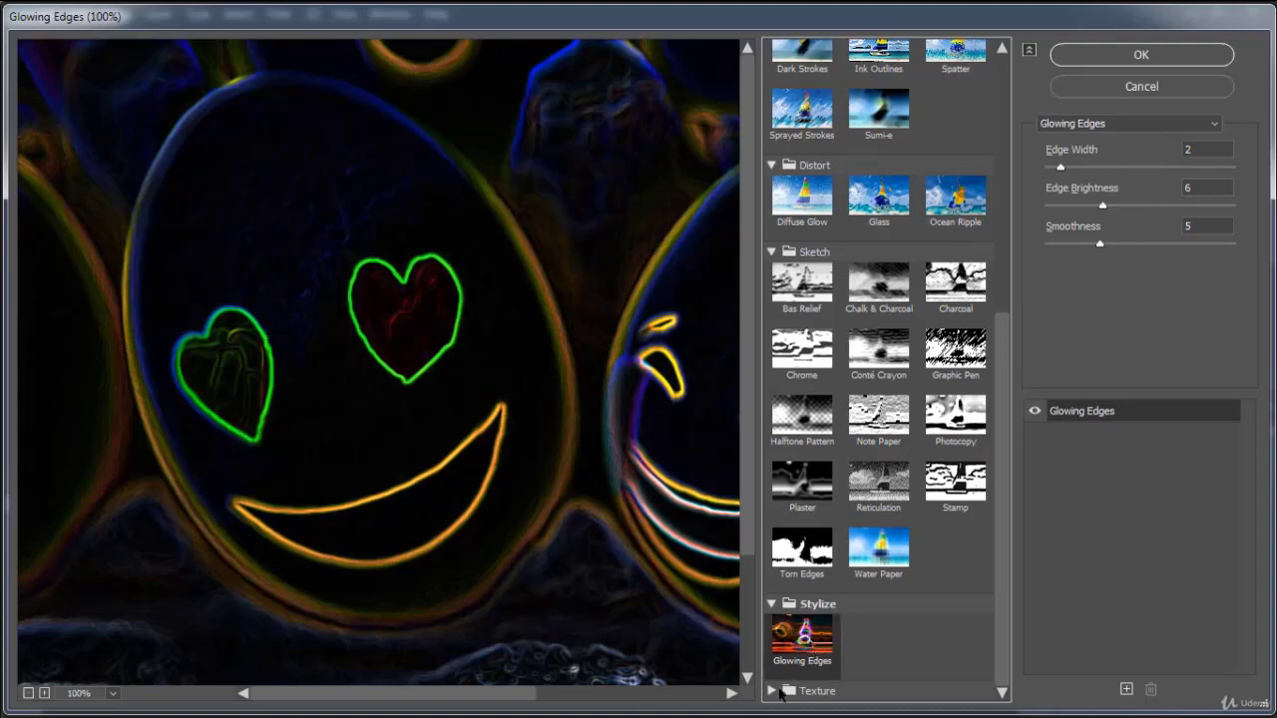
pyautogui.moveTo(498, 261); pyautogui.dragTo(268, 295)
pyautogui.moveTo(450, 290); pyautogui.dragTo(202, 355)
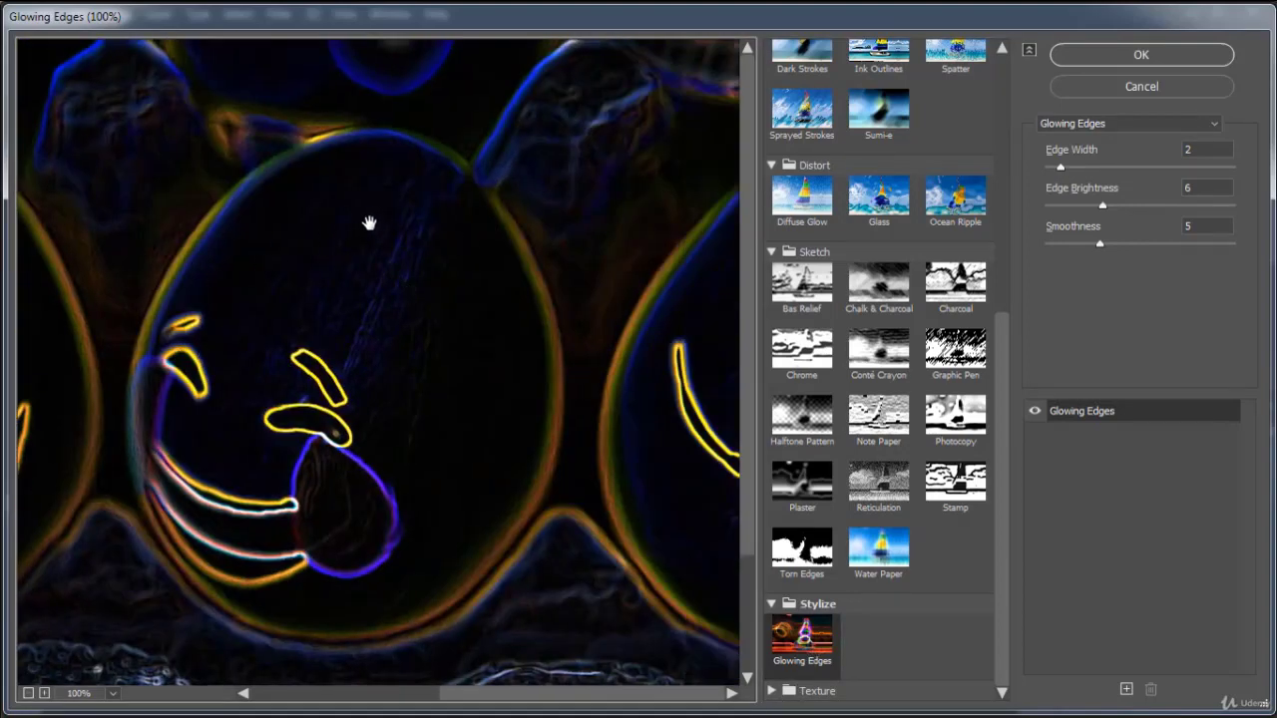
pyautogui.moveTo(365, 220); pyautogui.dragTo(579, 305)
pyautogui.moveTo(111, 280); pyautogui.dragTo(249, 276)
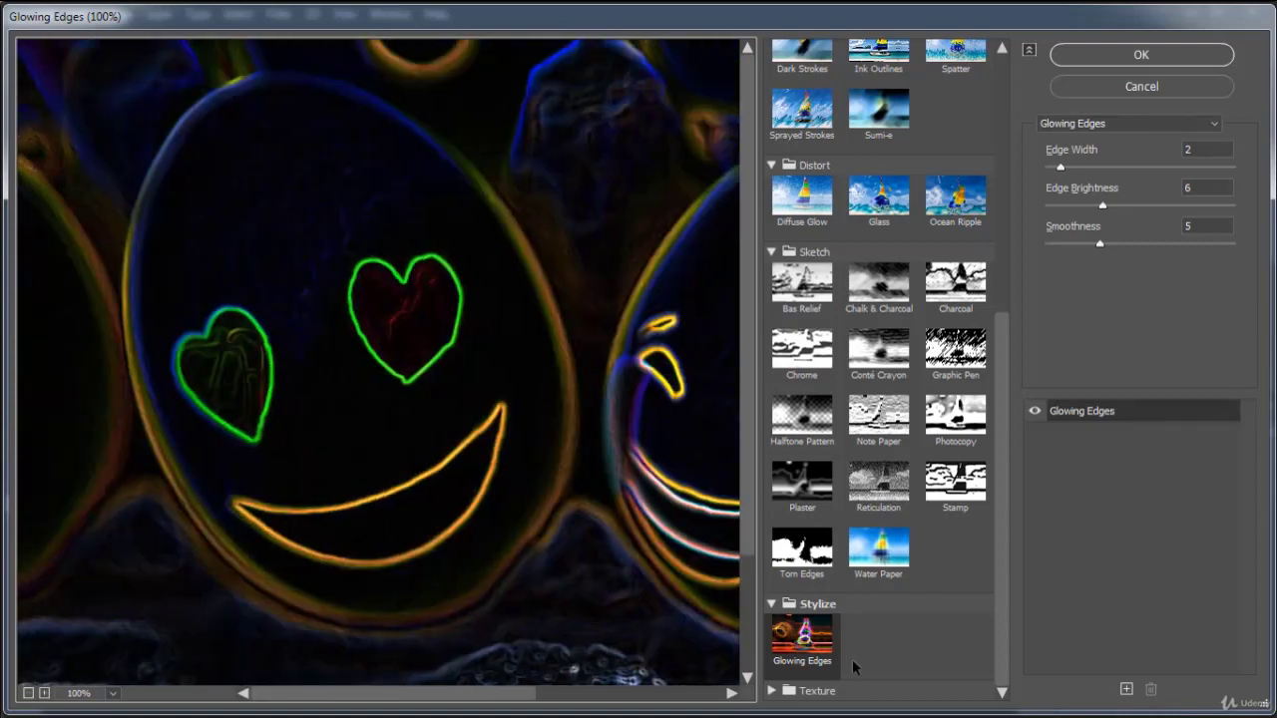
# Expand the Texture category and preview Craquelure, Grain, Mosaic Tiles and Texturizer on the egg photo
pyautogui.click(773, 691)
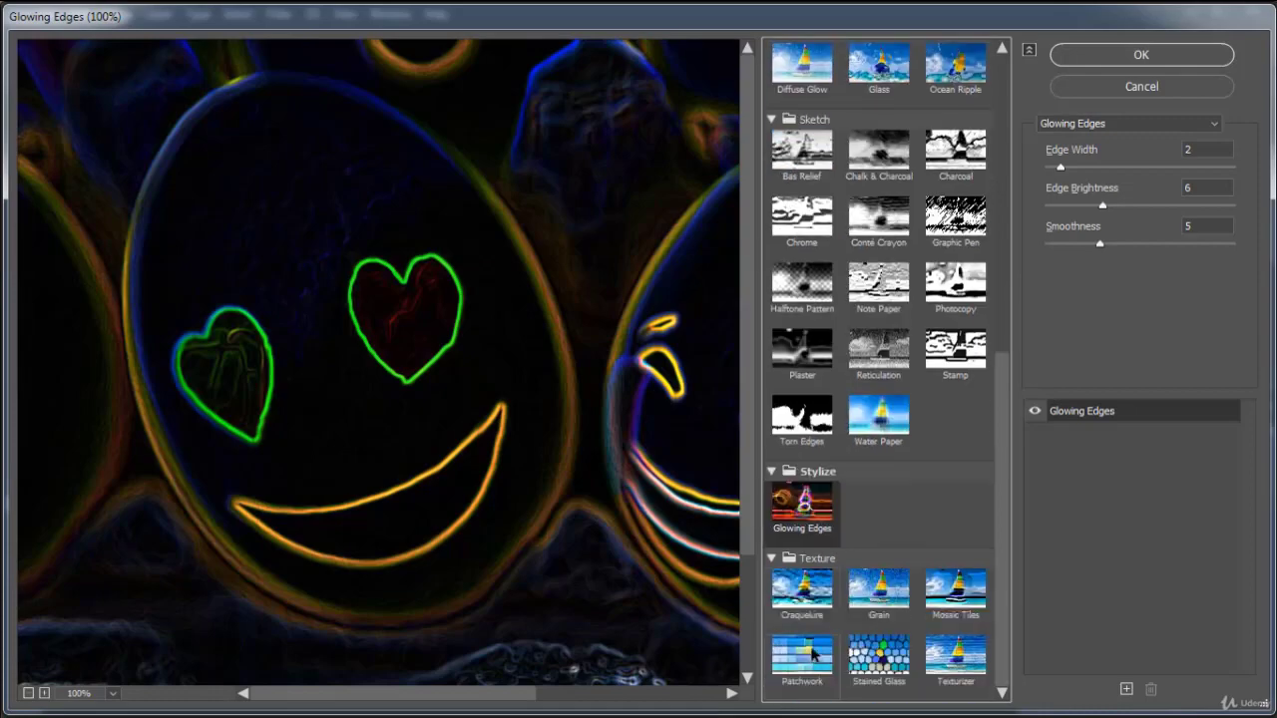
pyautogui.click(815, 596)
pyautogui.click(886, 597)
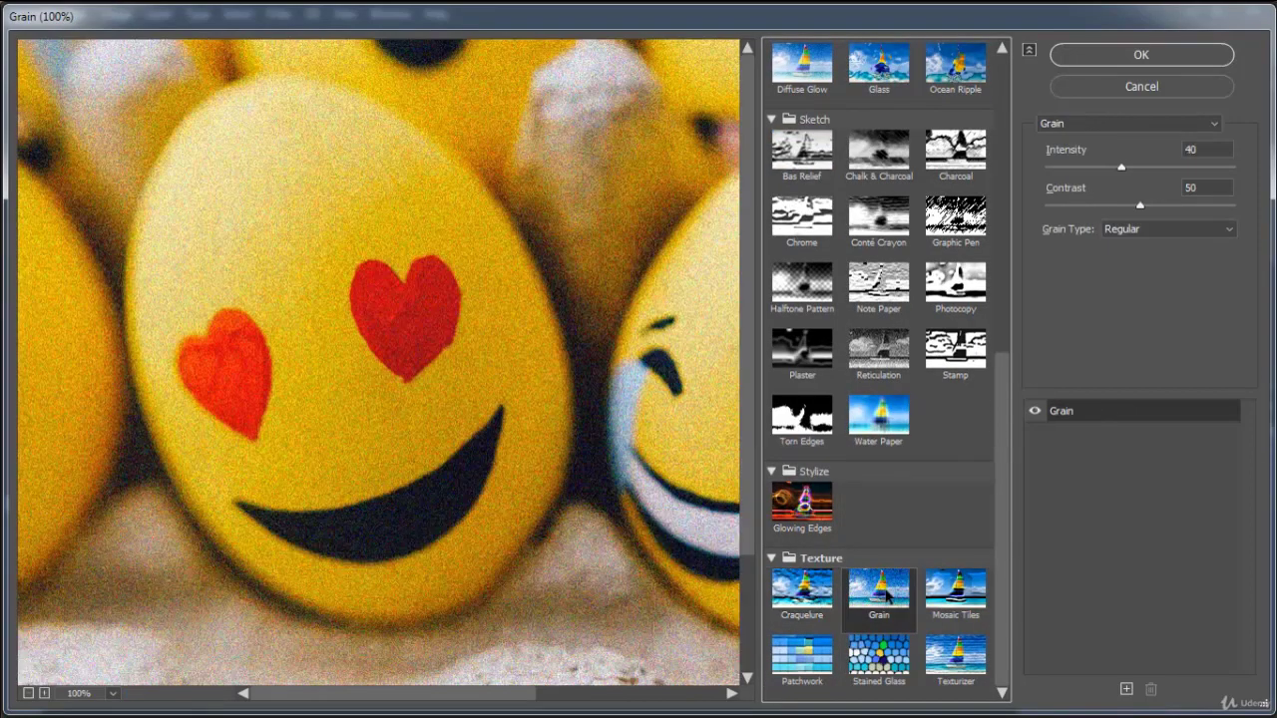
pyautogui.click(944, 602)
pyautogui.click(952, 656)
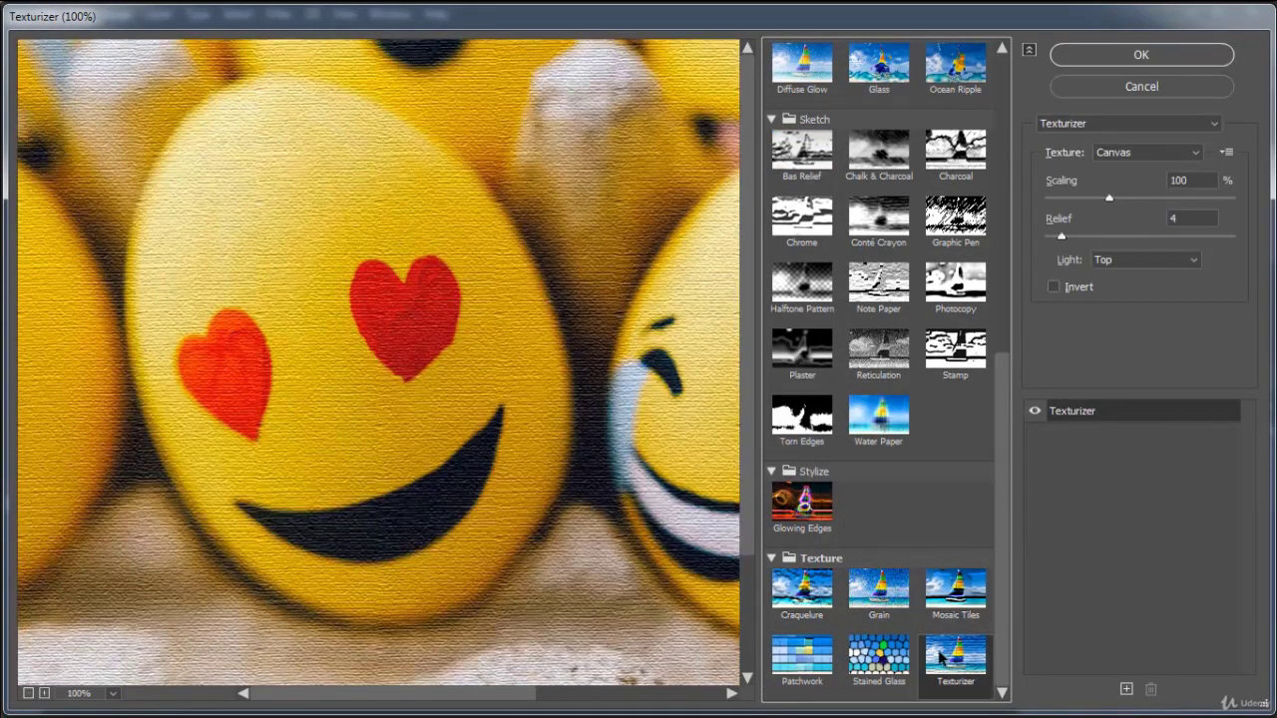
# Preview Stained Glass, apply the Patchwork filter with Square Size 4 and Relief 8 to the egg photo, and undo it
pyautogui.click(876, 658)
pyautogui.click(795, 665)
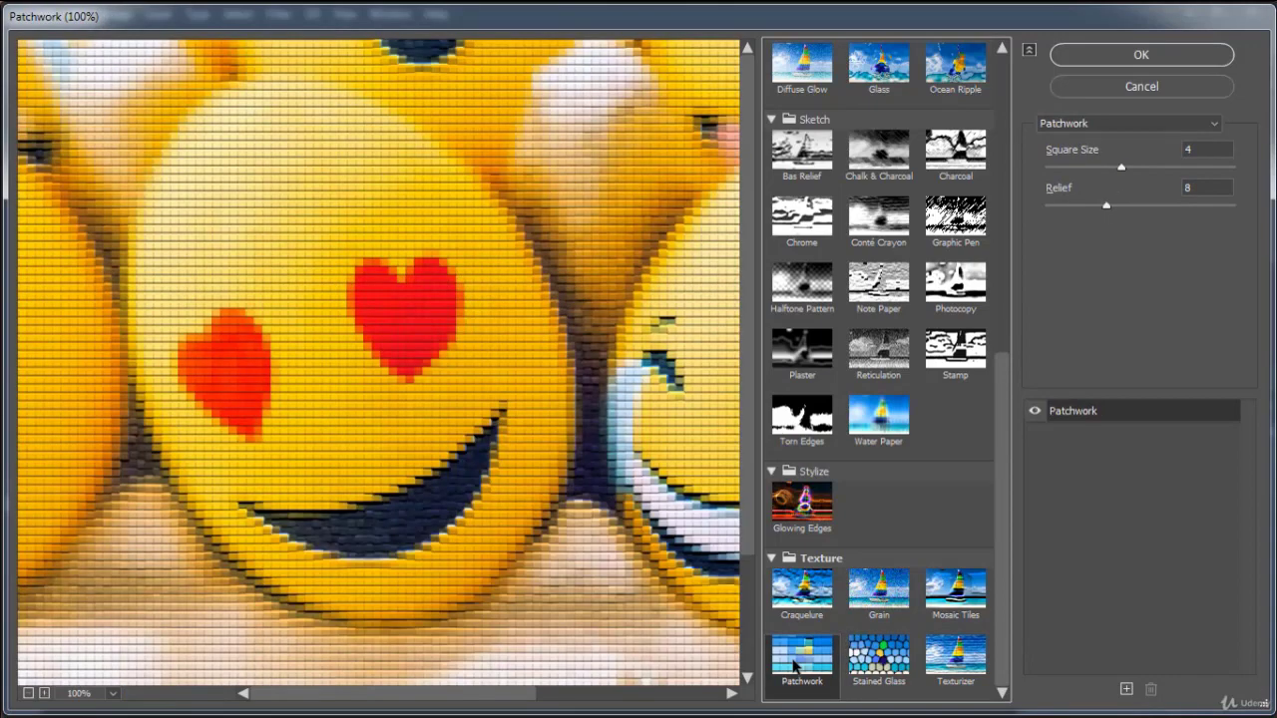
pyautogui.click(1126, 57)
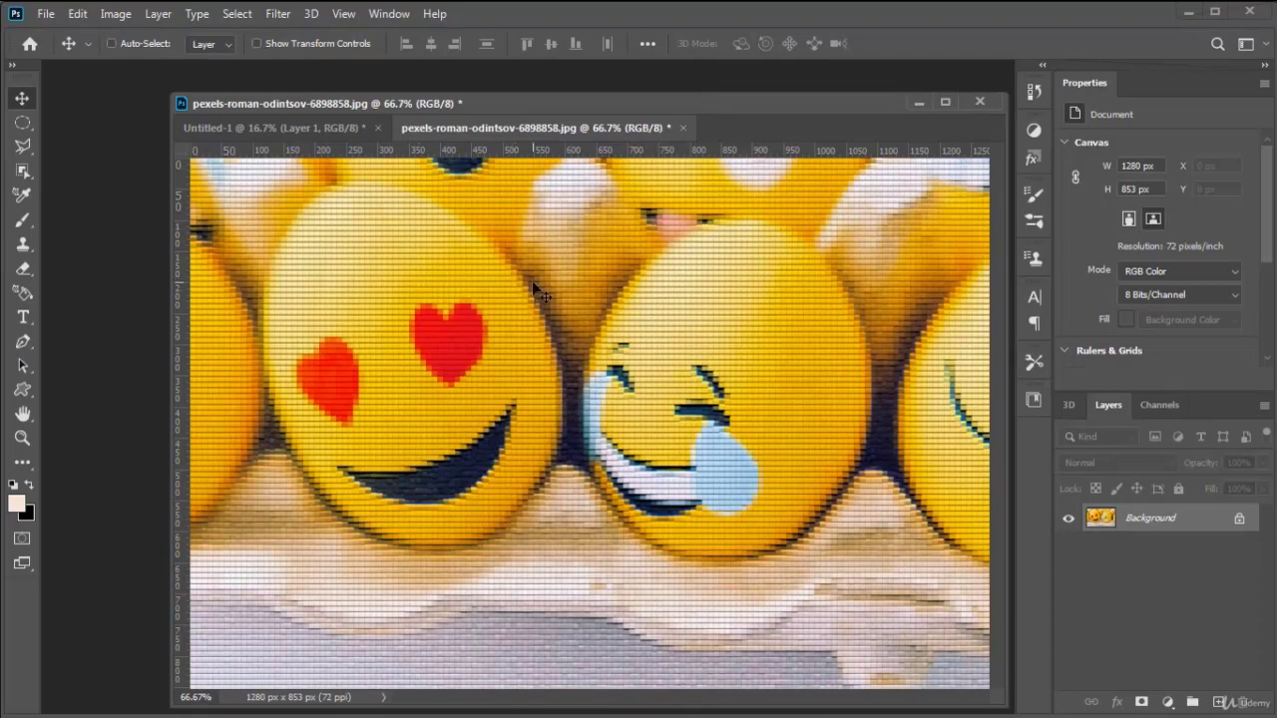
pyautogui.hotkey('ctrl', 'z')
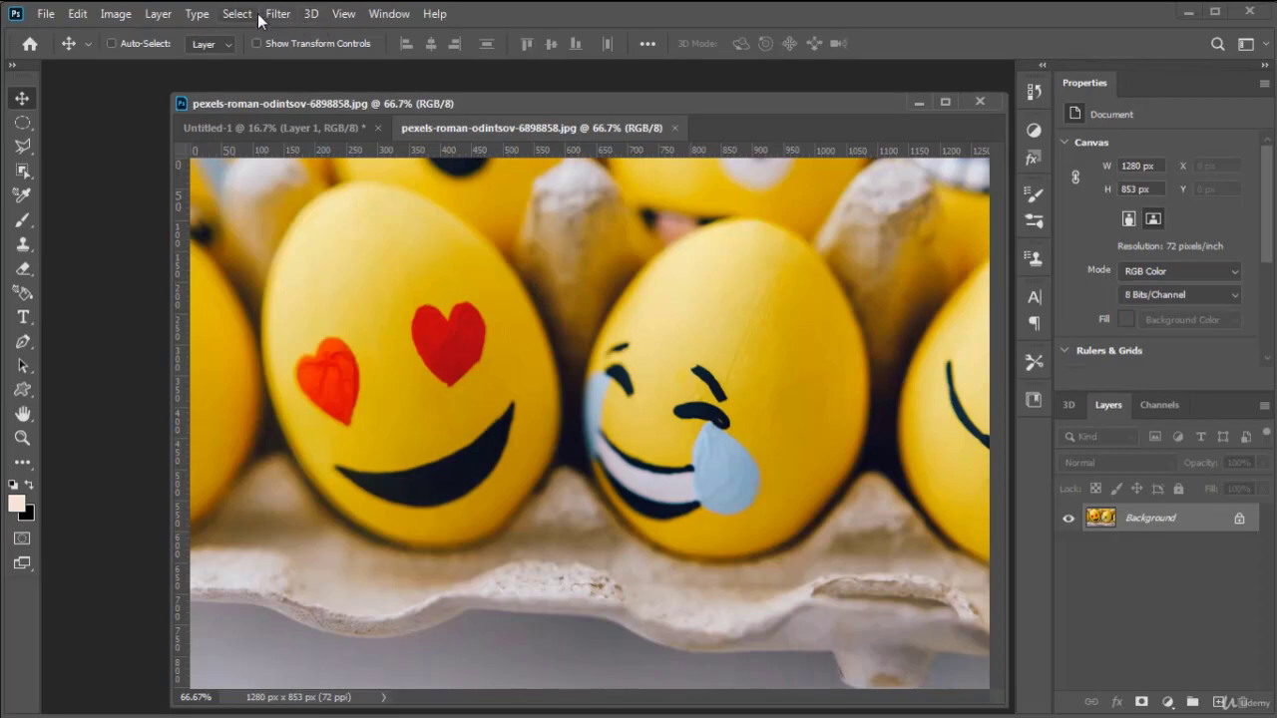
# Open the Adaptive Wide Angle filter for the egg photo and draw constraint lines across the tops and along the bases of the two main eggs
pyautogui.click(287, 12)
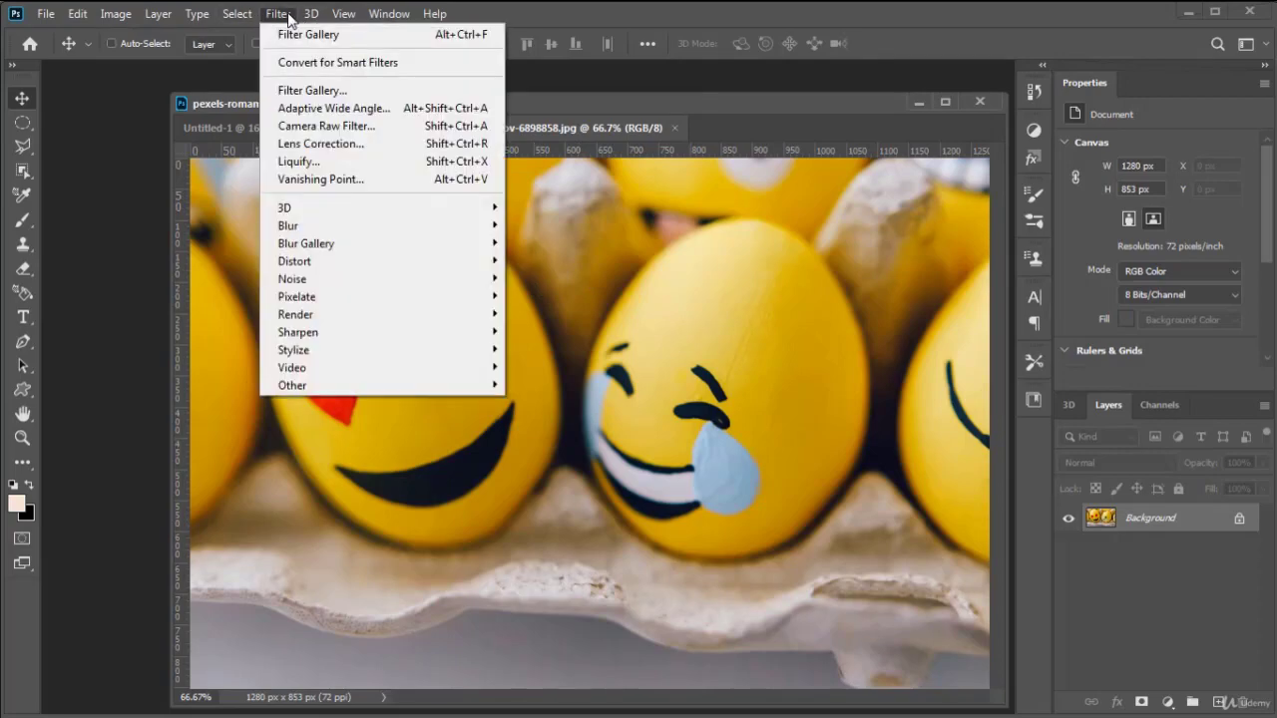
pyautogui.click(355, 111)
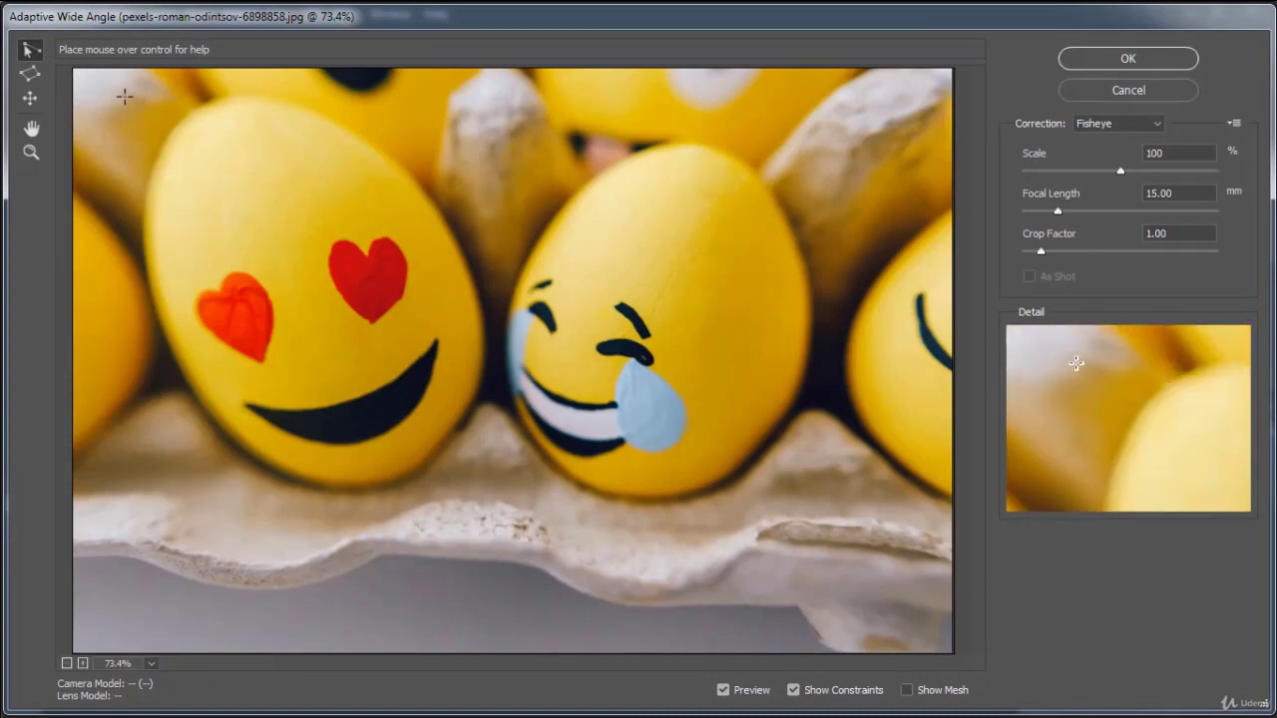
pyautogui.click(124, 96)
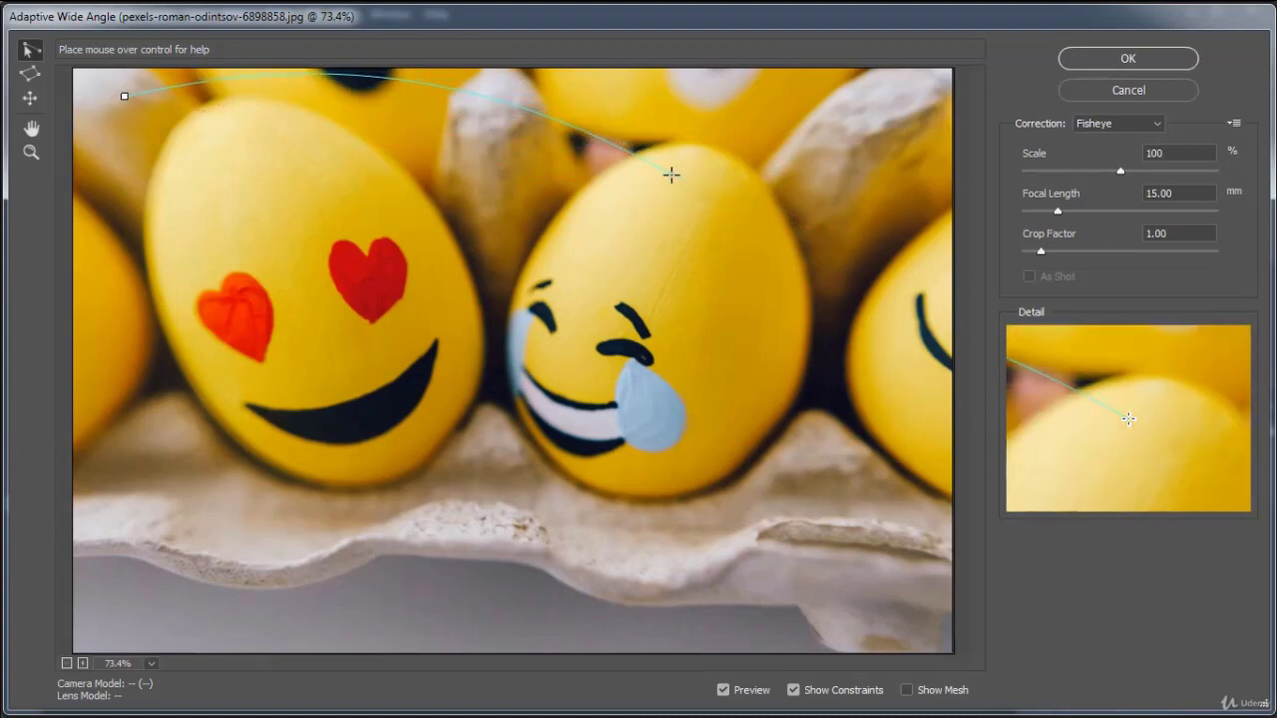
pyautogui.click(671, 176)
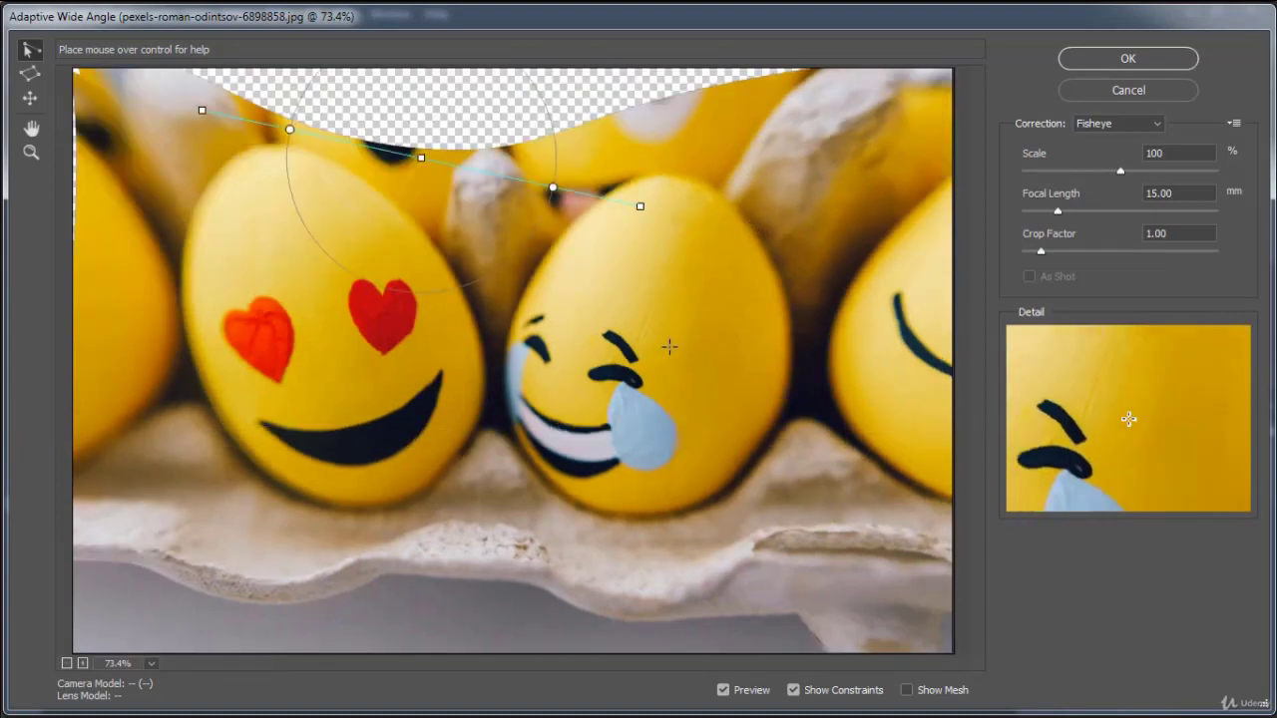
pyautogui.click(628, 475)
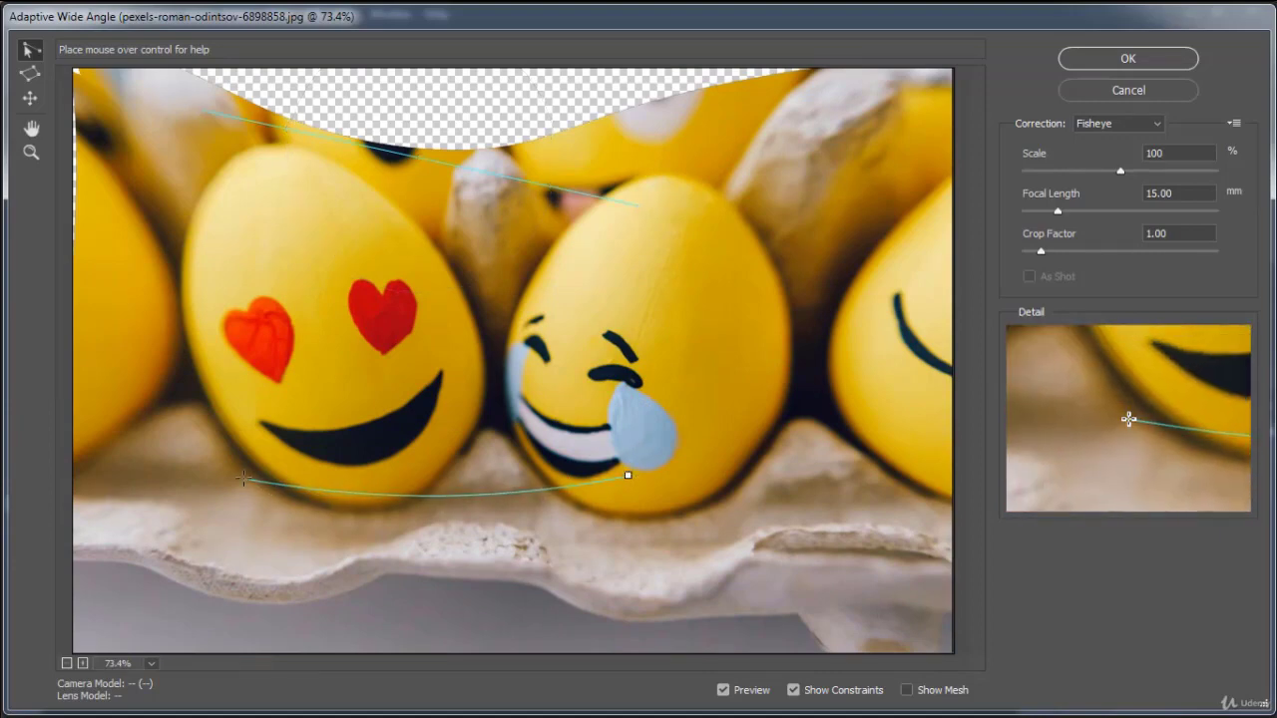
pyautogui.click(242, 479)
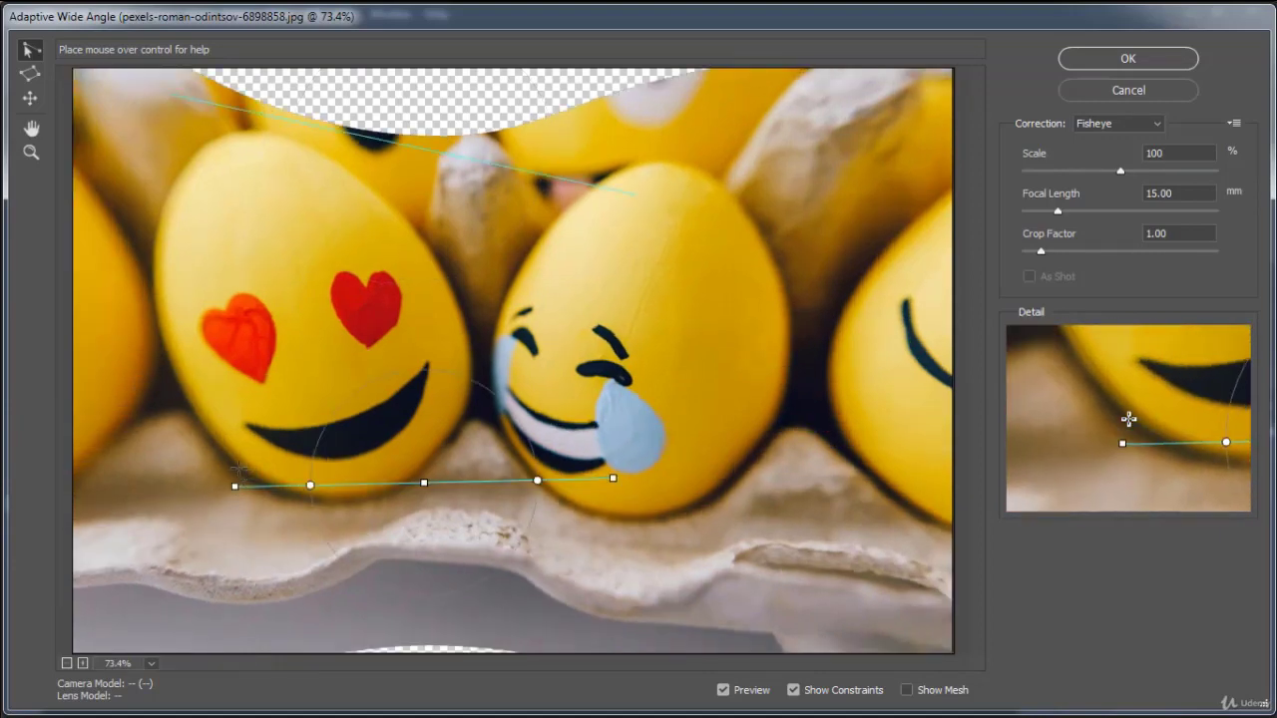
# Lower the left endpoint of the upper constraint and draw a third constraint across the middle of both eggs
pyautogui.click(169, 95)
pyautogui.moveTo(170, 94); pyautogui.dragTo(171, 128)
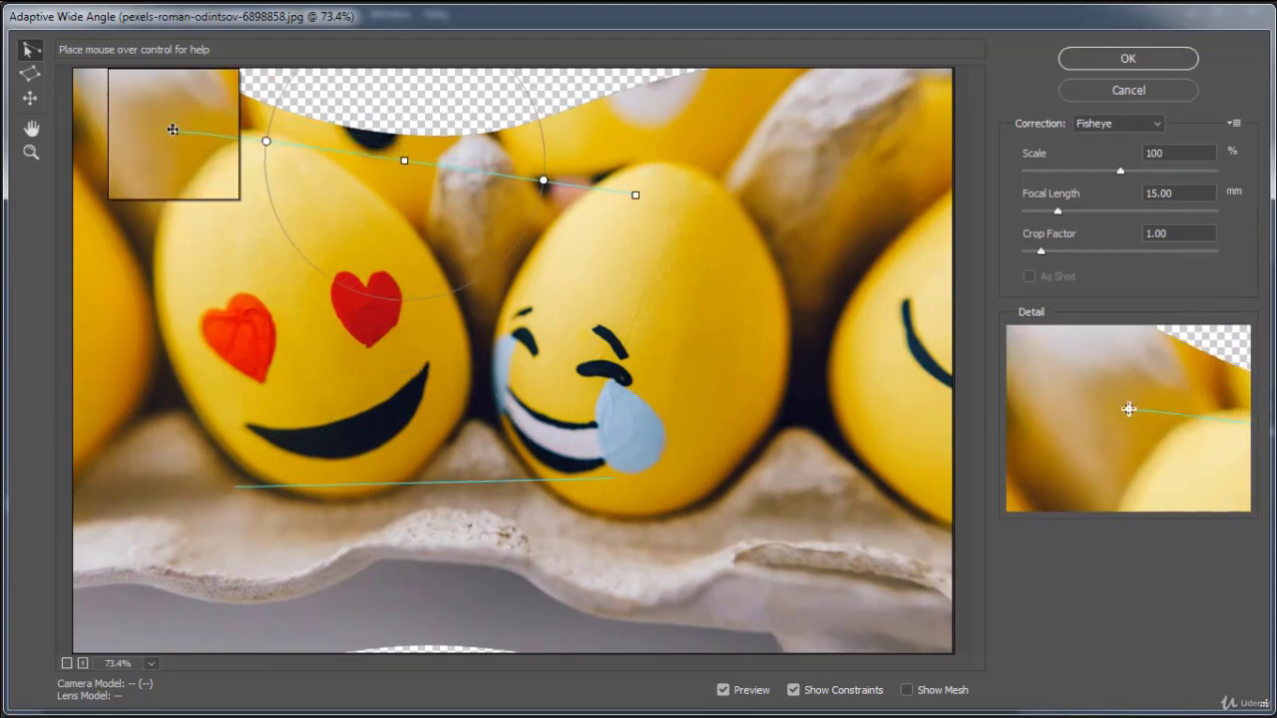
pyautogui.click(188, 301)
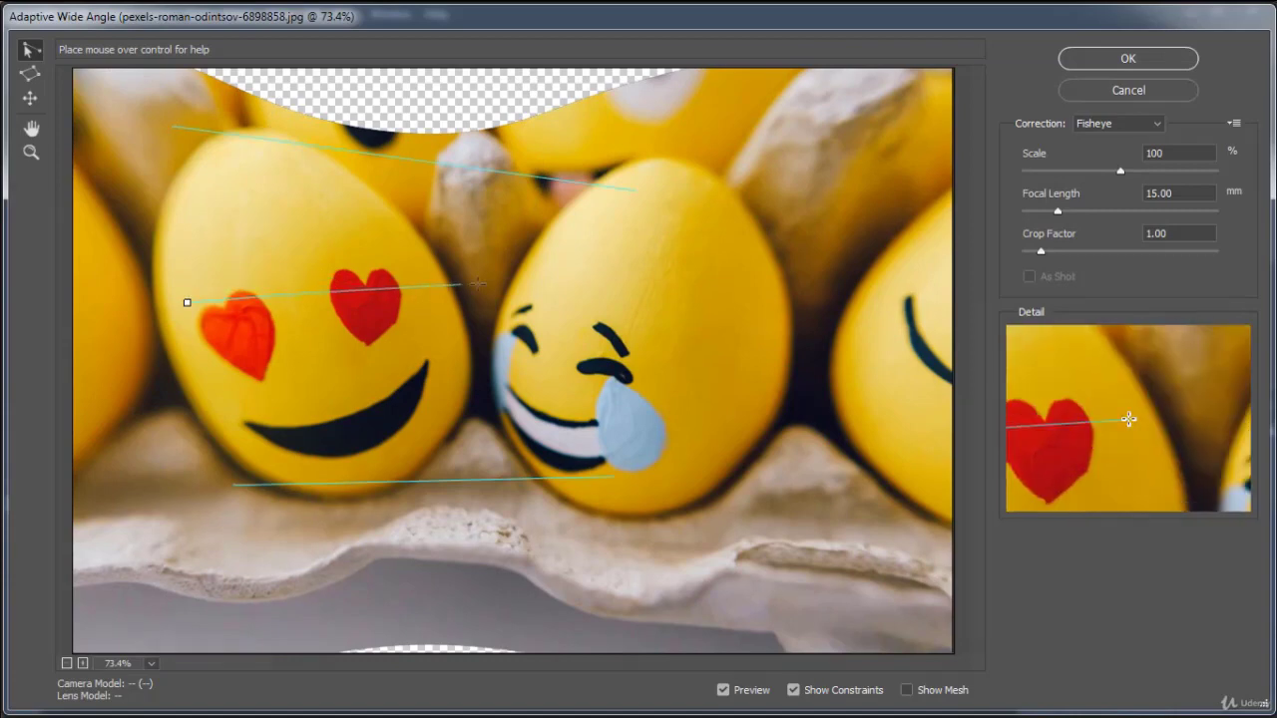
pyautogui.click(638, 303)
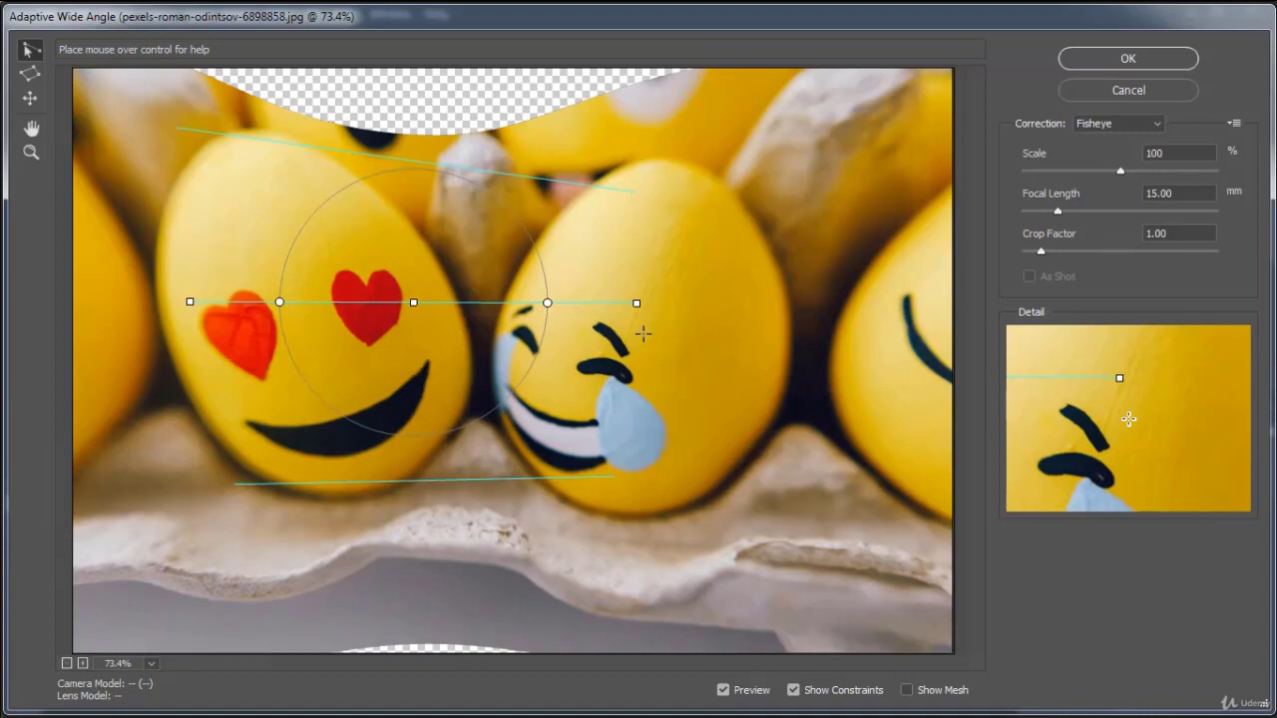
# Add a short constraint on the crying-laughing egg, tilt the middle constraint by moving its right endpoint, and cancel the Adaptive Wide Angle filter
pyautogui.moveTo(636, 305); pyautogui.dragTo(728, 303)
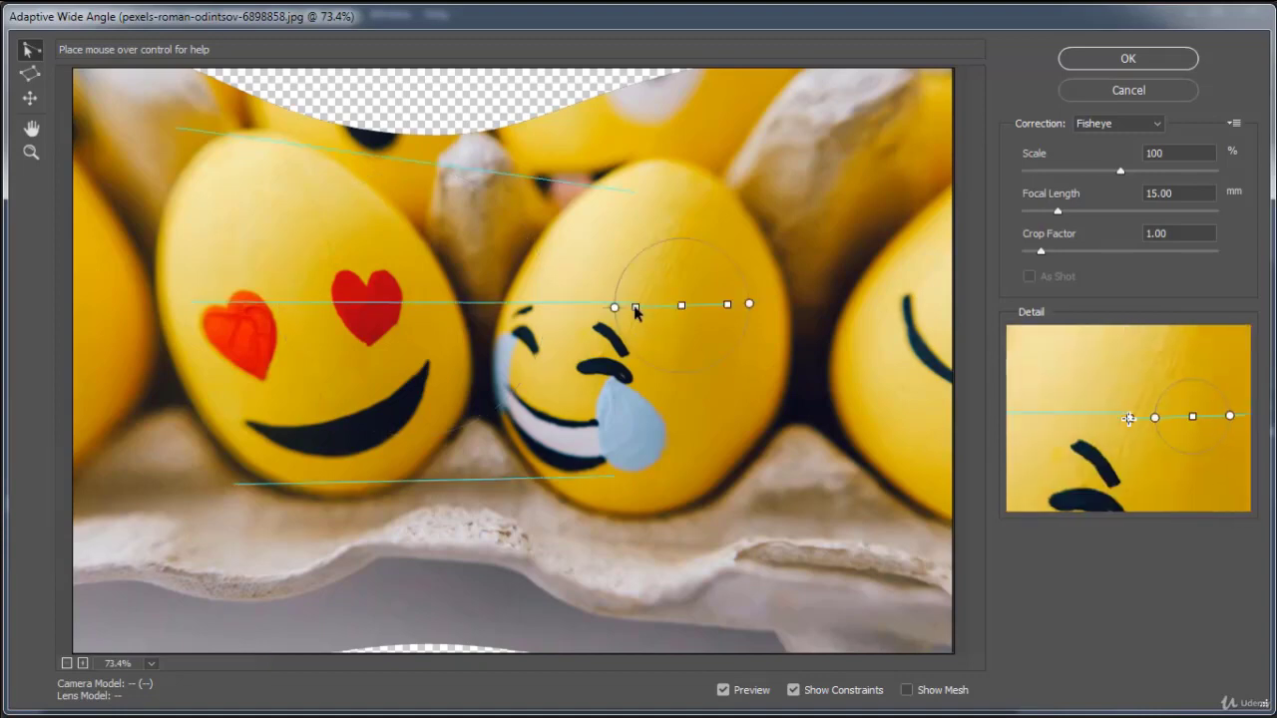
pyautogui.click(554, 303)
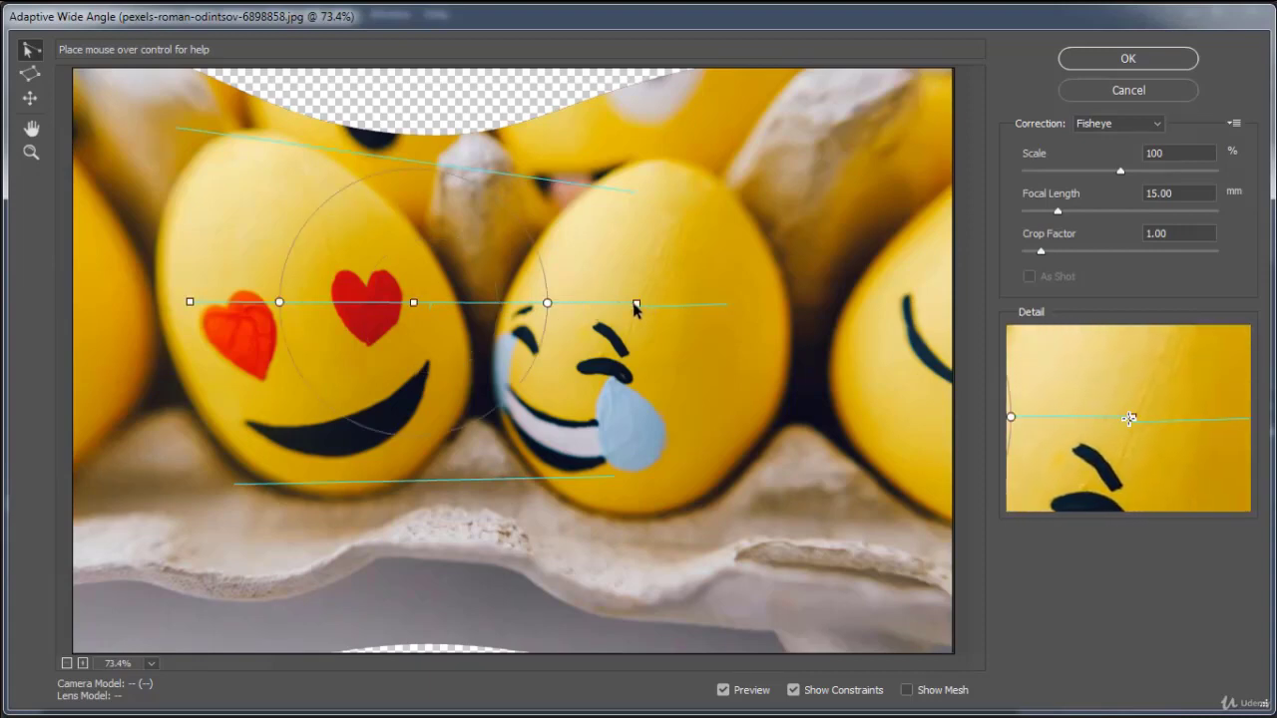
pyautogui.moveTo(636, 308); pyautogui.dragTo(447, 367)
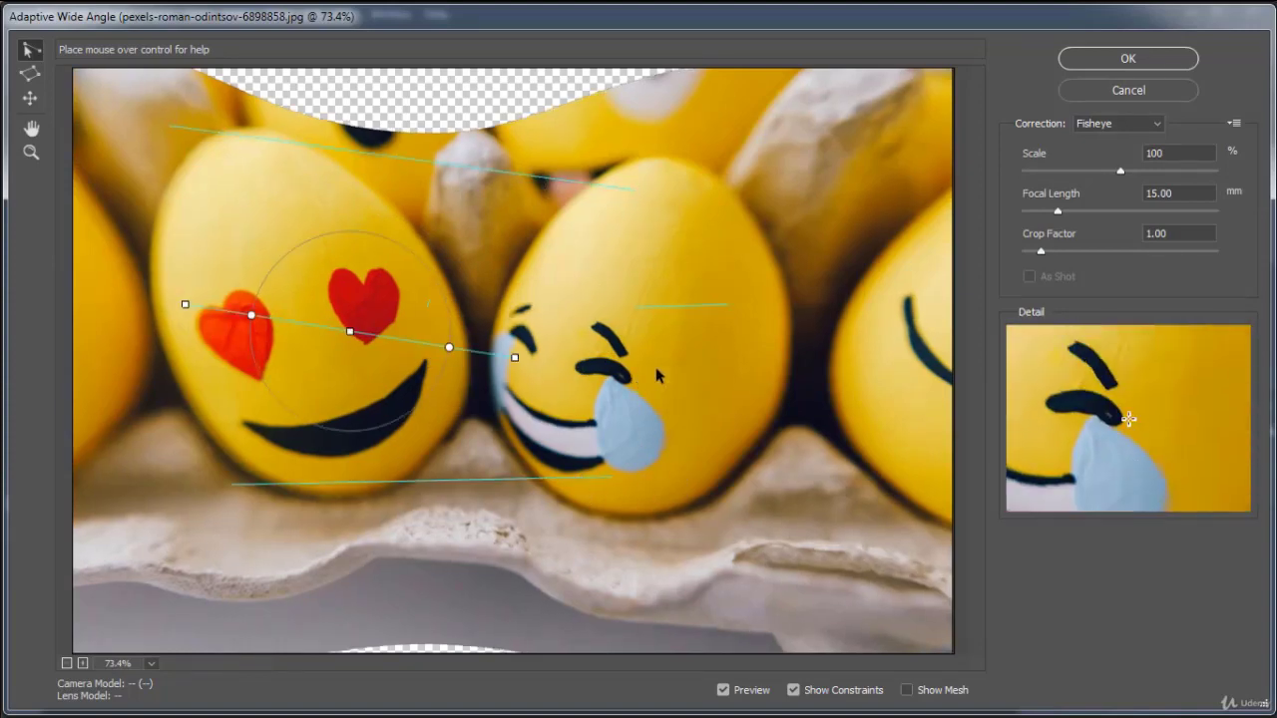
pyautogui.click(1128, 90)
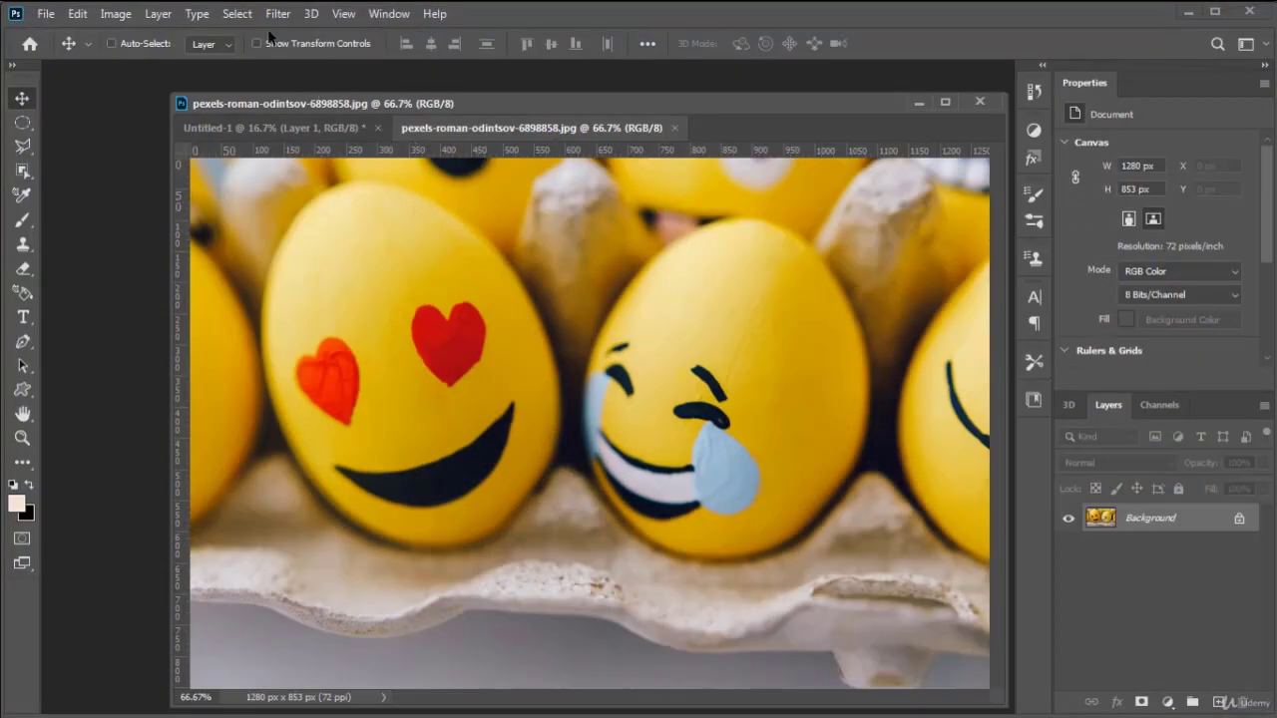
# Open the Camera Raw filter for the egg photo and try several white balances, ending with Temperature +55 and Tint -42
pyautogui.click(269, 15)
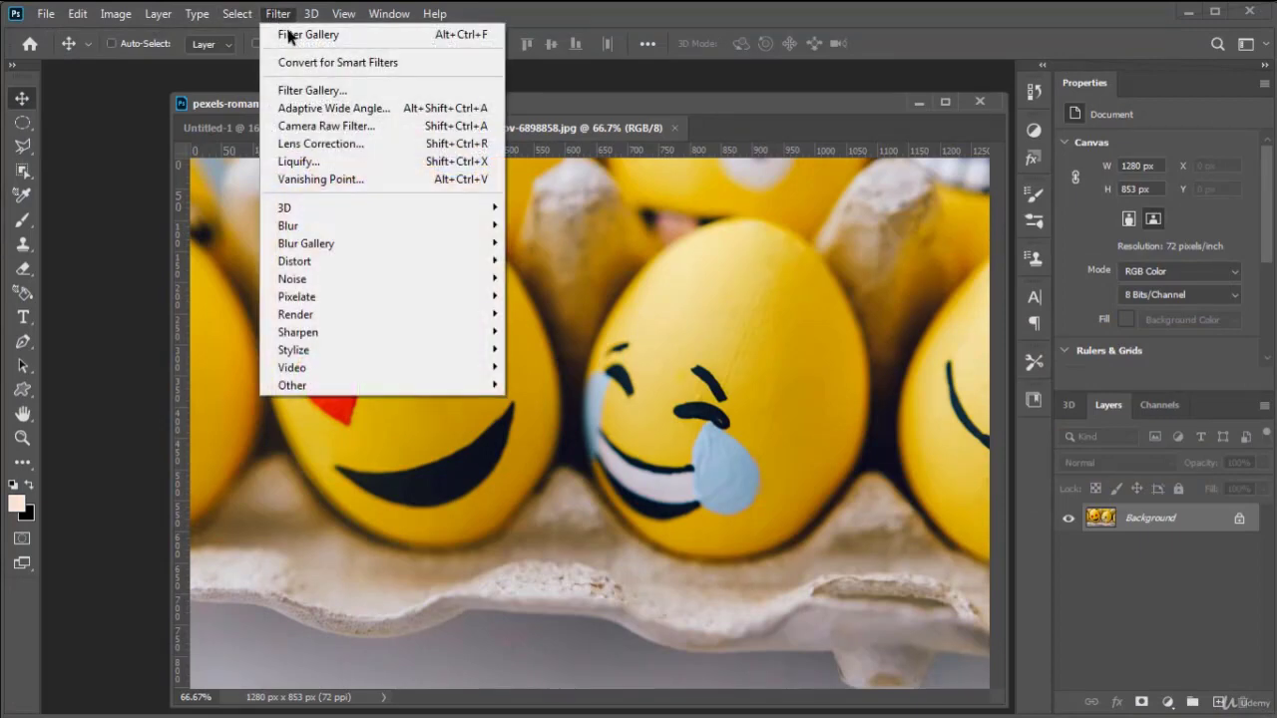
pyautogui.click(333, 128)
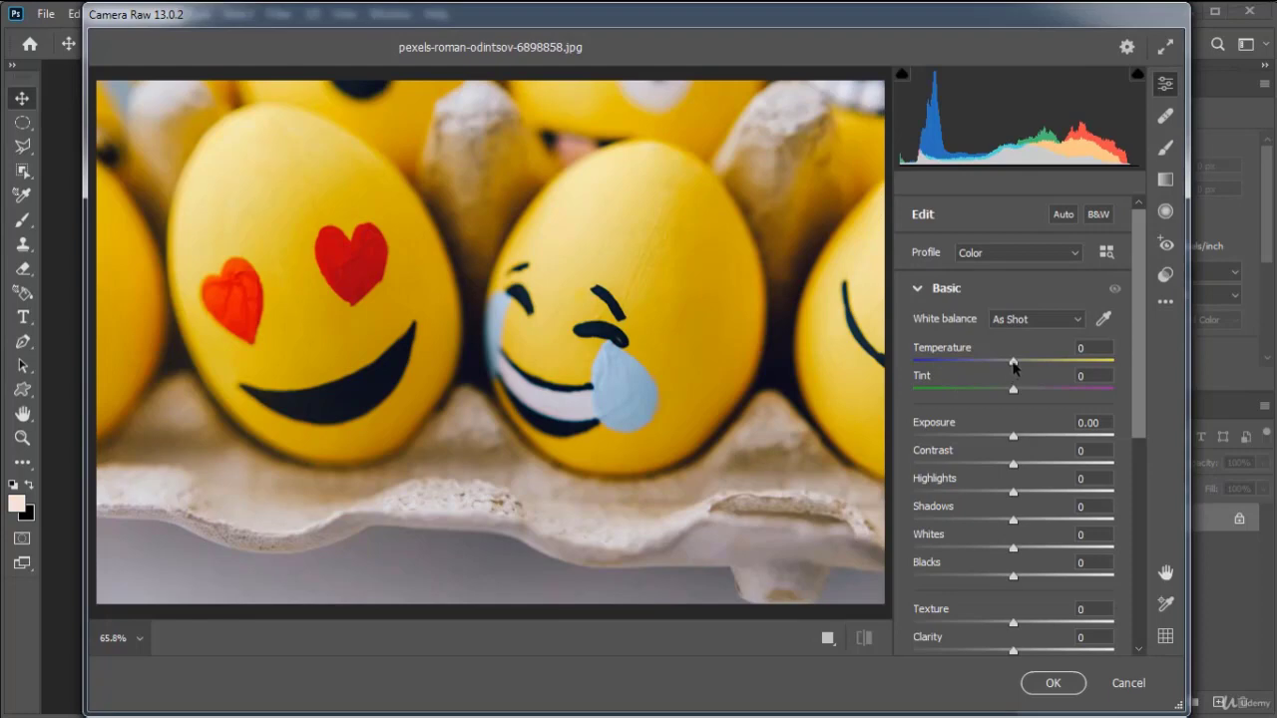
pyautogui.moveTo(1014, 363); pyautogui.dragTo(961, 371)
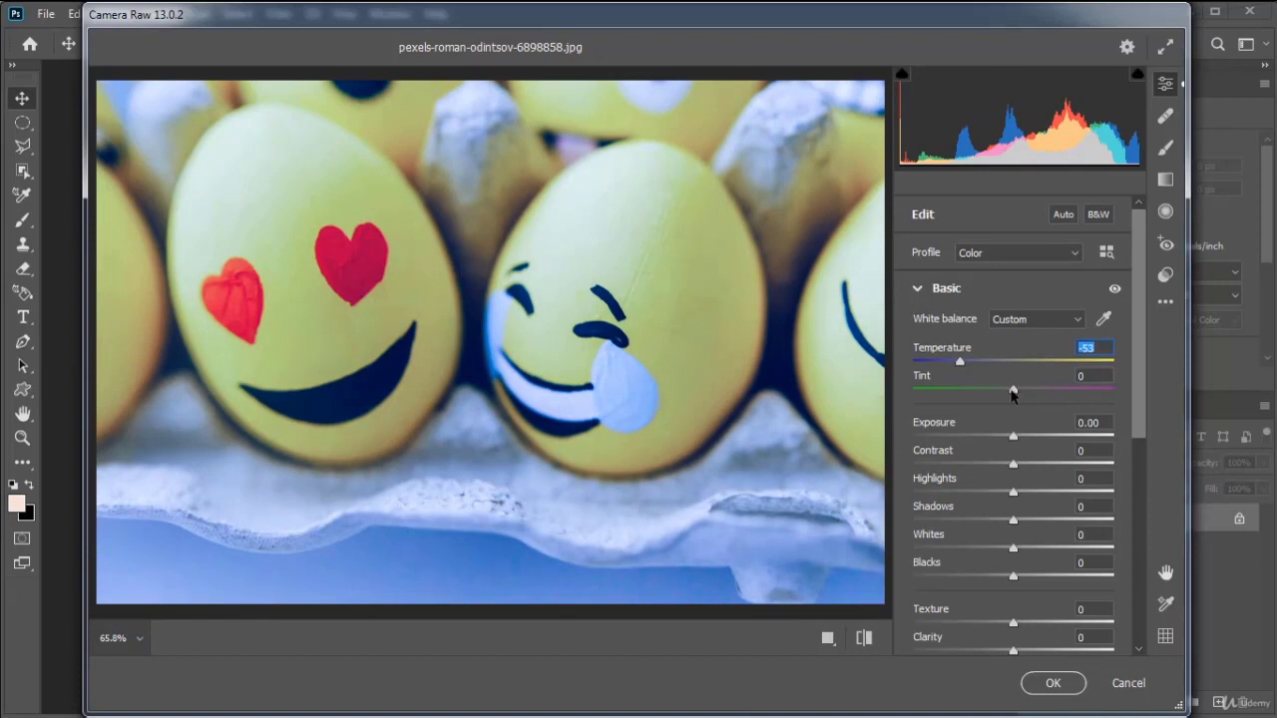
pyautogui.moveTo(1012, 395); pyautogui.dragTo(1065, 394)
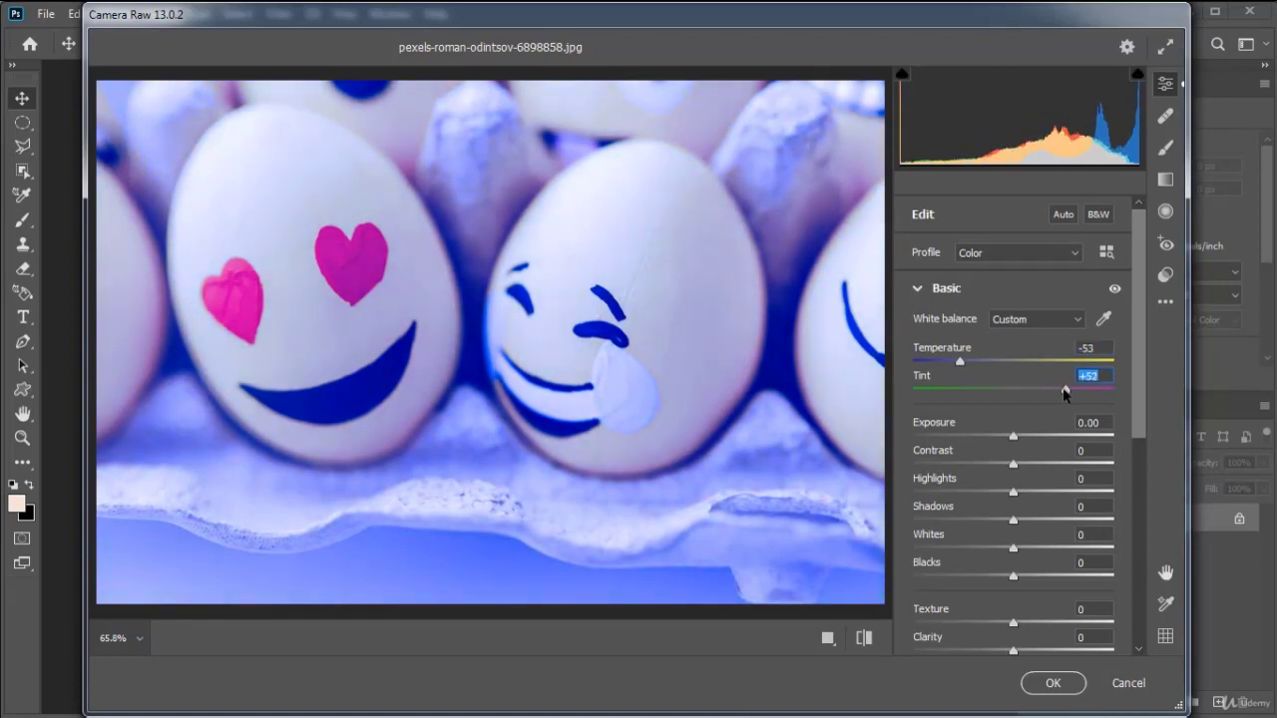
pyautogui.moveTo(964, 371); pyautogui.dragTo(1069, 363)
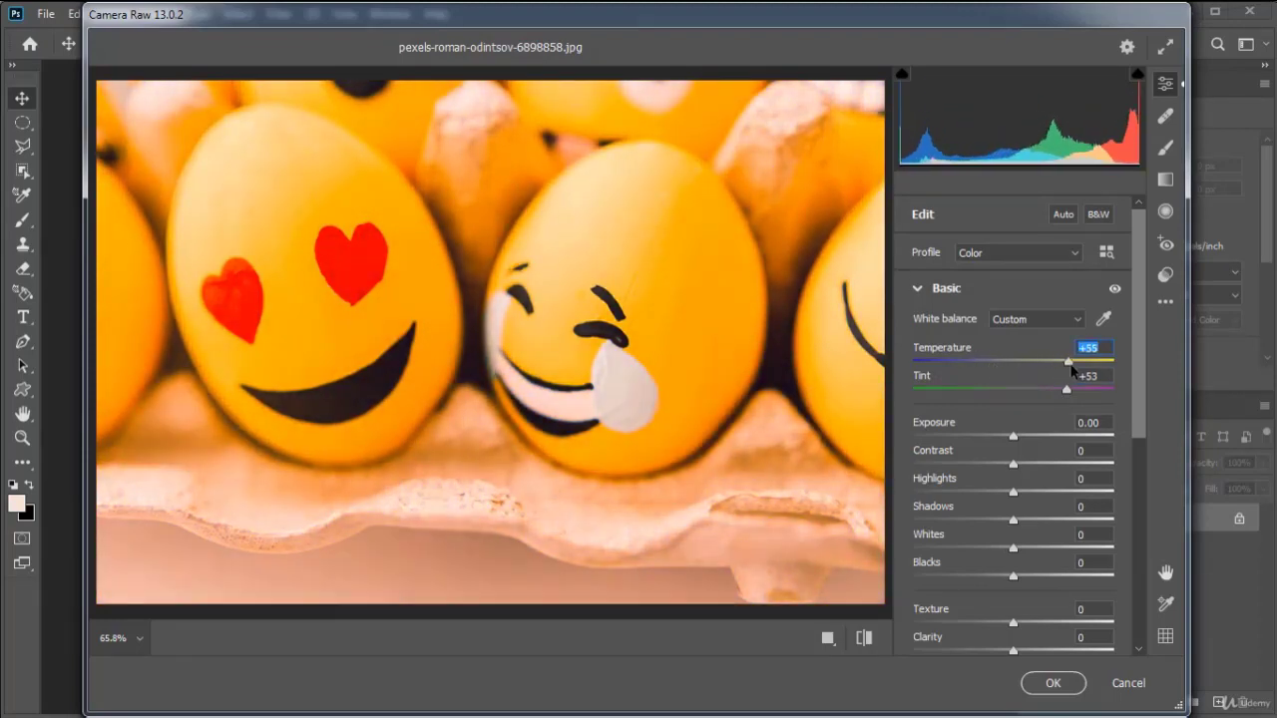
pyautogui.click(981, 391)
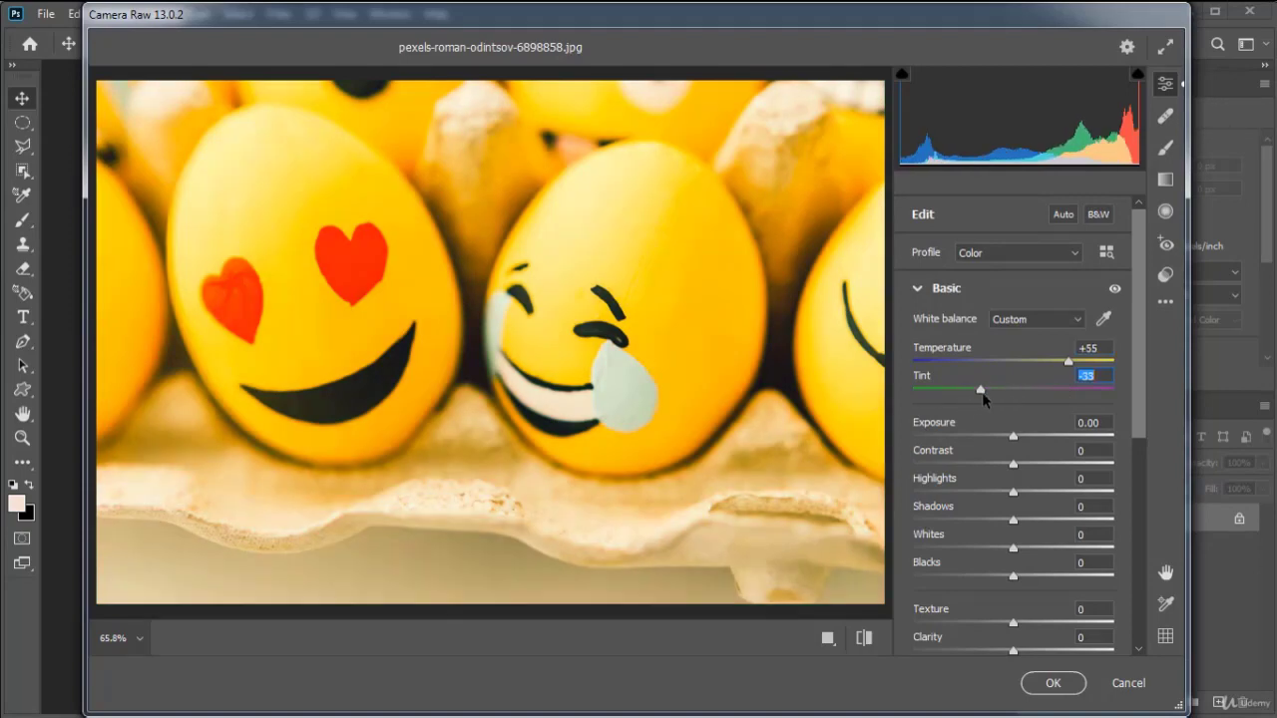
pyautogui.moveTo(979, 394)
pyautogui.mouseDown()
pyautogui.moveTo(960, 396)
pyautogui.moveTo(973, 394)
pyautogui.mouseUp()
# Set Exposure to -1.55, Contrast to +37 and Highlights to +47, apply the Camera Raw filter, and undo it
pyautogui.moveTo(1014, 439); pyautogui.dragTo(984, 441)
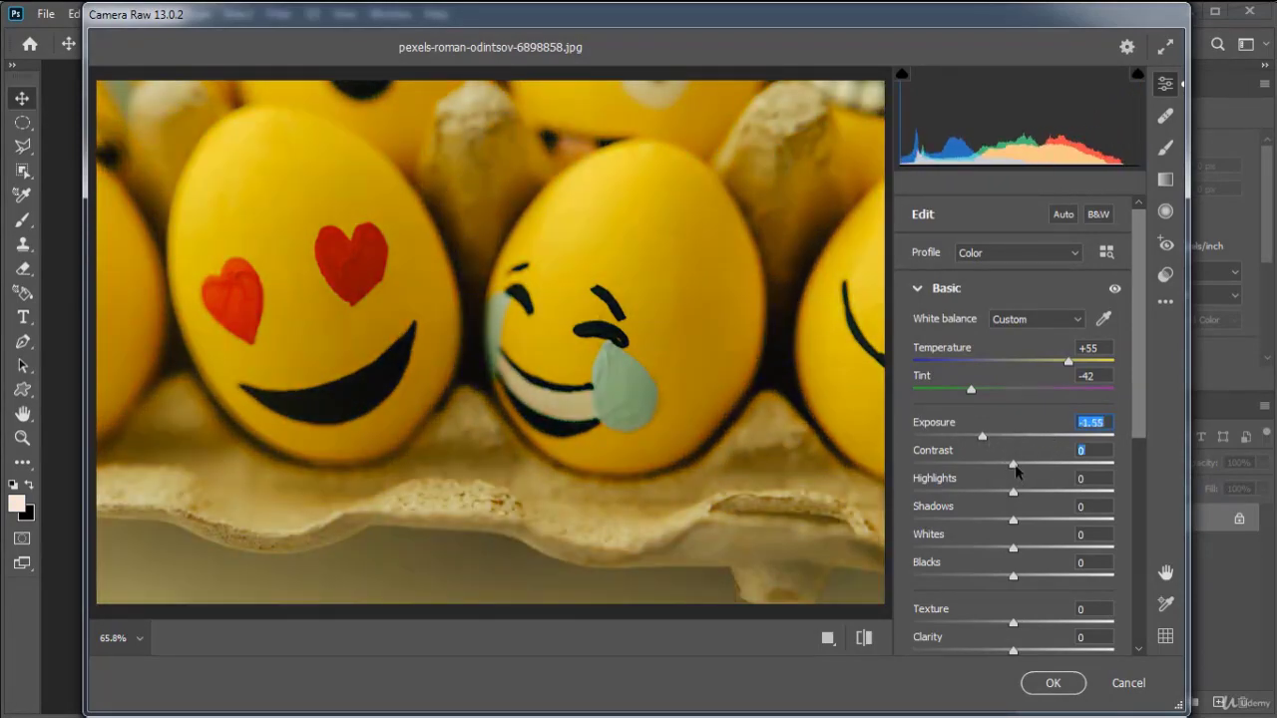
pyautogui.moveTo(1014, 465); pyautogui.dragTo(1069, 476)
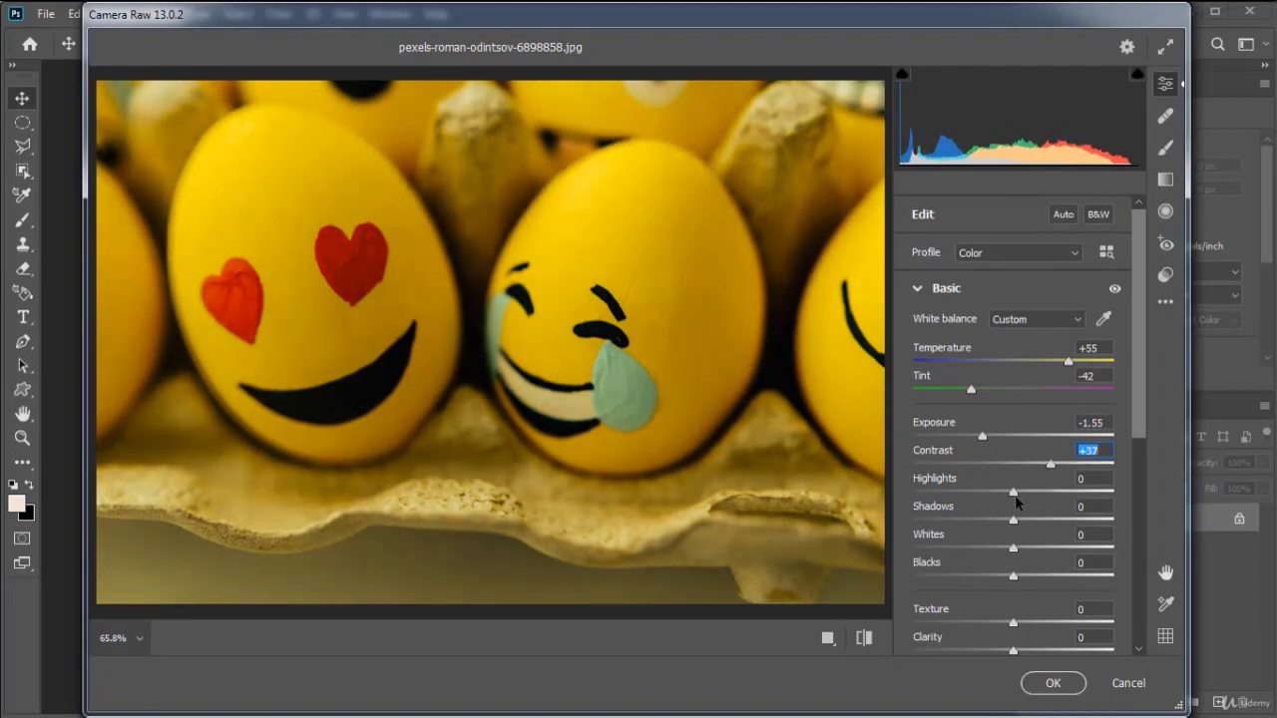
pyautogui.moveTo(1014, 492); pyautogui.dragTo(1059, 497)
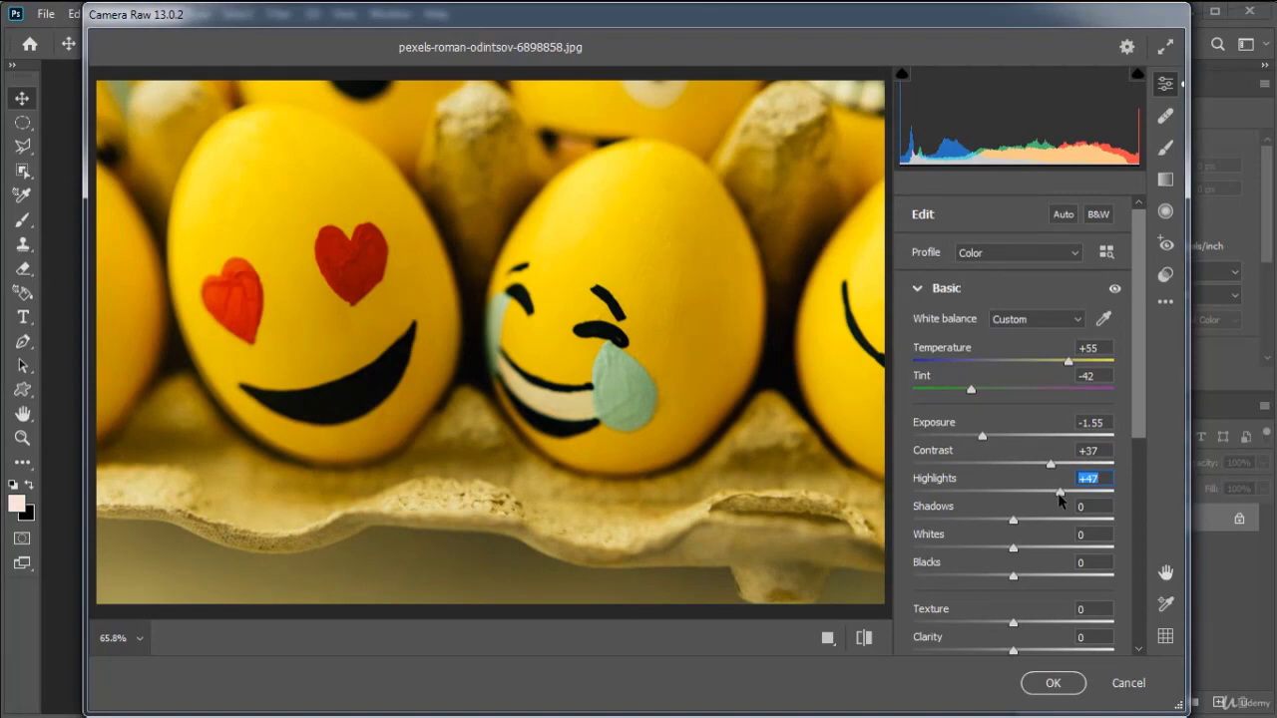
pyautogui.click(1052, 684)
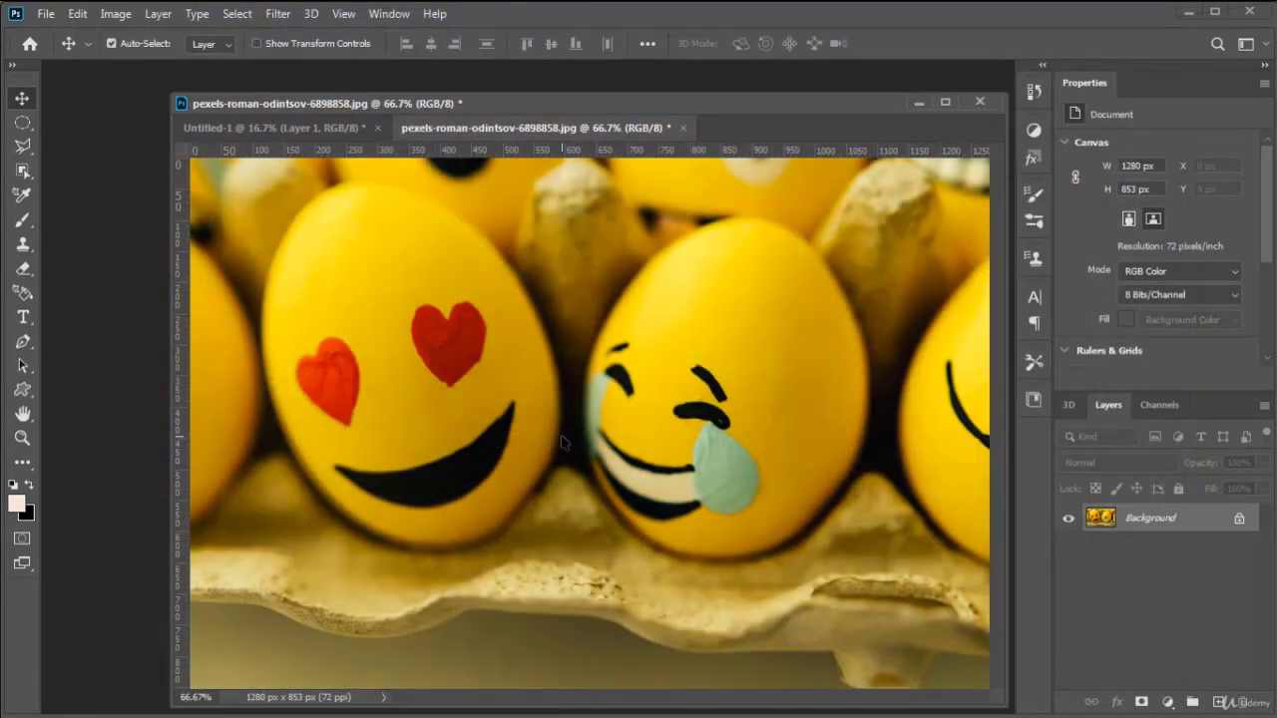
pyautogui.hotkey('ctrl', 'z')
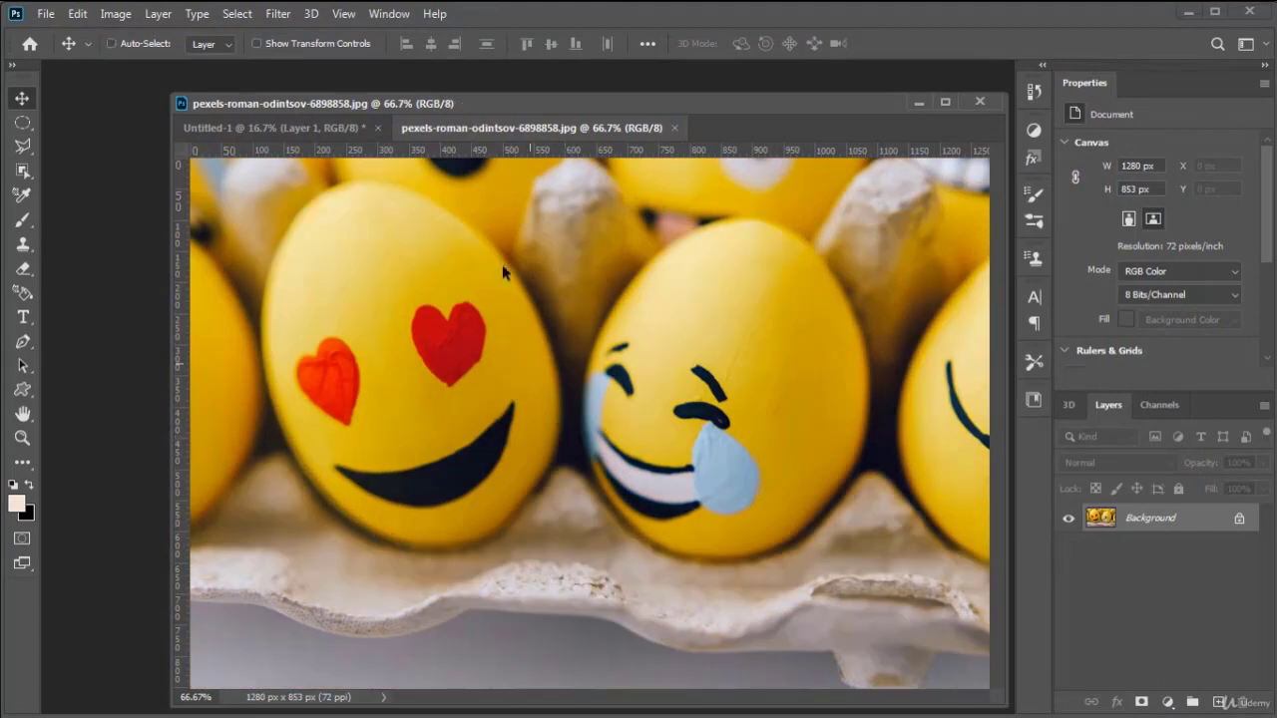
# Open Lens Correction for the egg photo, rotate the image with four Straighten lines across the eggs, and cancel the filter
pyautogui.click(277, 13)
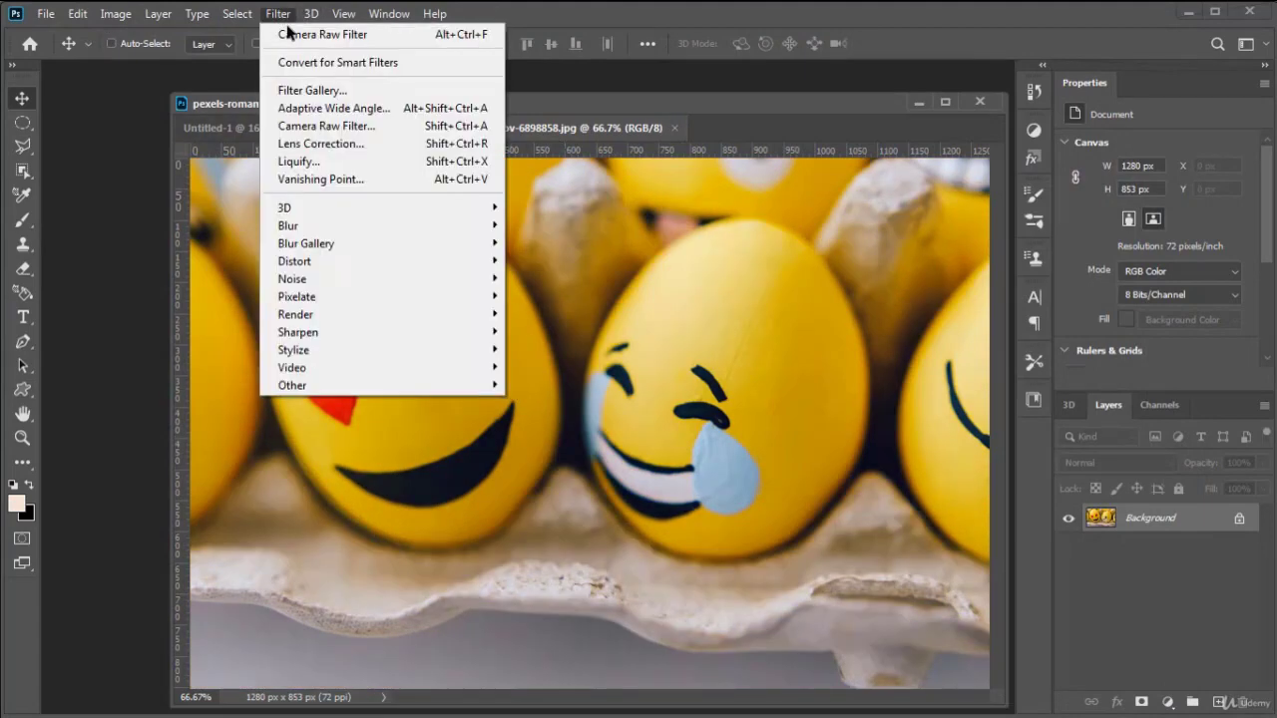
pyautogui.click(334, 146)
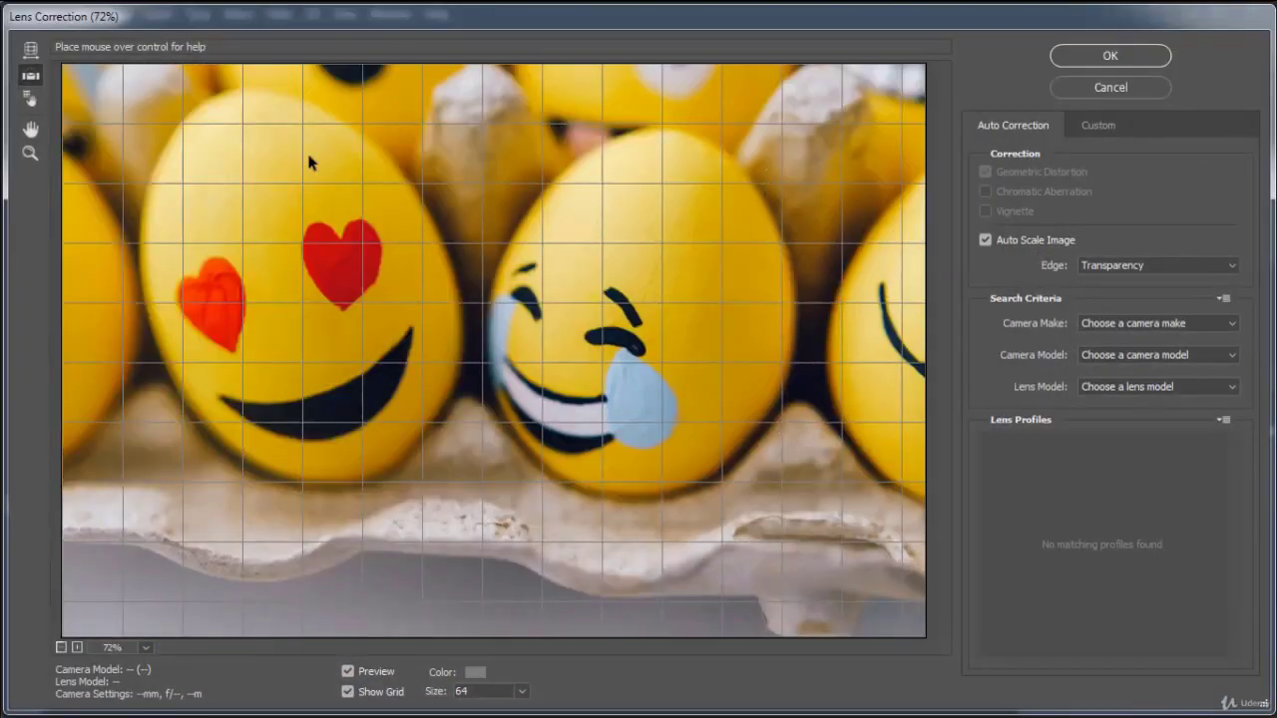
pyautogui.moveTo(317, 165); pyautogui.dragTo(515, 349)
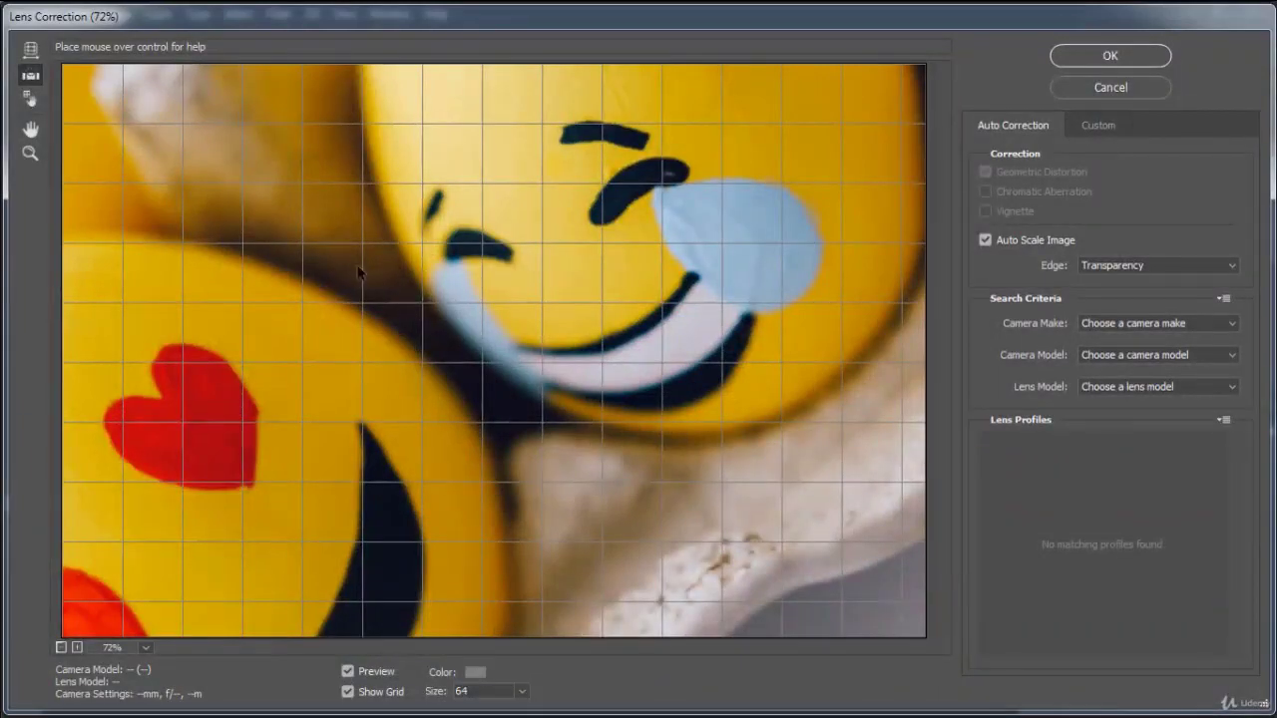
pyautogui.moveTo(268, 404); pyautogui.dragTo(799, 127)
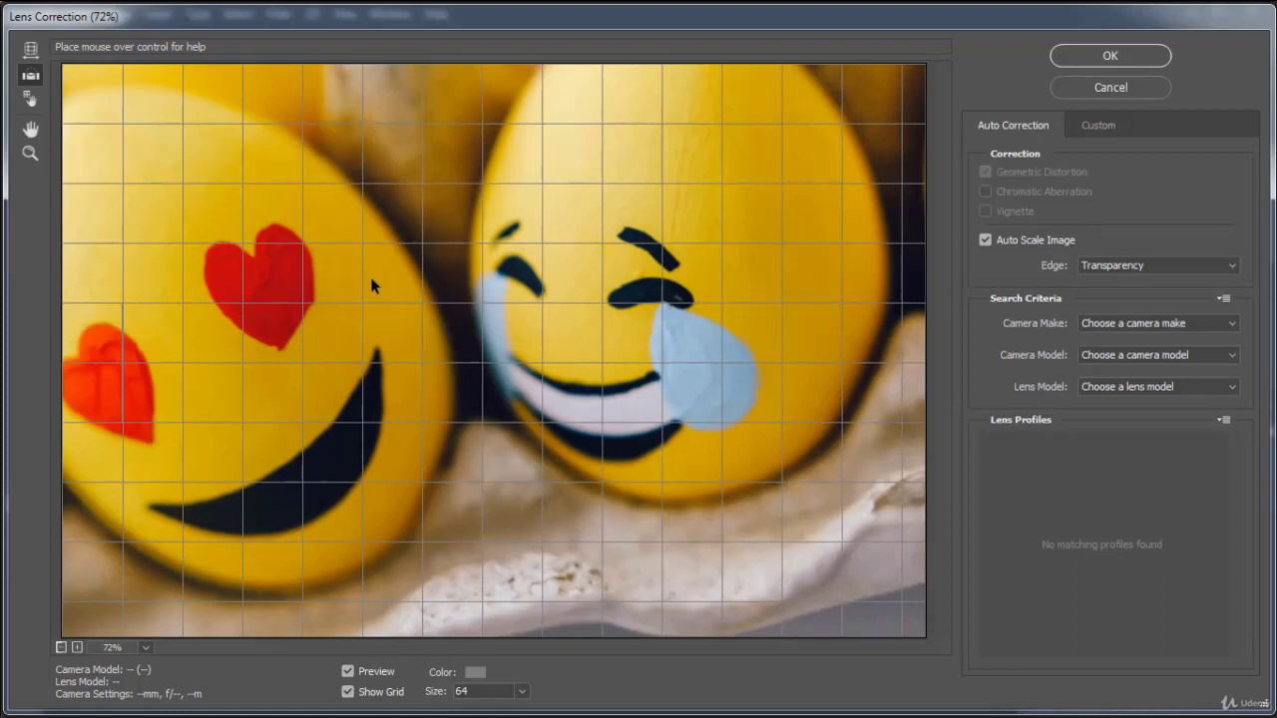
pyautogui.moveTo(102, 239); pyautogui.dragTo(892, 336)
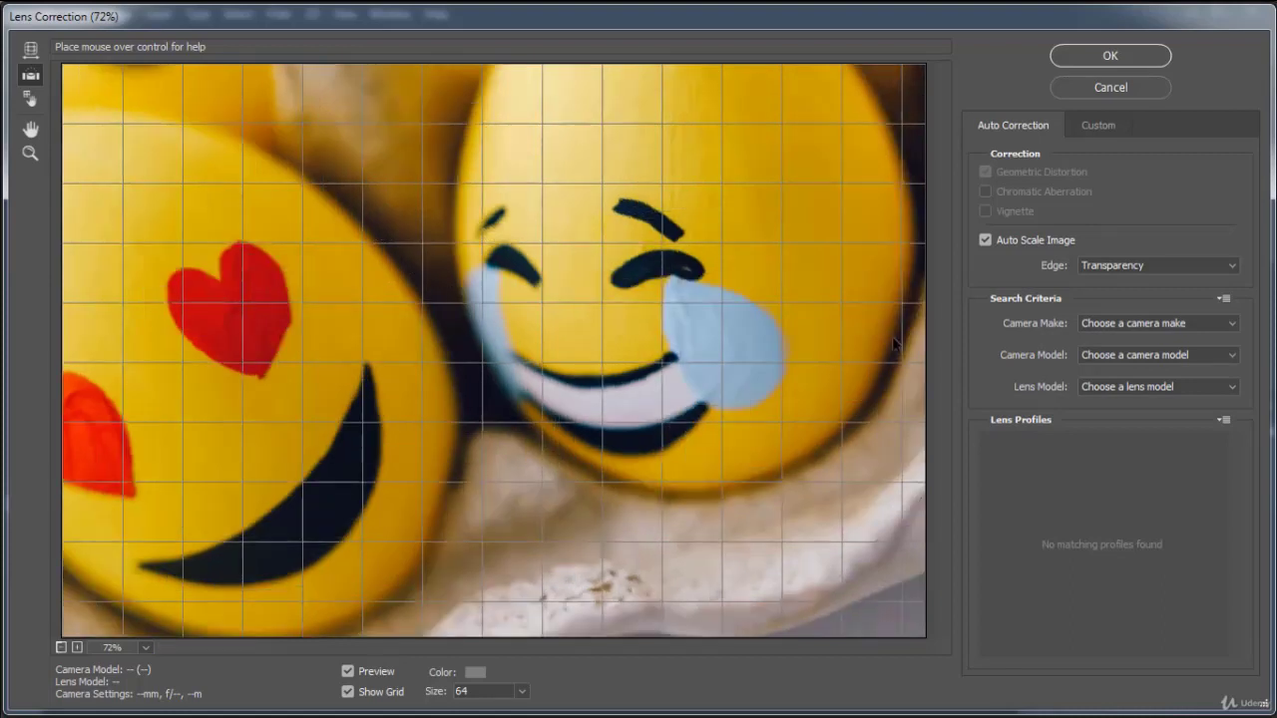
pyautogui.moveTo(252, 443); pyautogui.dragTo(864, 100)
pyautogui.click(1111, 87)
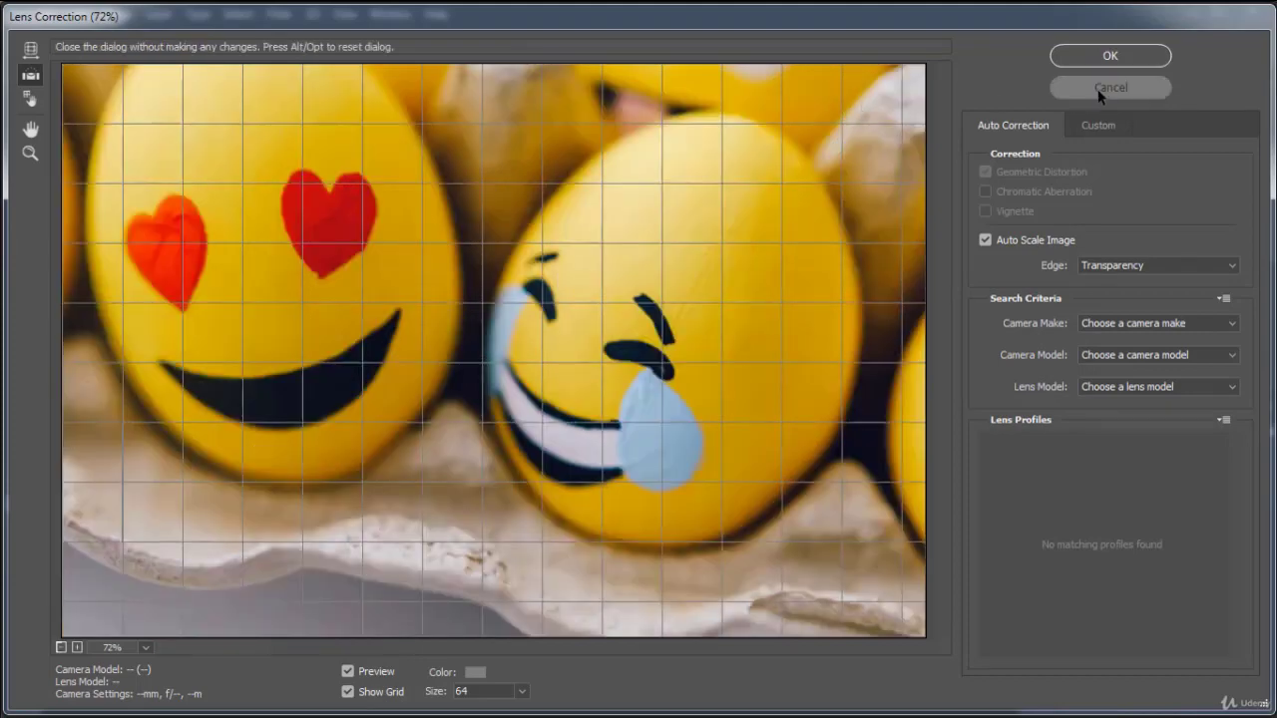
# Open Liquify and use the size 175 Forward Warp tool to stretch both hearts upward and widen the smile on the heart-eyed egg
pyautogui.click(276, 14)
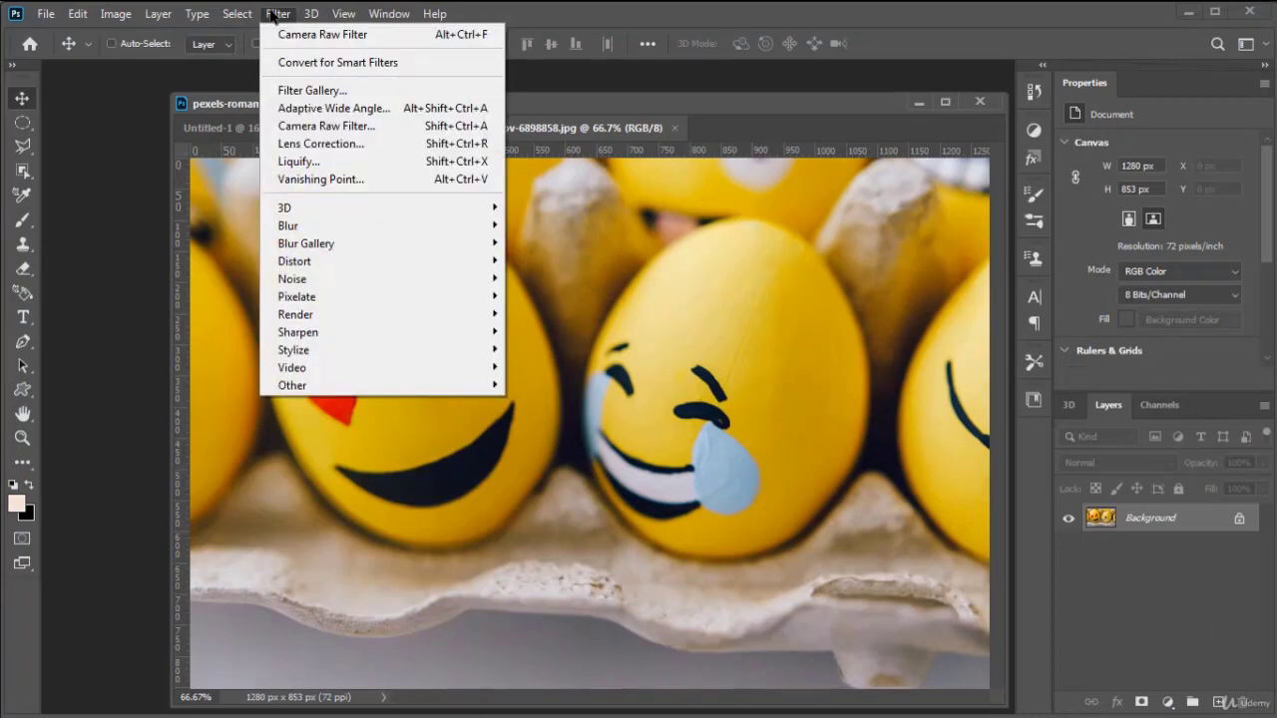
pyautogui.click(331, 162)
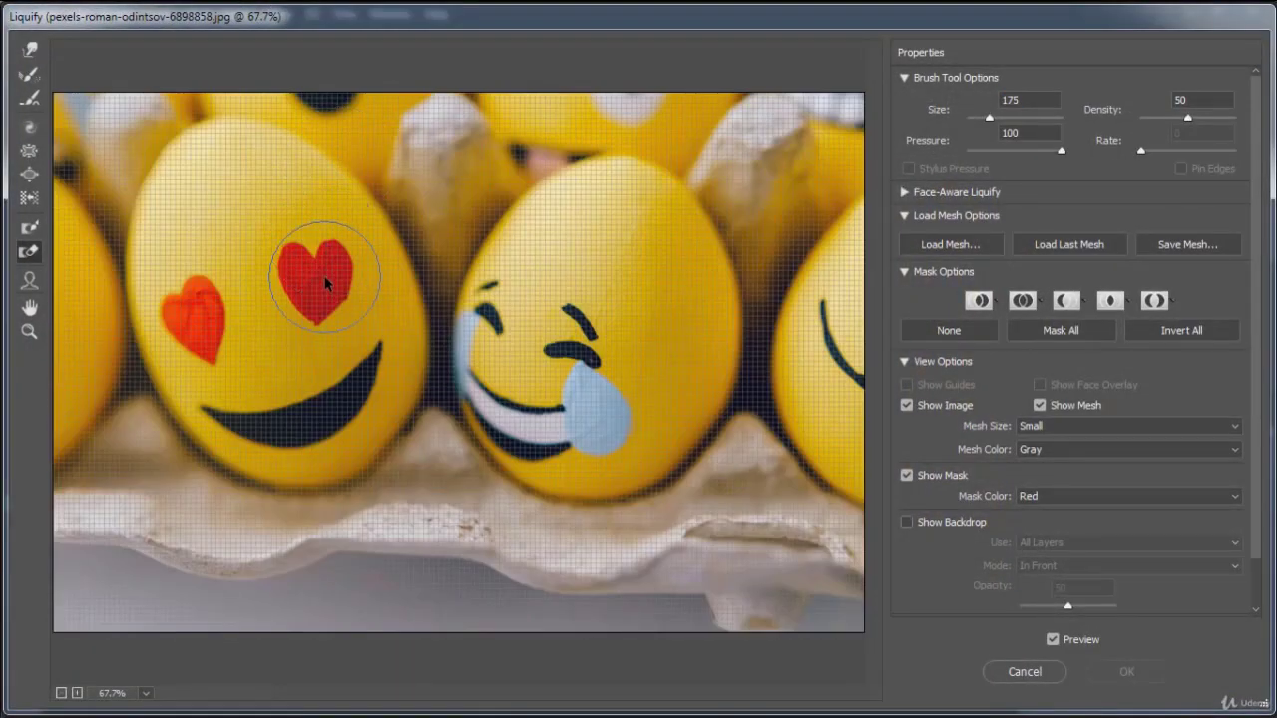
pyautogui.click(29, 50)
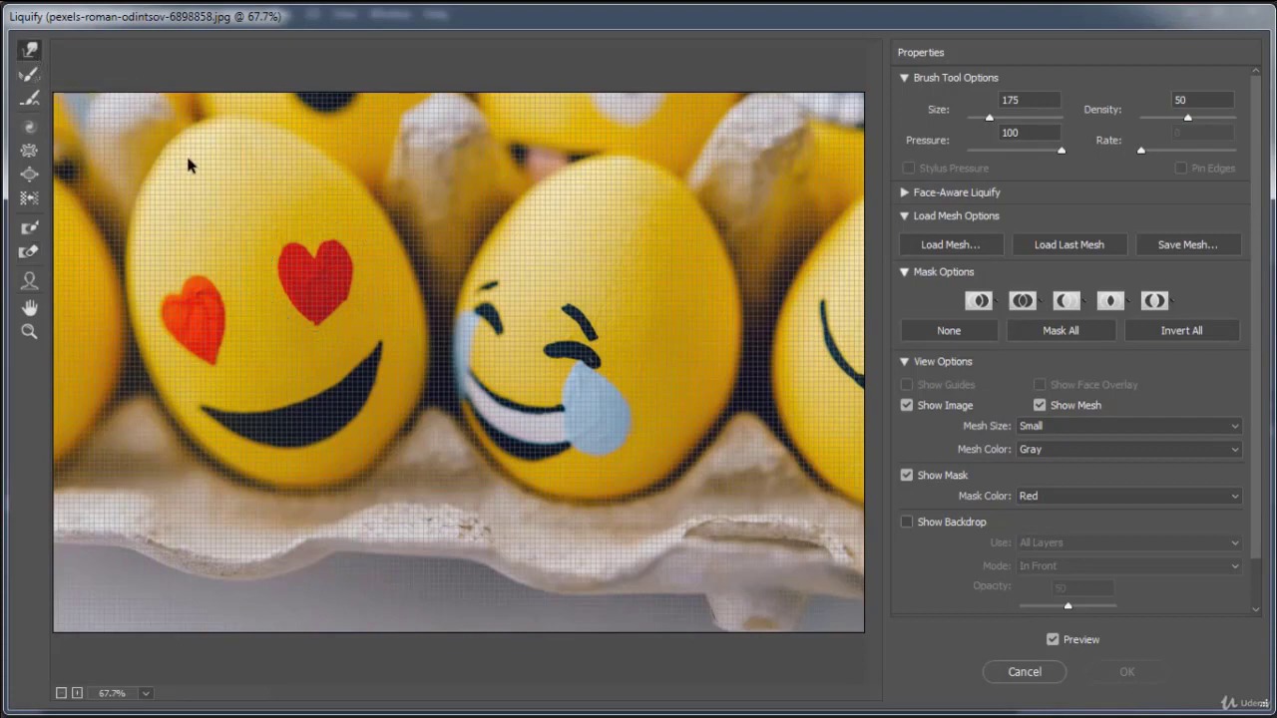
pyautogui.moveTo(311, 289)
pyautogui.mouseDown()
pyautogui.moveTo(311, 258)
pyautogui.moveTo(278, 257)
pyautogui.mouseUp()
pyautogui.moveTo(191, 308); pyautogui.dragTo(186, 256)
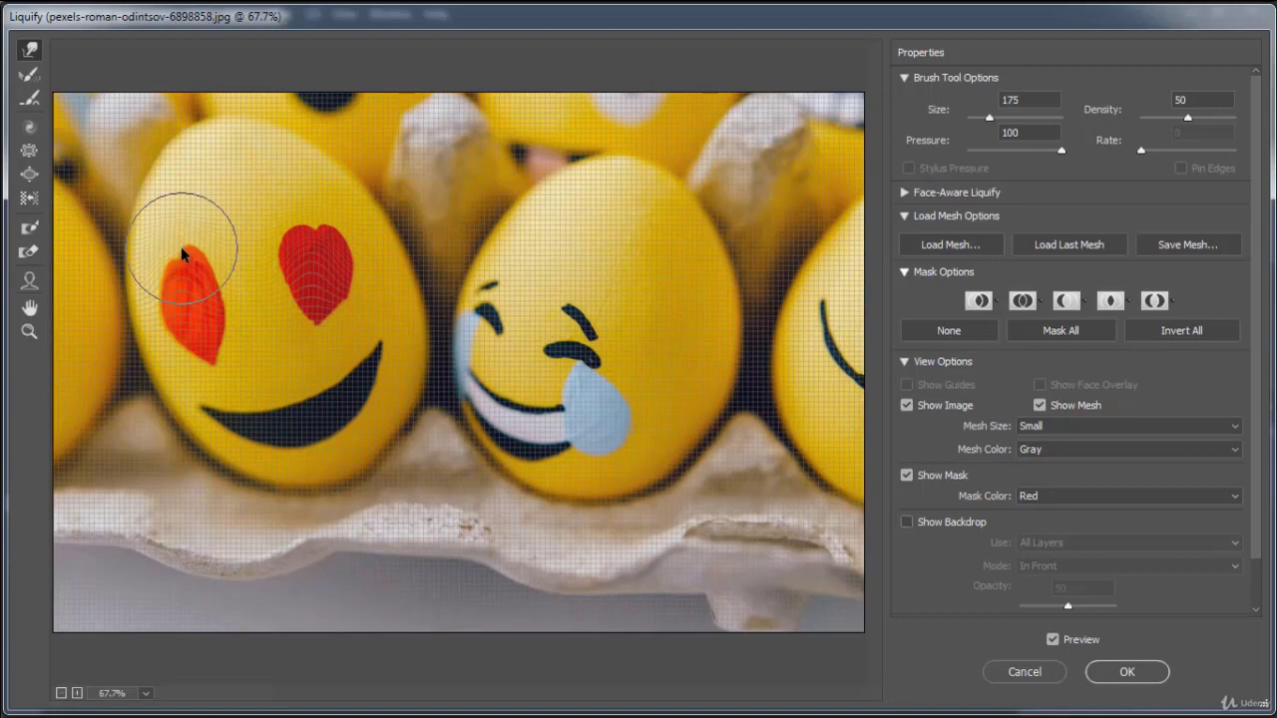
pyautogui.moveTo(302, 256); pyautogui.dragTo(302, 240)
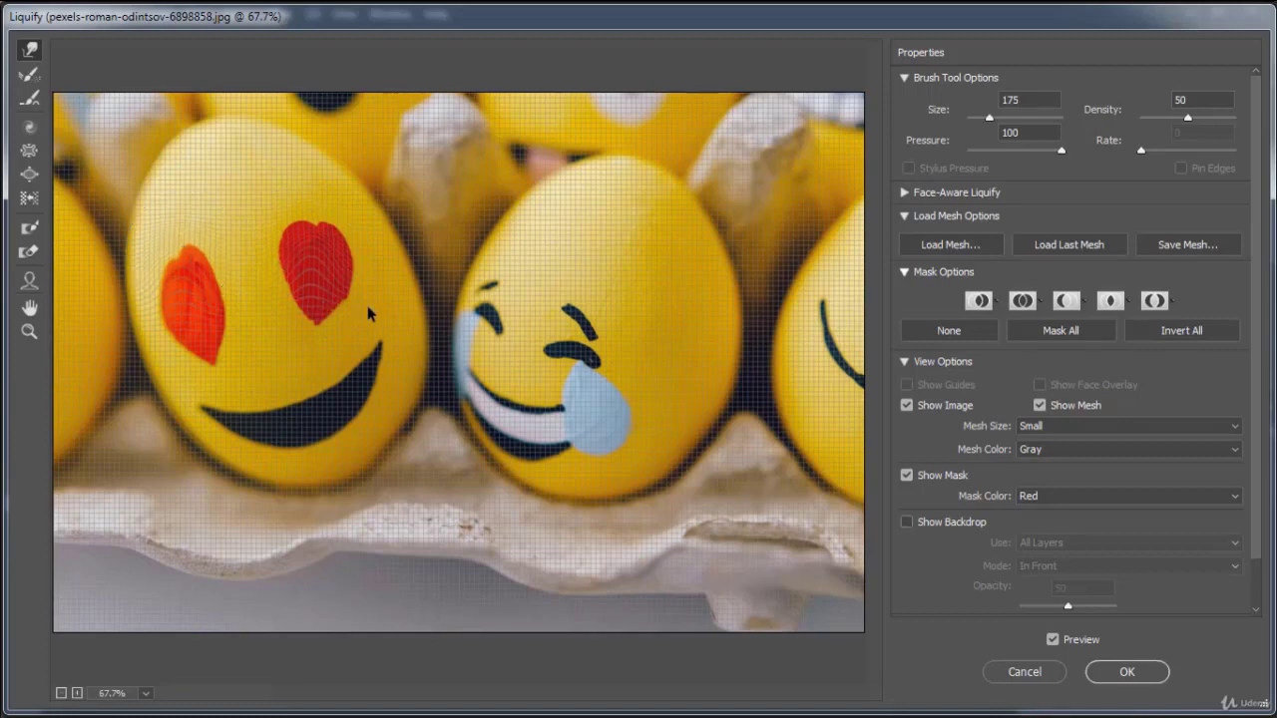
pyautogui.moveTo(383, 360); pyautogui.dragTo(395, 306)
pyautogui.moveTo(222, 404); pyautogui.dragTo(174, 401)
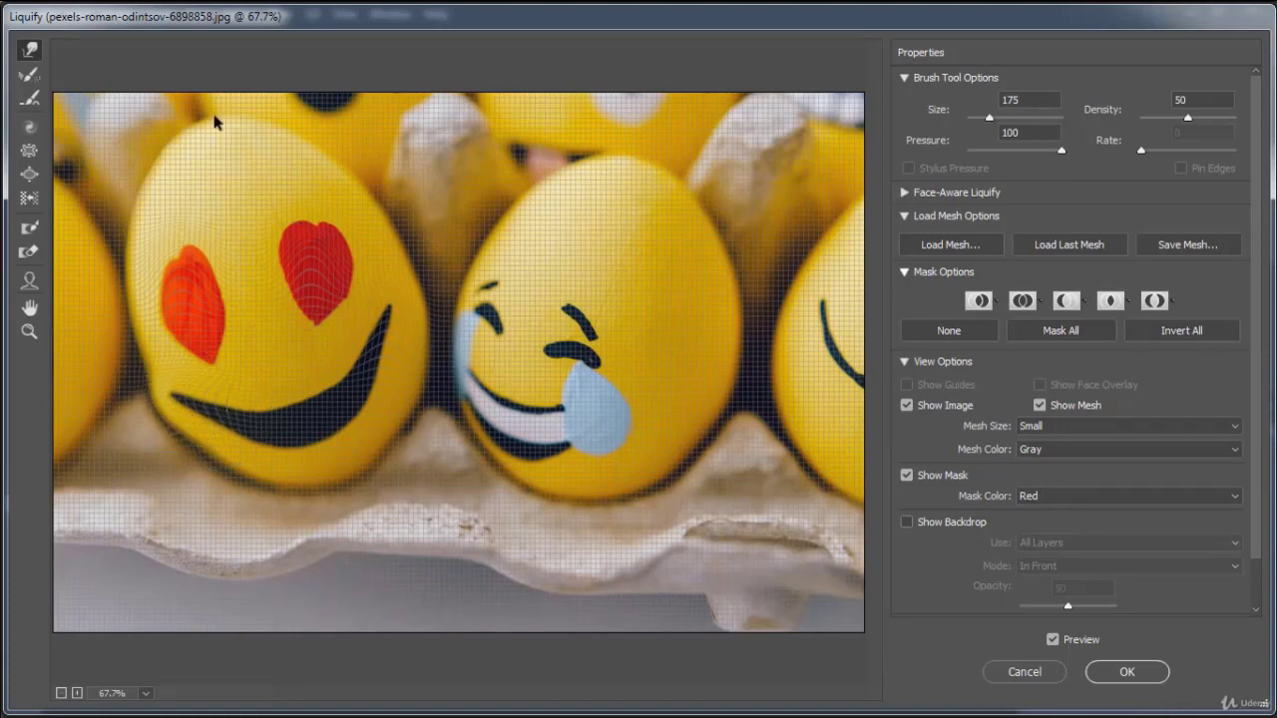
# Restore both heart eyes with the size 200 Reconstruct tool and cancel the Liquify filter
pyautogui.click(29, 71)
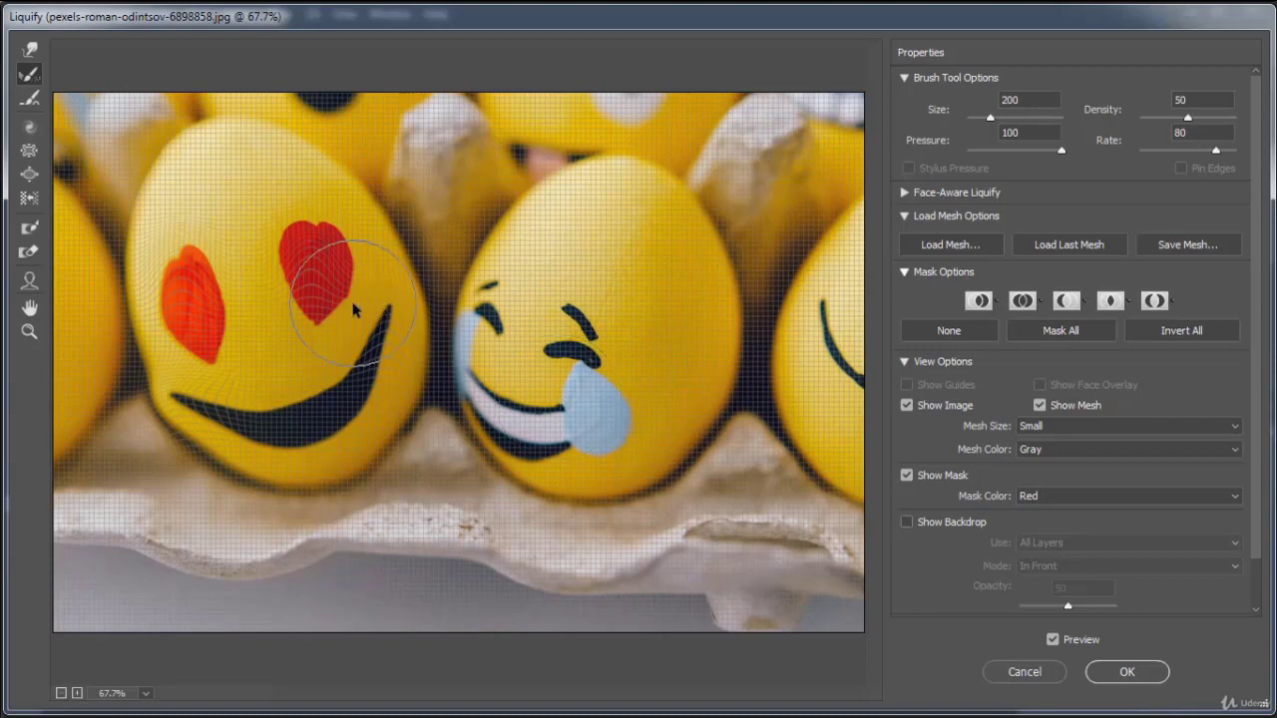
pyautogui.moveTo(353, 310)
pyautogui.mouseDown()
pyautogui.moveTo(319, 240)
pyautogui.moveTo(314, 302)
pyautogui.moveTo(300, 255)
pyautogui.mouseUp()
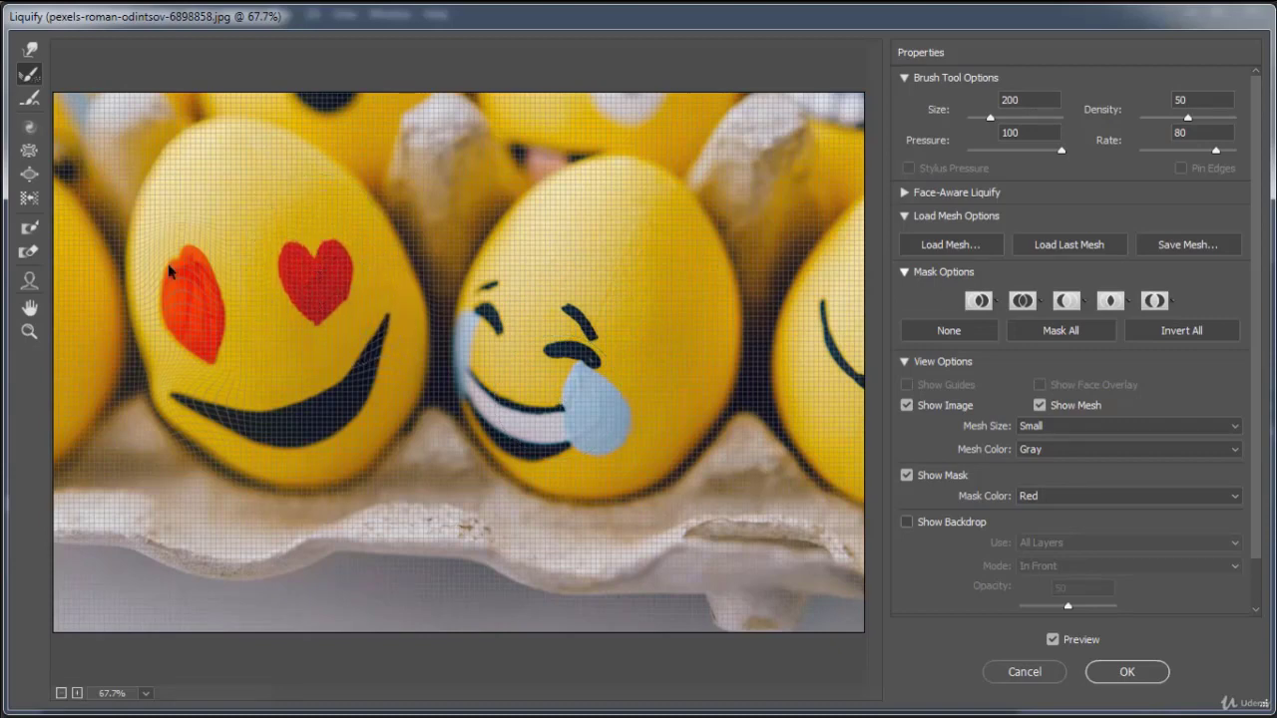
pyautogui.moveTo(169, 271)
pyautogui.mouseDown()
pyautogui.moveTo(199, 290)
pyautogui.moveTo(197, 309)
pyautogui.mouseUp()
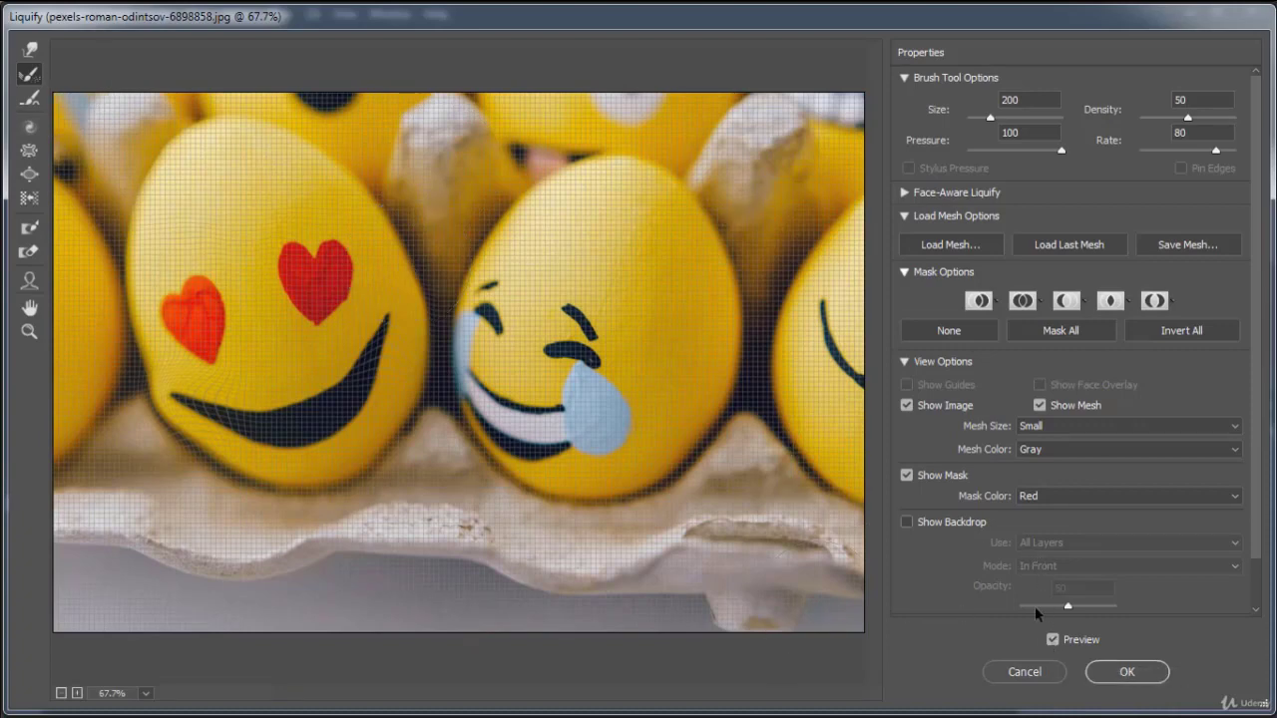
pyautogui.click(1046, 670)
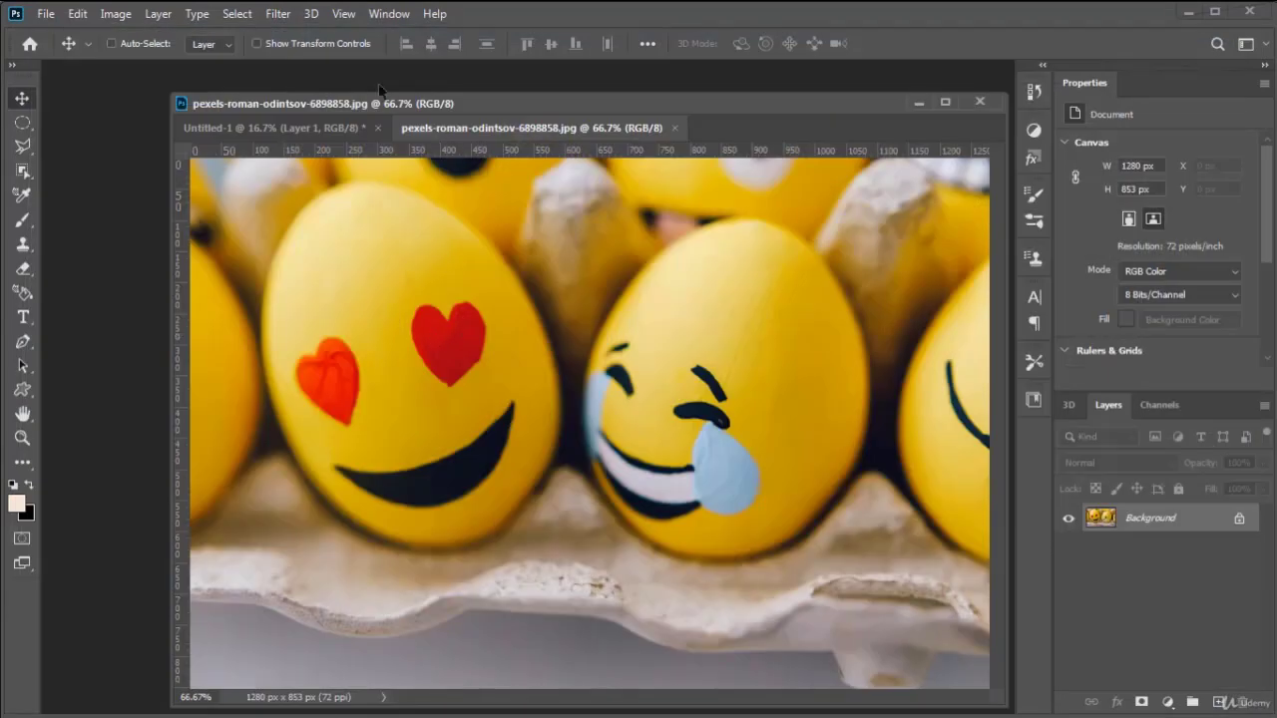
# Bring up the filter commands for the egg photo
pyautogui.click(286, 21)
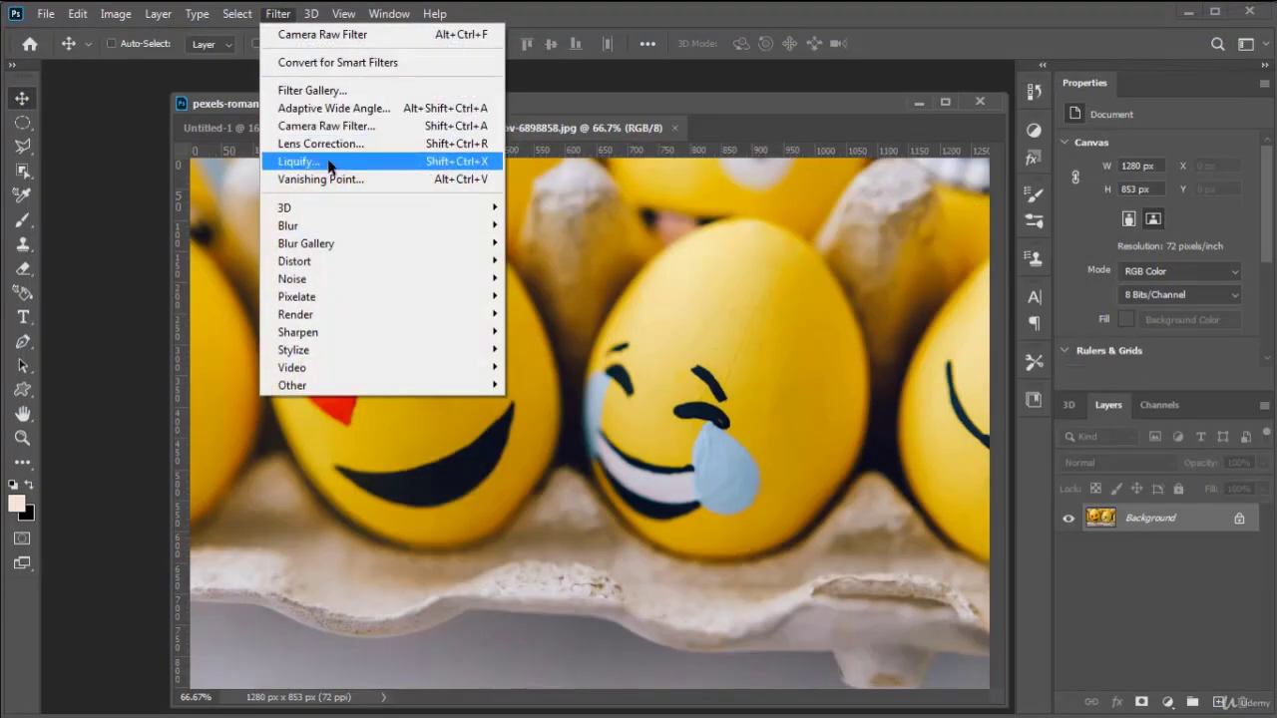